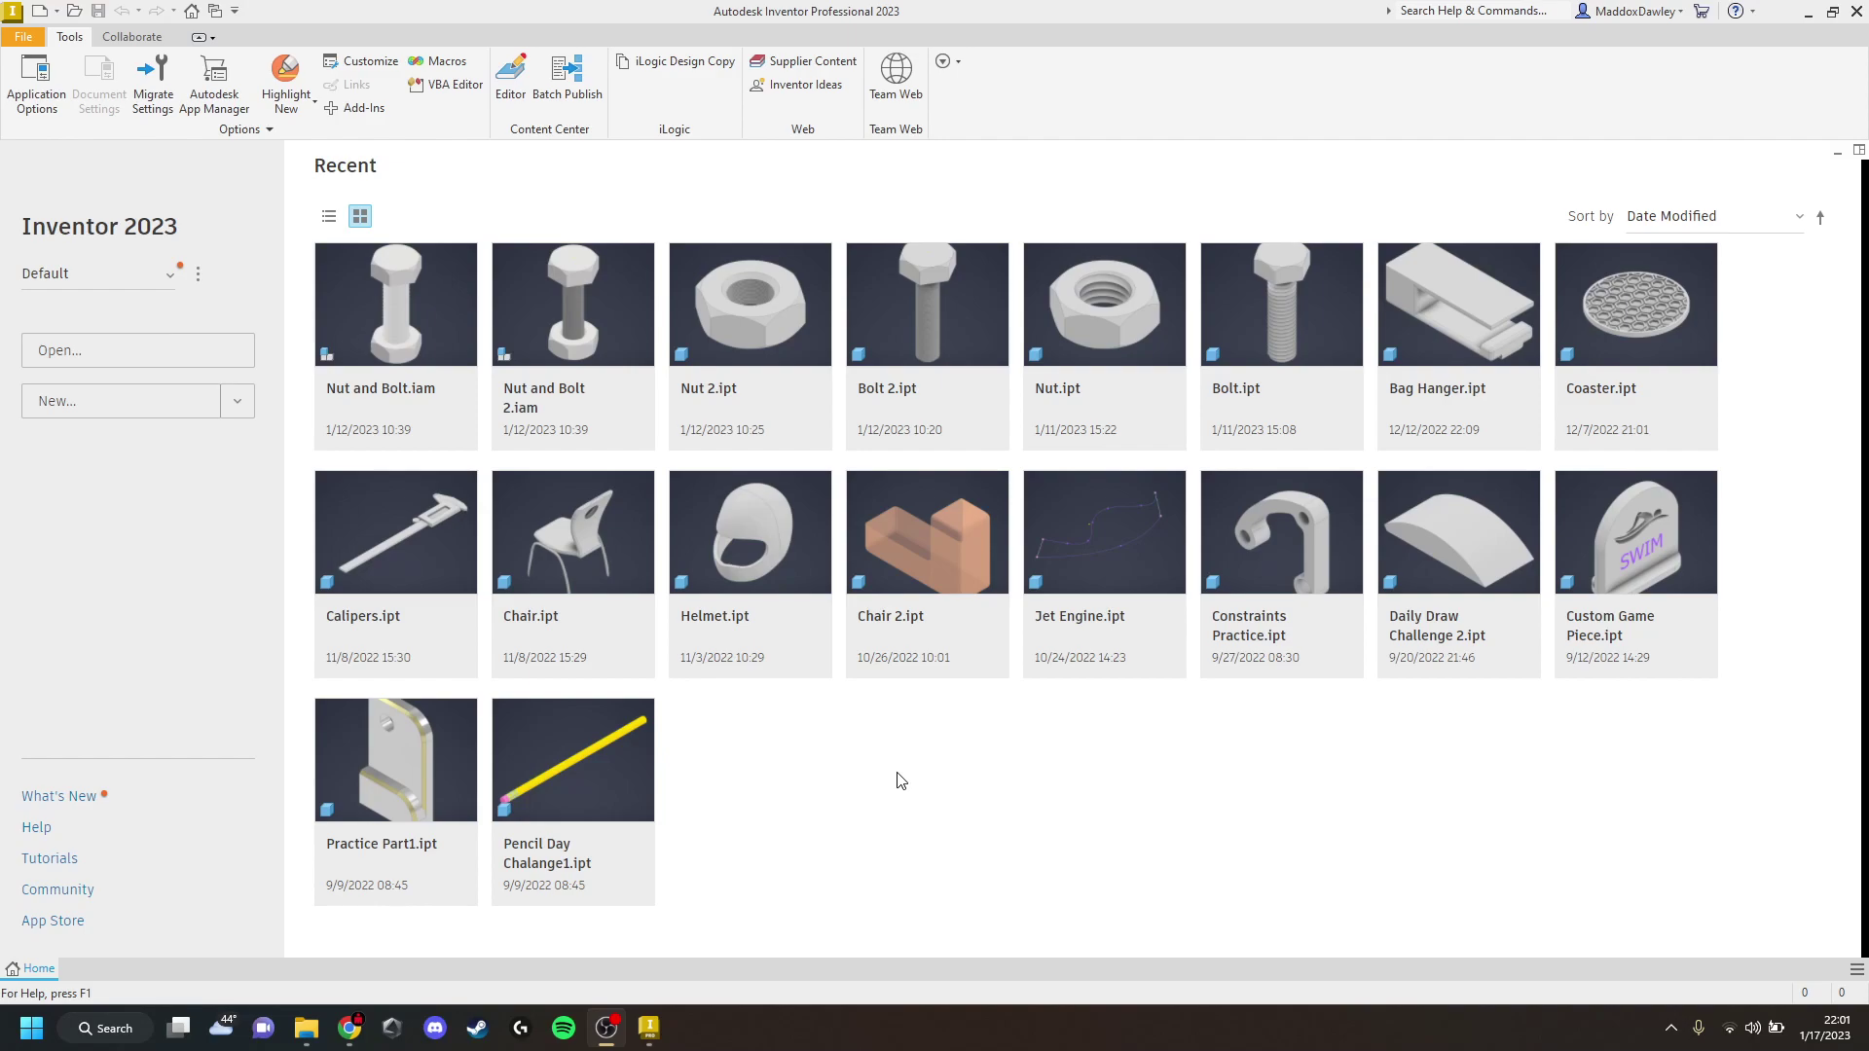
# Create a new part from the metric Standard (mm).ipt template
pyautogui.click(159, 408)
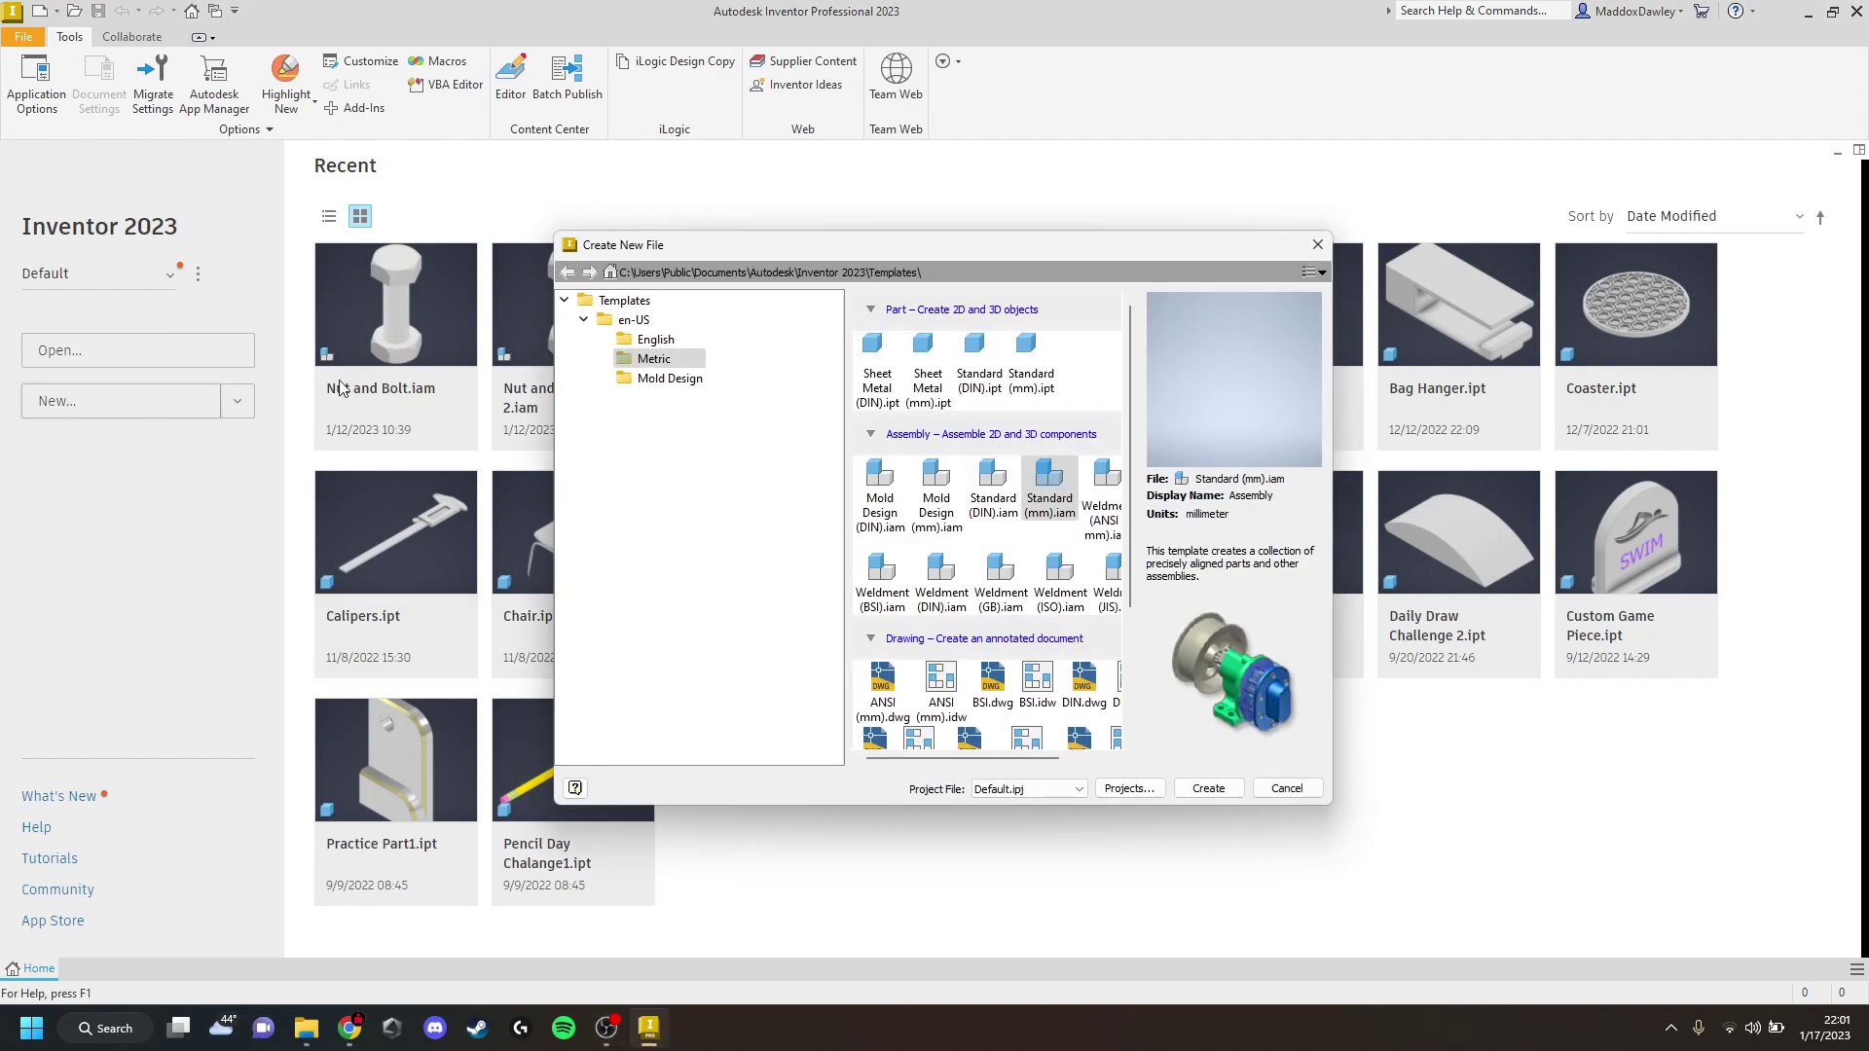
pyautogui.click(1029, 355)
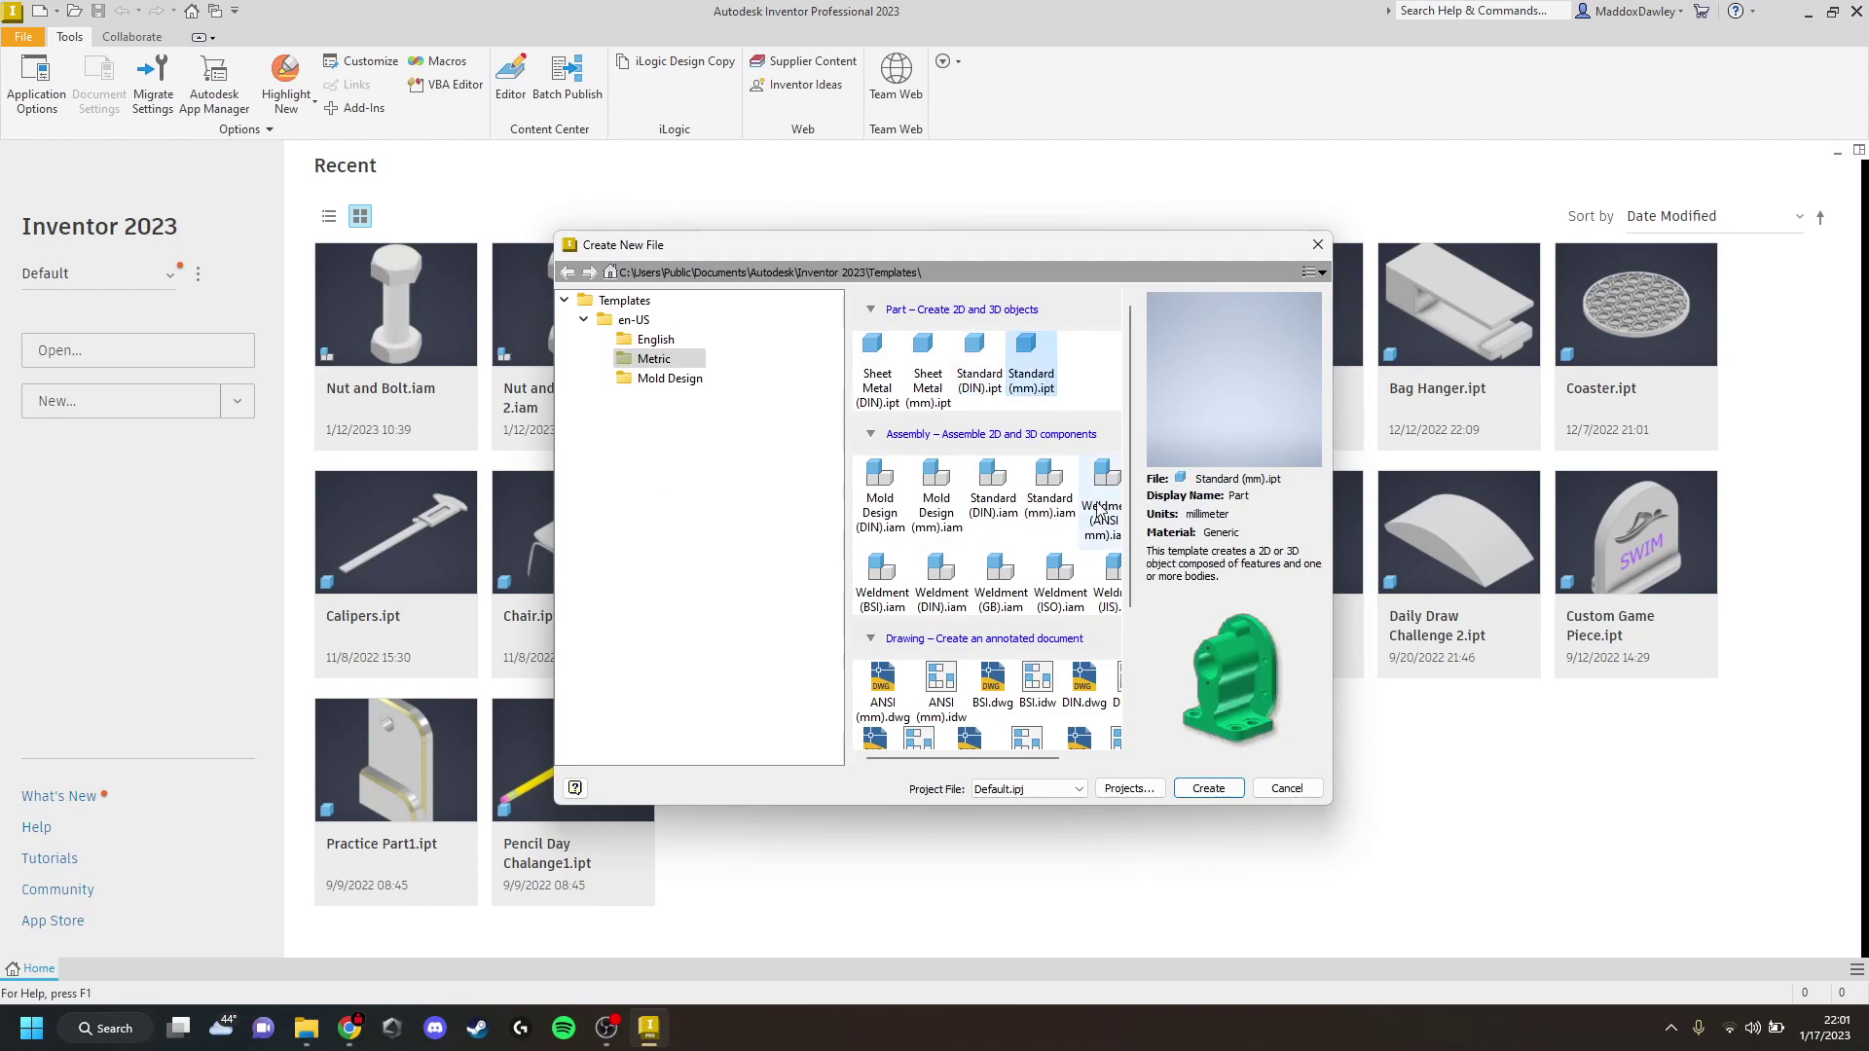
pyautogui.click(1208, 790)
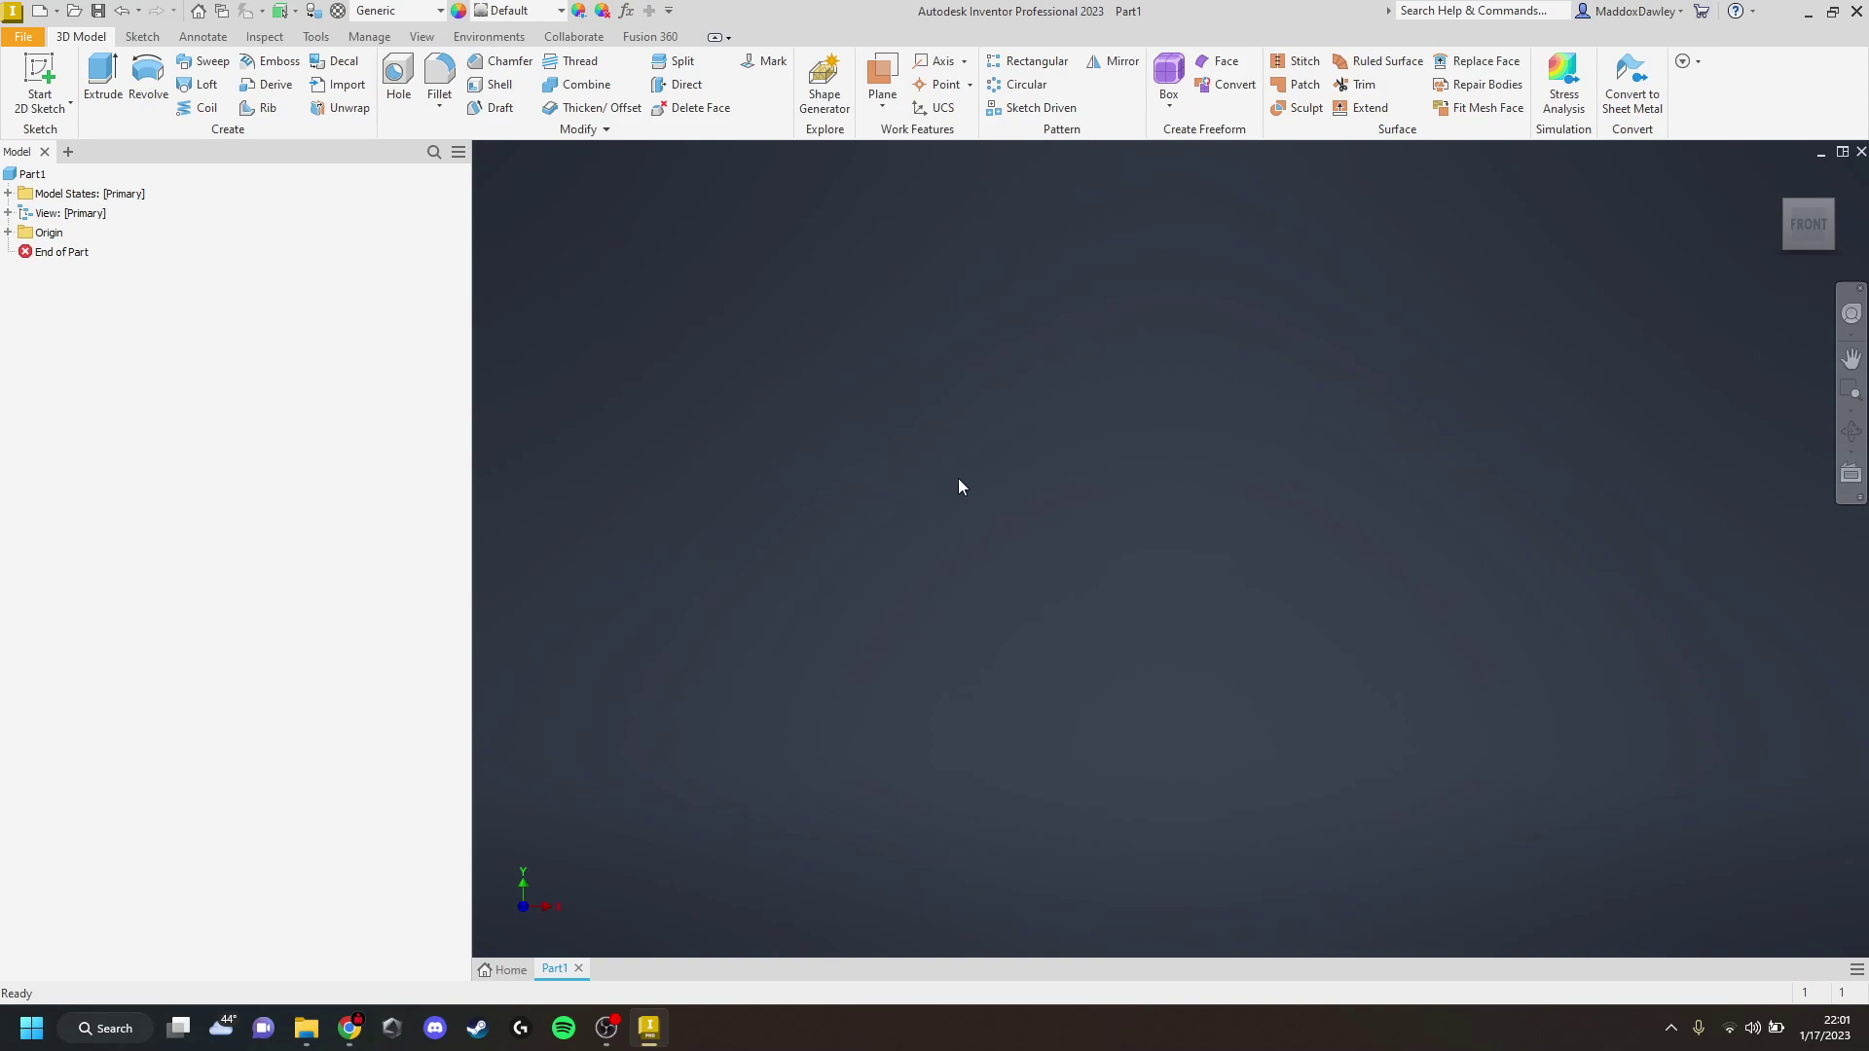
# On the XZ plane, sketch a six-sided polygon centred on the origin with one vertex on the vertical axis, about 15 mm across flats
pyautogui.click(40, 78)
pyautogui.click(1142, 611)
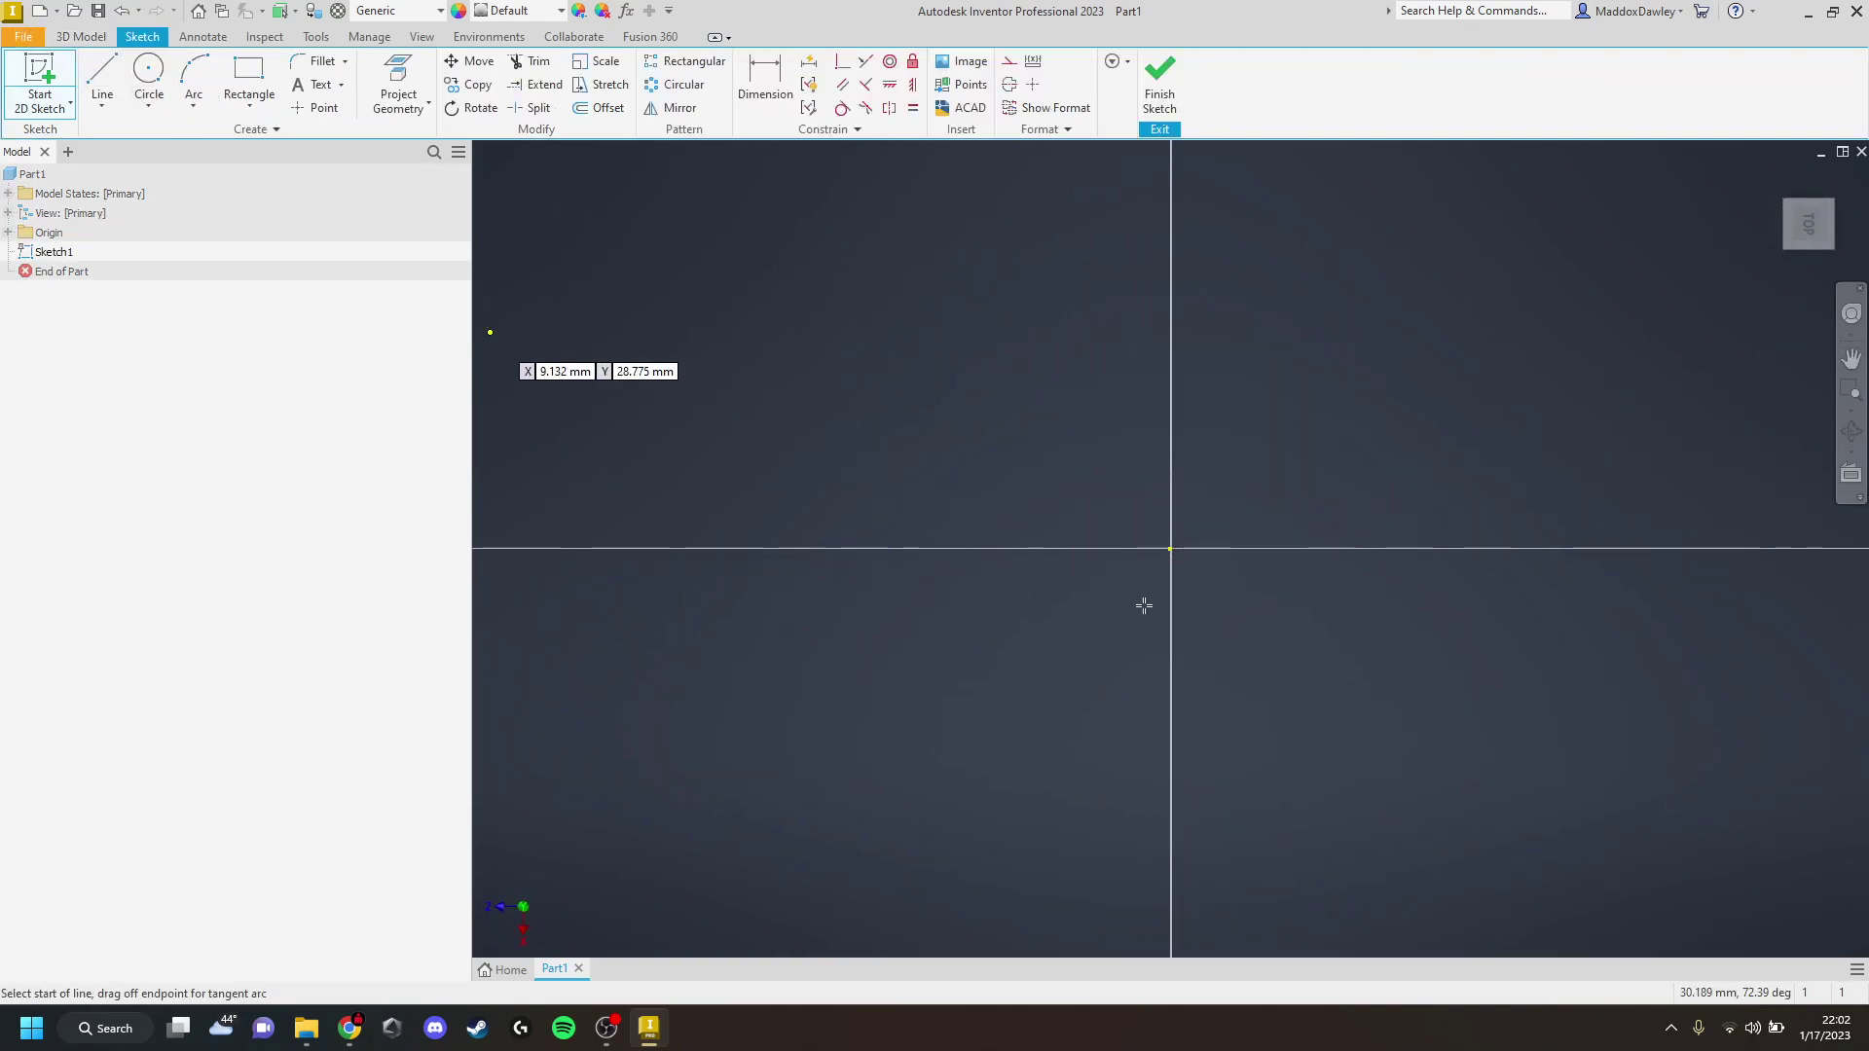
pyautogui.click(250, 103)
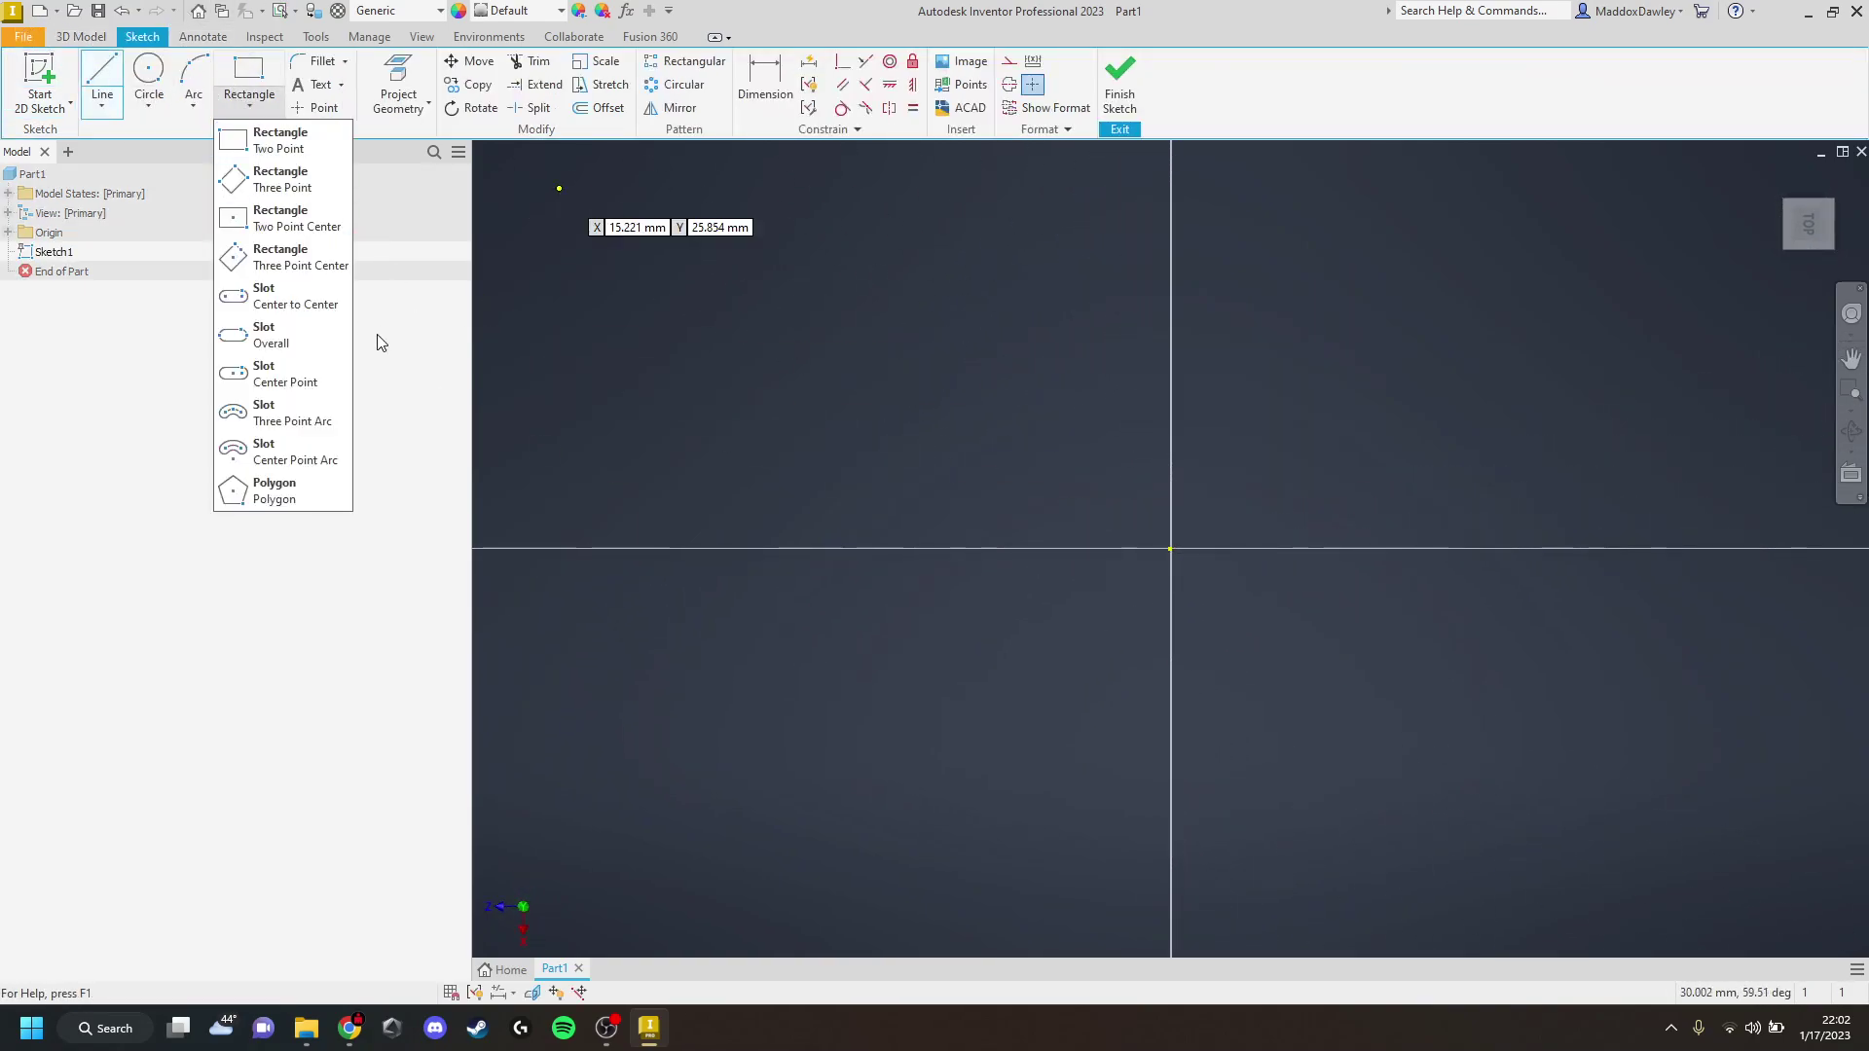
pyautogui.click(282, 491)
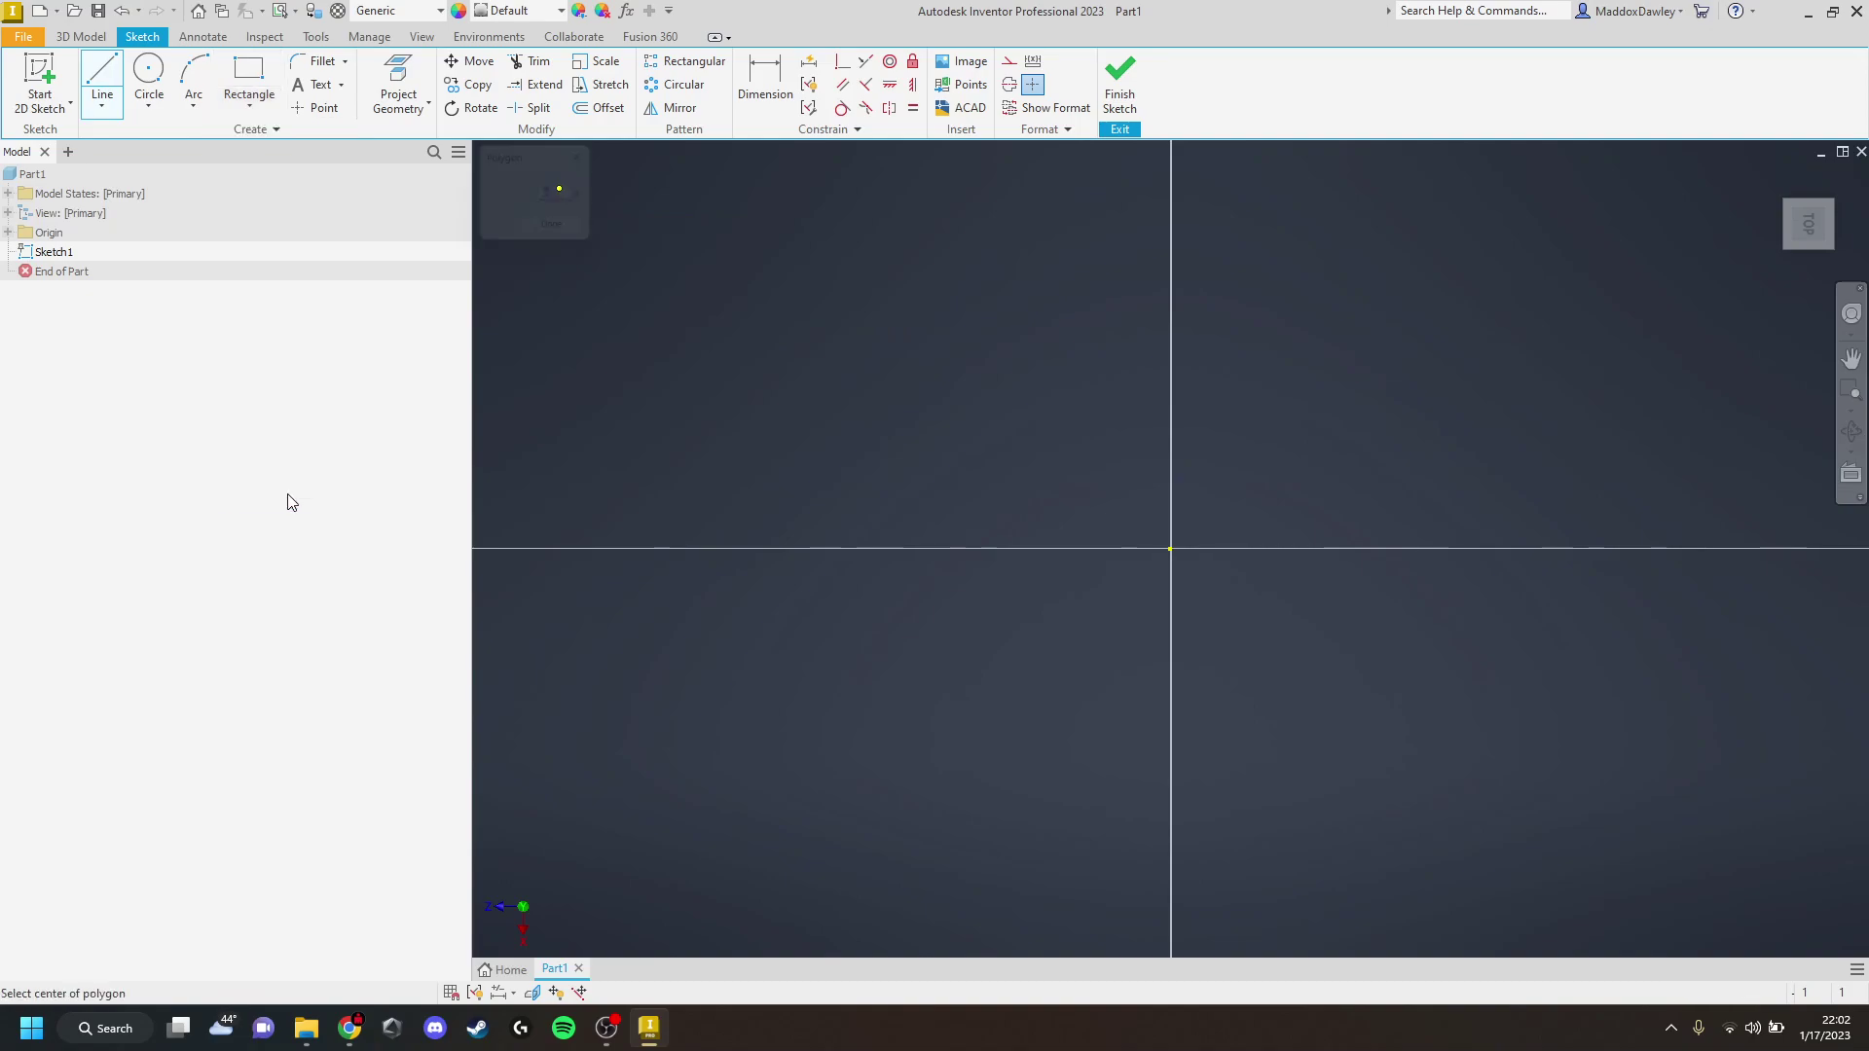
pyautogui.click(1171, 549)
pyautogui.click(1171, 342)
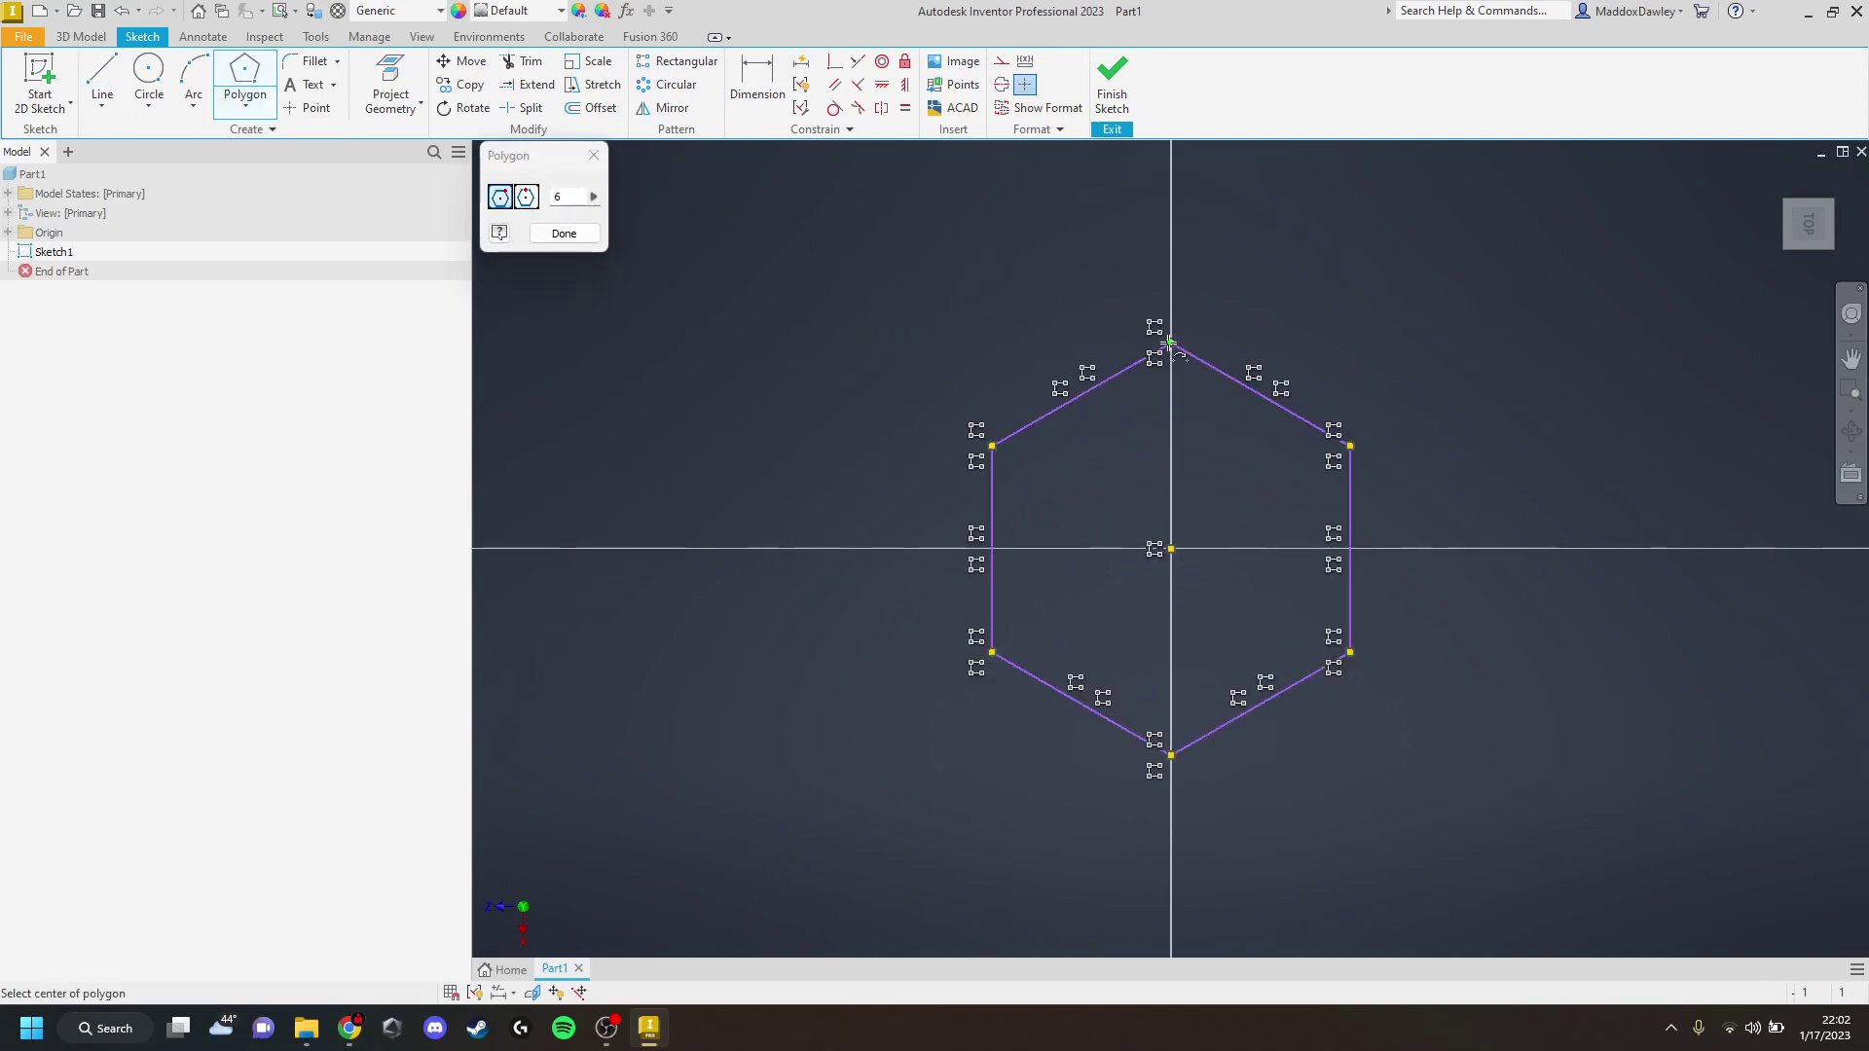
pyautogui.click(565, 235)
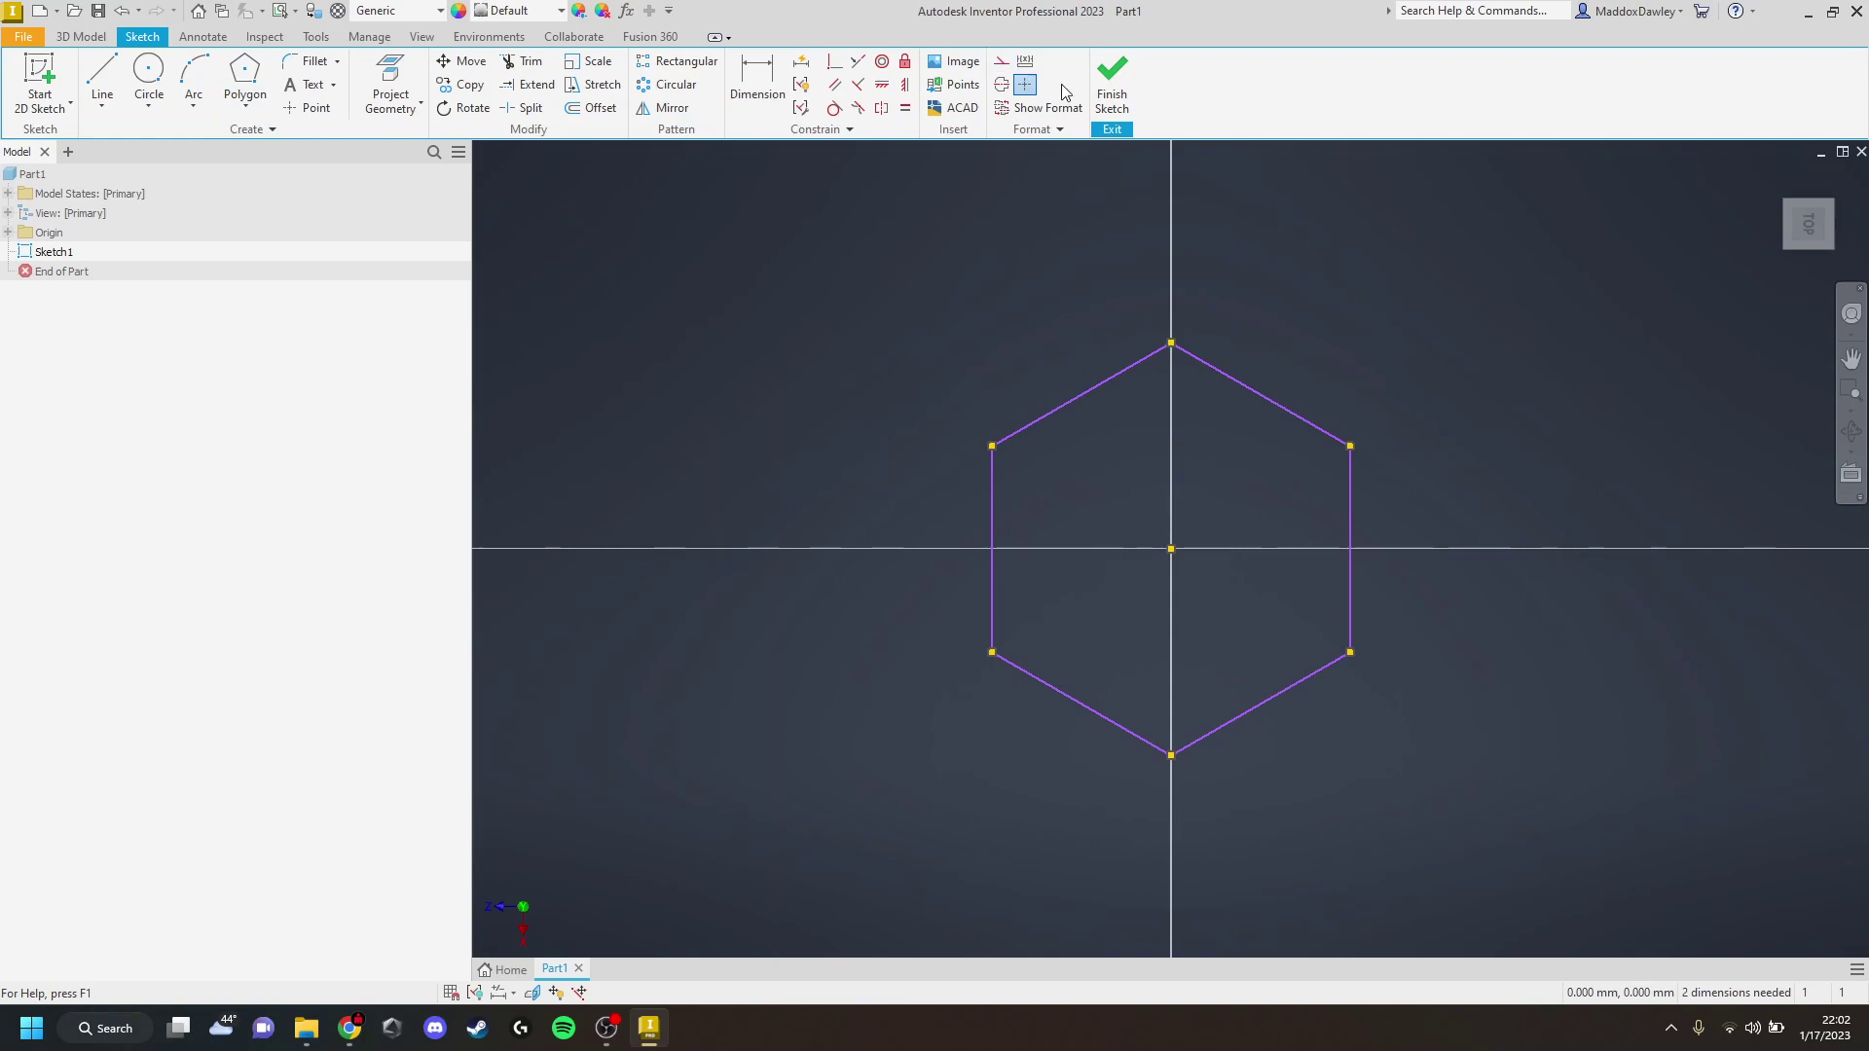
# Dimension the hexagon's across-flats width between its two vertical sides as 19 mm and finish the sketch
pyautogui.press('d')
pyautogui.click(991, 487)
pyautogui.click(1351, 529)
pyautogui.click(1172, 257)
pyautogui.write('1')
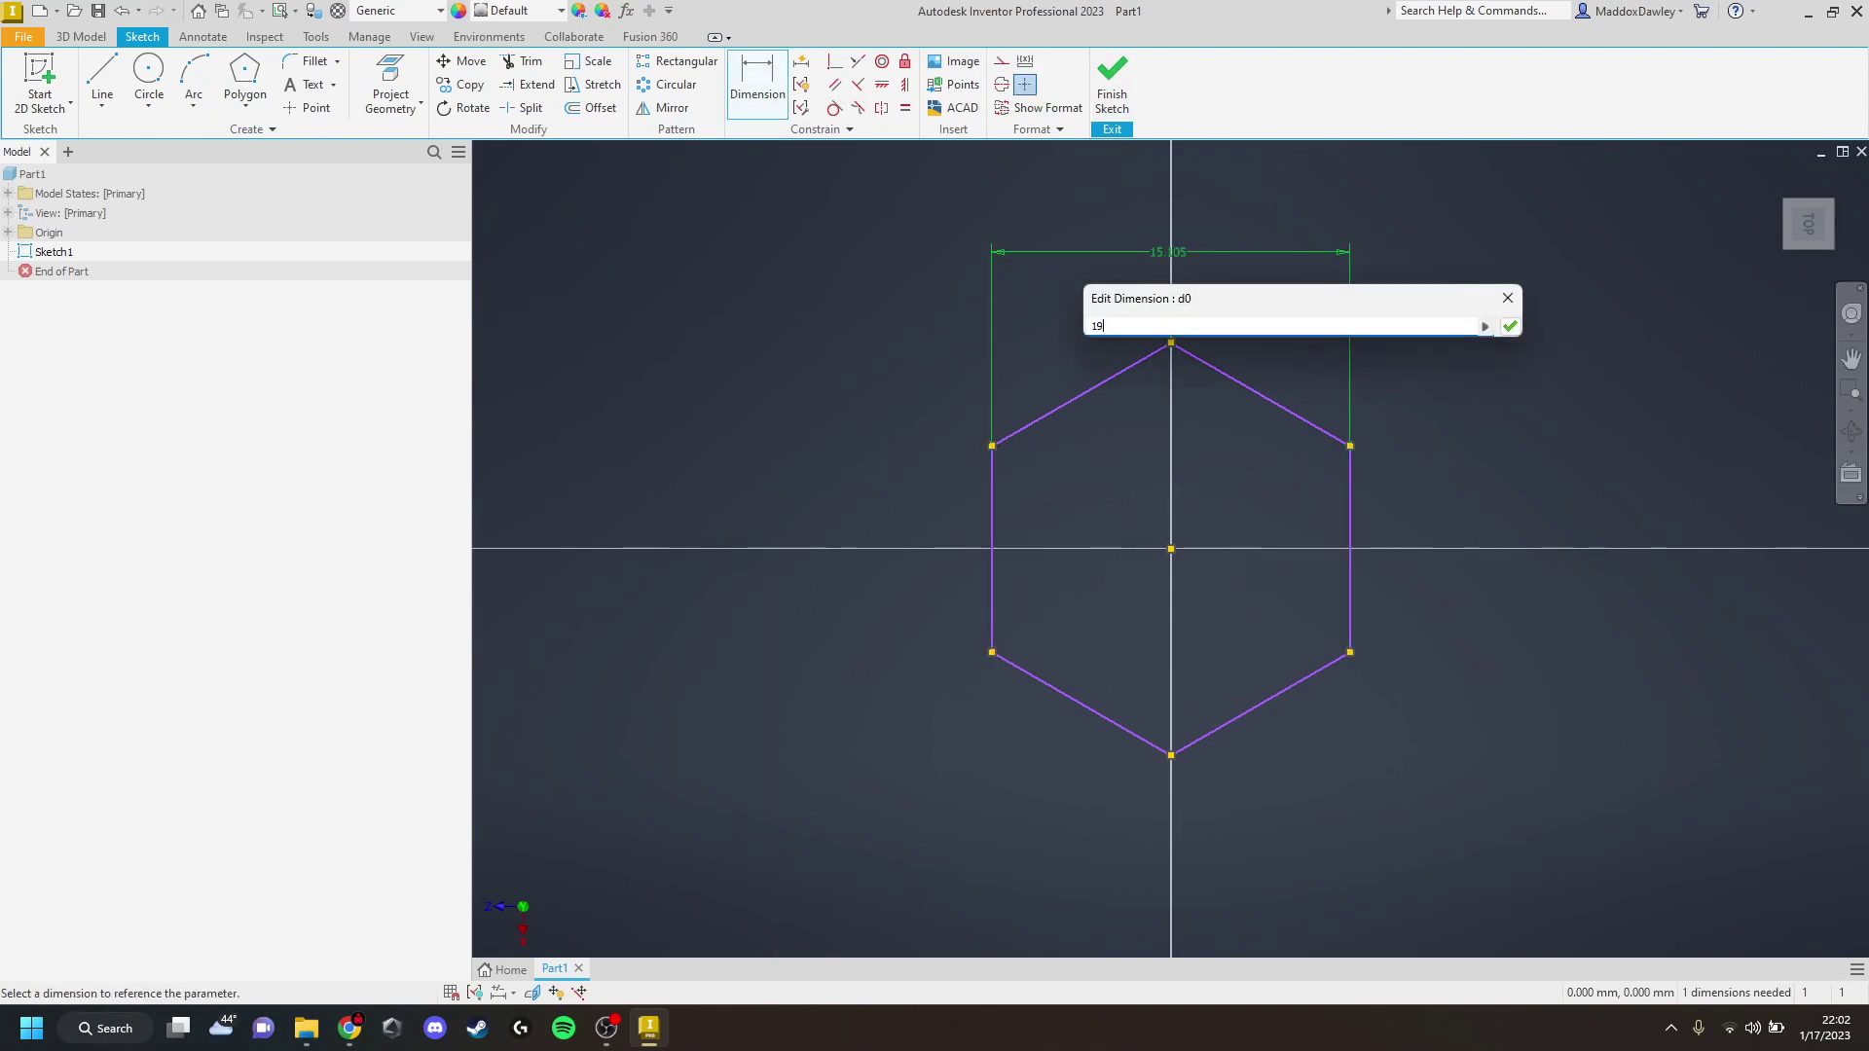
pyautogui.write('9')
pyautogui.press('Return')
pyautogui.click(1111, 88)
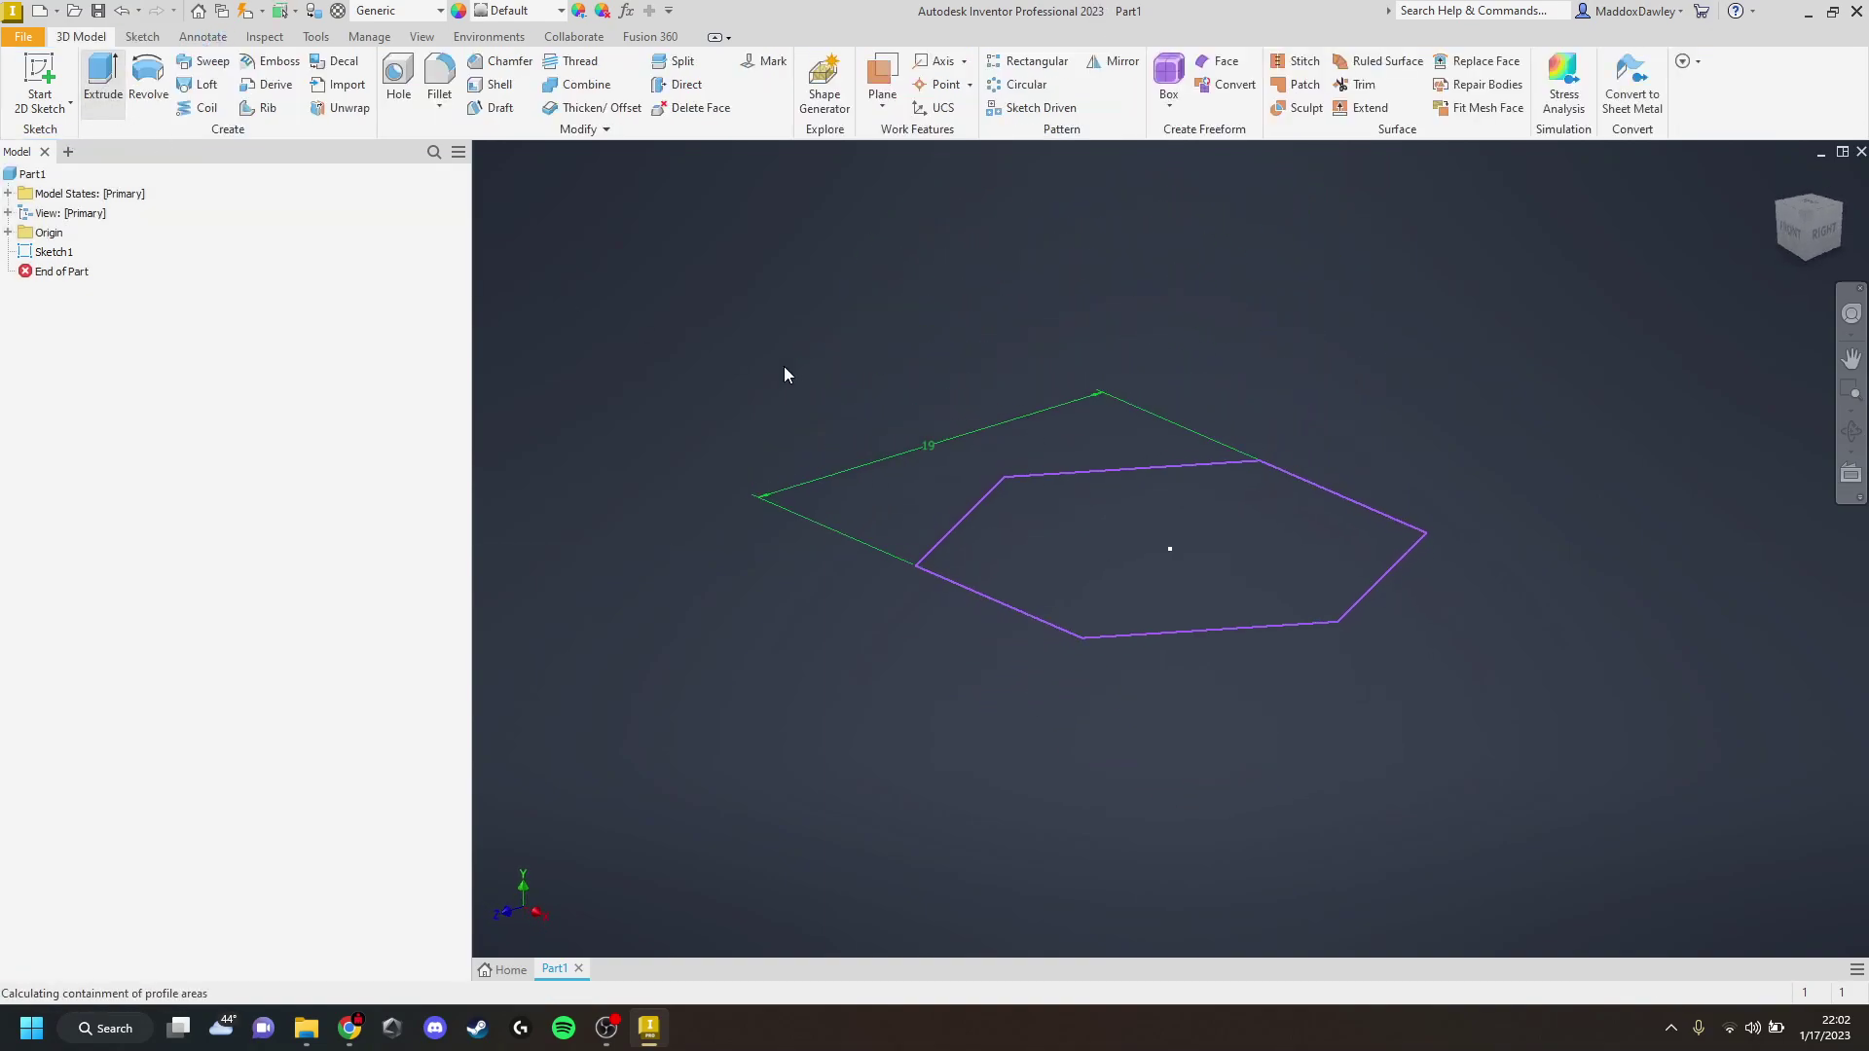
# Extrude the hexagon profile upward by 7.5 mm to form the bolt head
pyautogui.press('e')
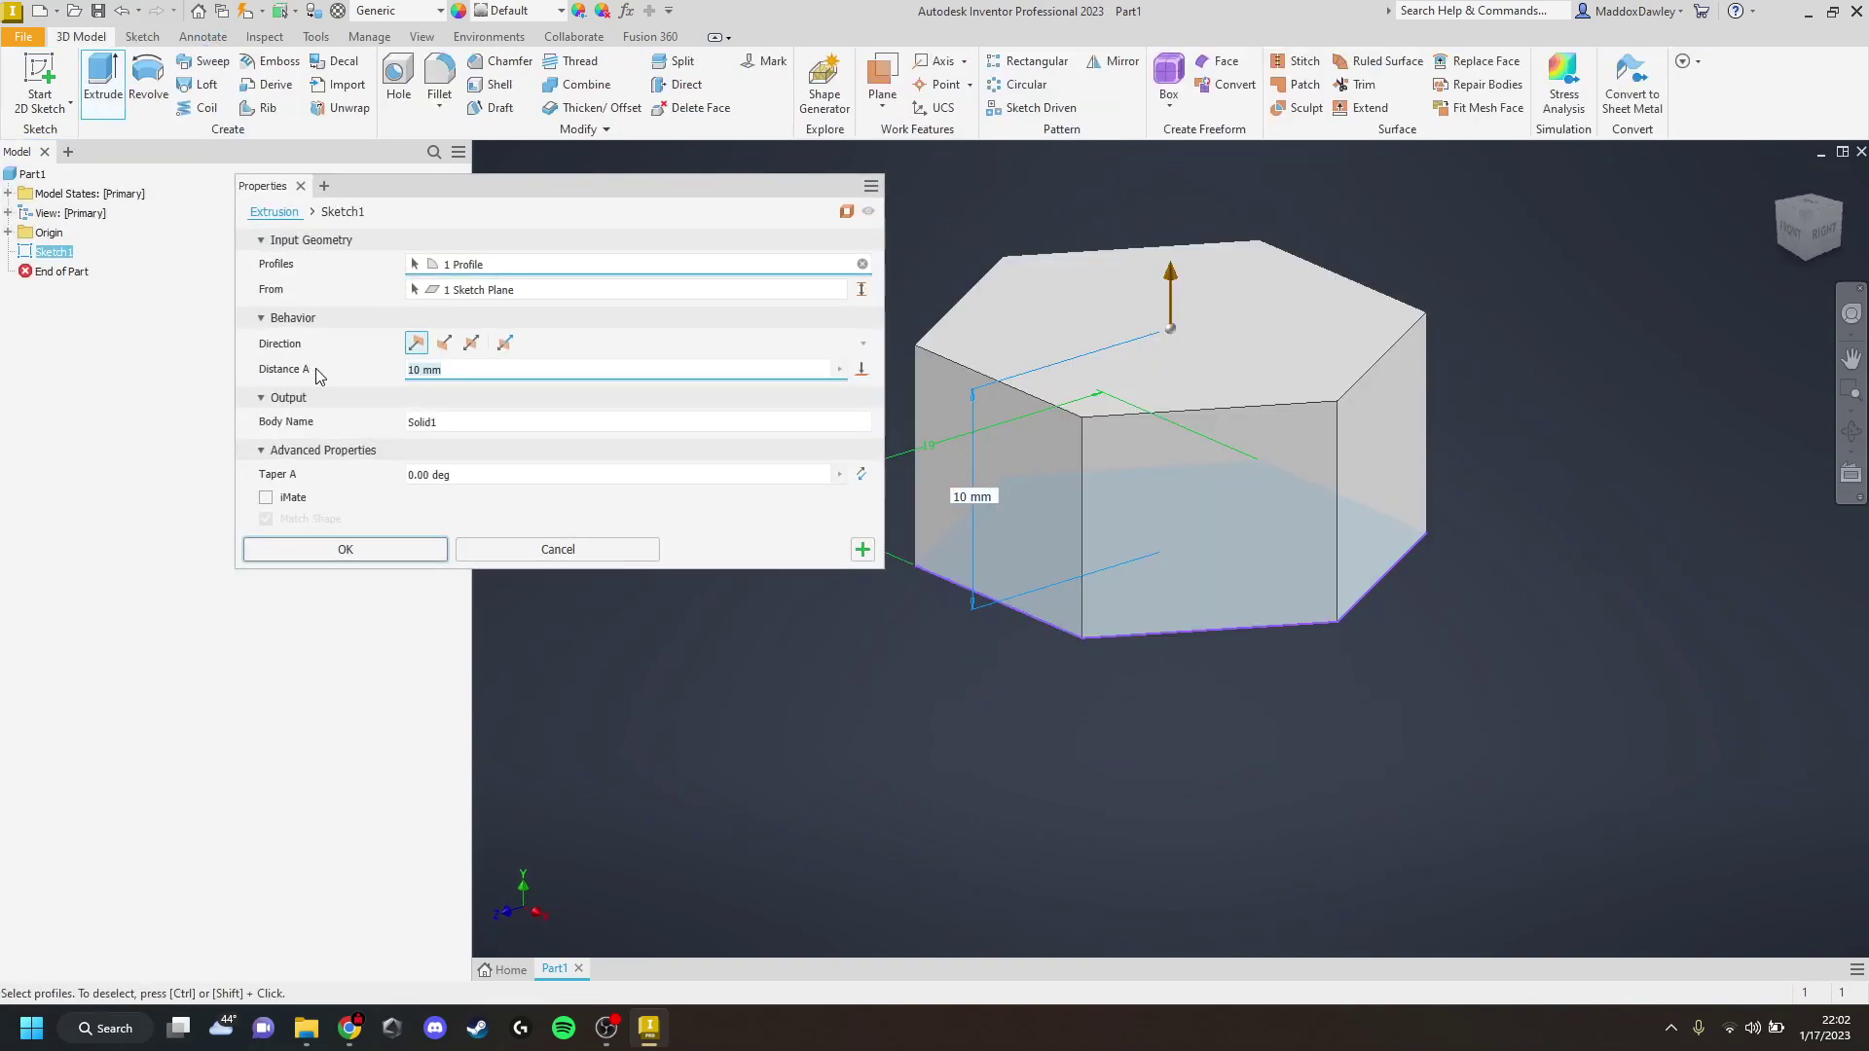
pyautogui.write('7.5')
pyautogui.press('Return')
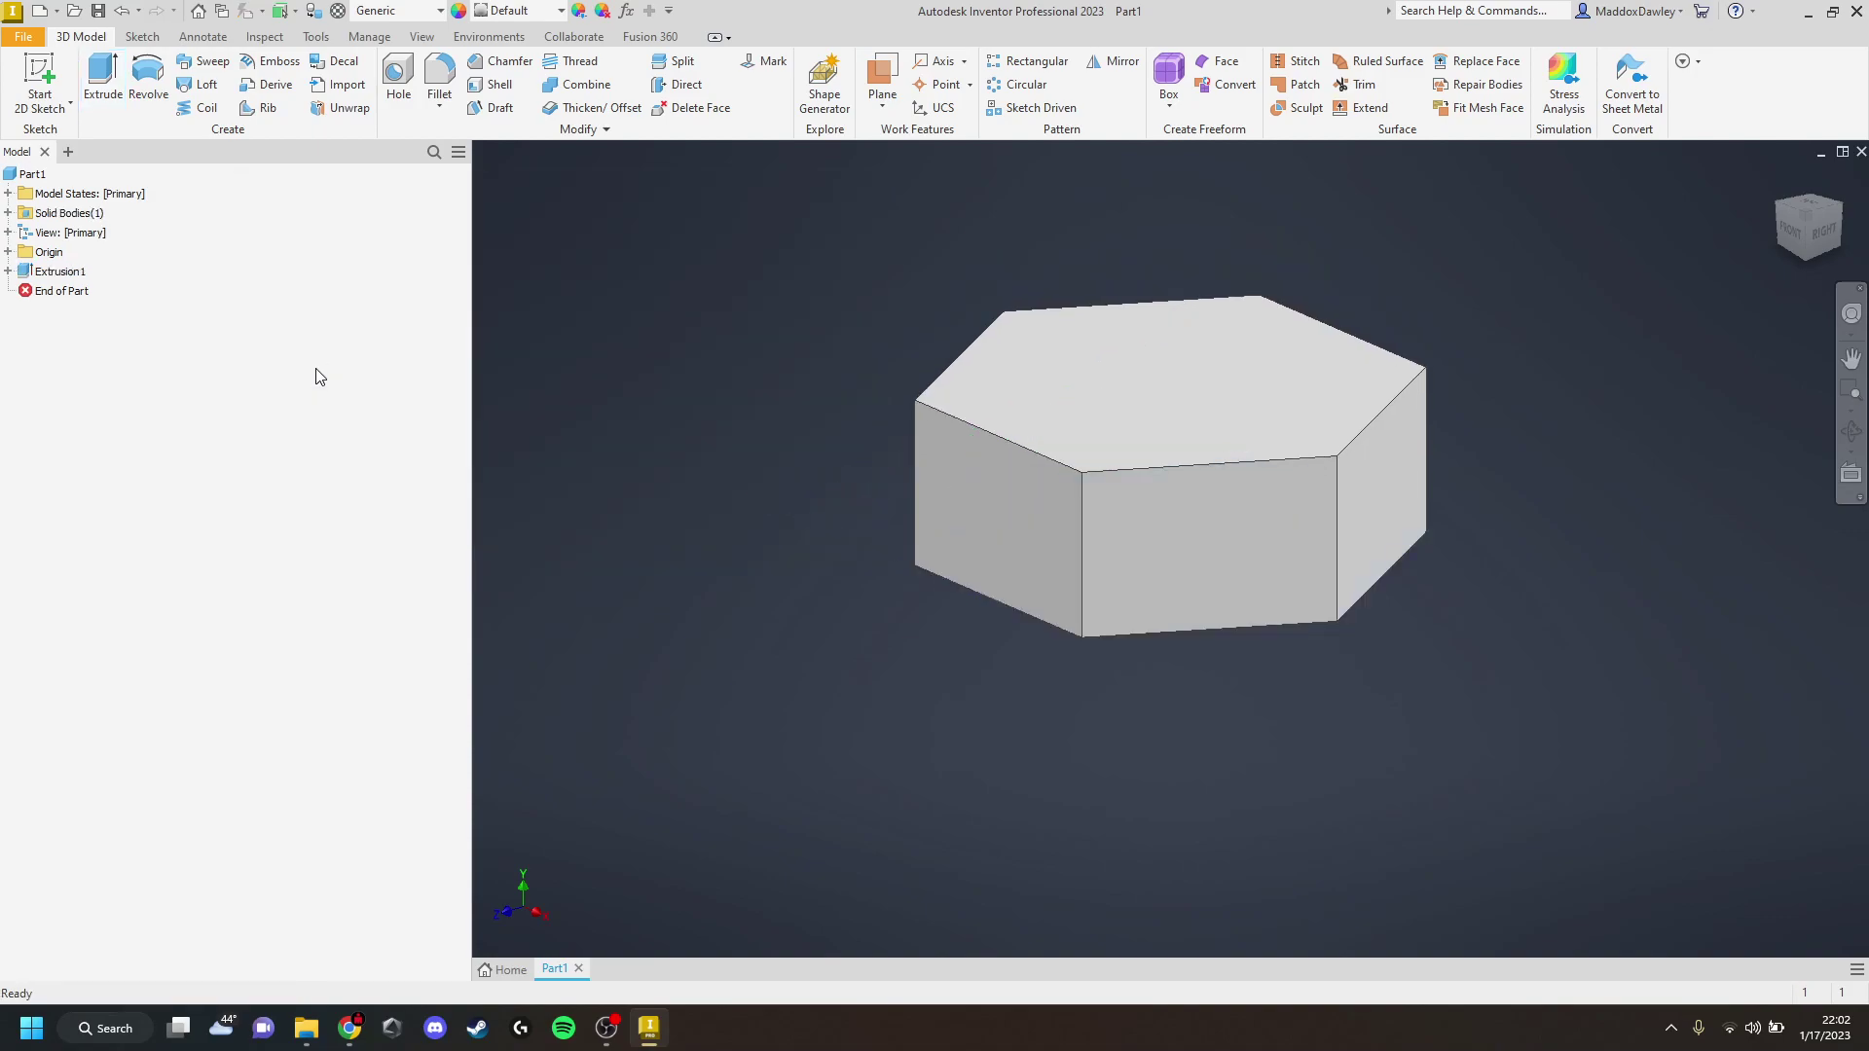
# On the top face of the hexagonal head, sketch an origin-centred circle that touches the hexagon's sides
pyautogui.rightClick(1100, 418)
pyautogui.click(940, 444)
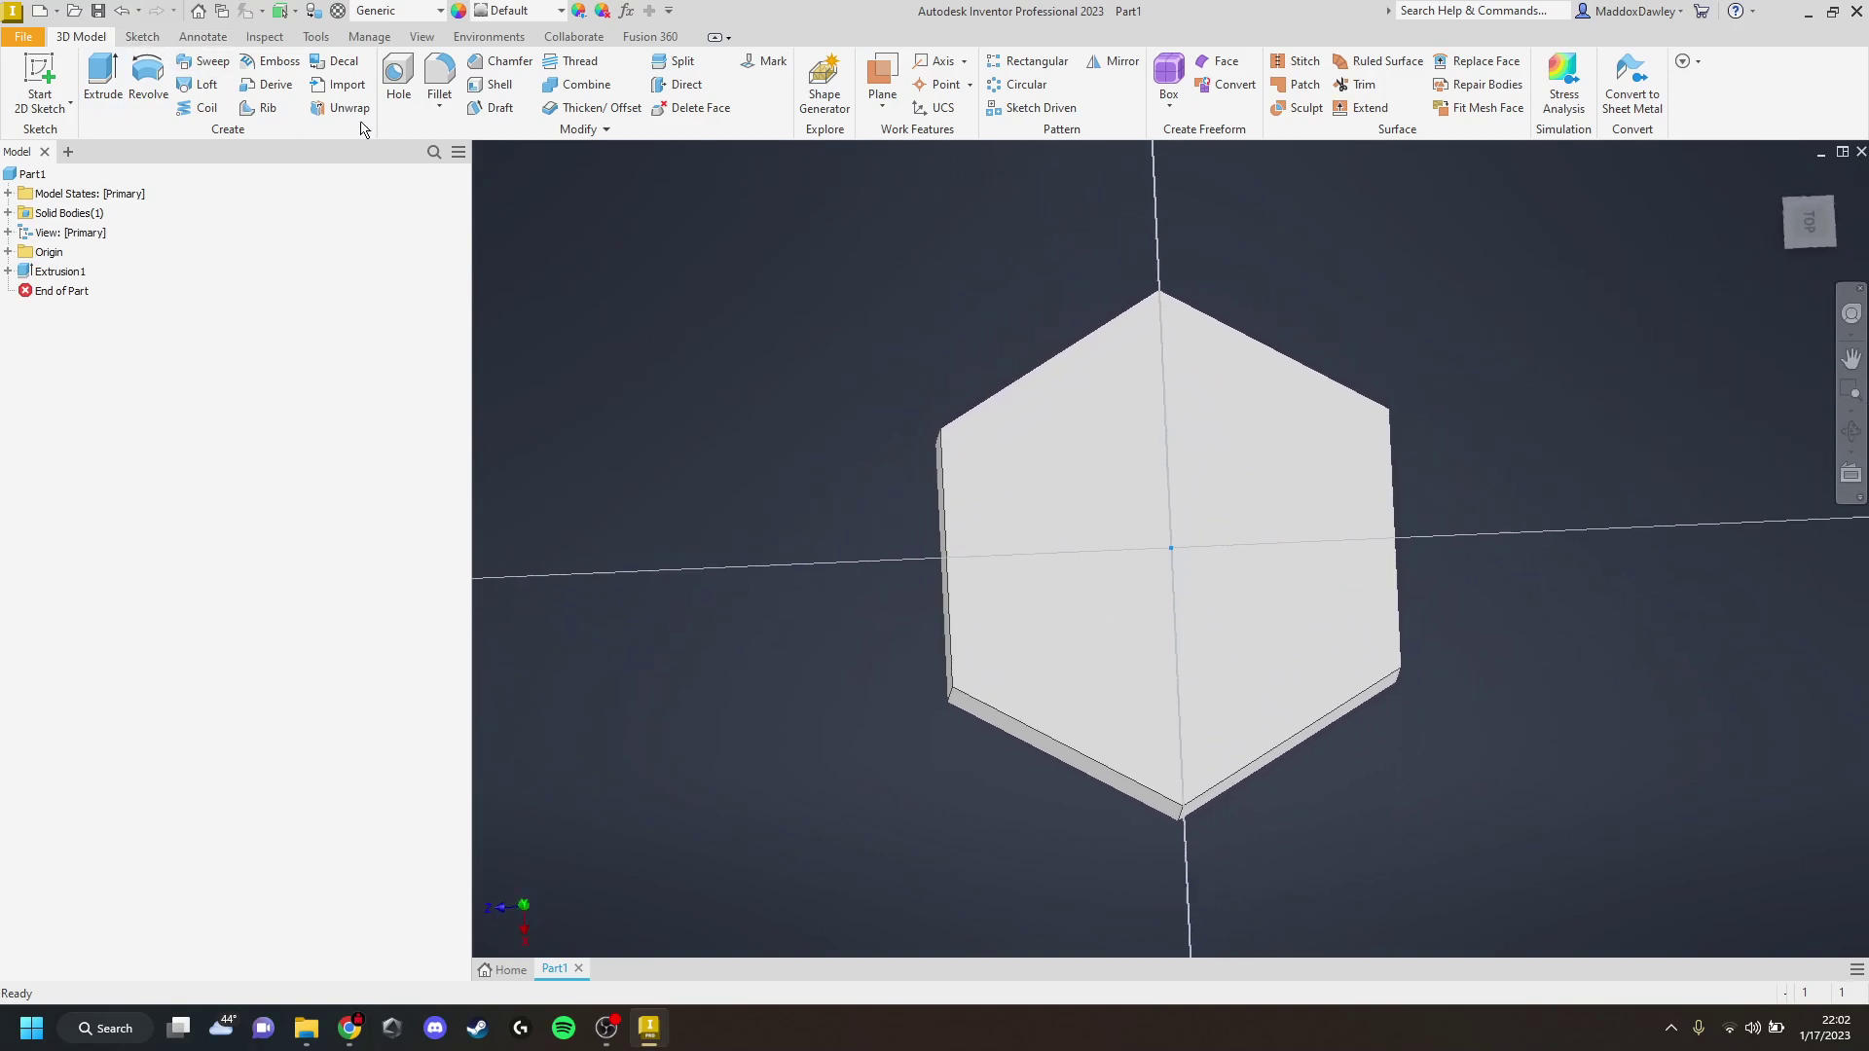
pyautogui.click(149, 75)
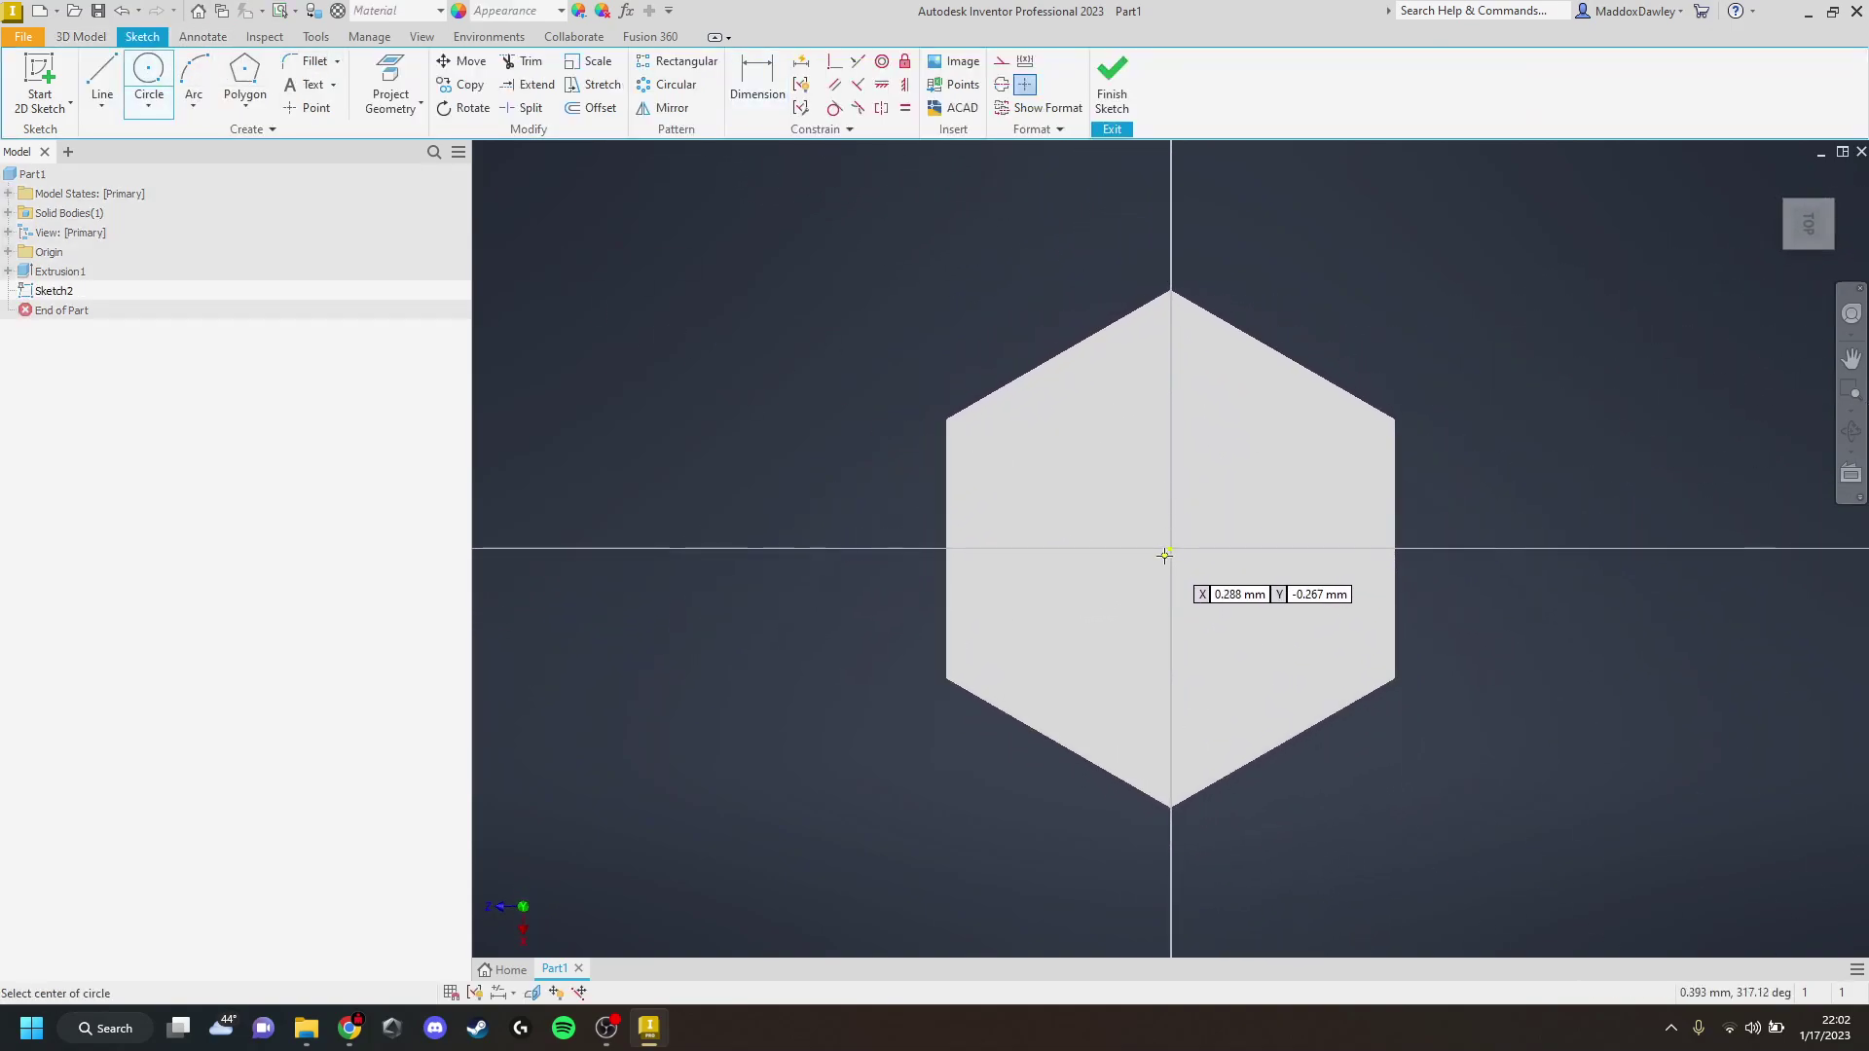
pyautogui.click(1170, 549)
pyautogui.click(1286, 361)
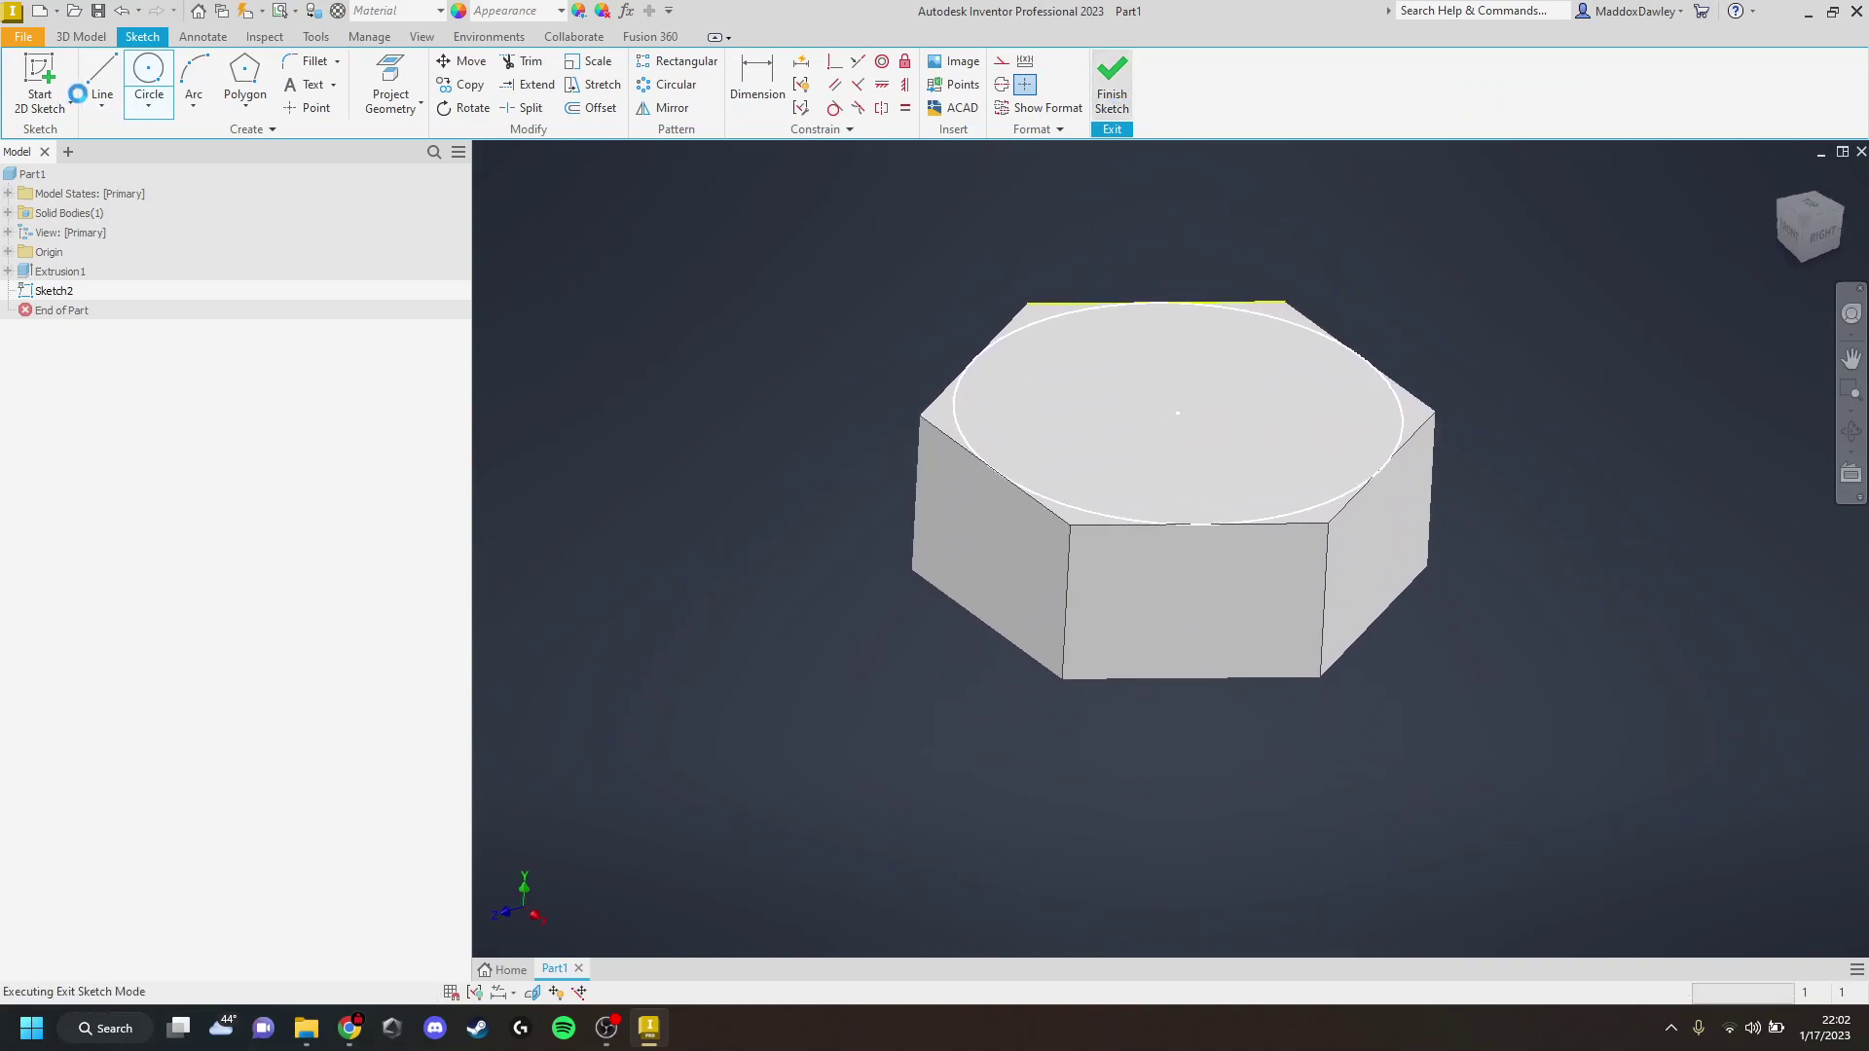
# Extrude the circle through all of the head as an intersection with a 45 degree taper to round off its top corners
pyautogui.click(104, 82)
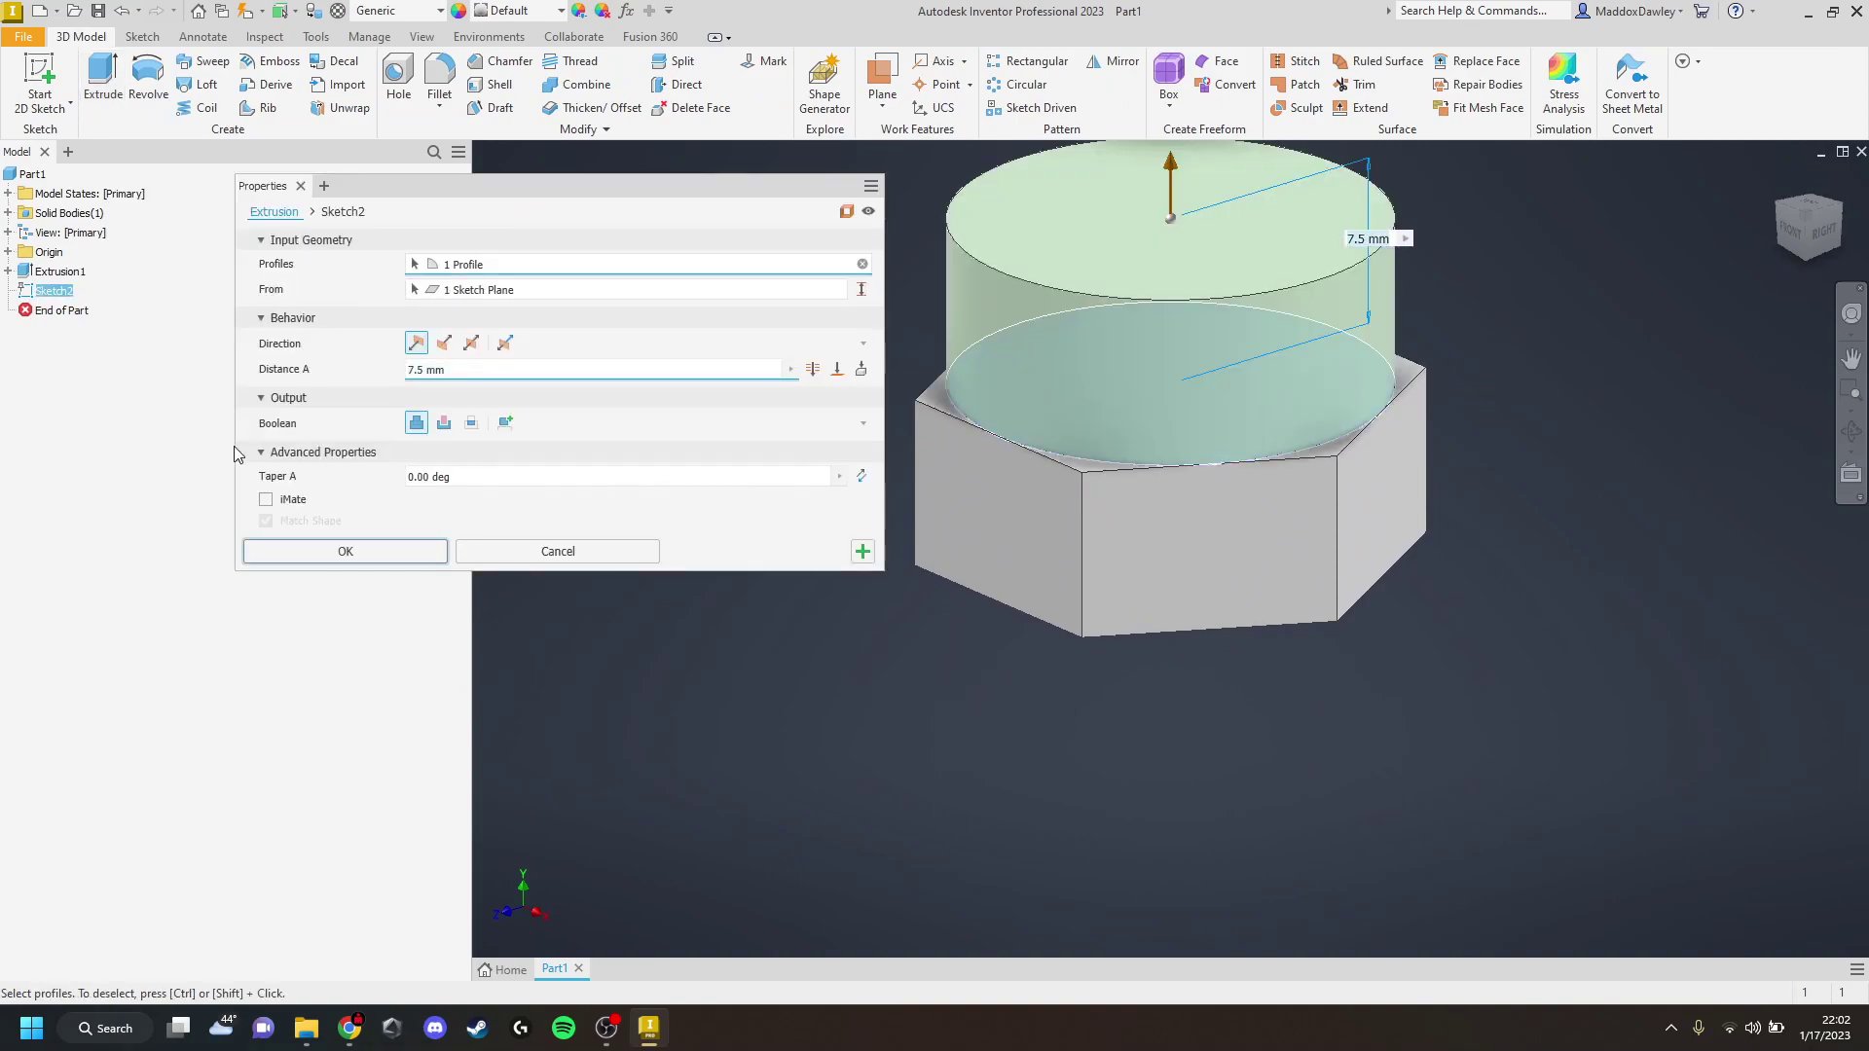
pyautogui.click(812, 369)
pyautogui.click(443, 417)
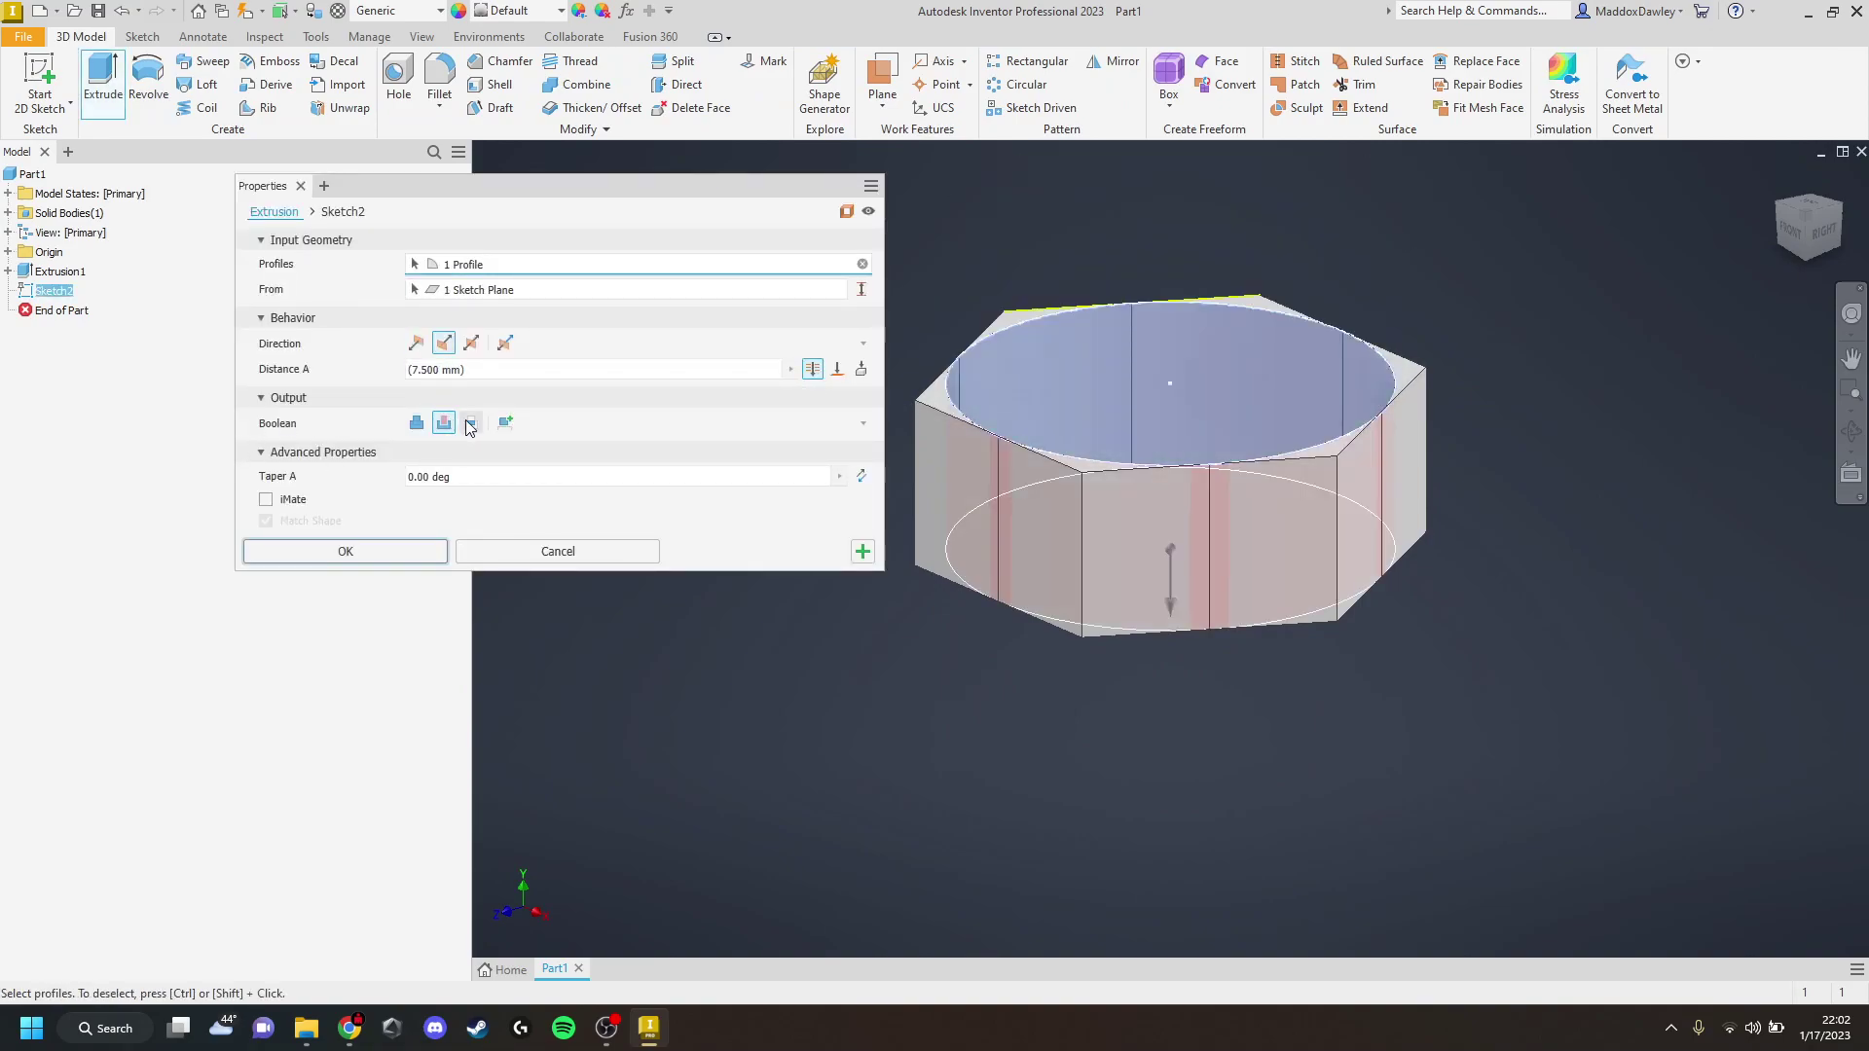
pyautogui.click(470, 423)
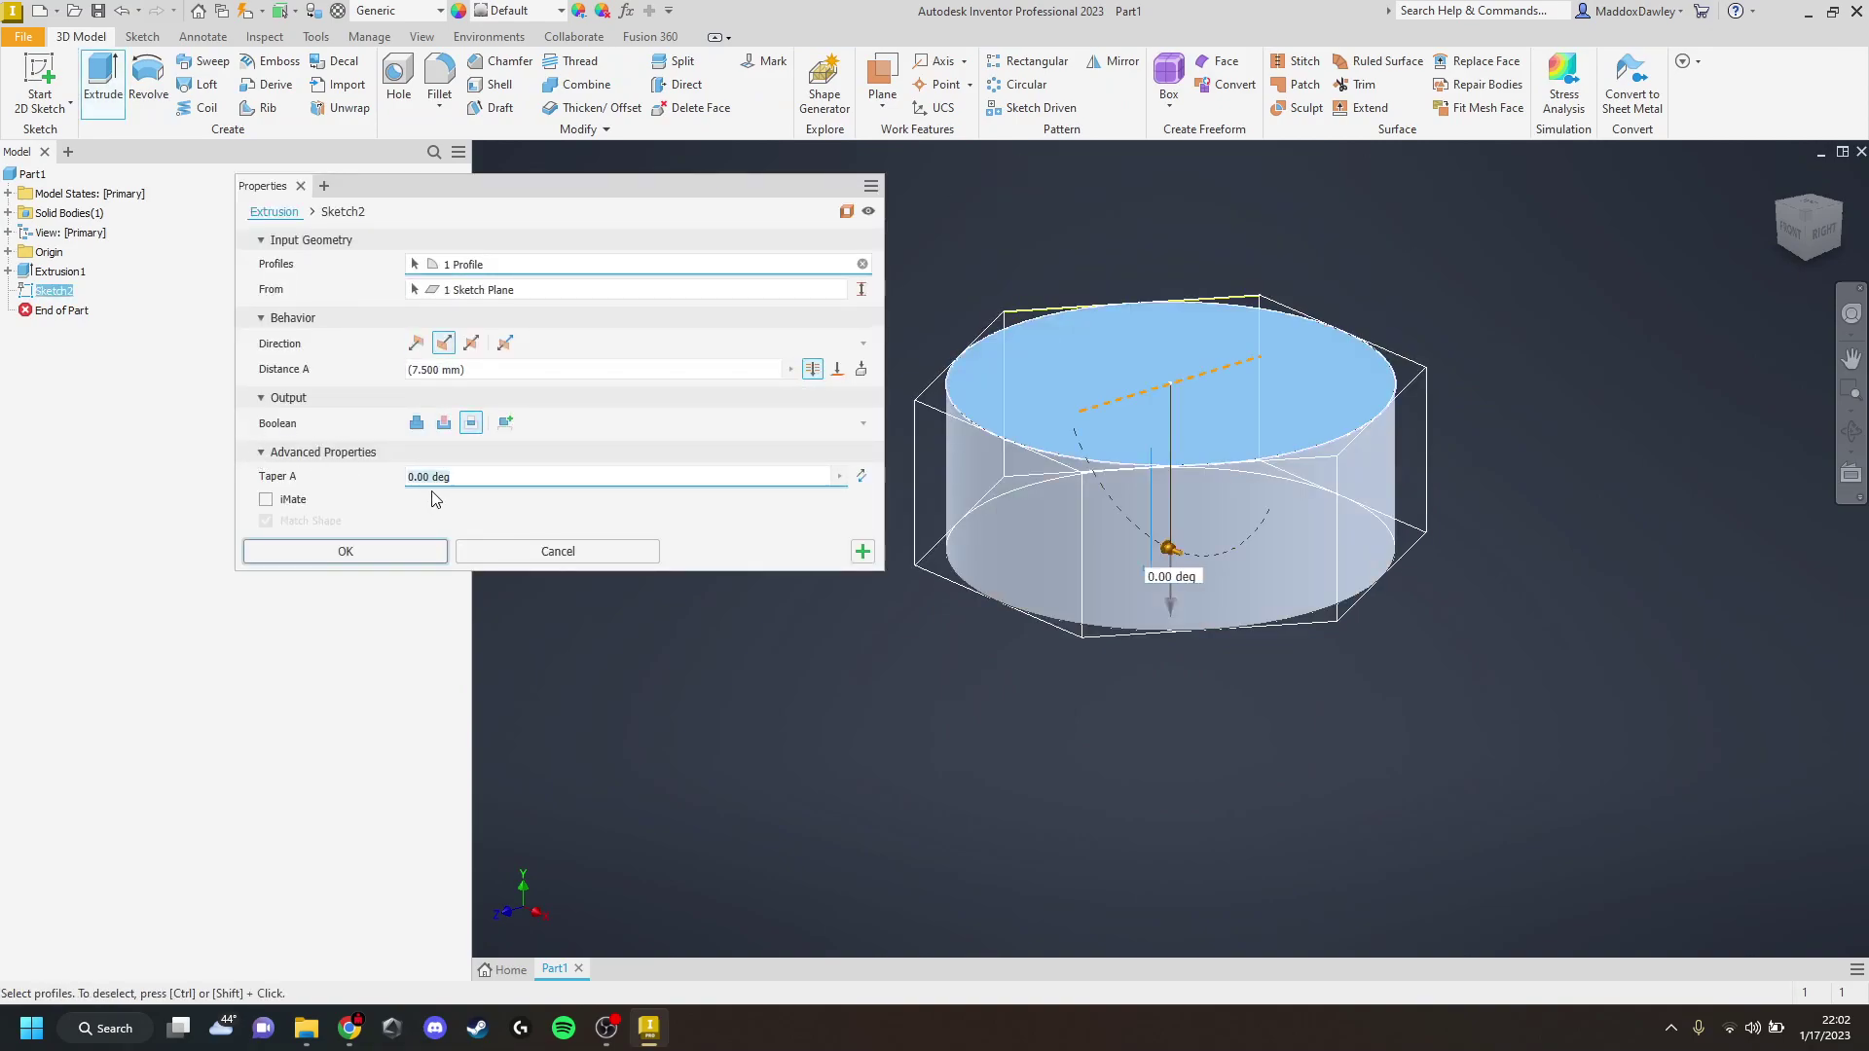
pyautogui.write('45')
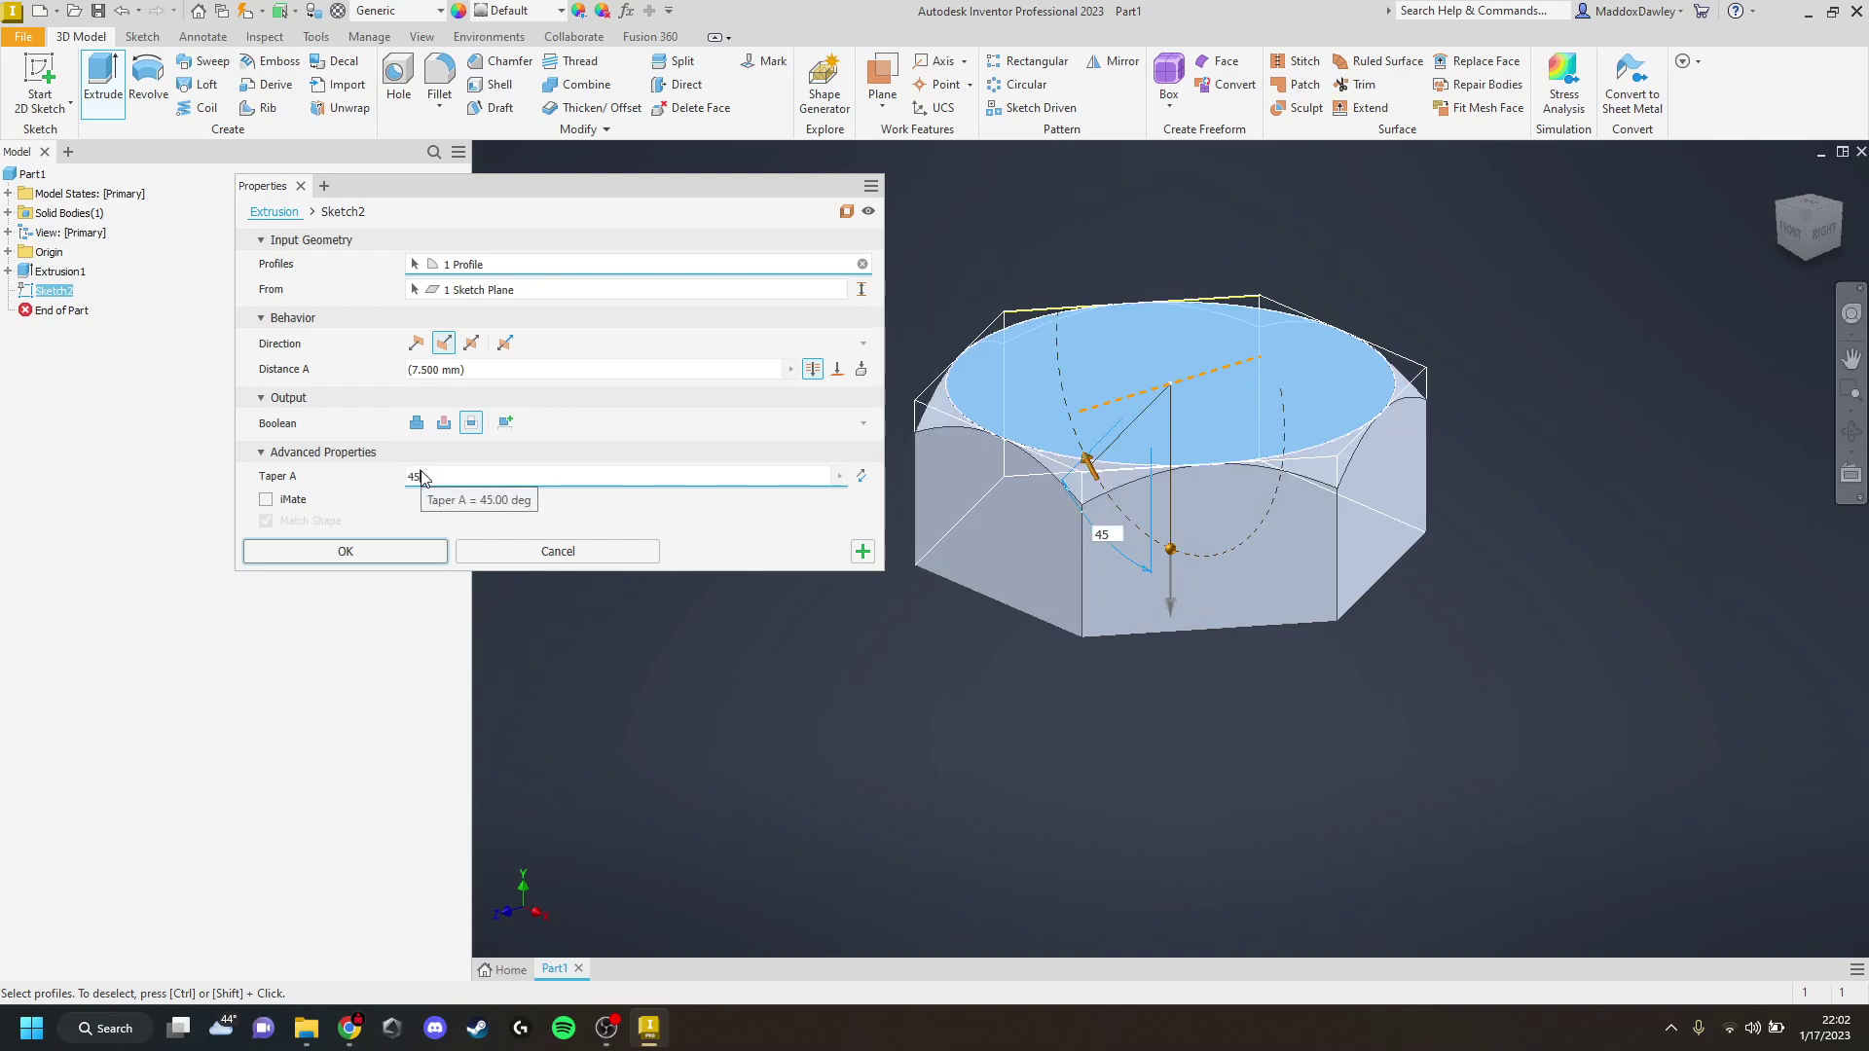
pyautogui.press('Return')
# Start a new sketch on the flat hexagonal underside of the bolt head
pyautogui.moveTo(1181, 564); pyautogui.dragTo(1168, 487, button='middle')
pyautogui.rightClick(1140, 512)
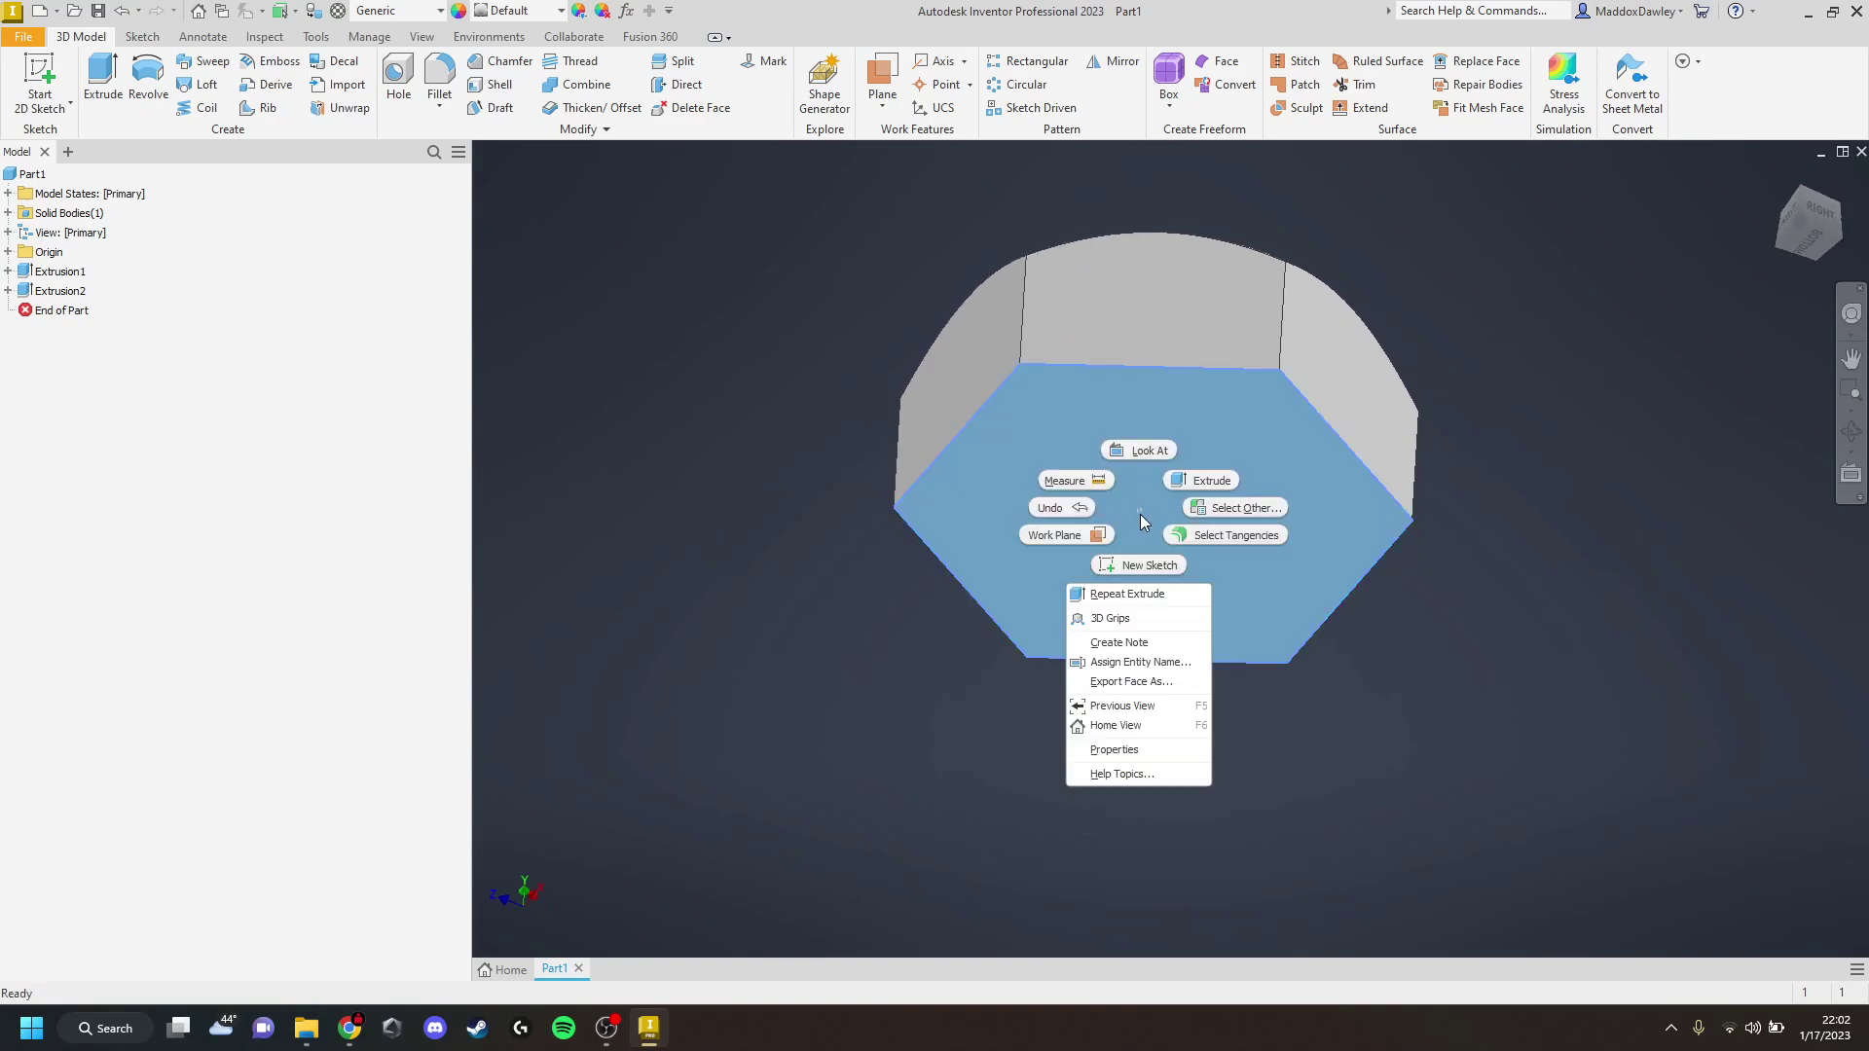
pyautogui.click(1149, 565)
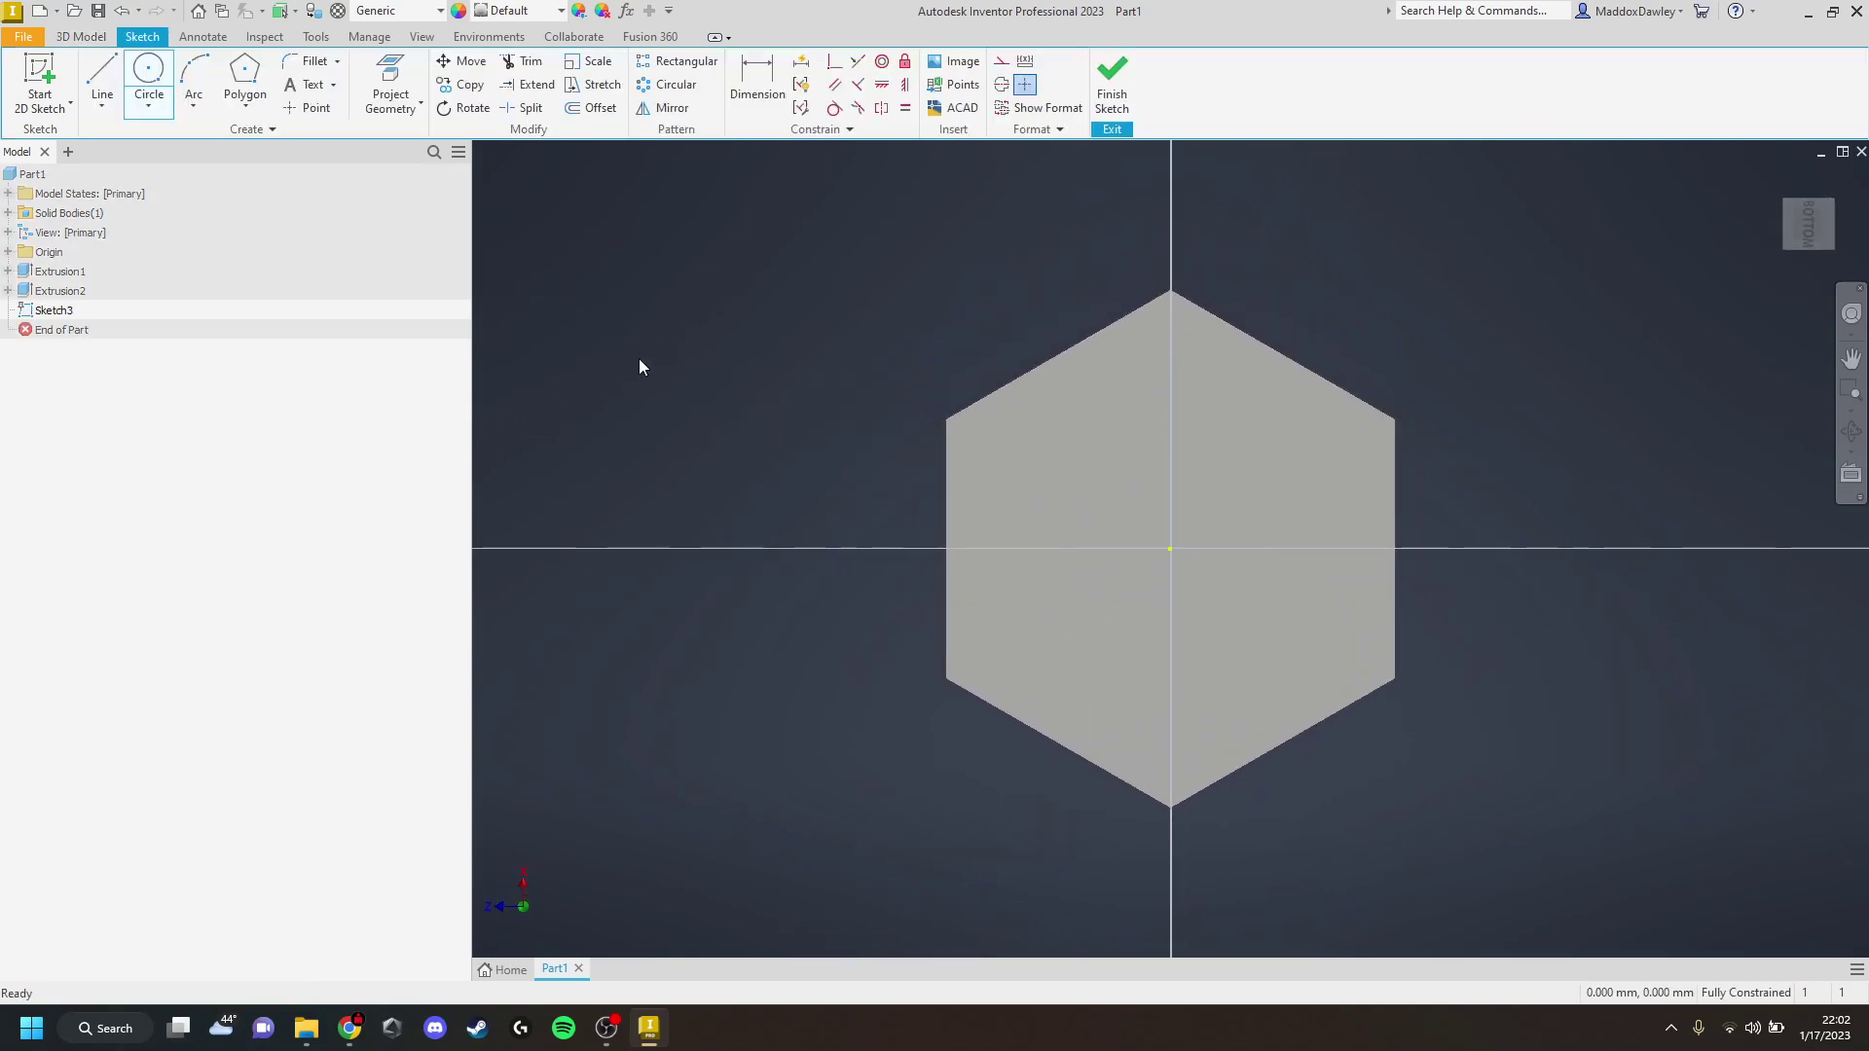
pyautogui.click(148, 78)
pyautogui.click(1170, 549)
pyautogui.click(1245, 483)
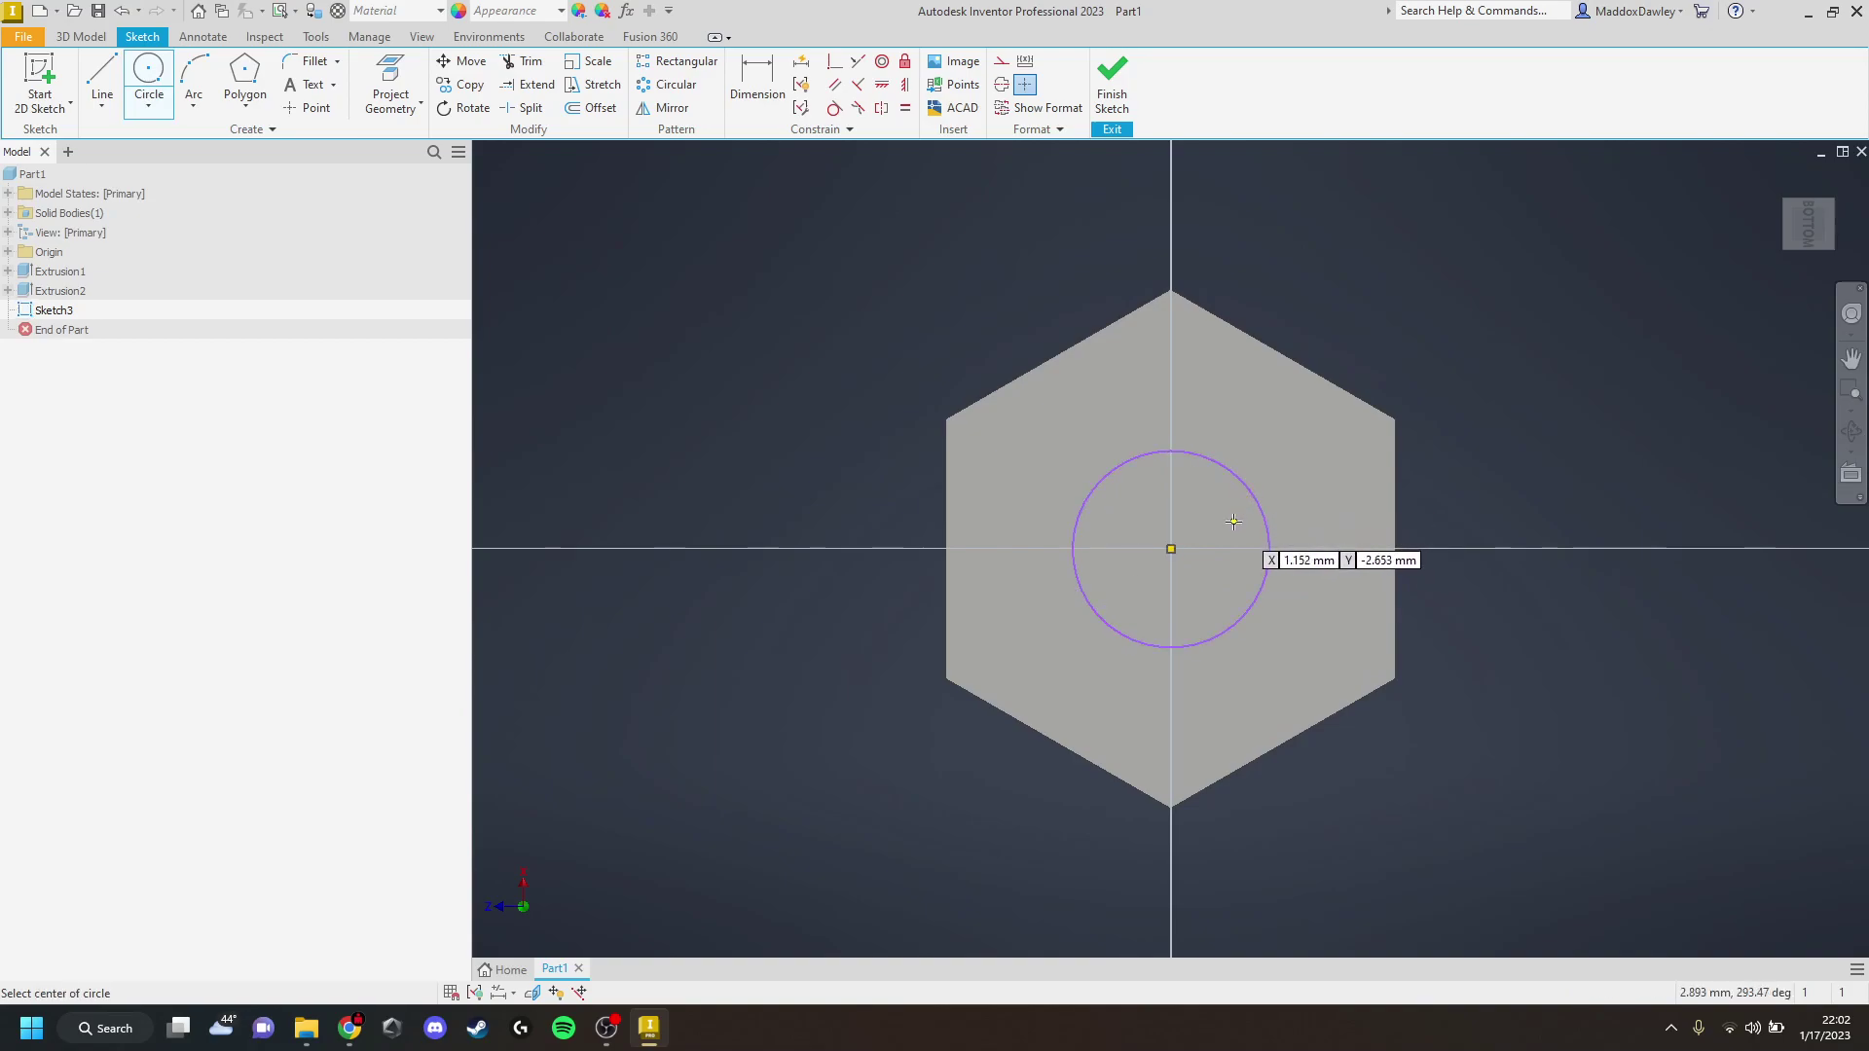
pyautogui.press('Escape')
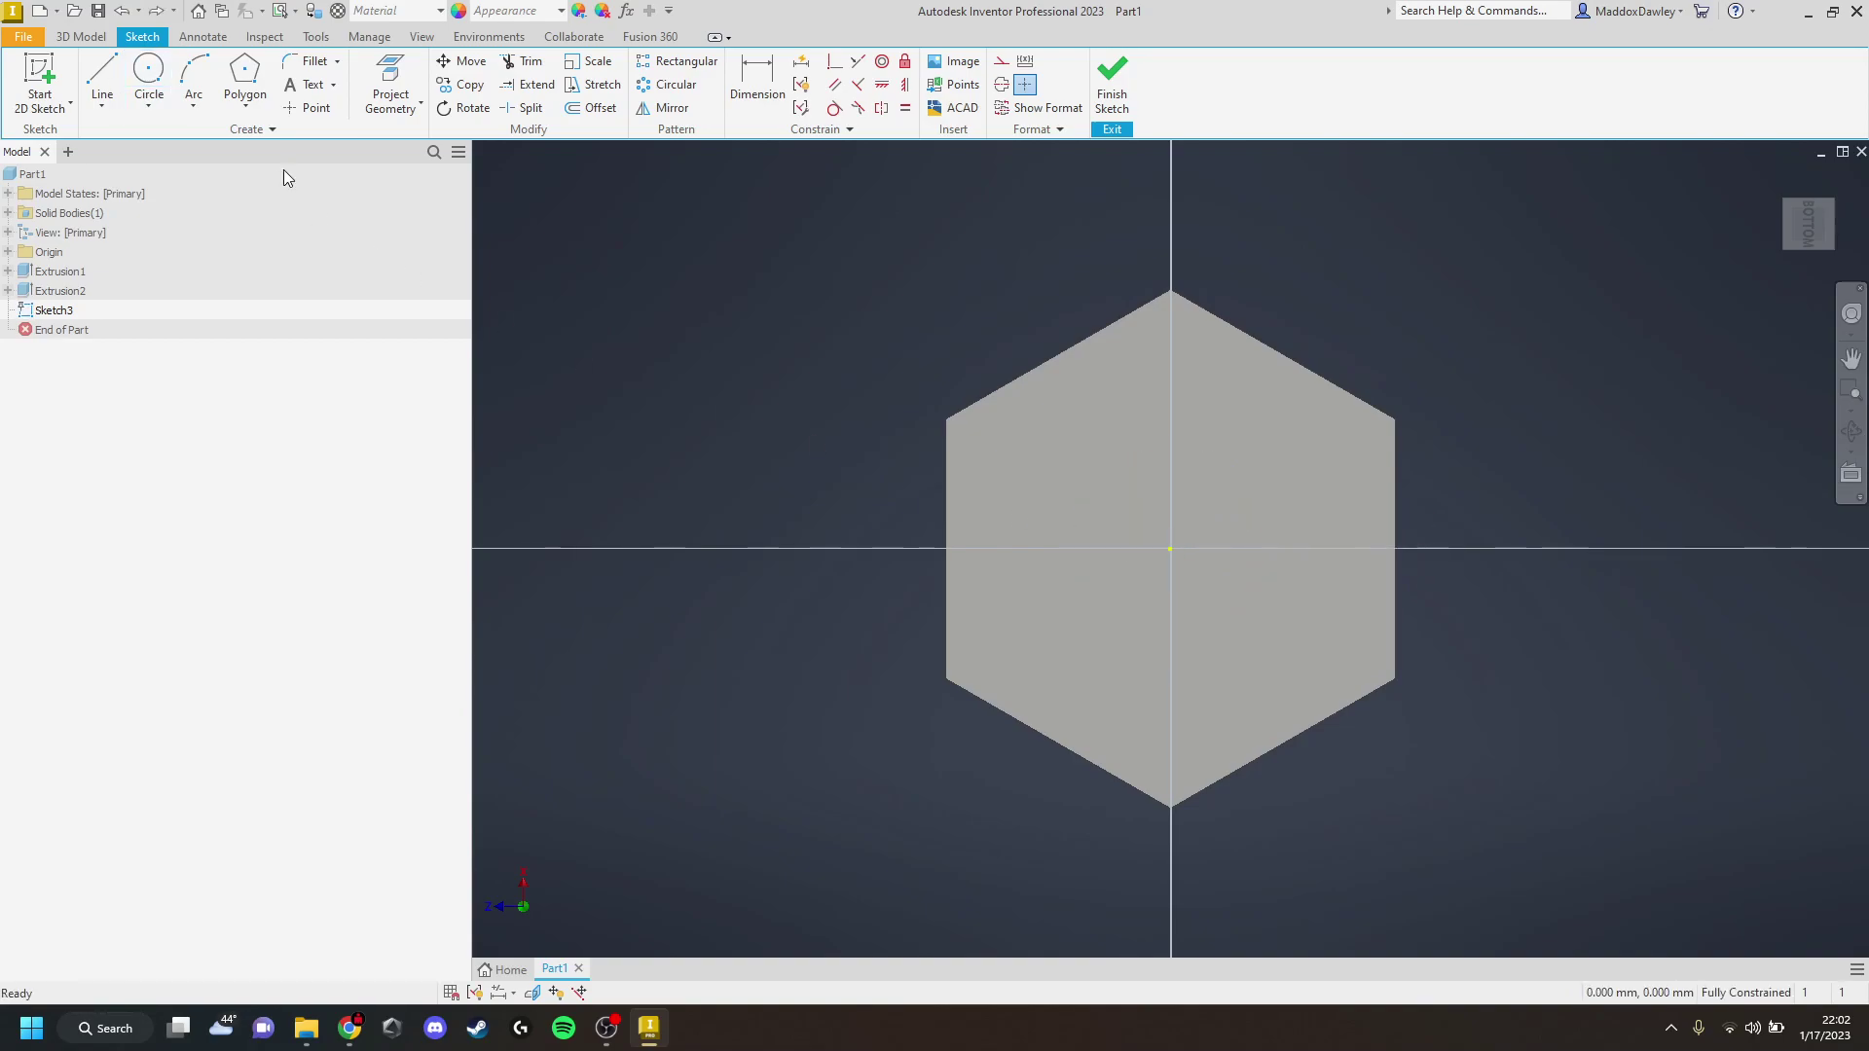
# Draw a 9 mm diameter circle centred on the origin of the underside sketch and finish the sketch
pyautogui.click(148, 78)
pyautogui.click(1171, 548)
pyautogui.write('9')
pyautogui.press('Return')
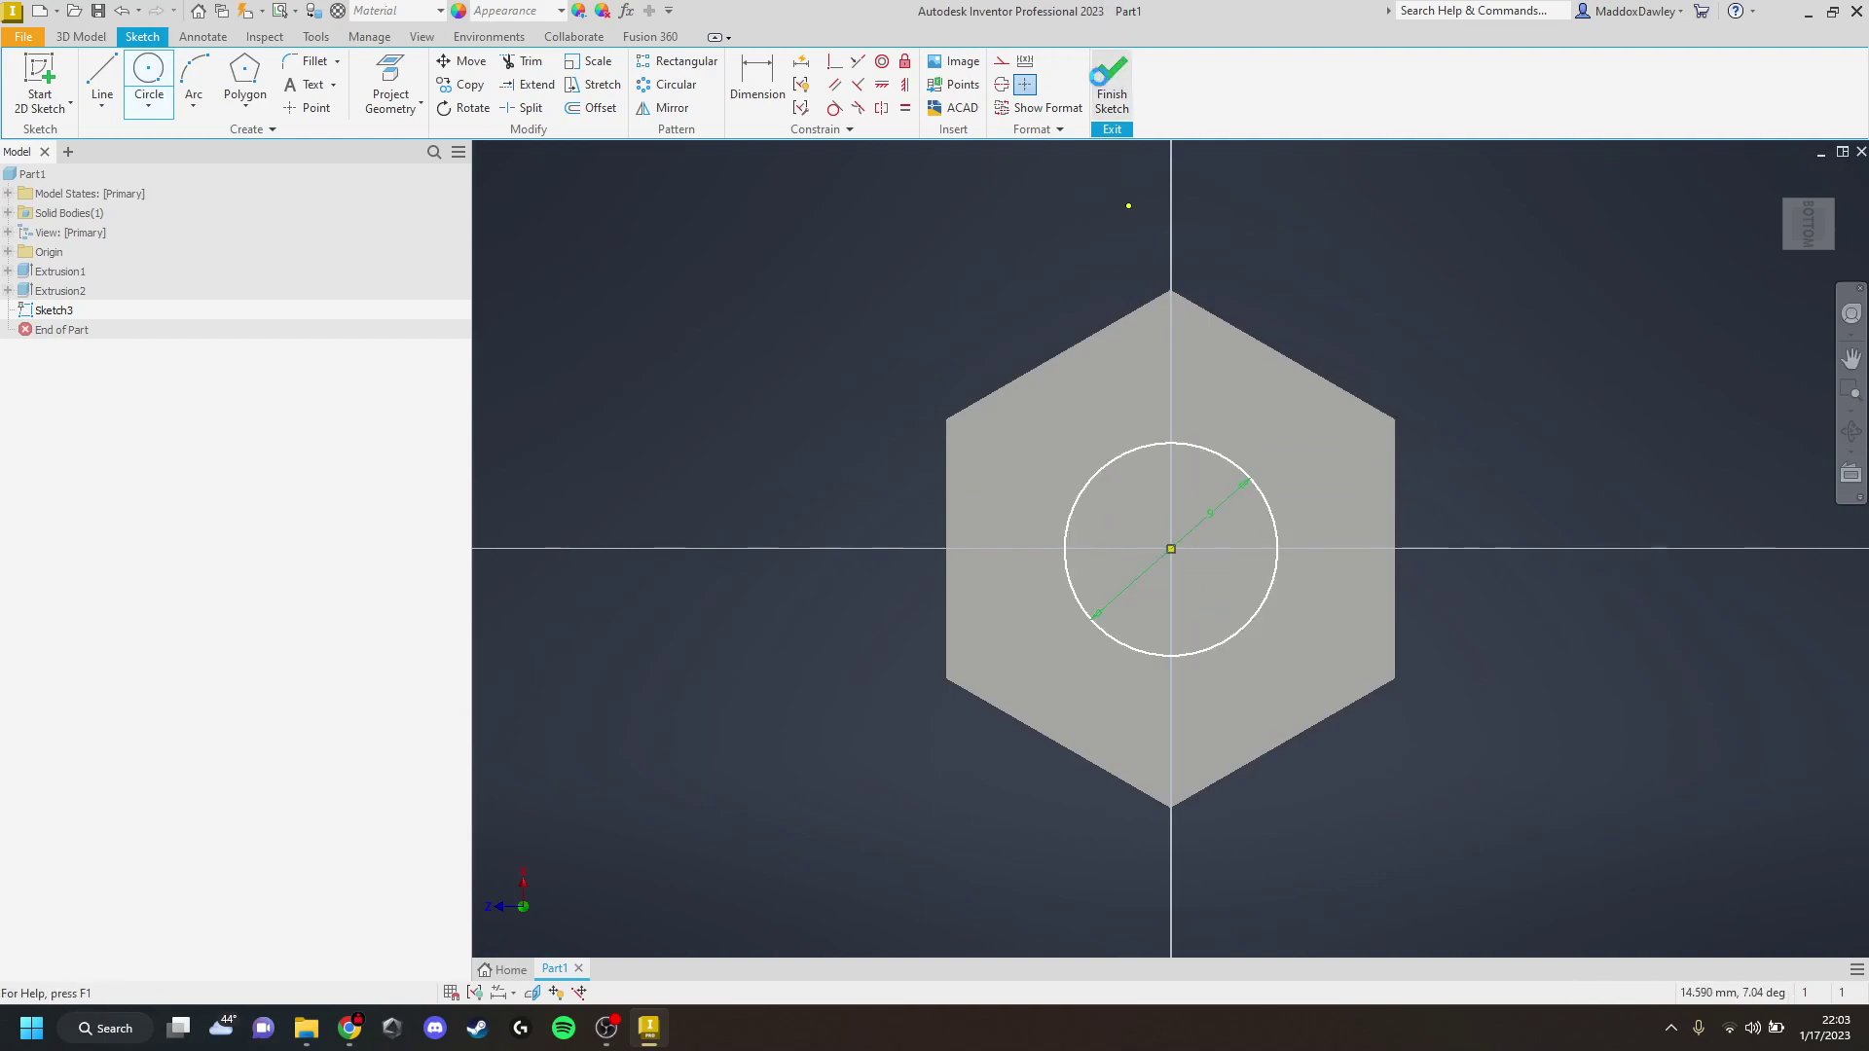
pyautogui.click(1111, 78)
# Extrude the 9 mm circle 40 mm away from the head, joined to it, to form the bolt shank
pyautogui.click(99, 92)
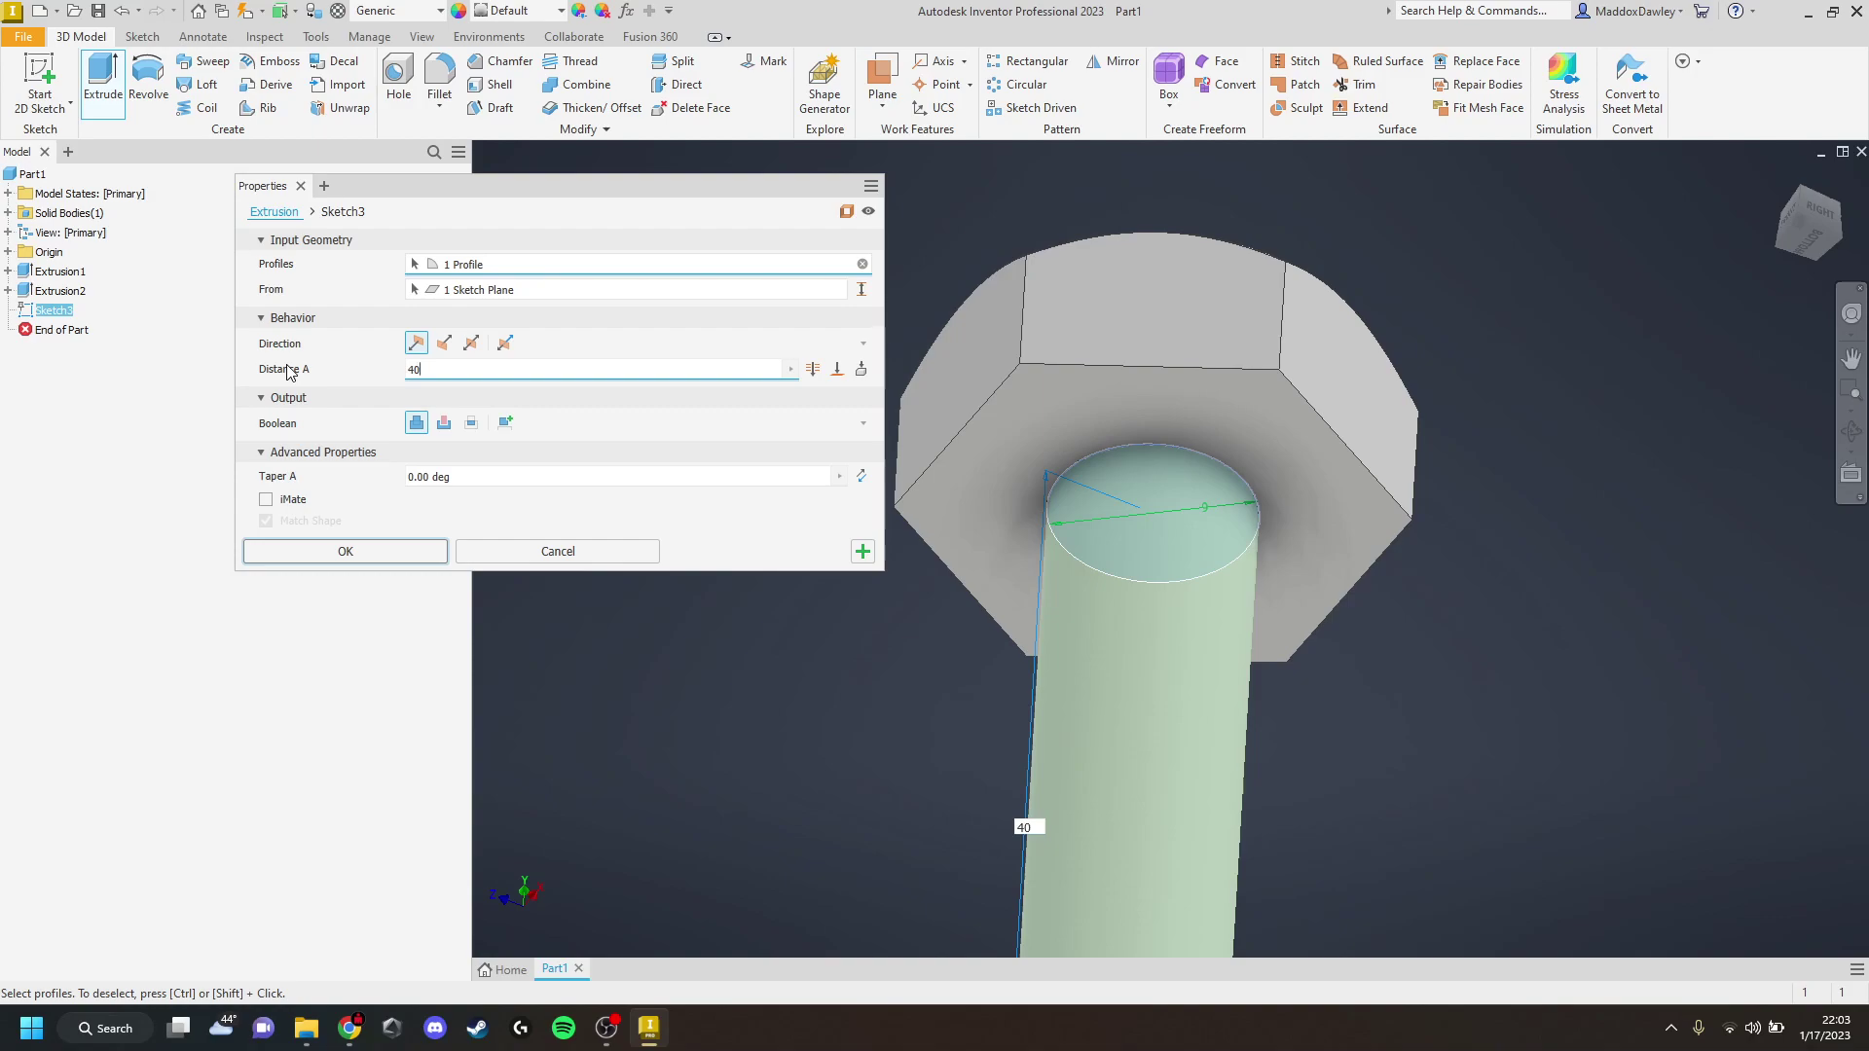
pyautogui.press('Return')
# Chamfer the circular edge at the free end of the shank
pyautogui.keyDown('shift'); pyautogui.moveTo(1343, 597); pyautogui.dragTo(1180, 476, button='middle'); pyautogui.keyUp('shift')
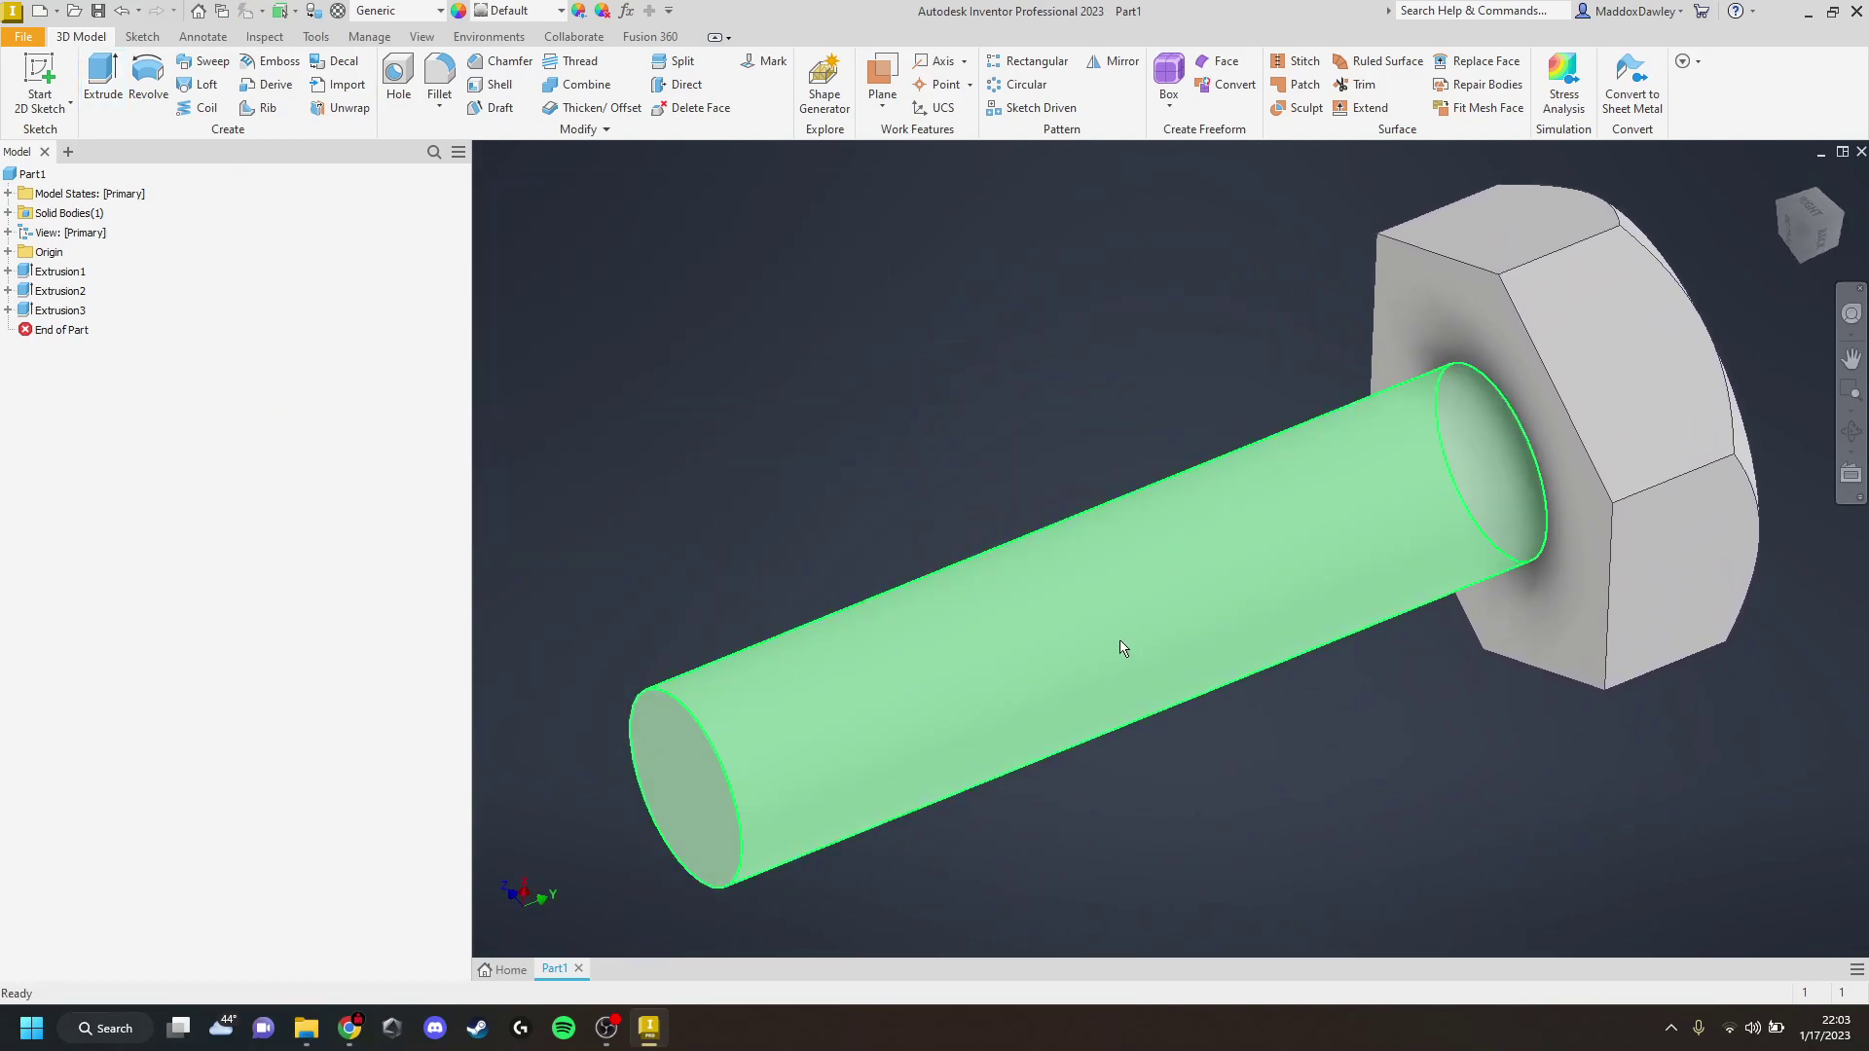
pyautogui.click(500, 66)
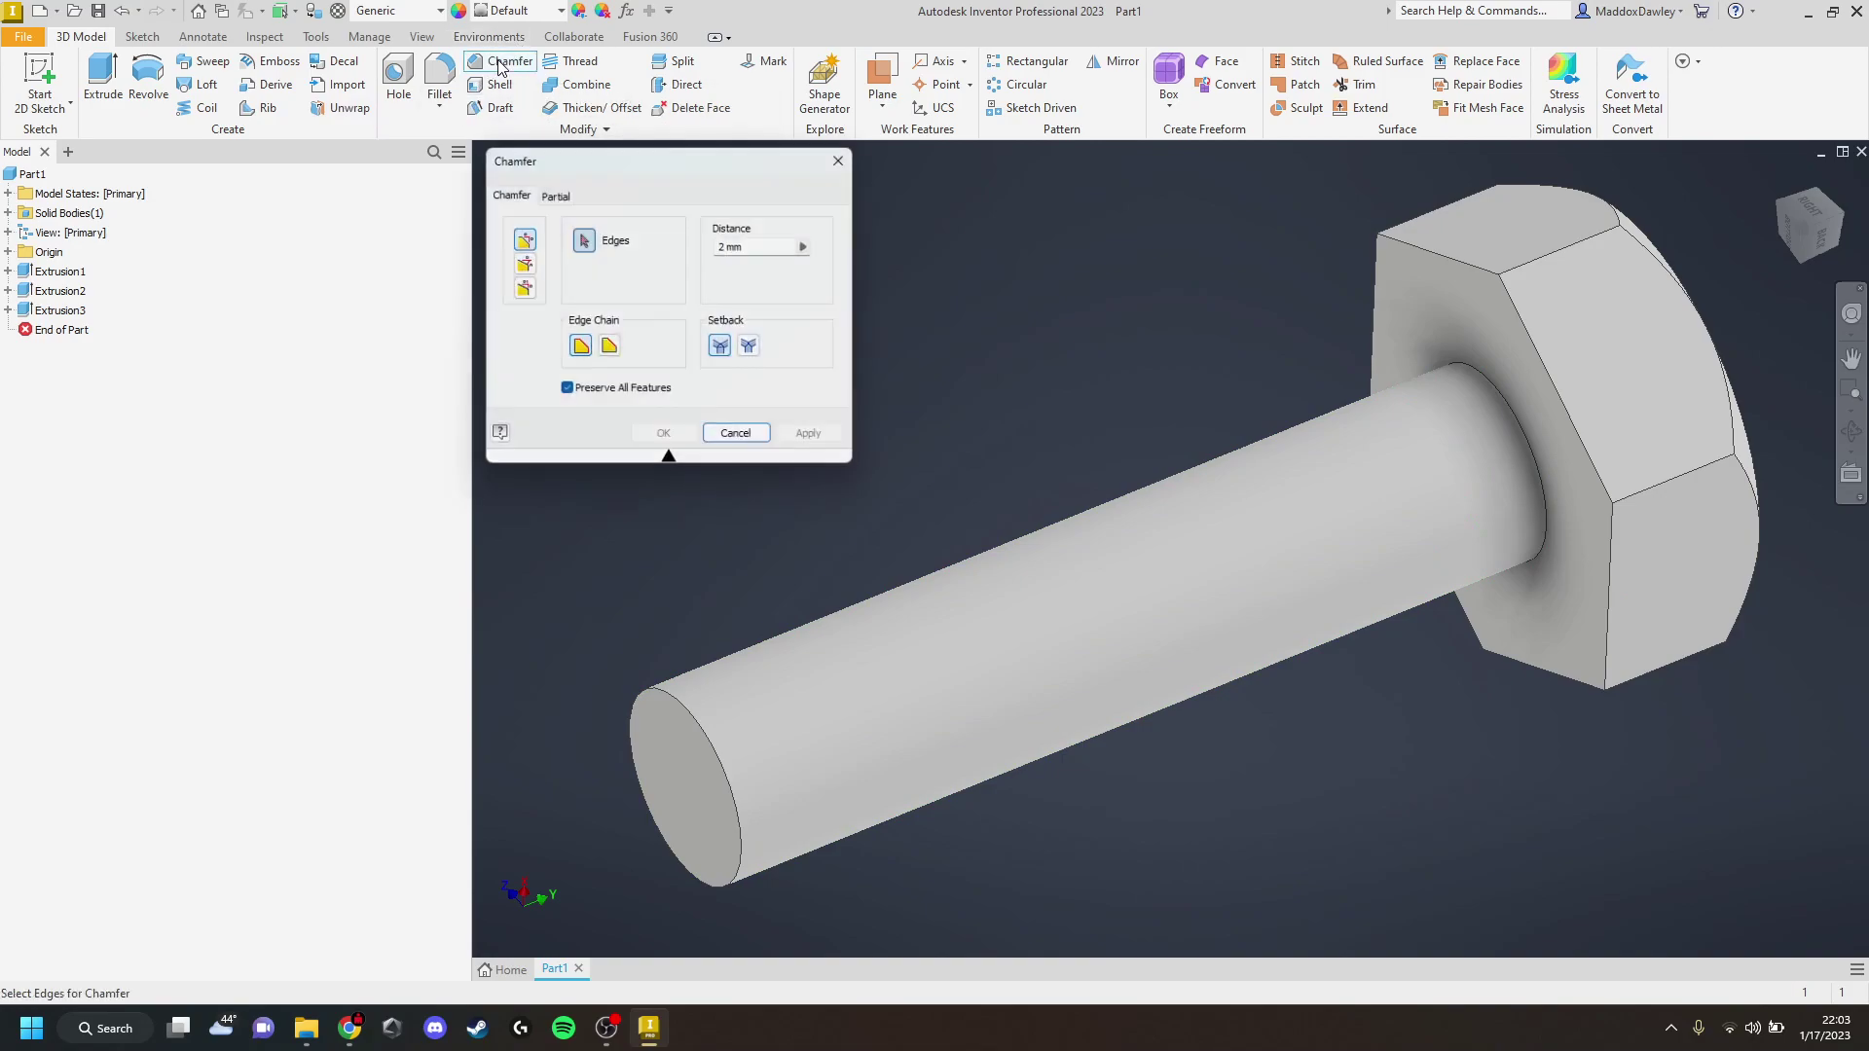
pyautogui.click(696, 725)
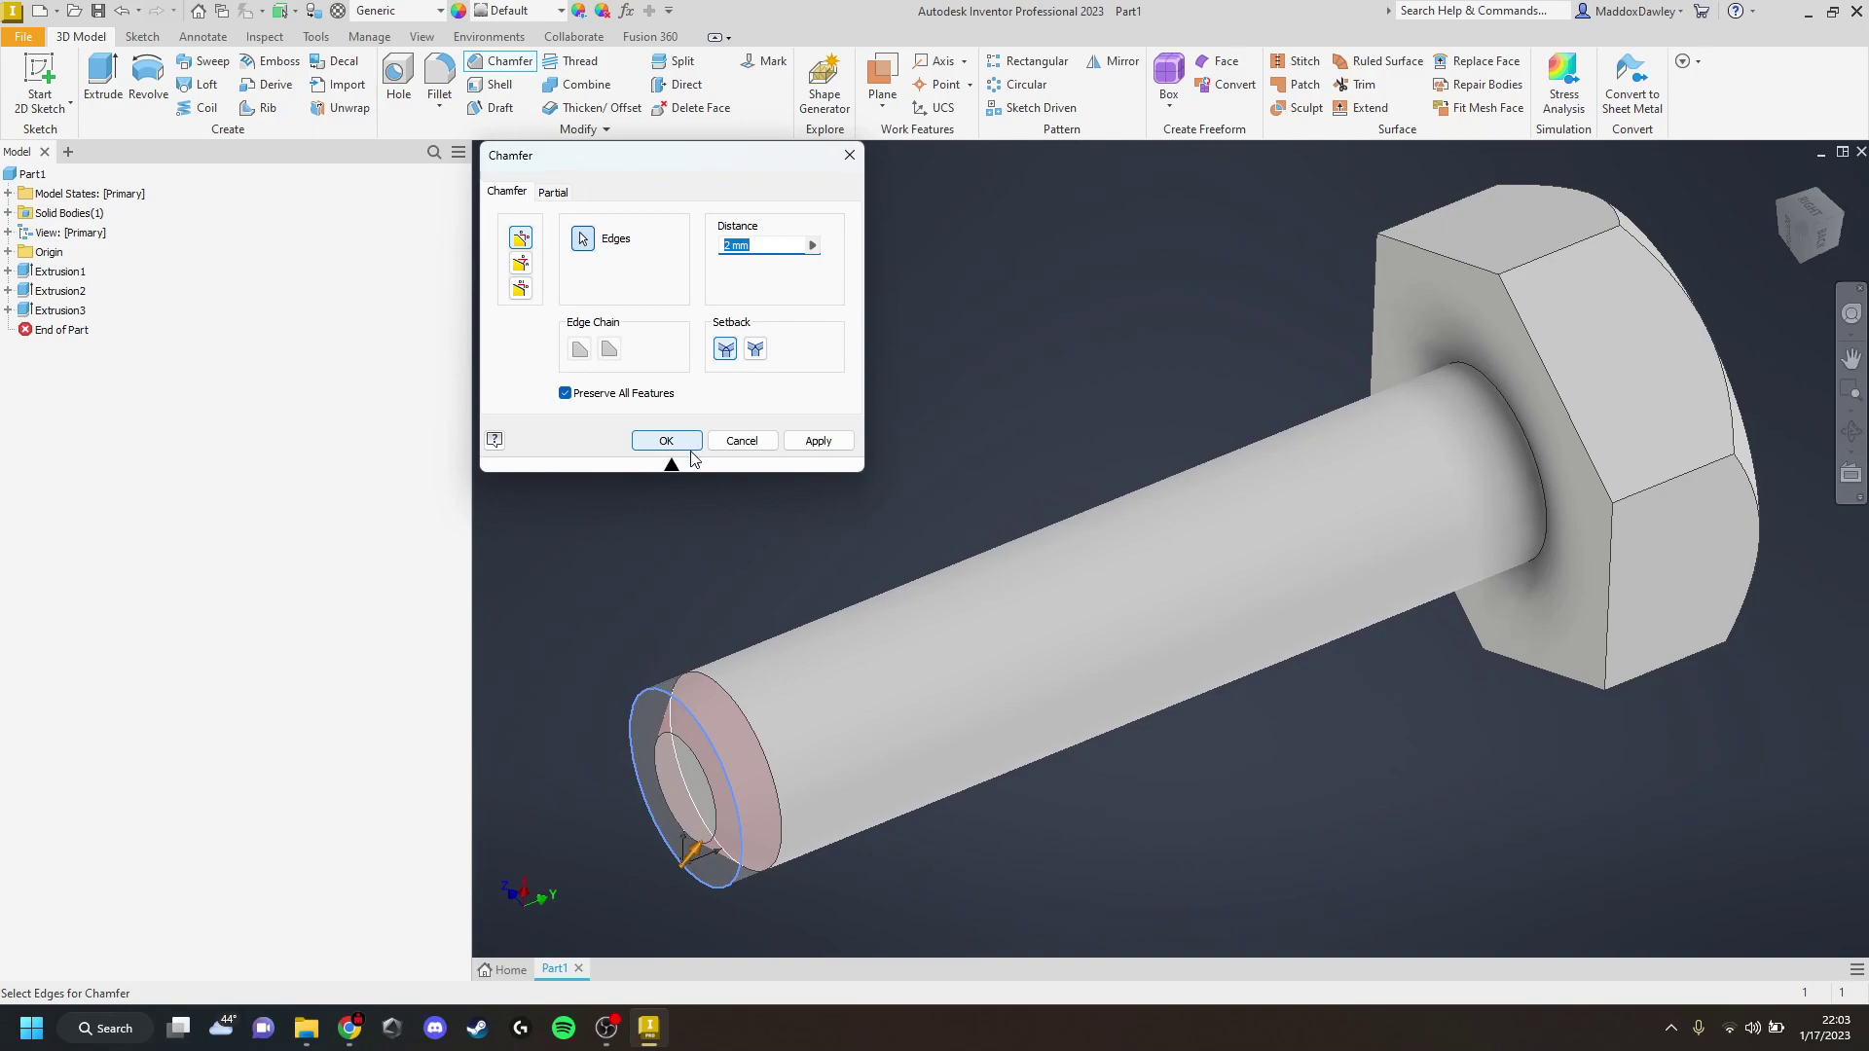
pyautogui.click(665, 440)
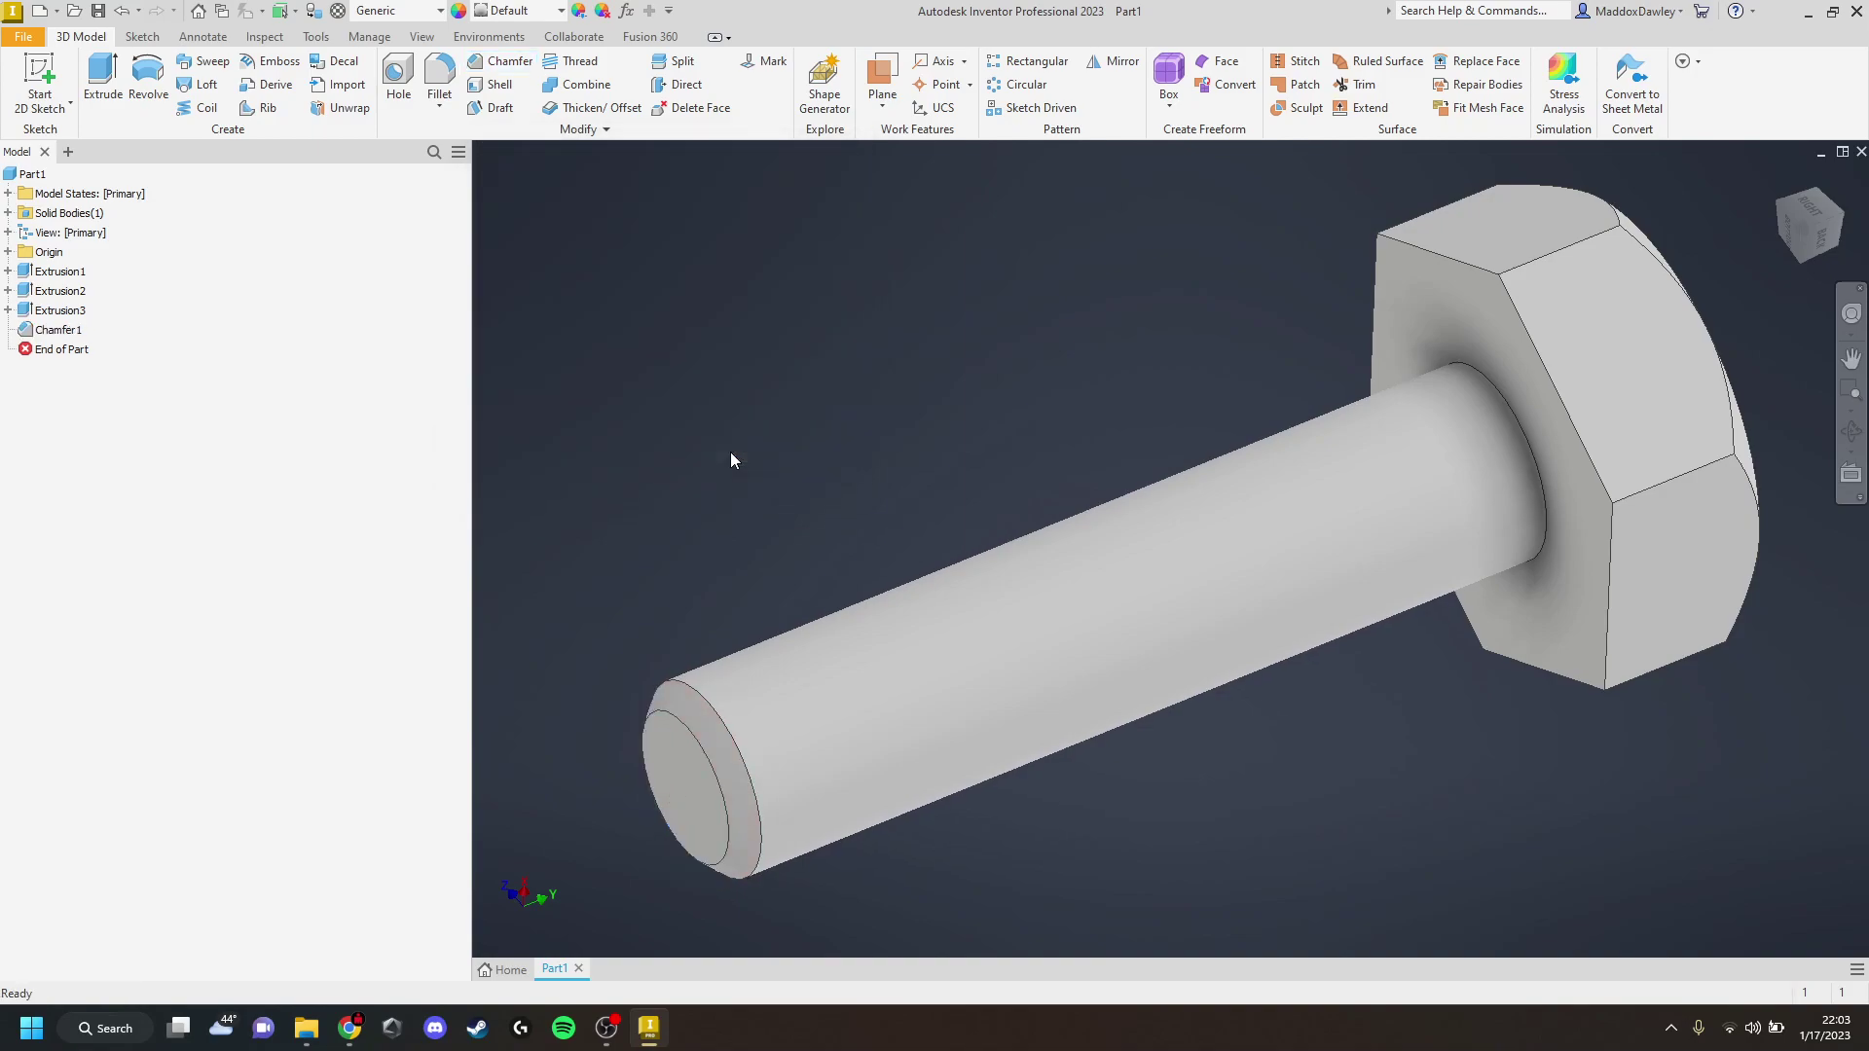
# Fillet the edge where the shank meets the underside of the head with a 1 mm radius
pyautogui.click(439, 73)
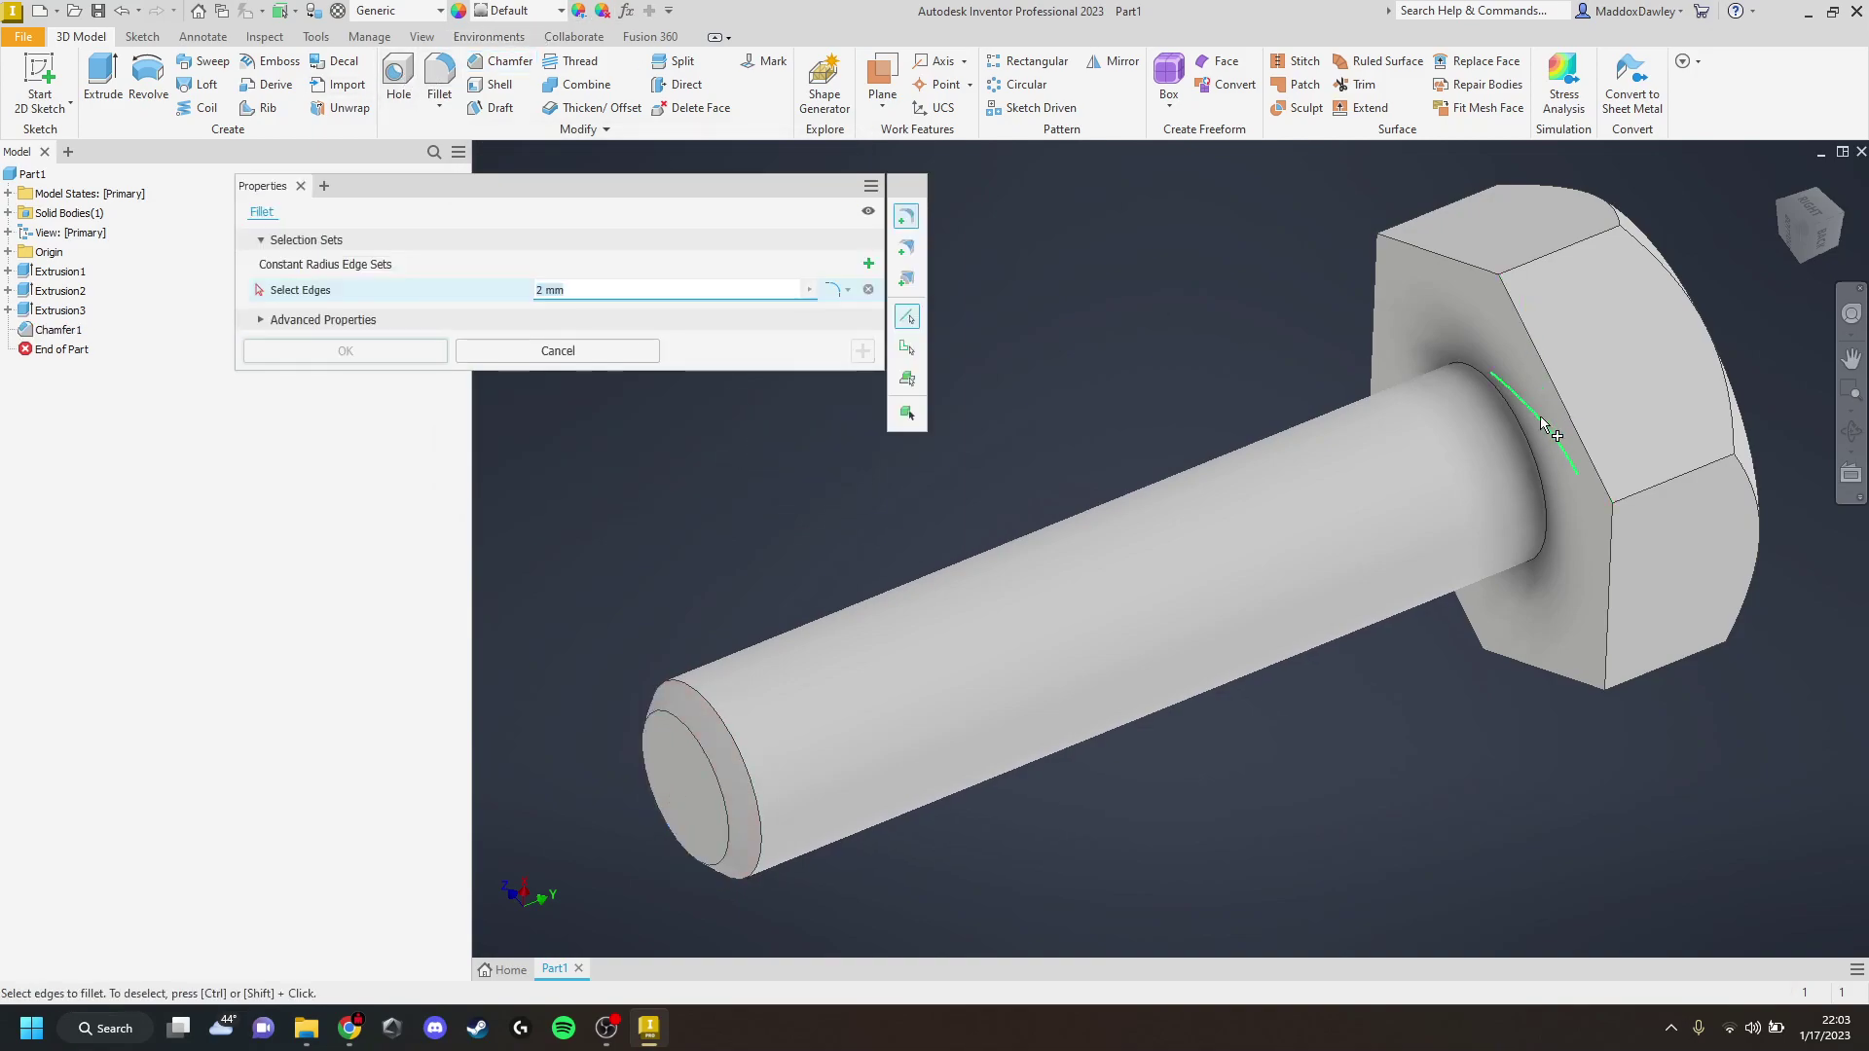
pyautogui.click(1511, 415)
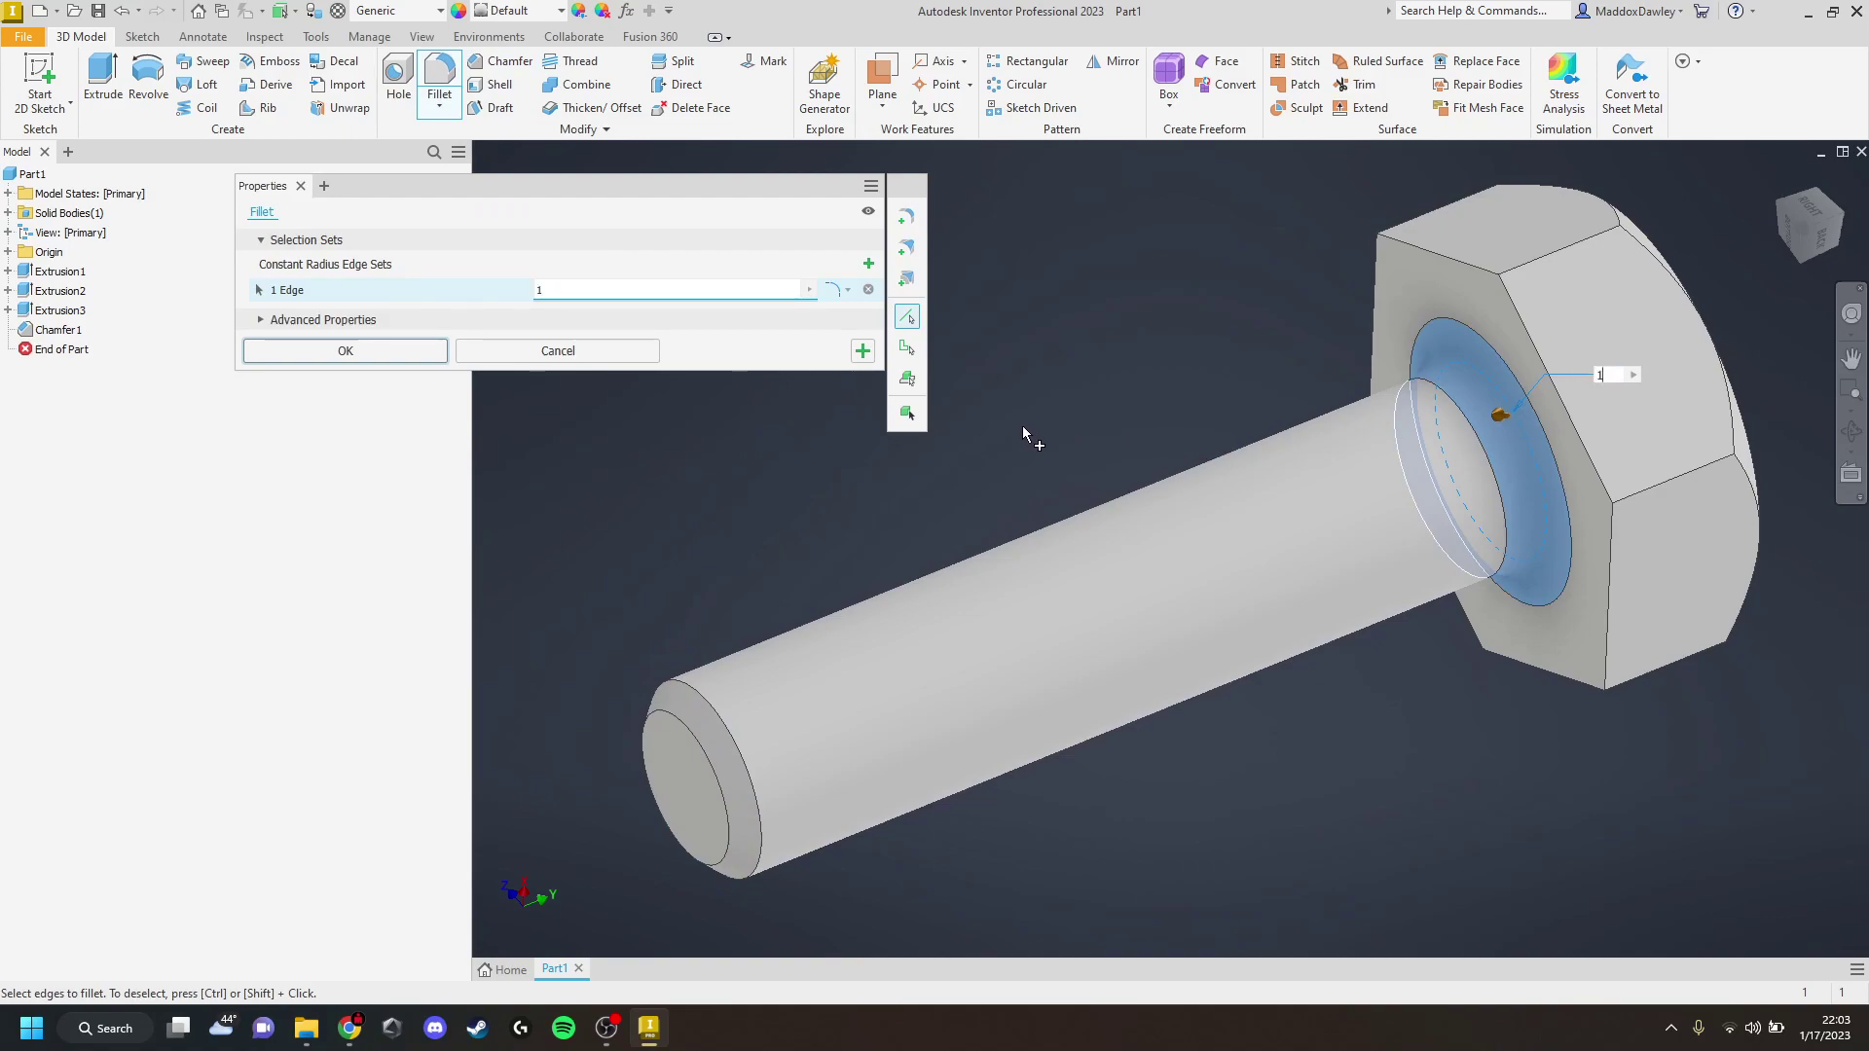
pyautogui.press('Return')
# Start a new sketch on the XY origin plane, which runs lengthwise through the bolt
pyautogui.moveTo(992, 643); pyautogui.dragTo(1048, 582, button='middle')
pyautogui.keyDown('shift'); pyautogui.moveTo(893, 720); pyautogui.dragTo(837, 623, button='middle'); pyautogui.keyUp('shift')
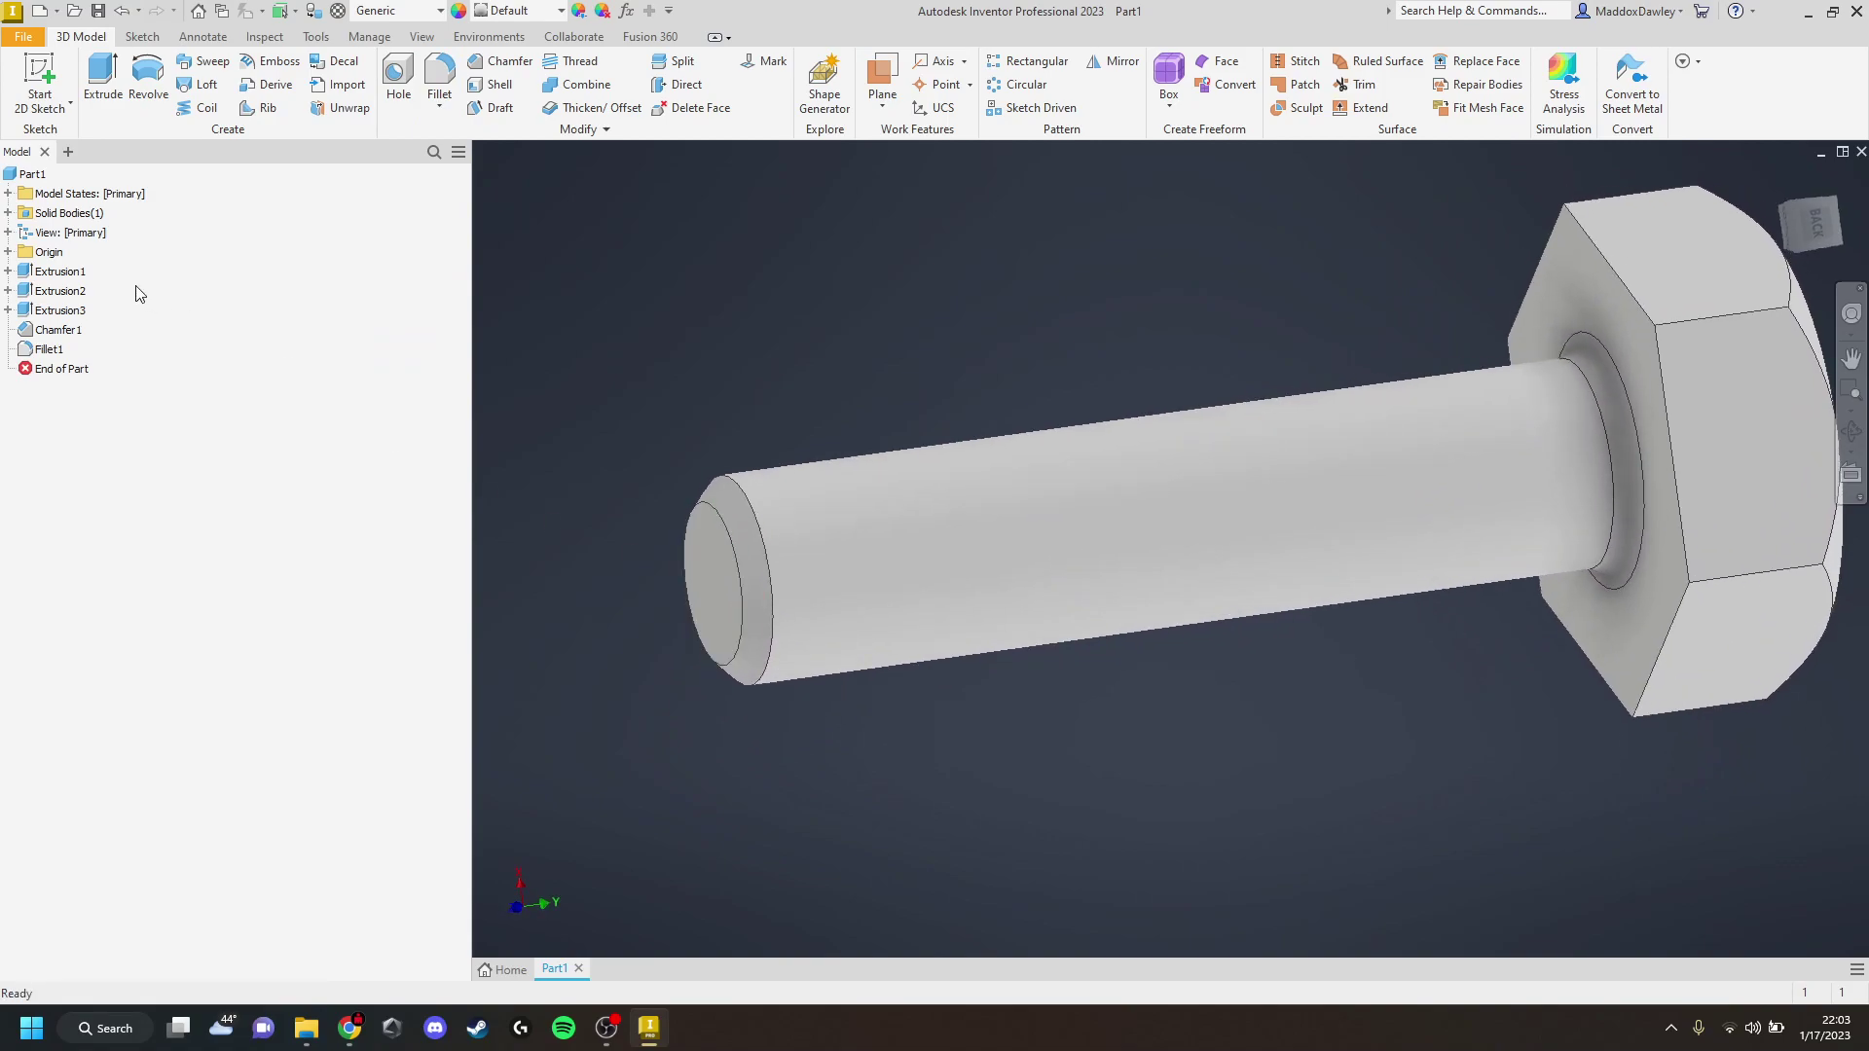
pyautogui.click(8, 252)
pyautogui.keyDown('shift'); pyautogui.moveTo(685, 499); pyautogui.dragTo(886, 546, button='middle'); pyautogui.keyUp('shift')
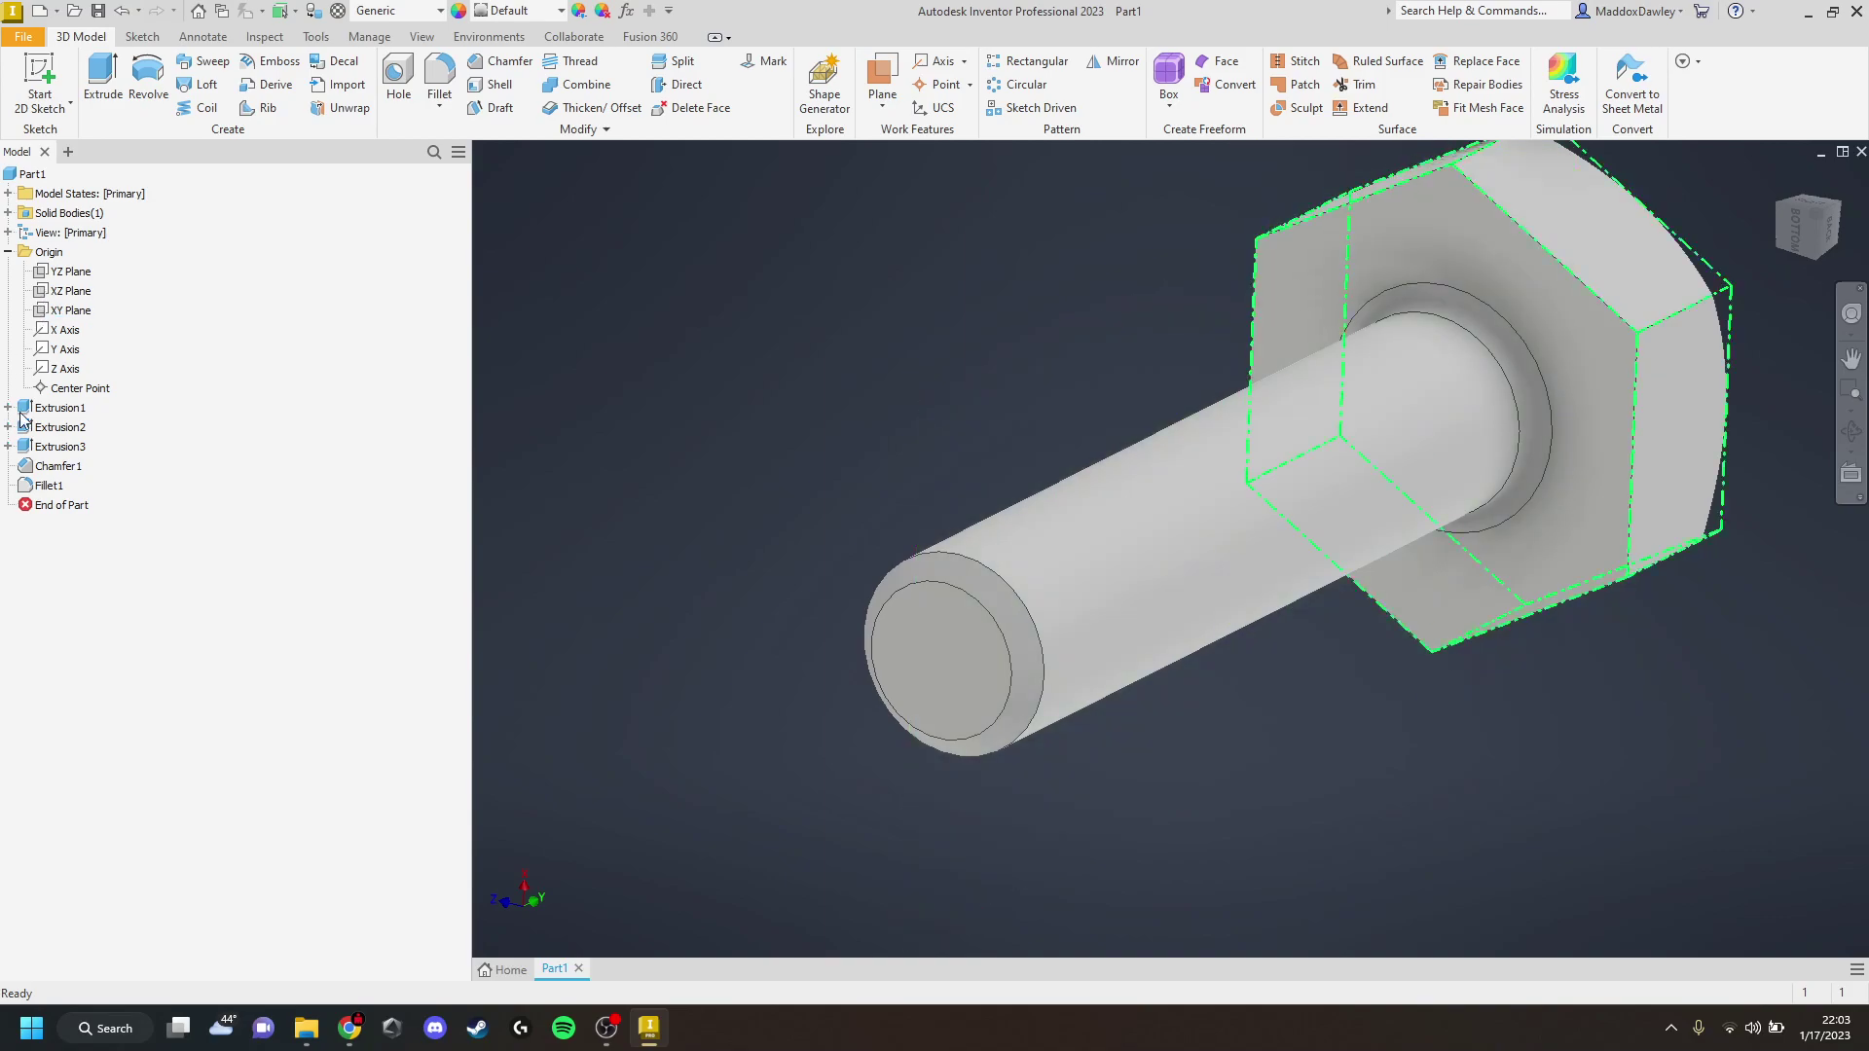
pyautogui.click(42, 313)
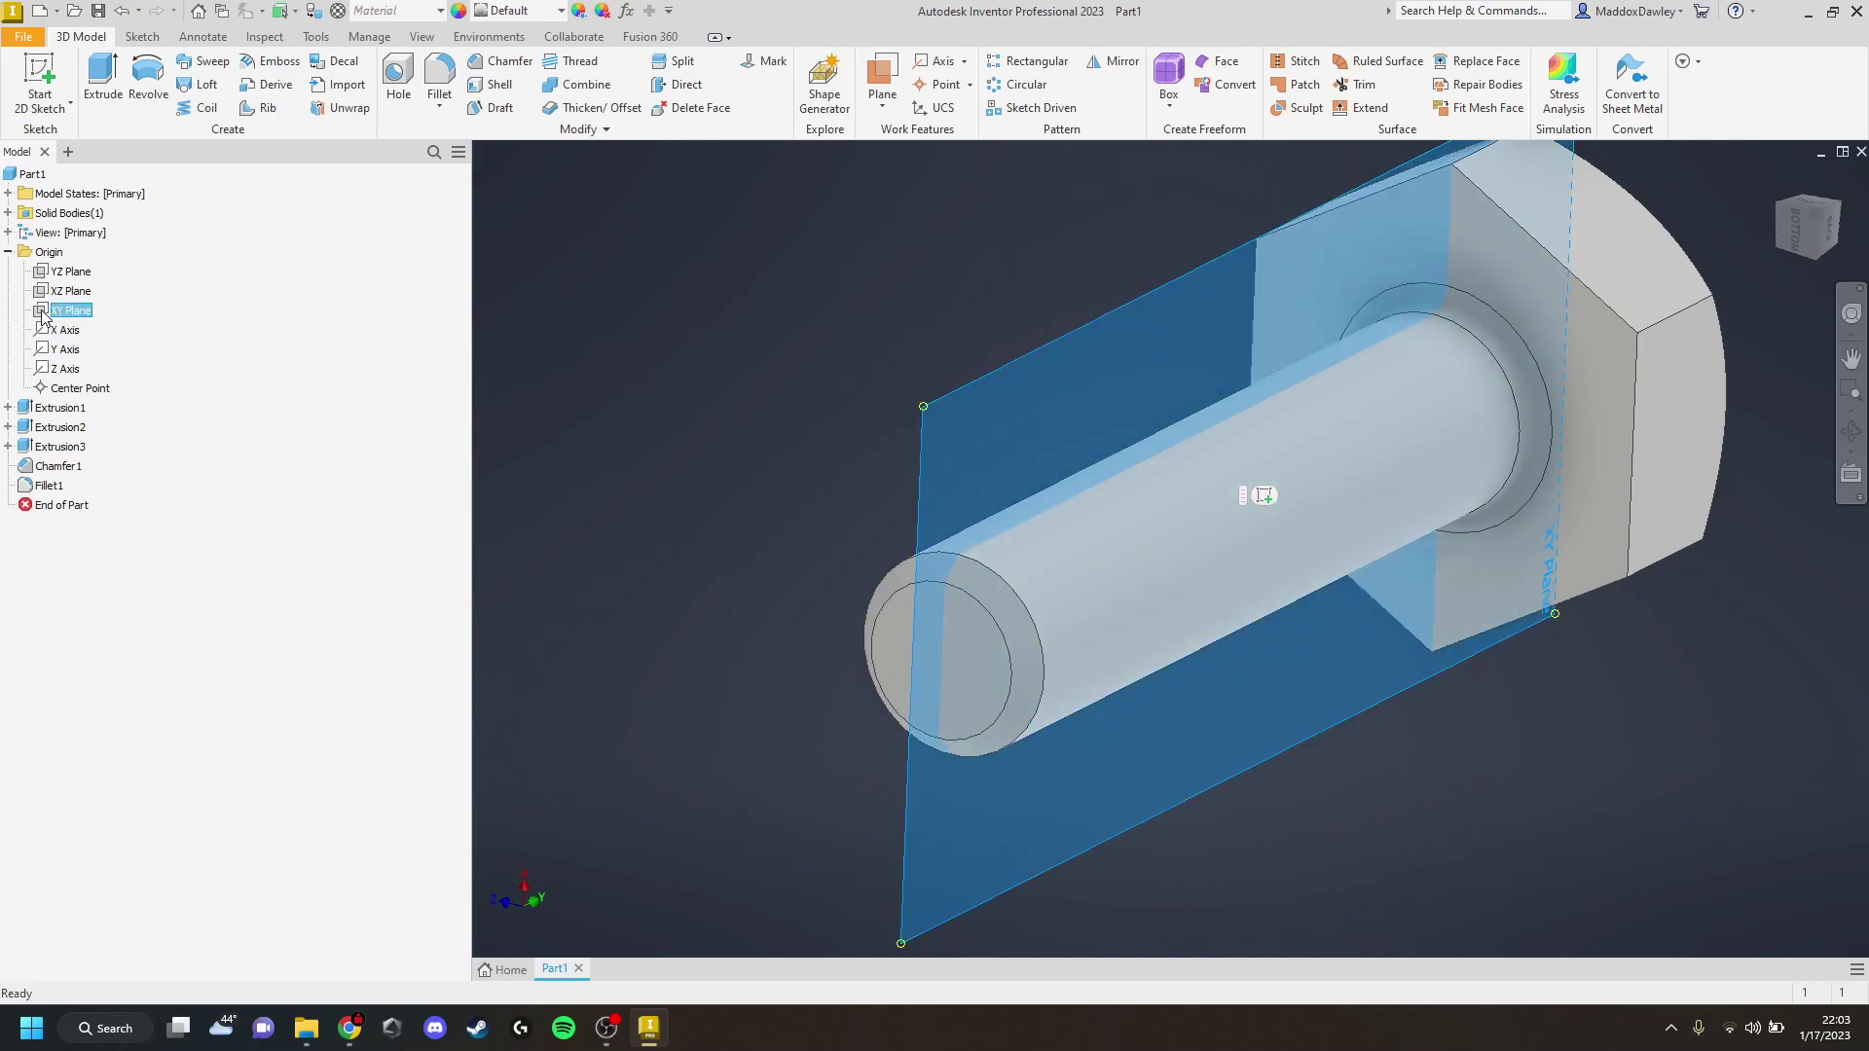
pyautogui.rightClick(42, 314)
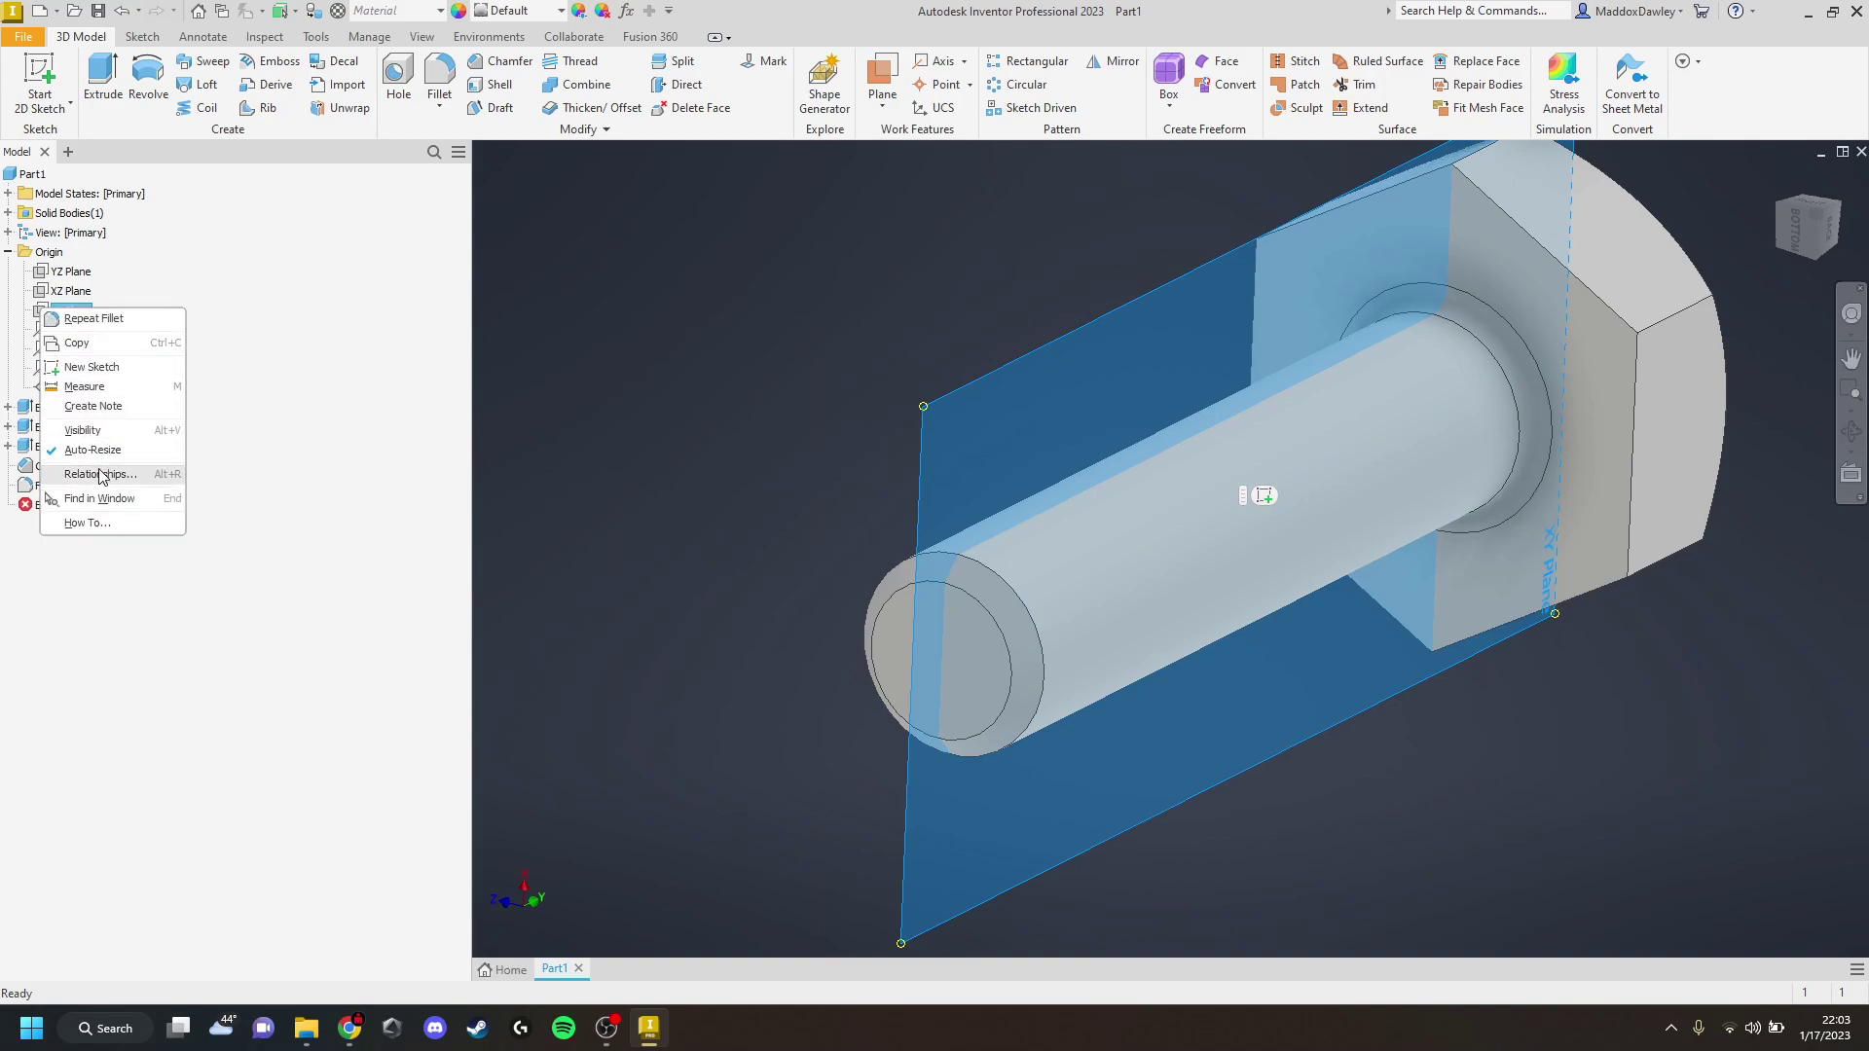
pyautogui.click(92, 367)
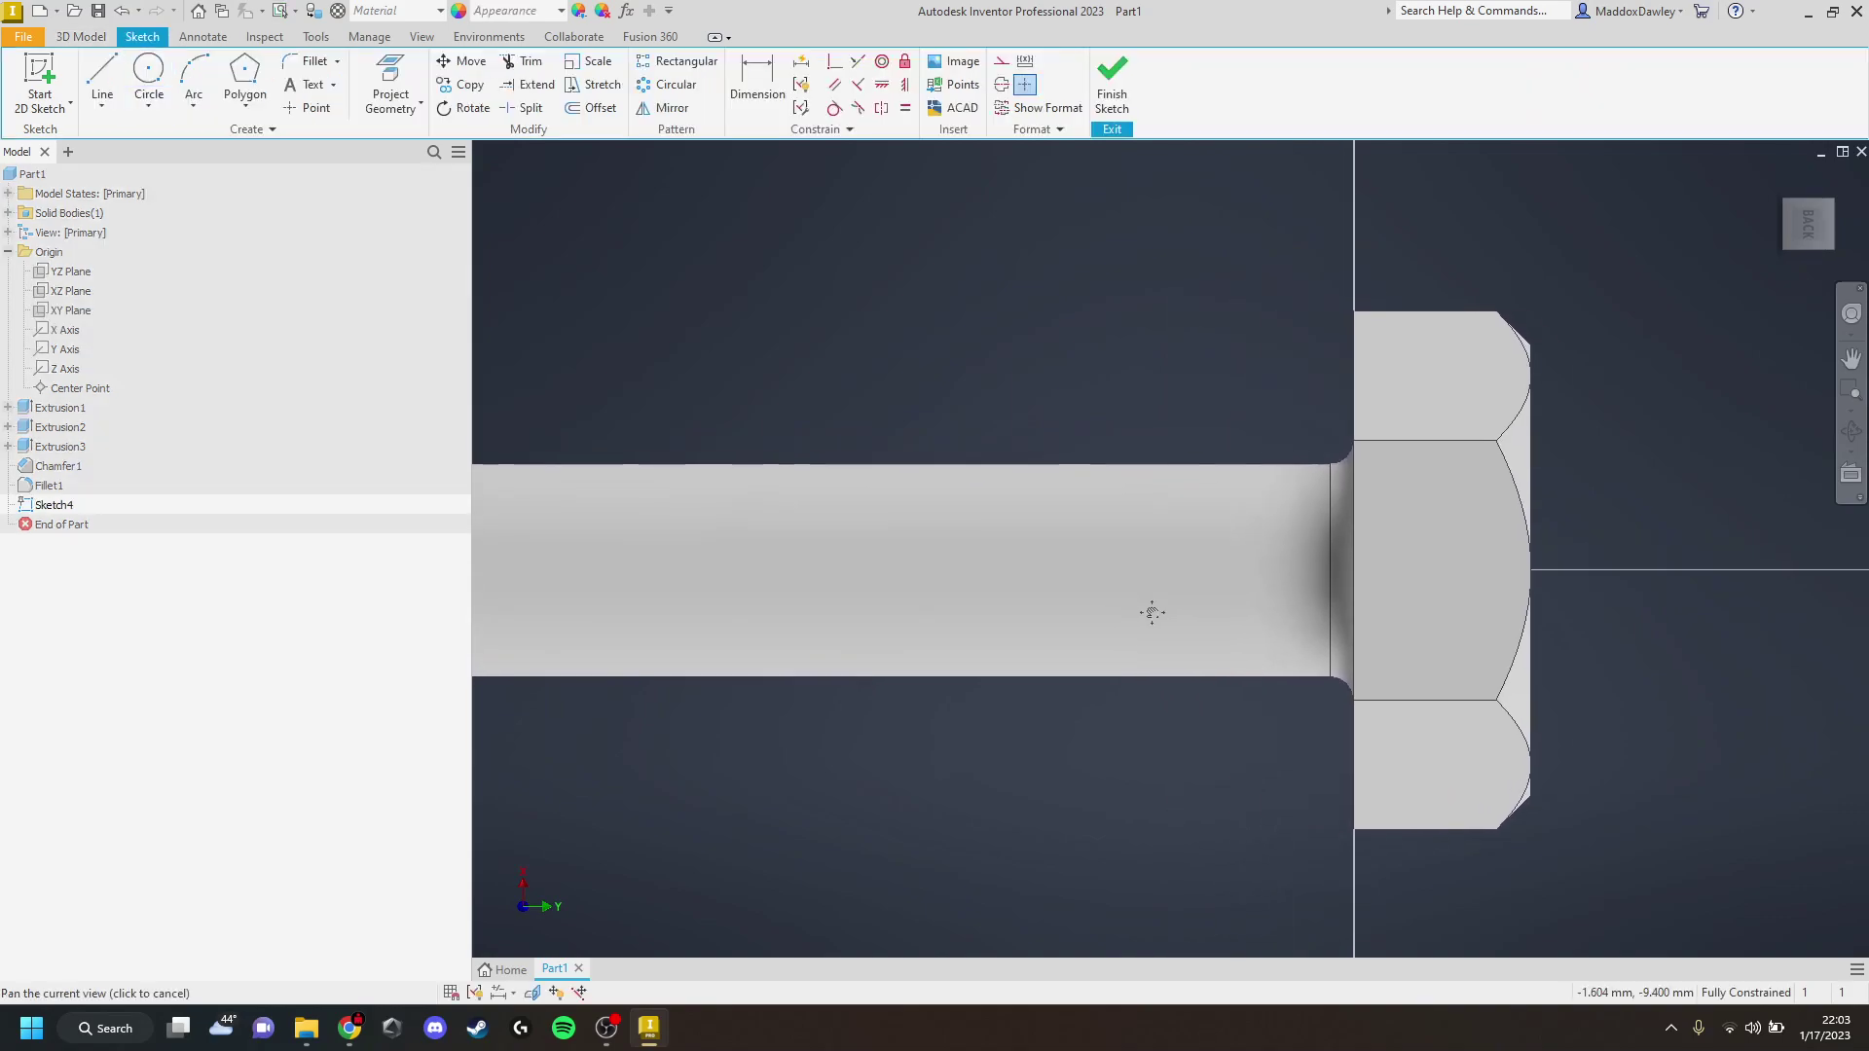
# Sketch a downward-pointing triangle just beyond the chamfered shank end, with a top edge about 2.2 mm long parallel to the shank
pyautogui.scroll(5, 857, 574)
pyautogui.scroll(-10, 797, 569)
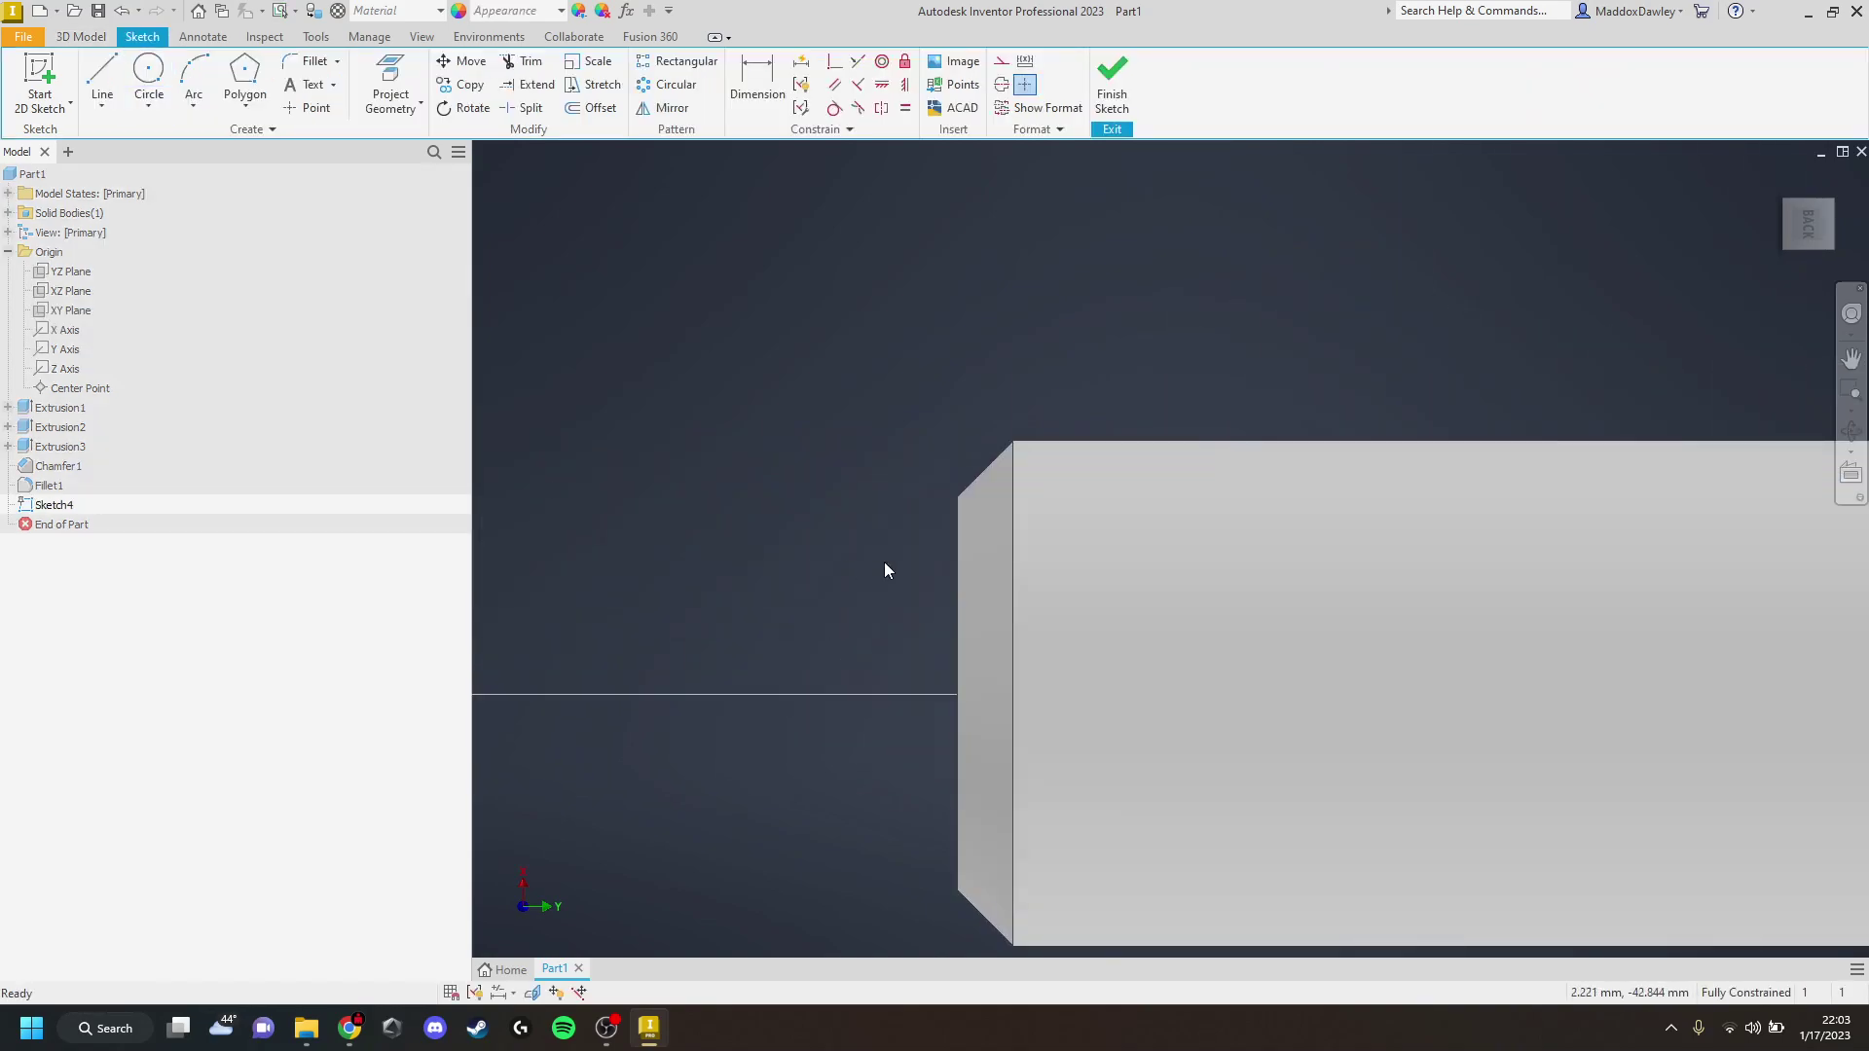
pyautogui.moveTo(951, 567); pyautogui.dragTo(1089, 593, button='middle')
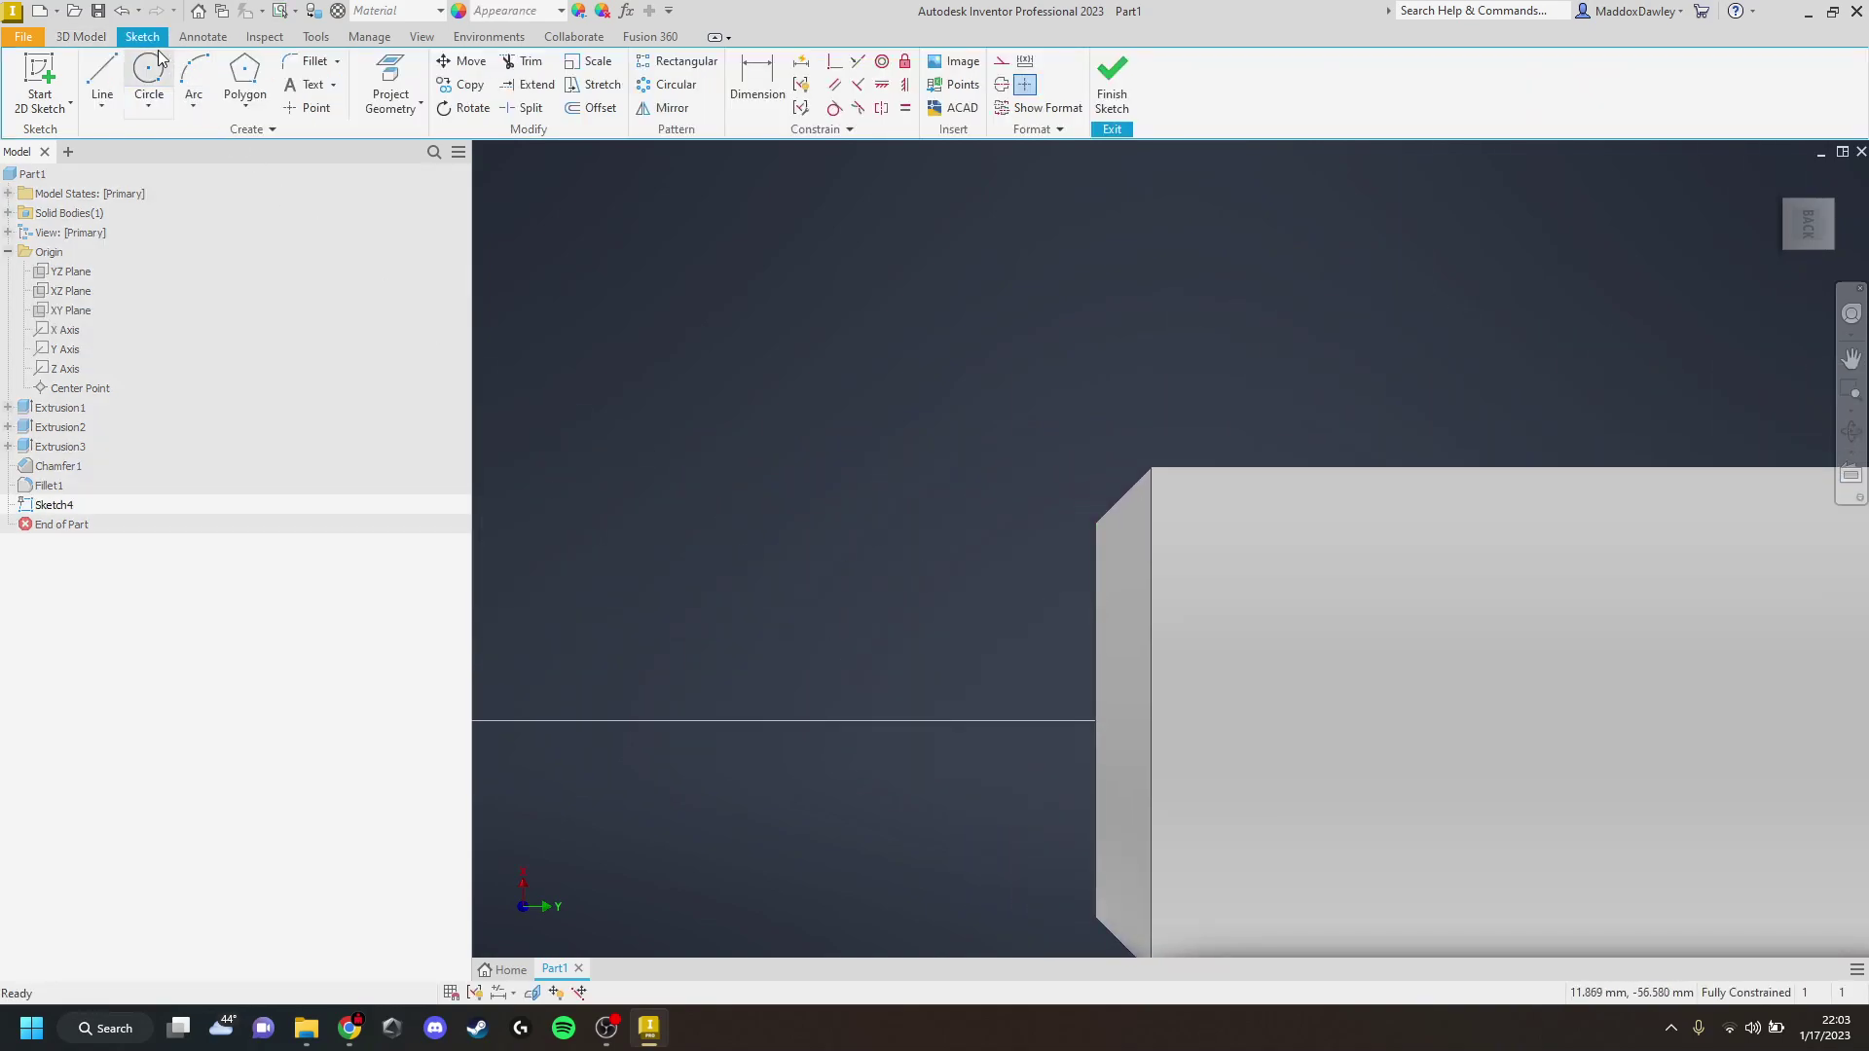
pyautogui.click(101, 73)
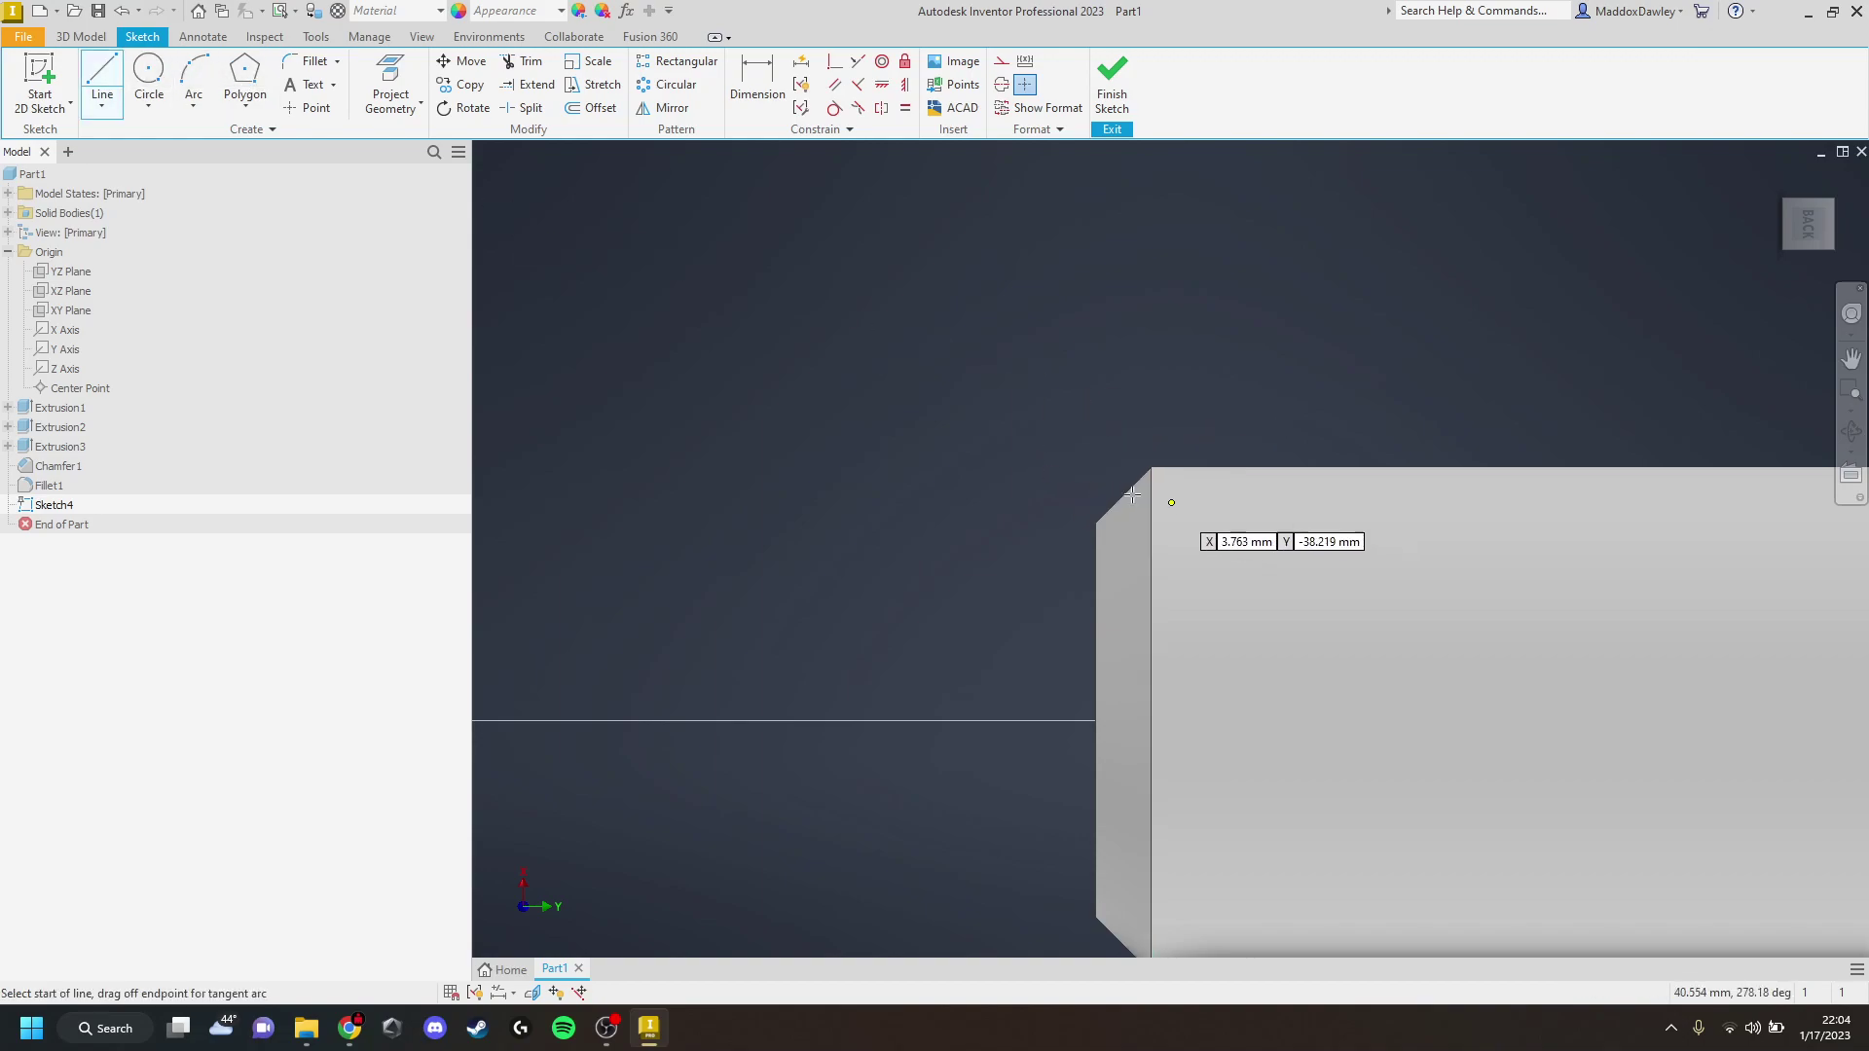
pyautogui.click(863, 440)
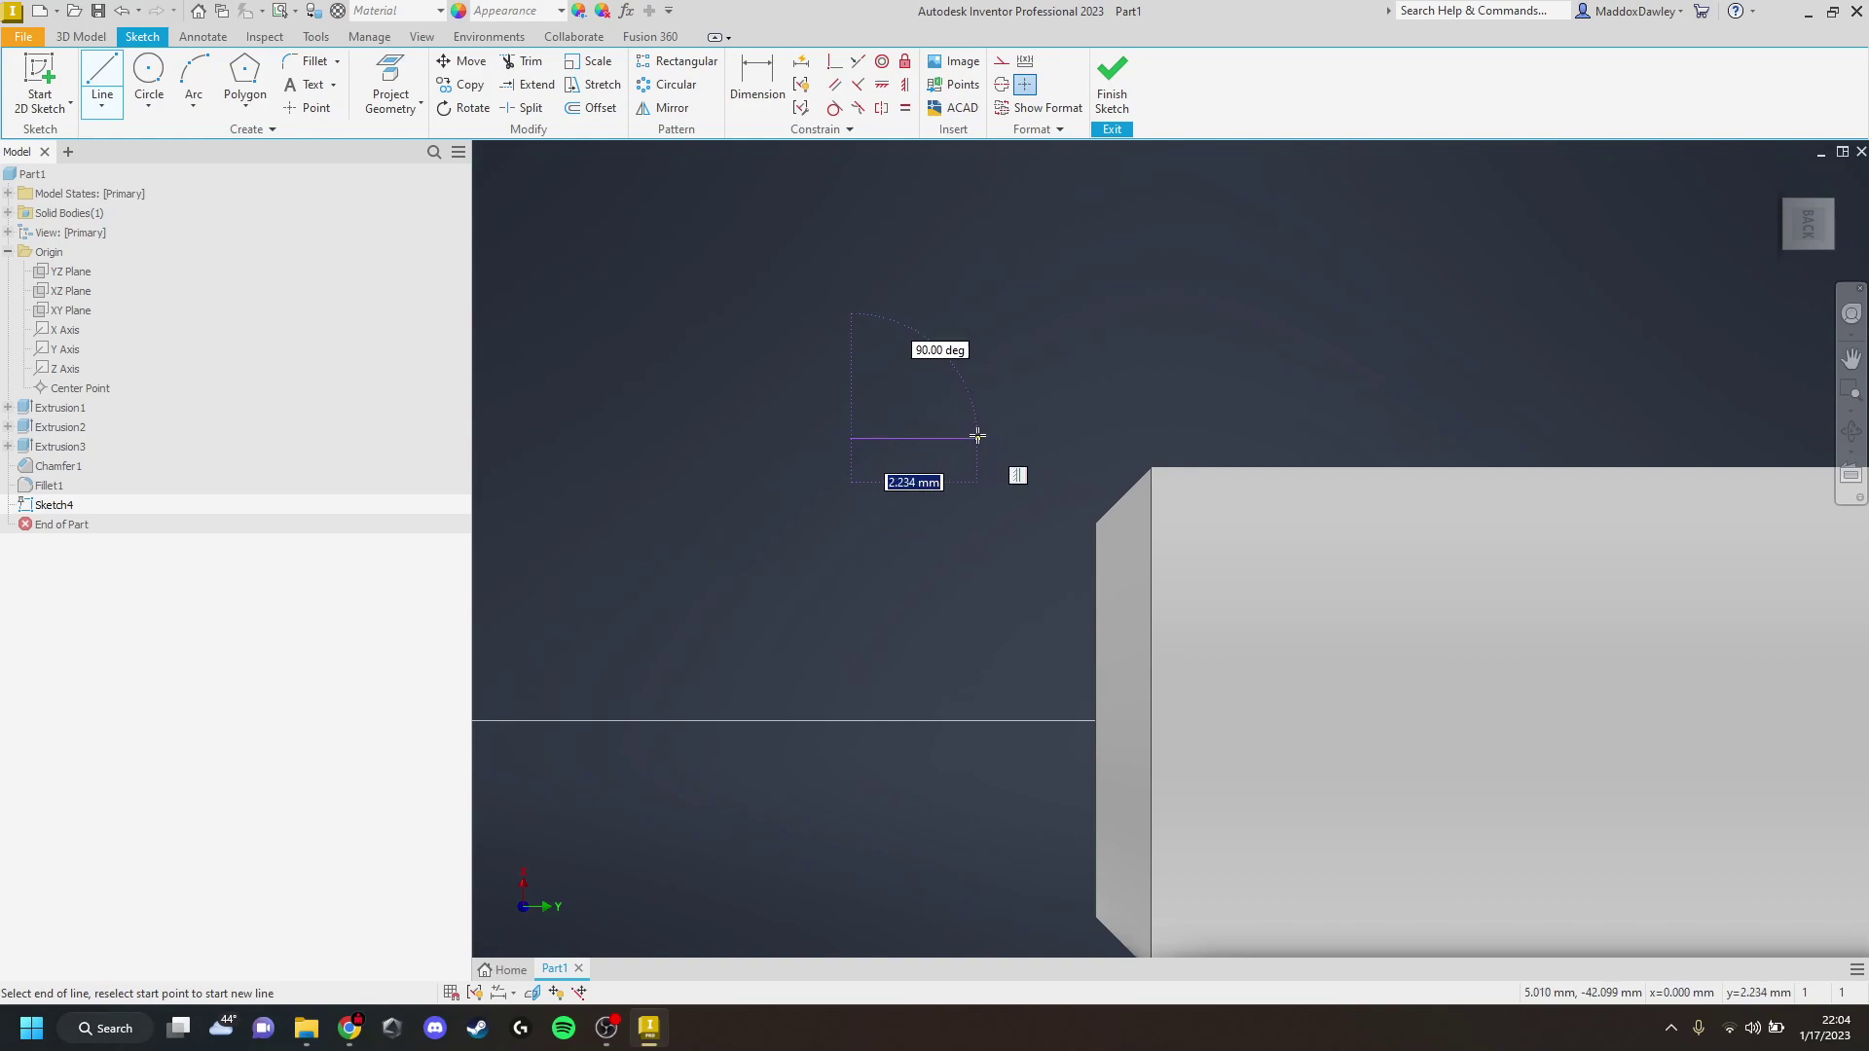
pyautogui.click(977, 438)
pyautogui.click(929, 569)
pyautogui.click(852, 439)
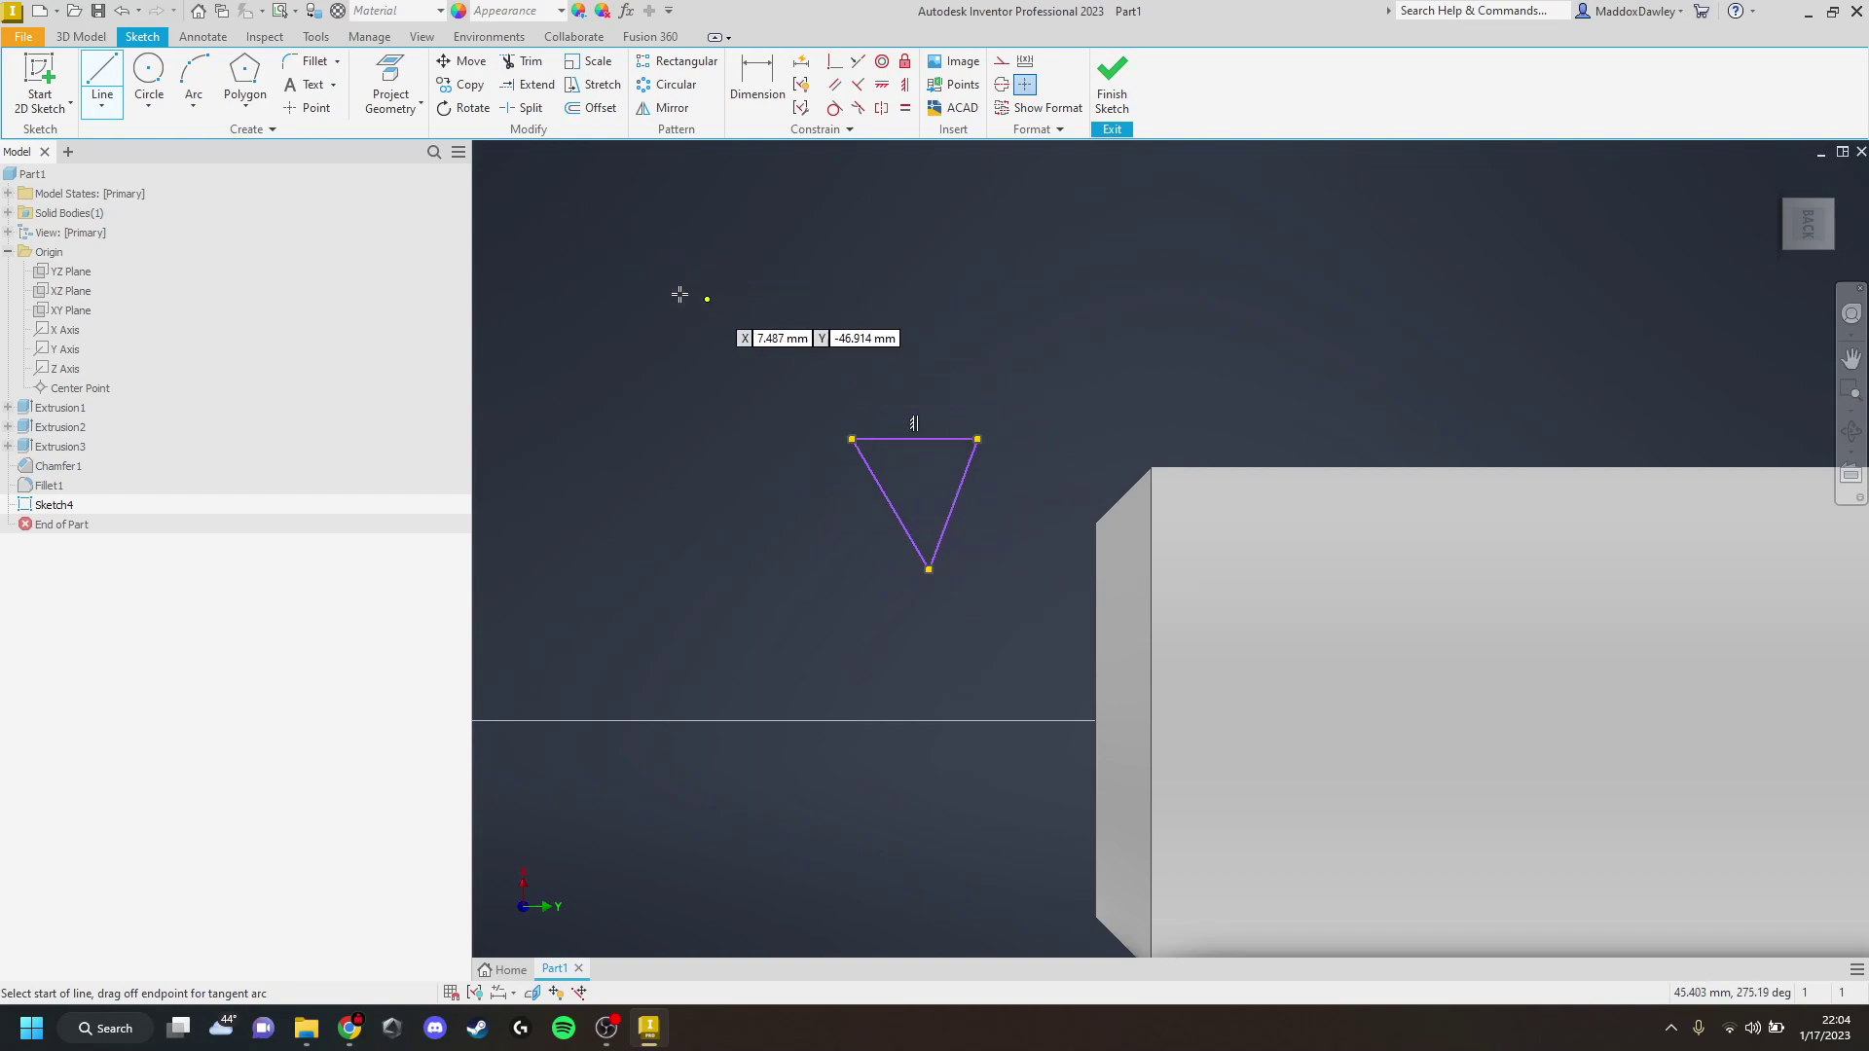
# Draw a centre line from the triangle's tip to the midpoint of its top edge and apply a Horizontal constraint to it
pyautogui.click(929, 568)
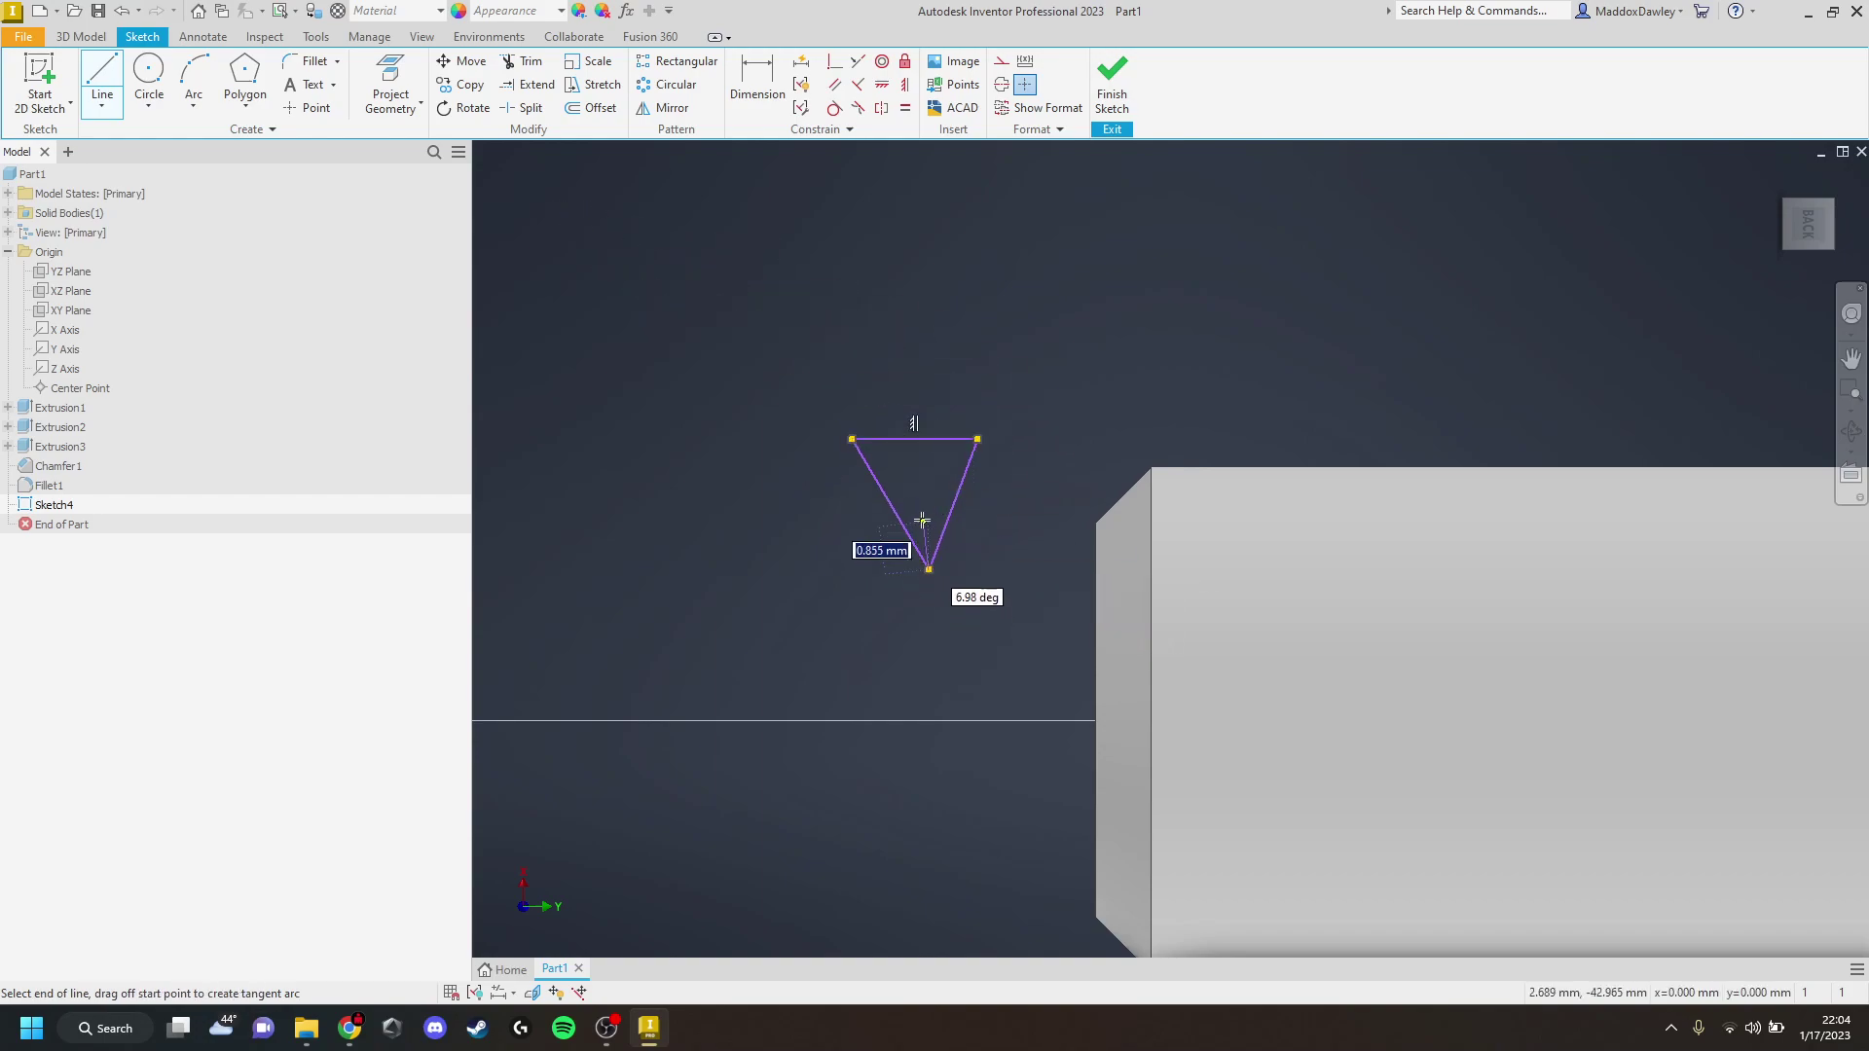
pyautogui.click(914, 439)
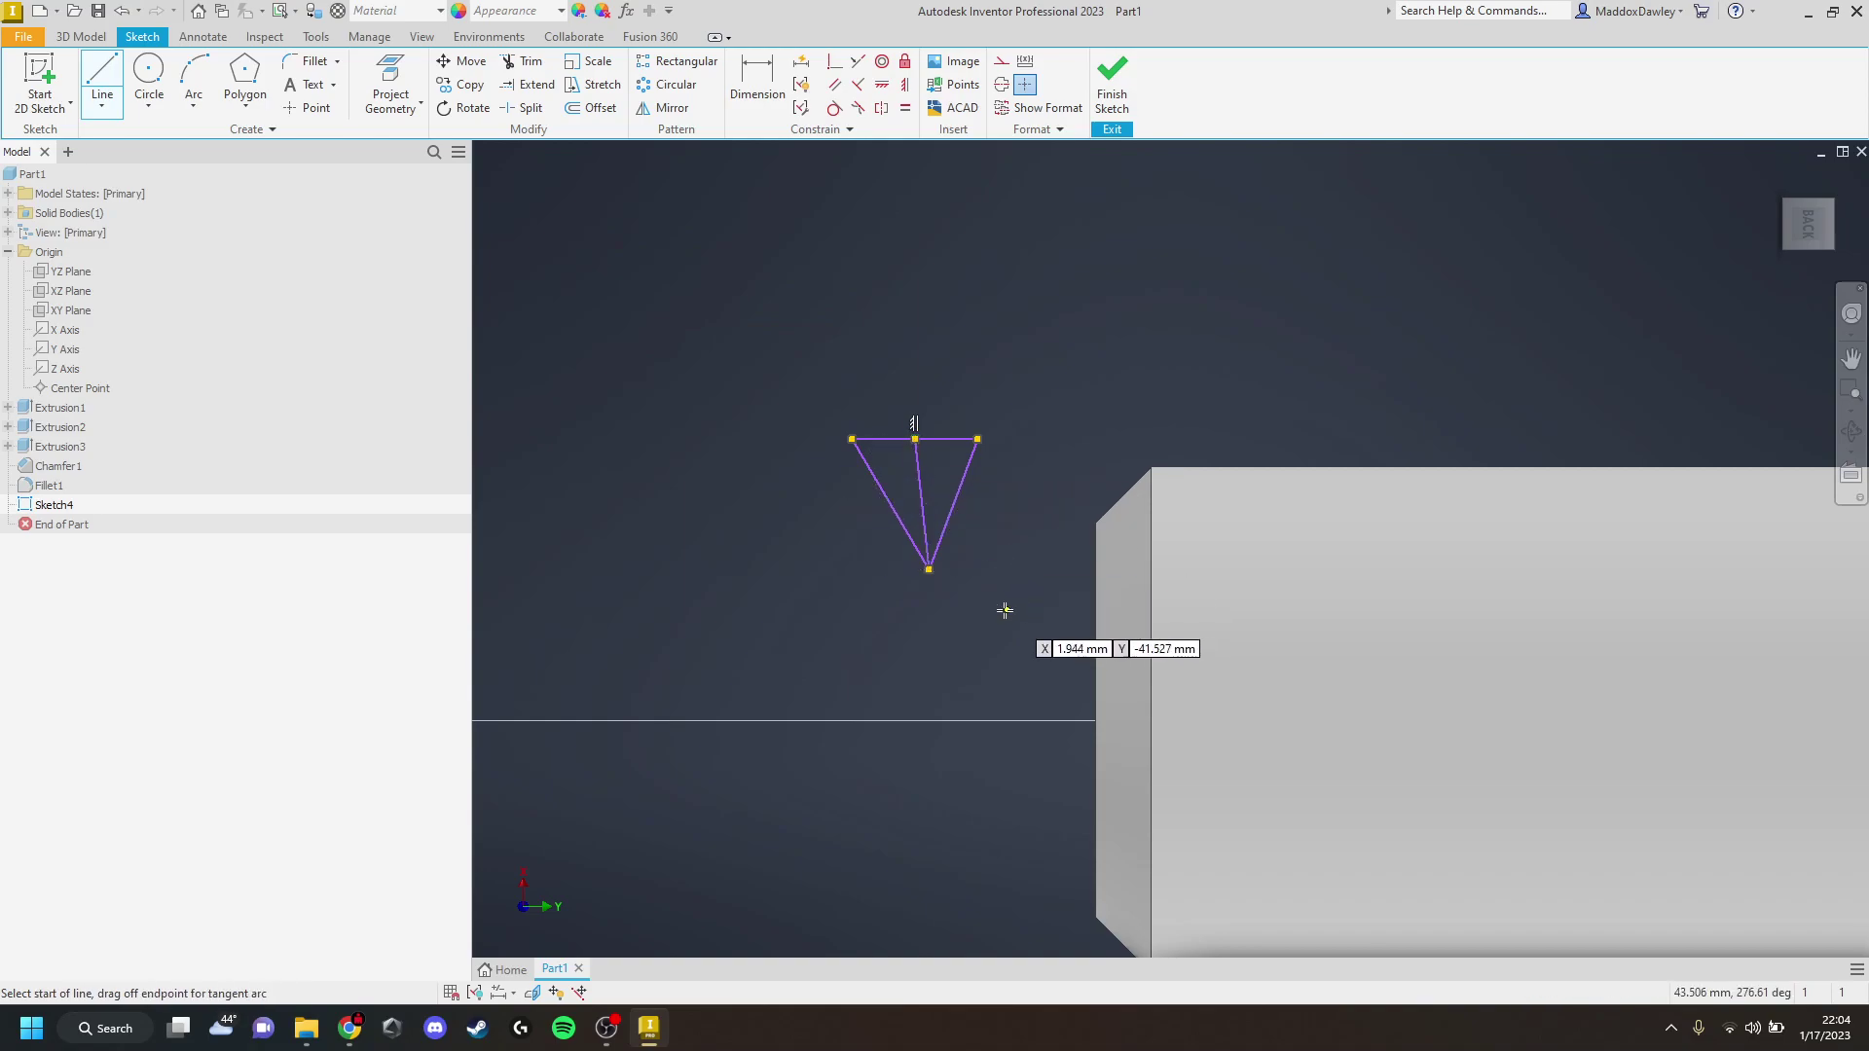
pyautogui.press('Escape')
pyautogui.press('Escape')
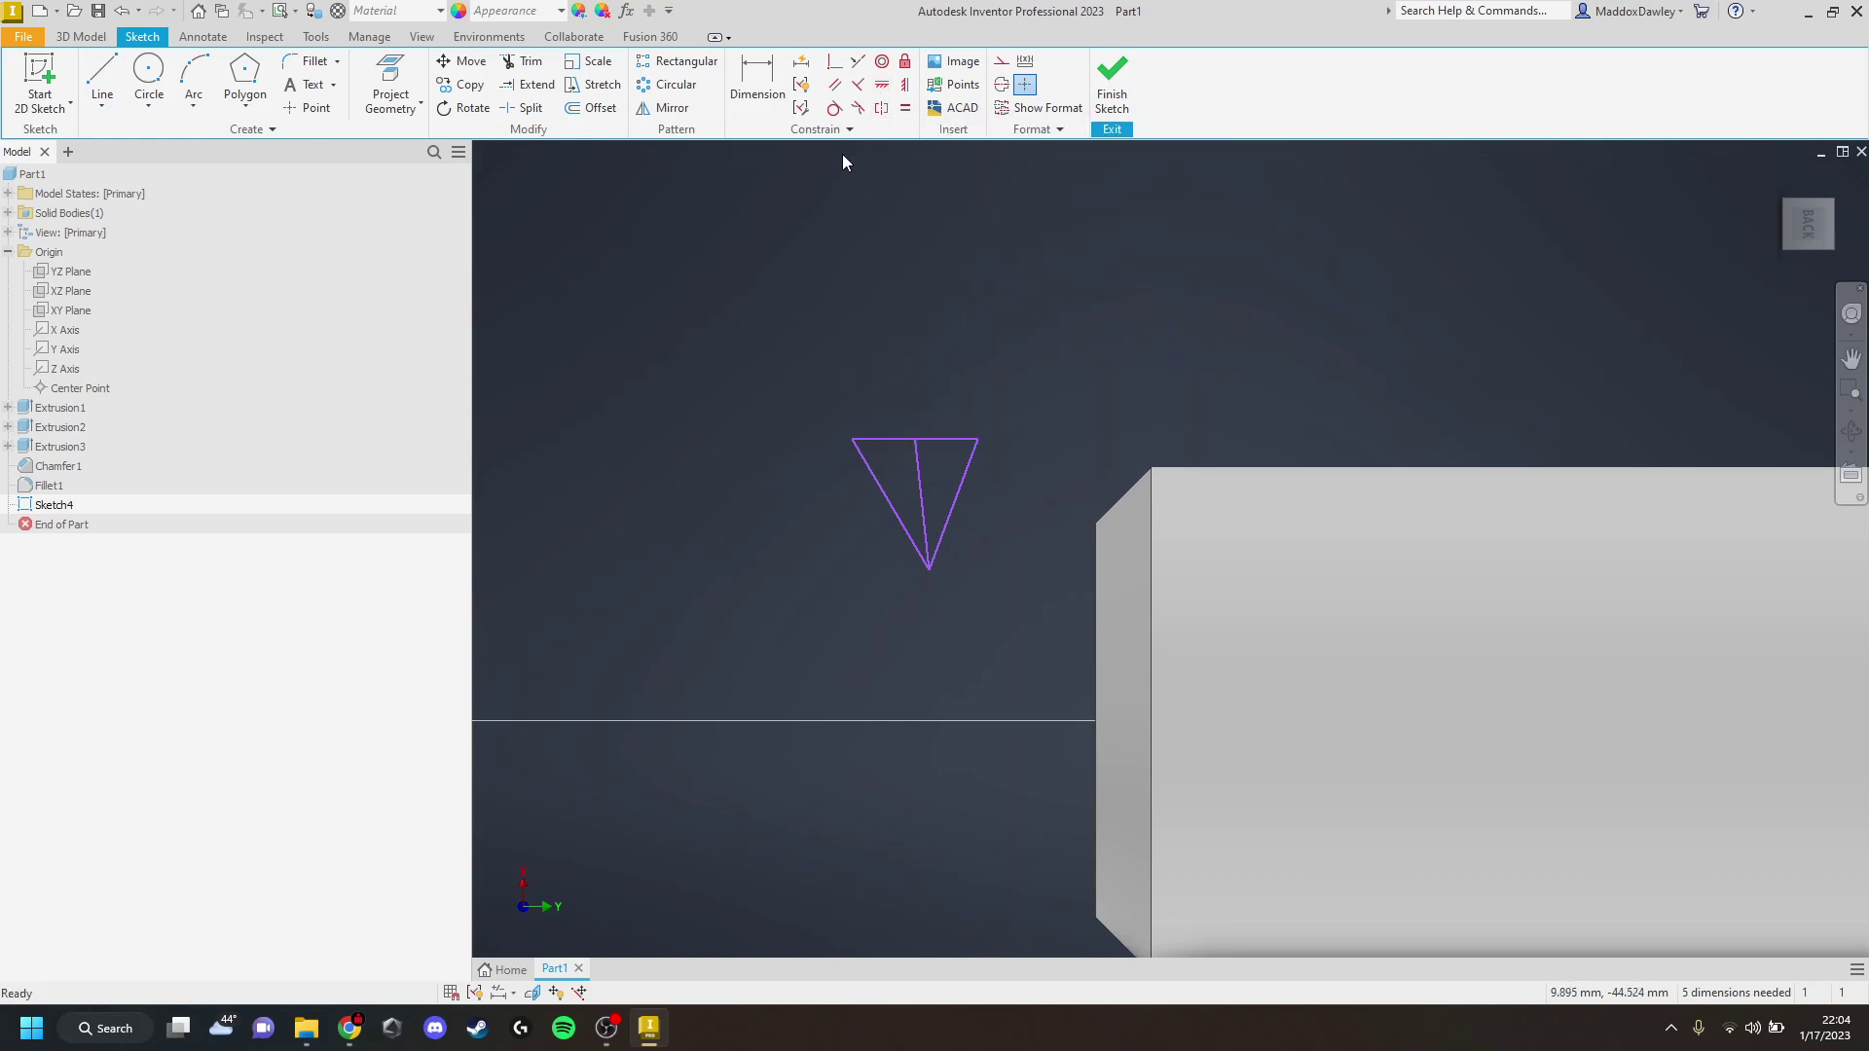
pyautogui.click(882, 87)
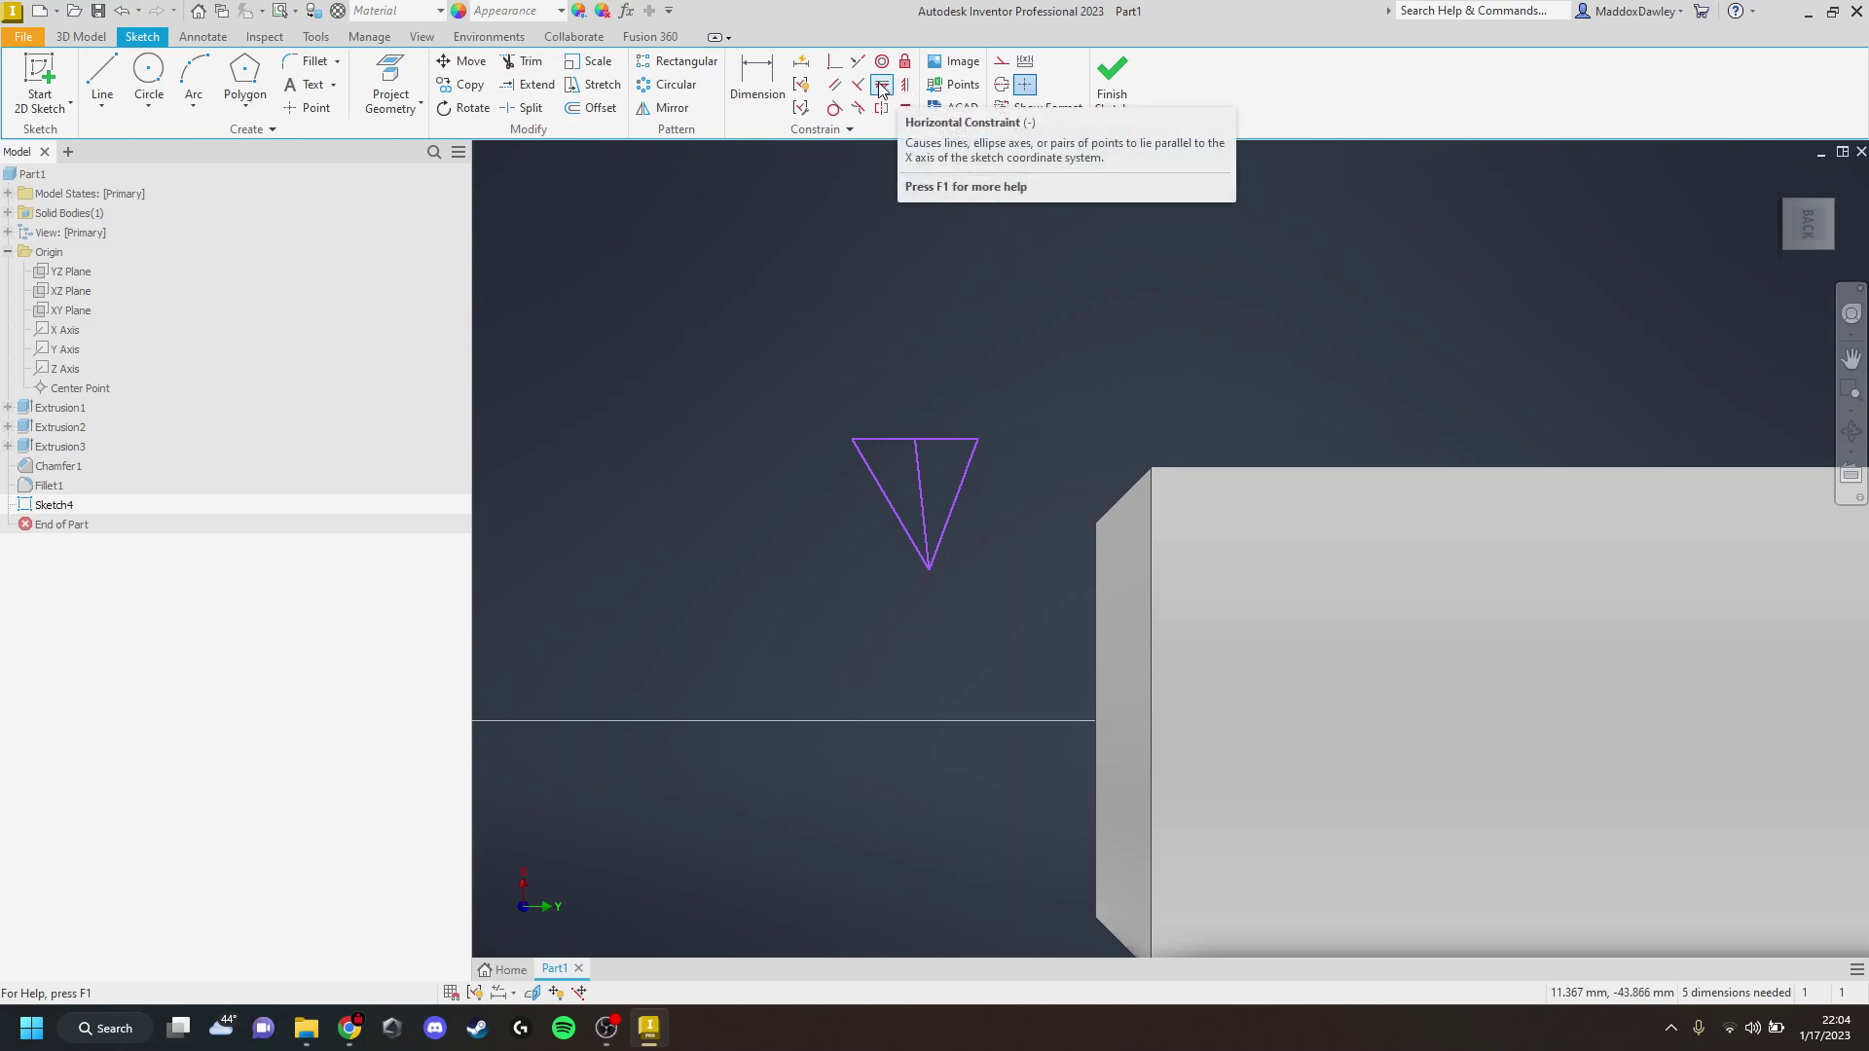
pyautogui.click(923, 499)
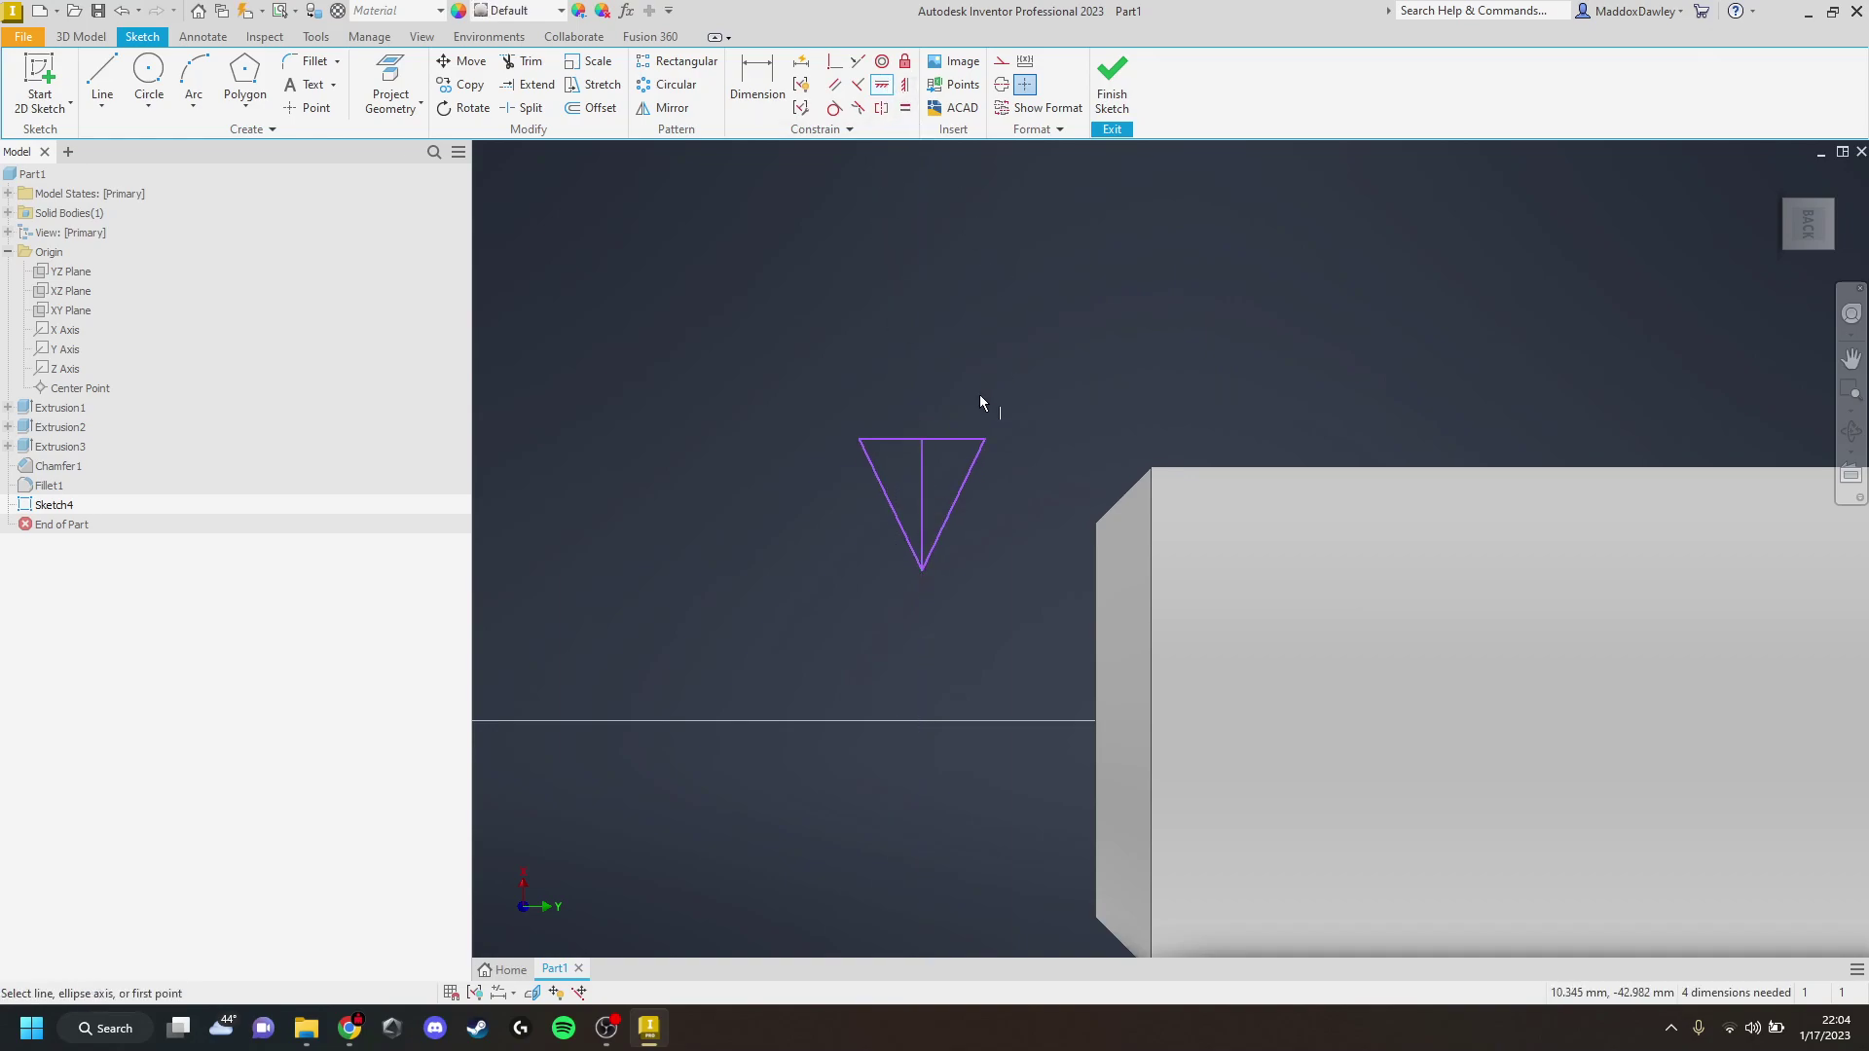
pyautogui.click(952, 439)
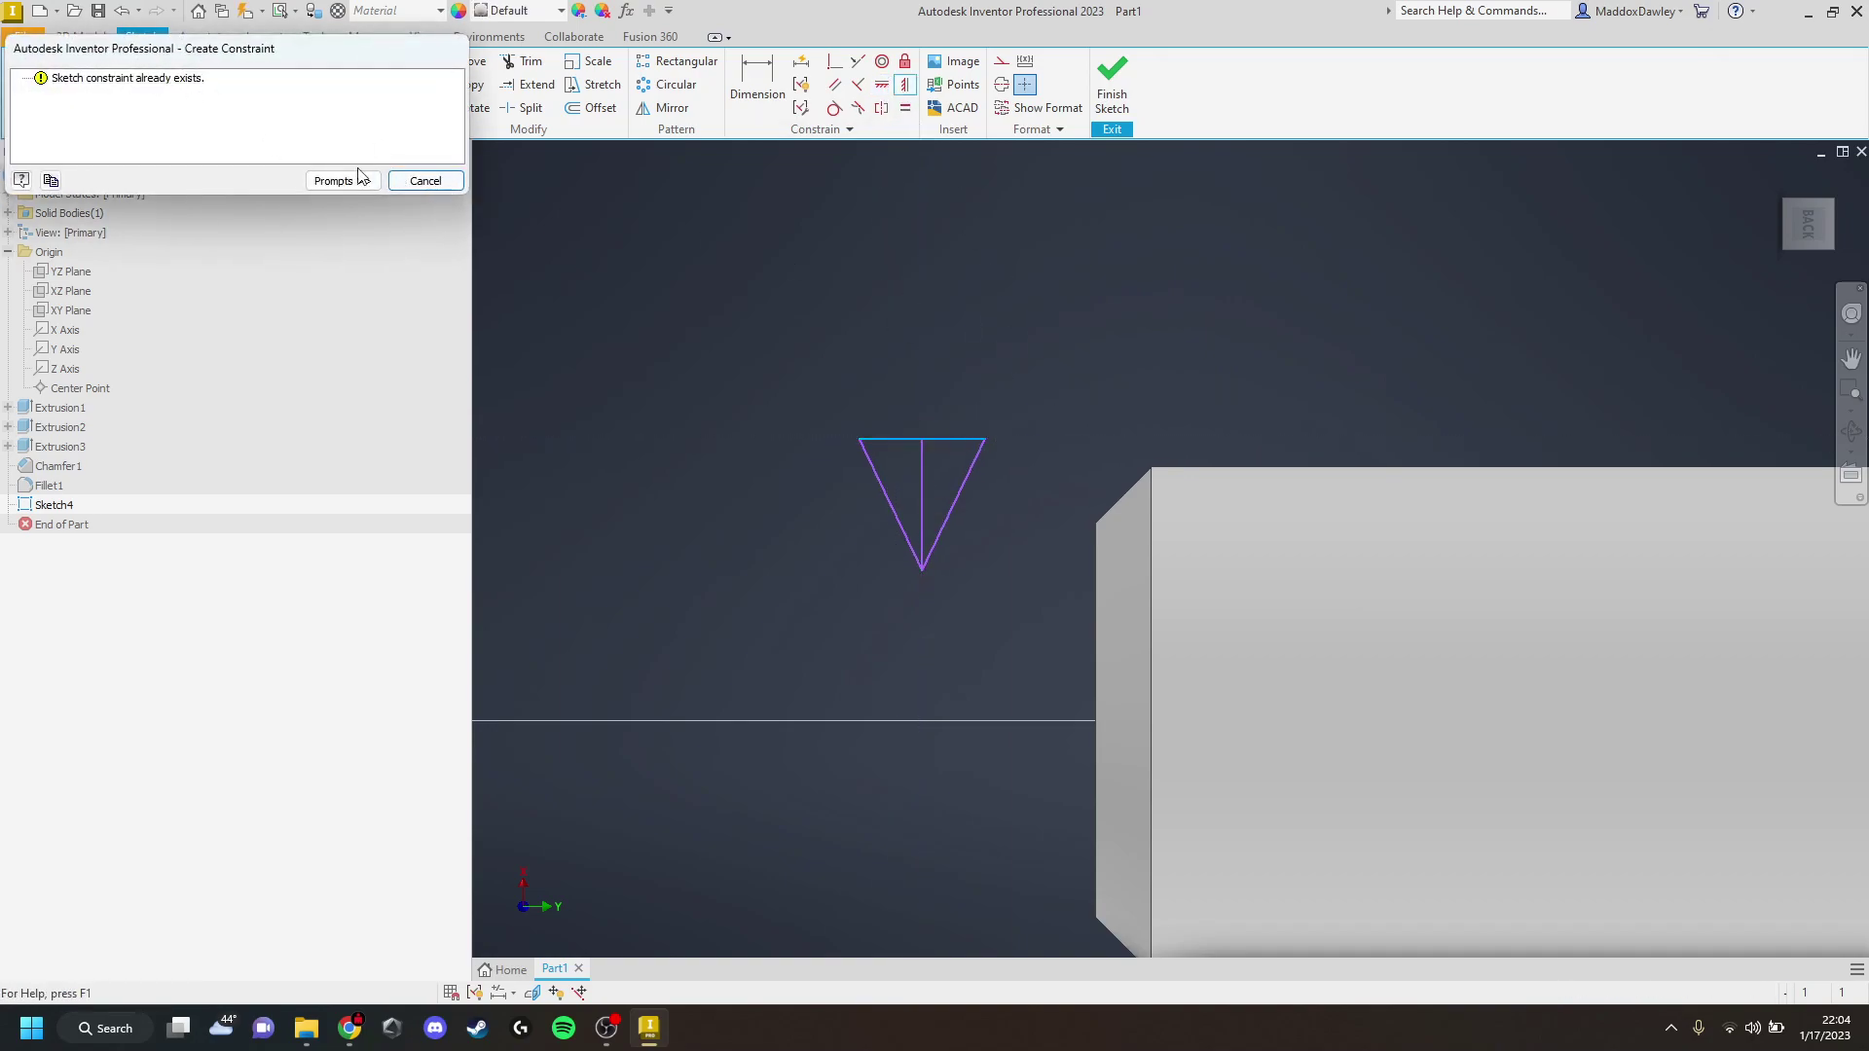
pyautogui.click(419, 181)
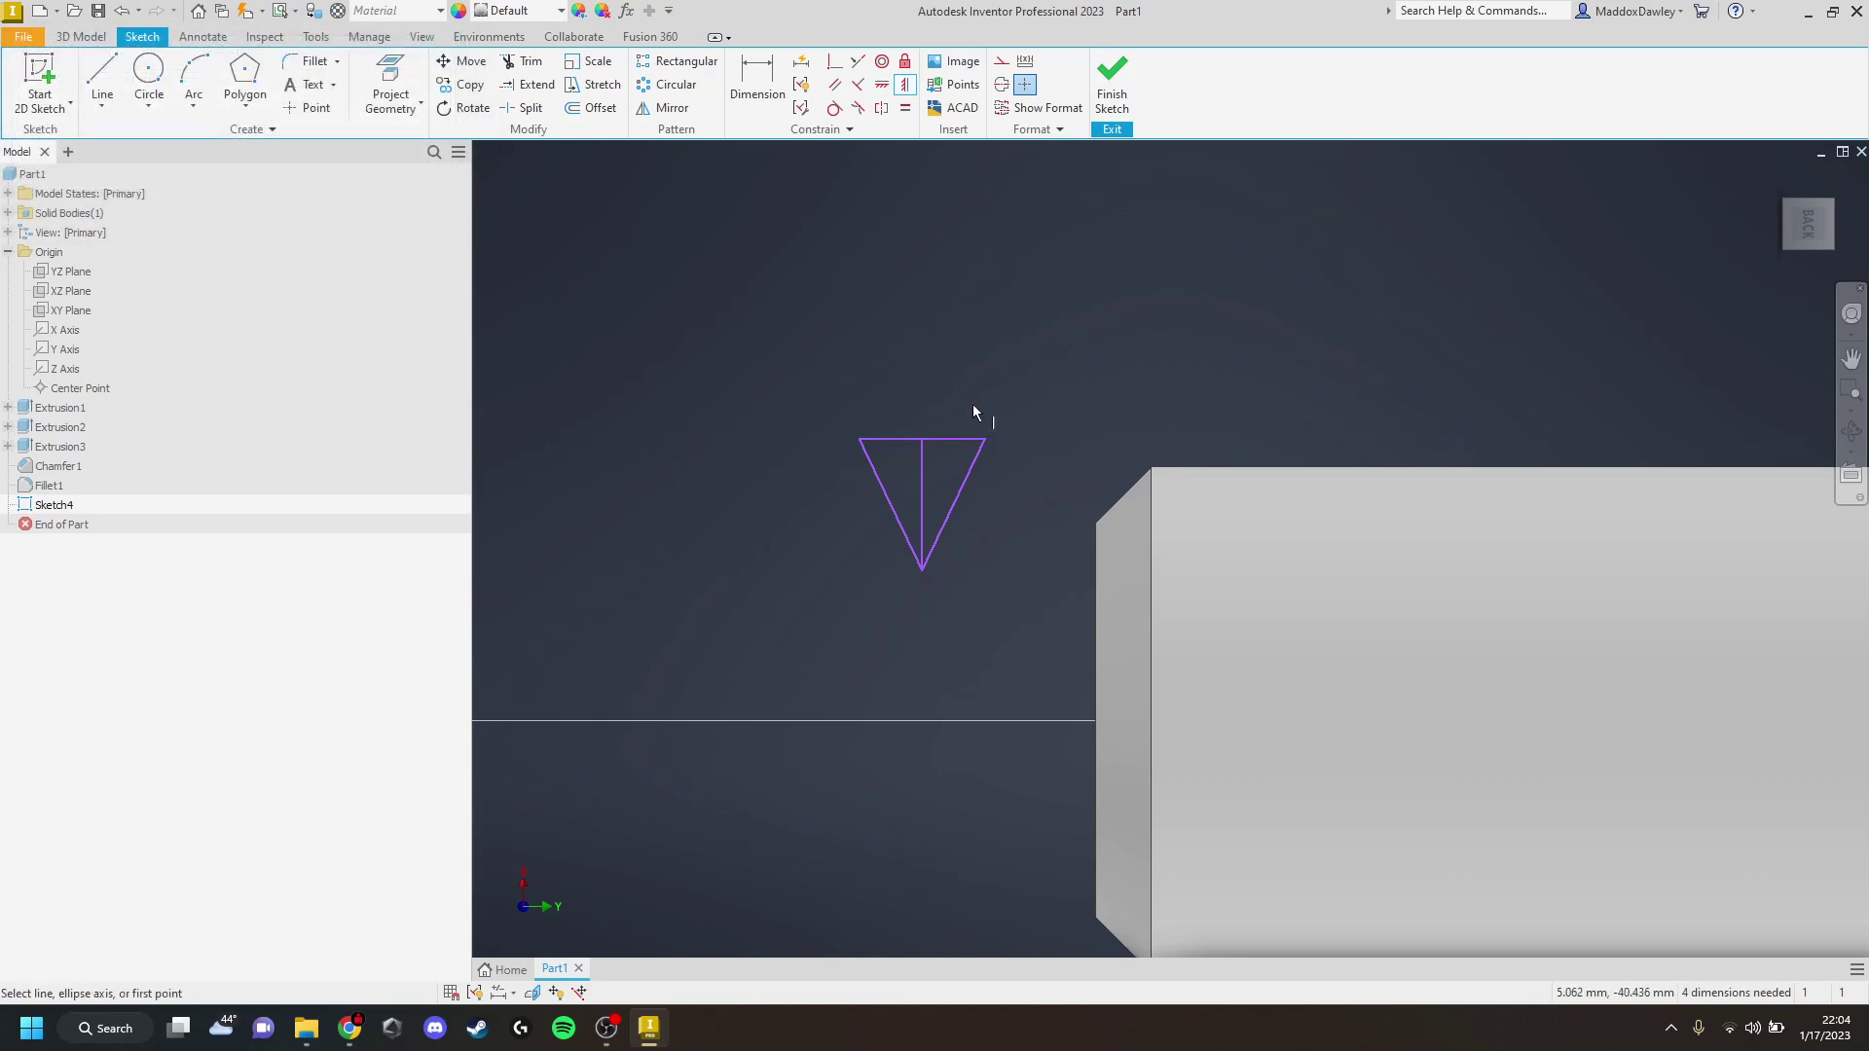
# Connect the triangle's nearest top corner to the shank's outer chamfer corner with a line and apply a Vertical constraint to it
pyautogui.click(97, 73)
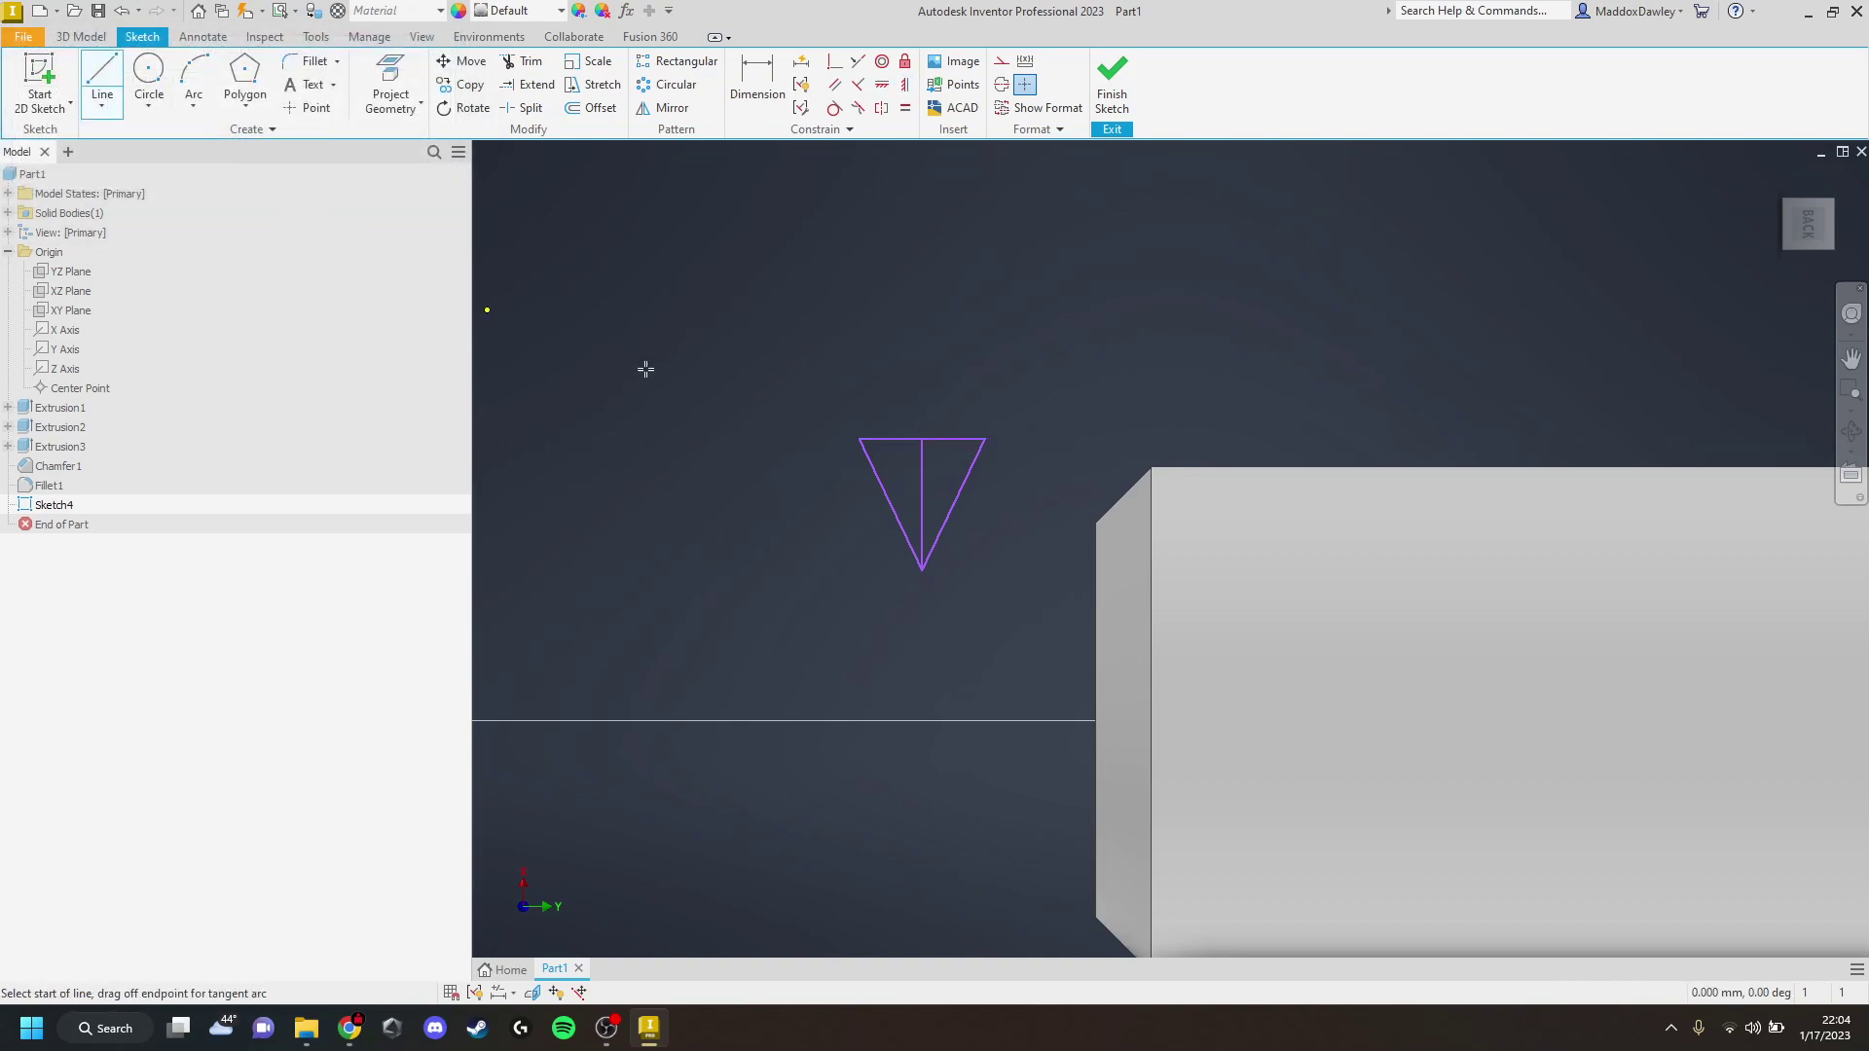
pyautogui.click(984, 439)
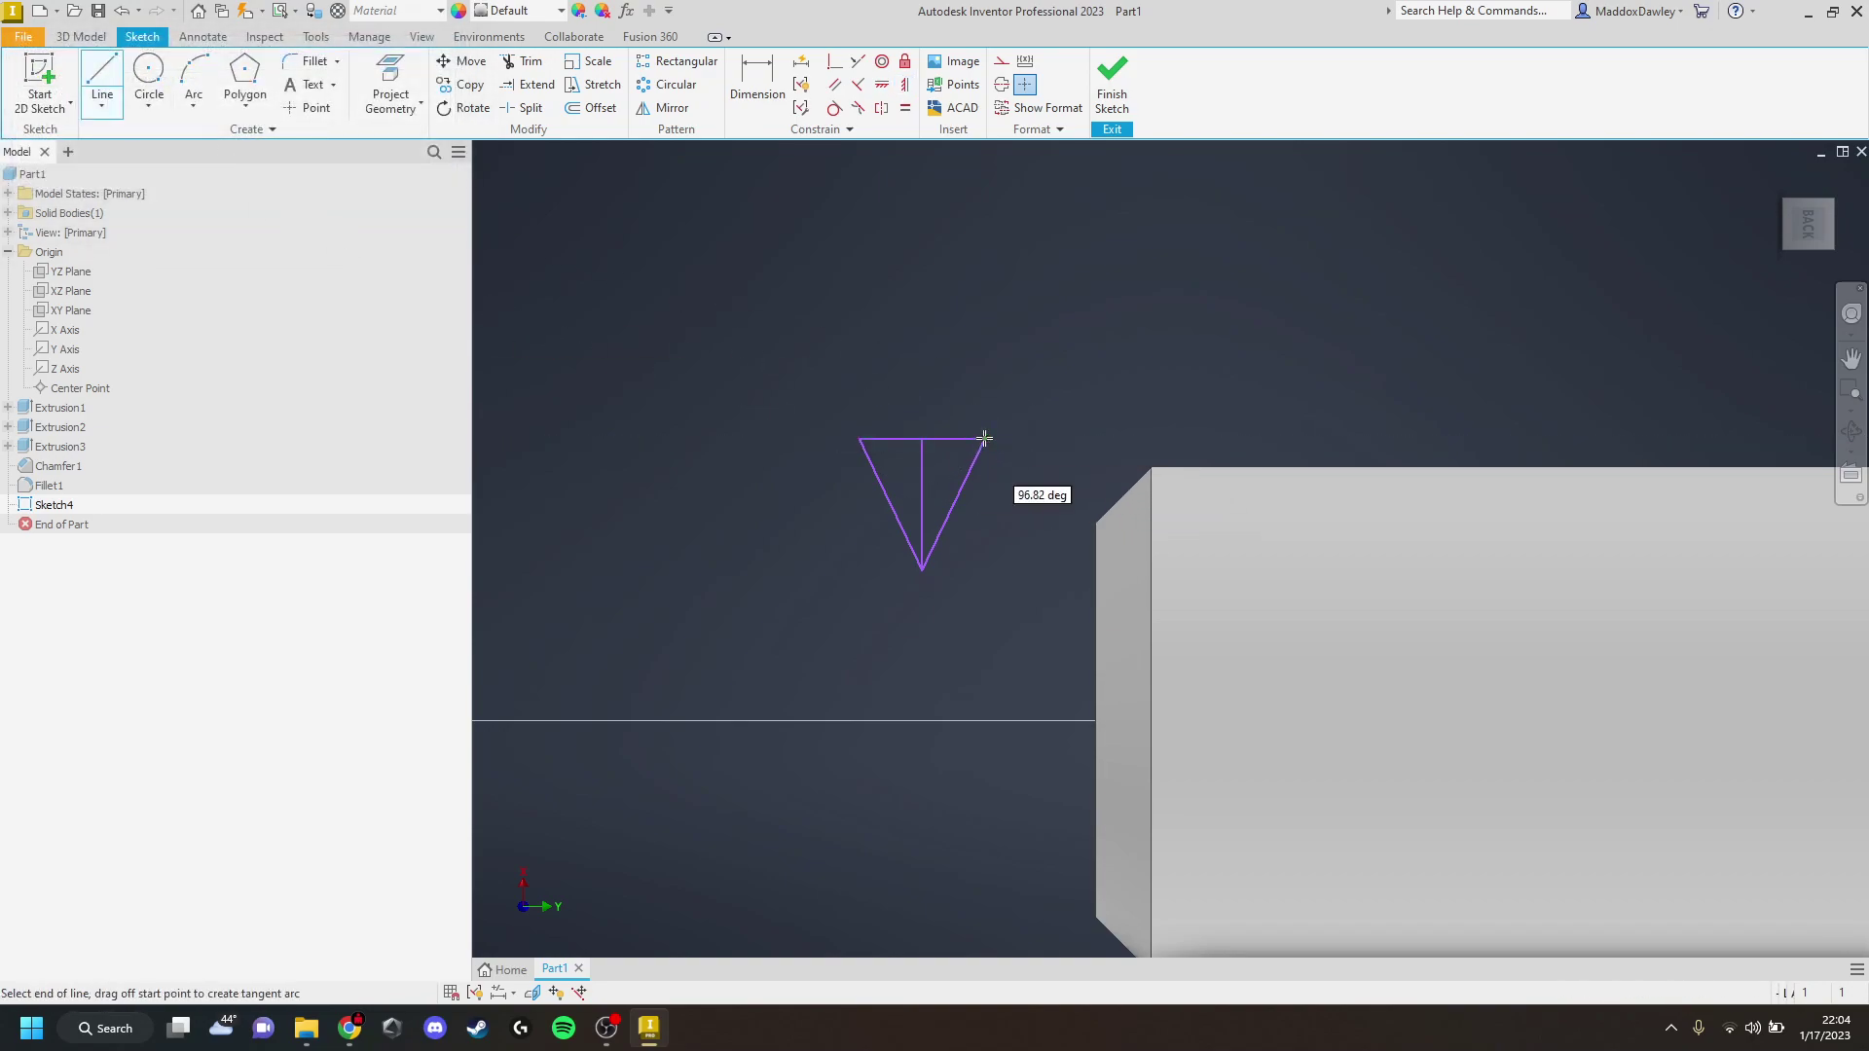
pyautogui.click(1153, 470)
pyautogui.press('Escape')
pyautogui.click(858, 88)
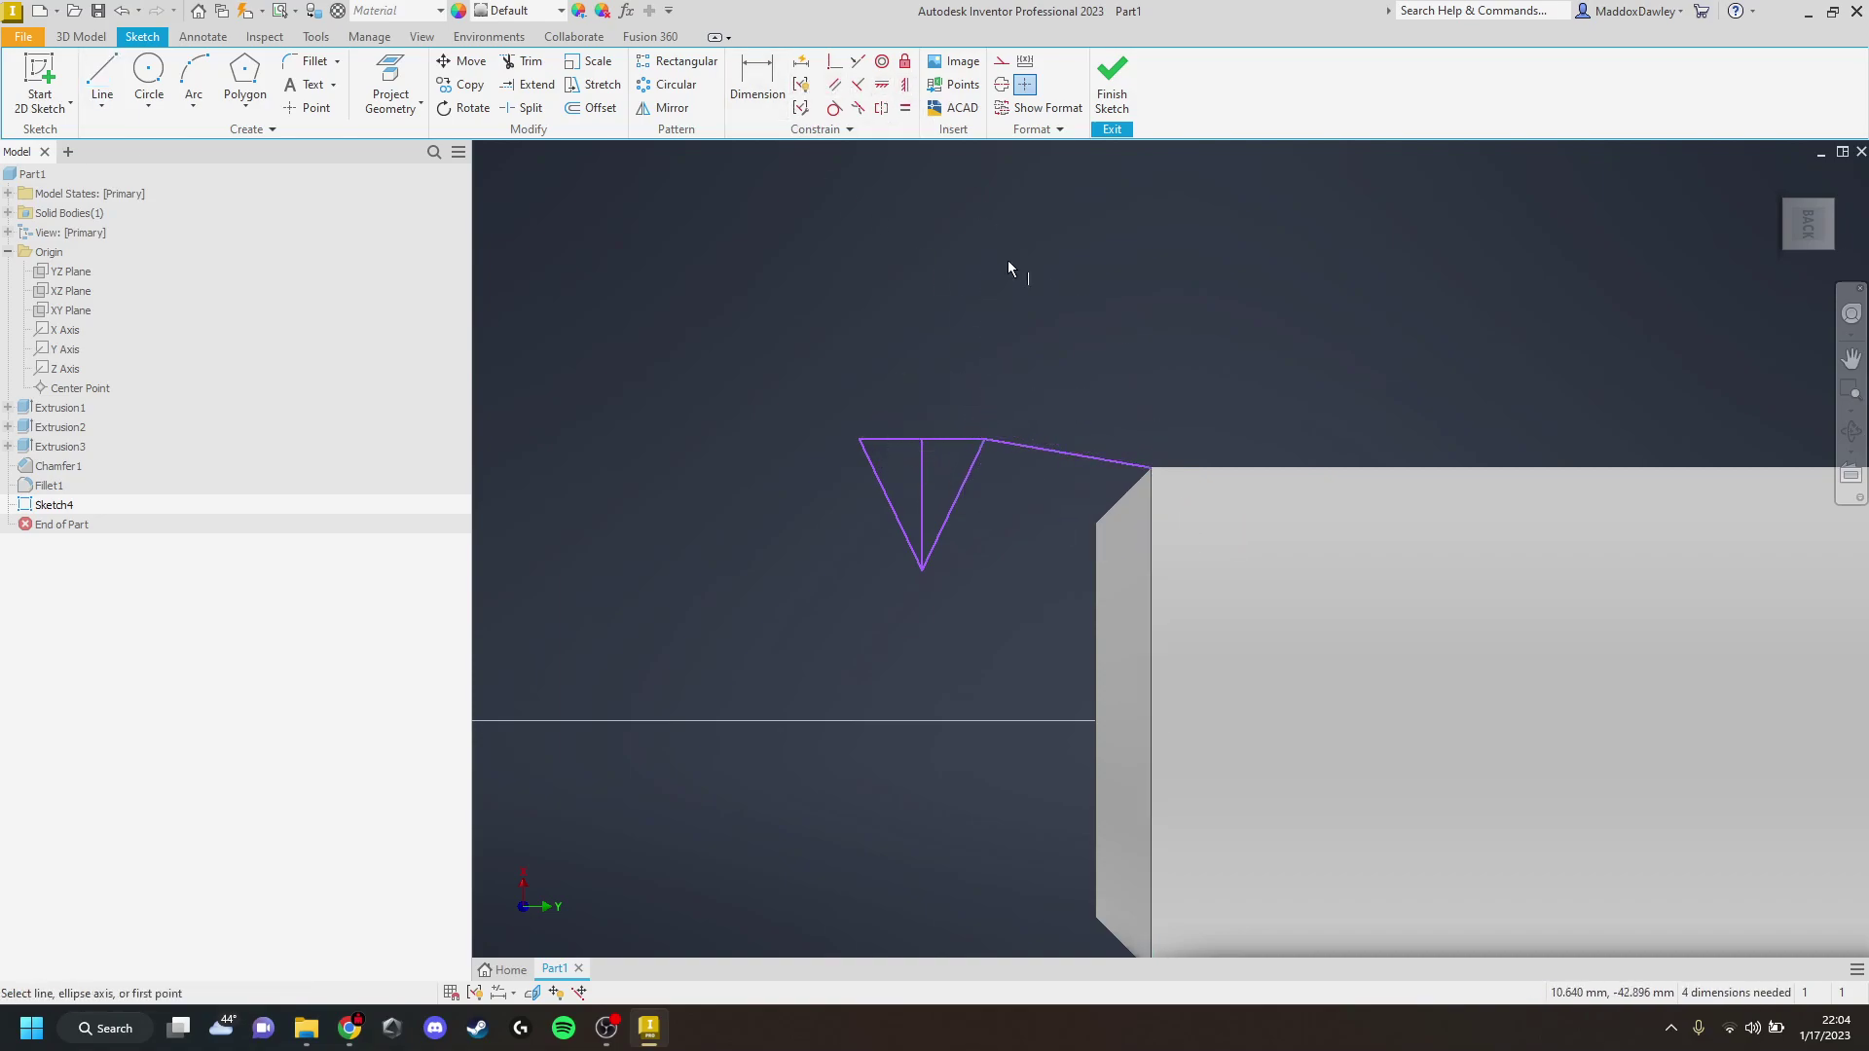
pyautogui.click(1061, 449)
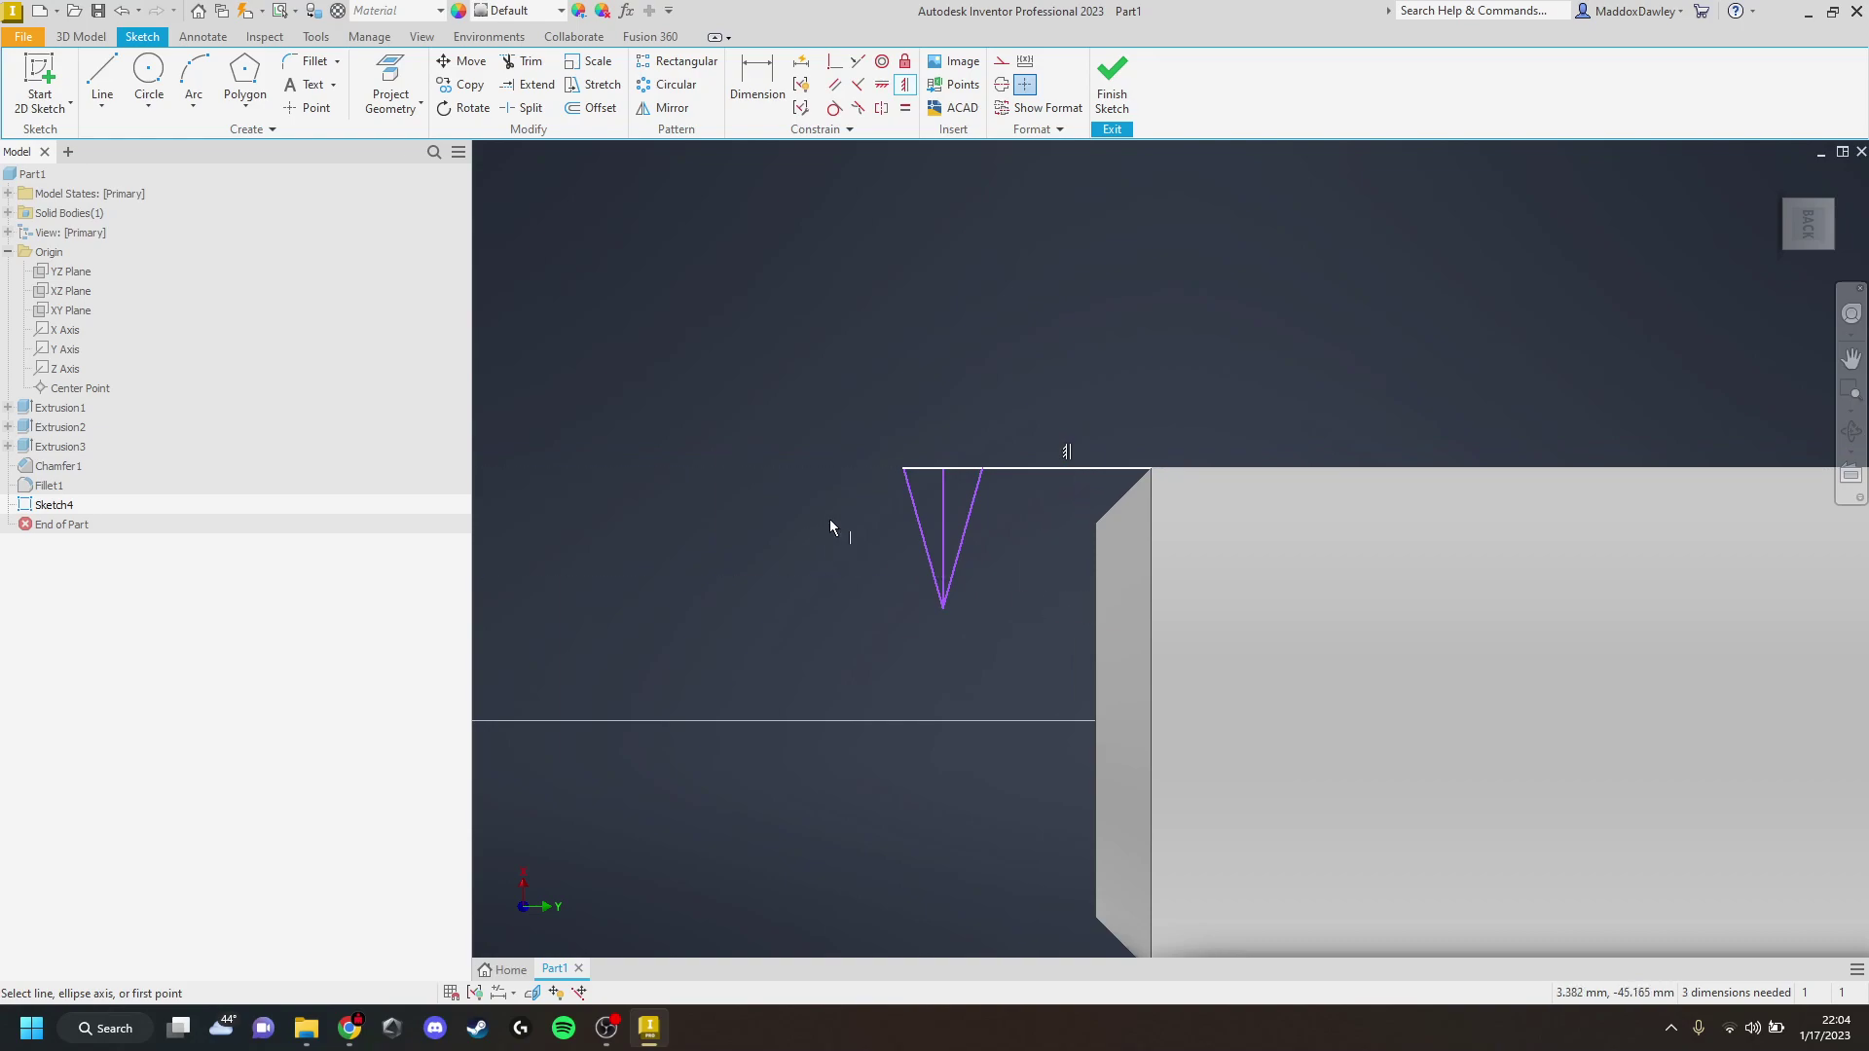
# Dimension the triangle's top edge to 1.7 mm and the line connecting it to the shank to 2 mm
pyautogui.click(765, 82)
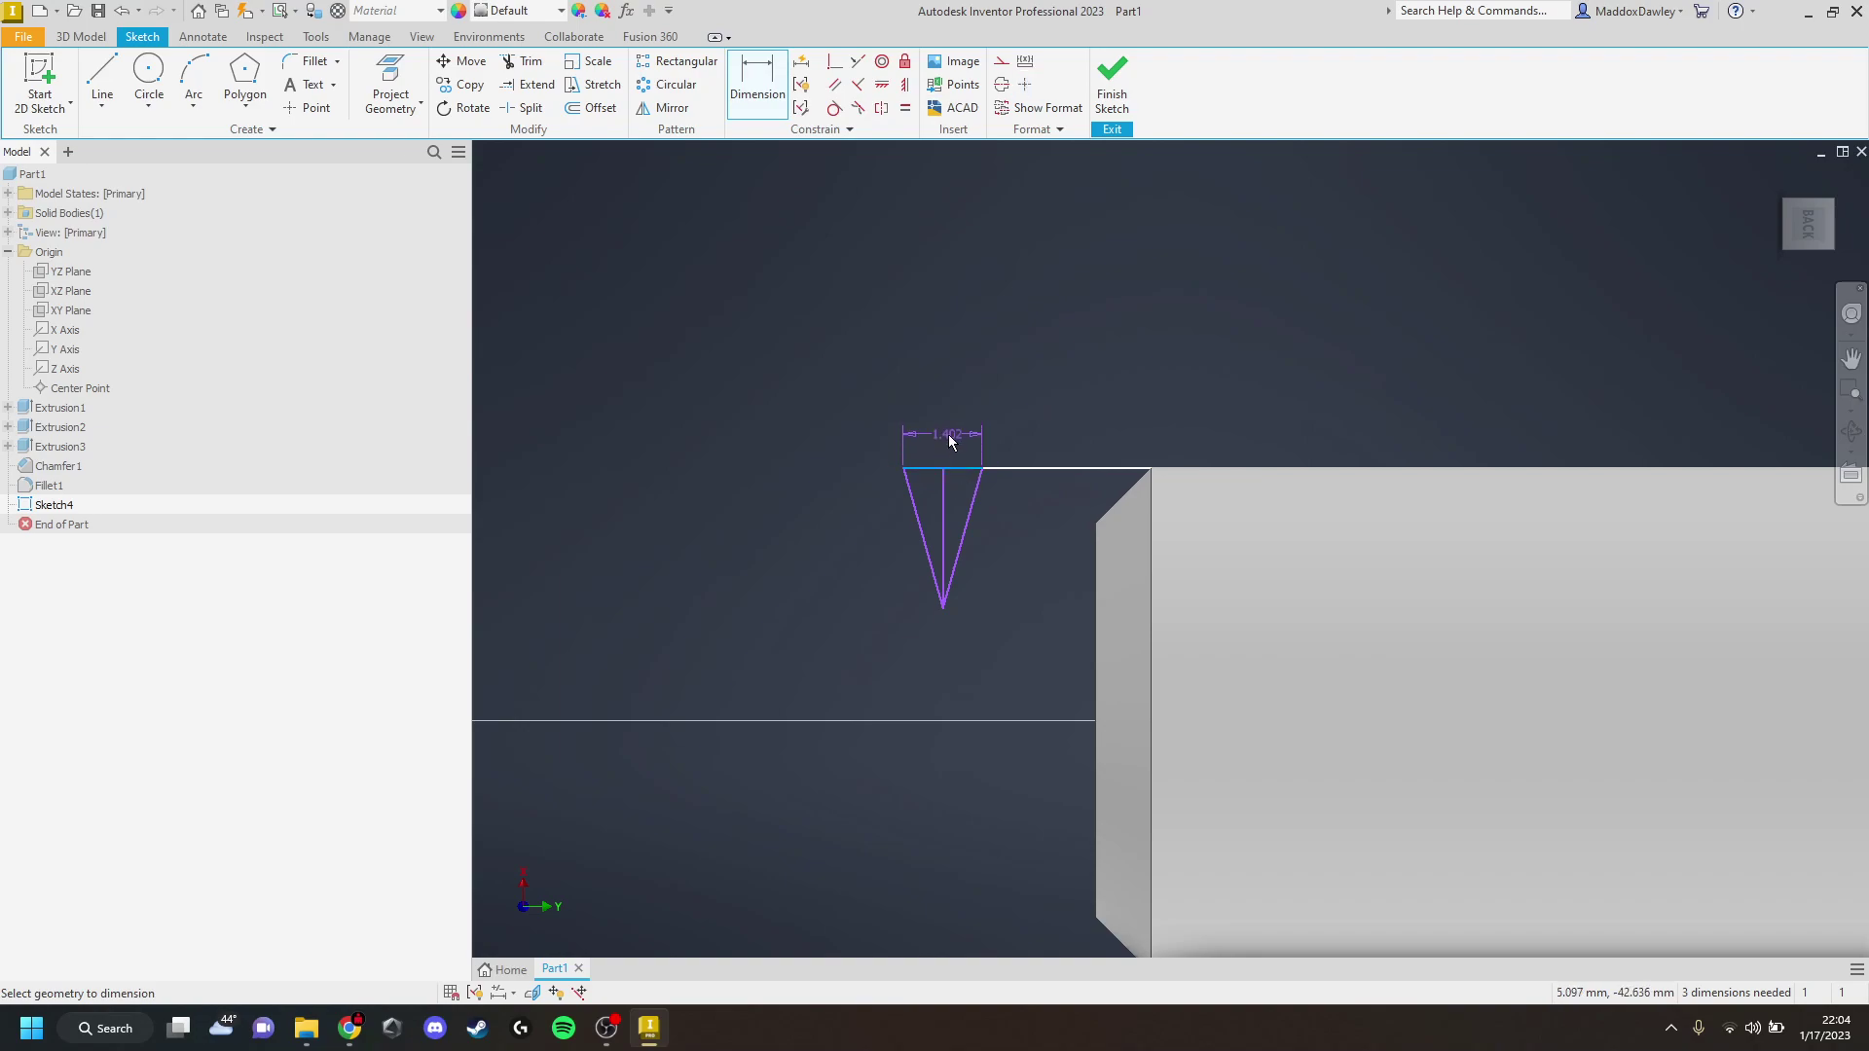
pyautogui.click(948, 434)
pyautogui.write('1.7')
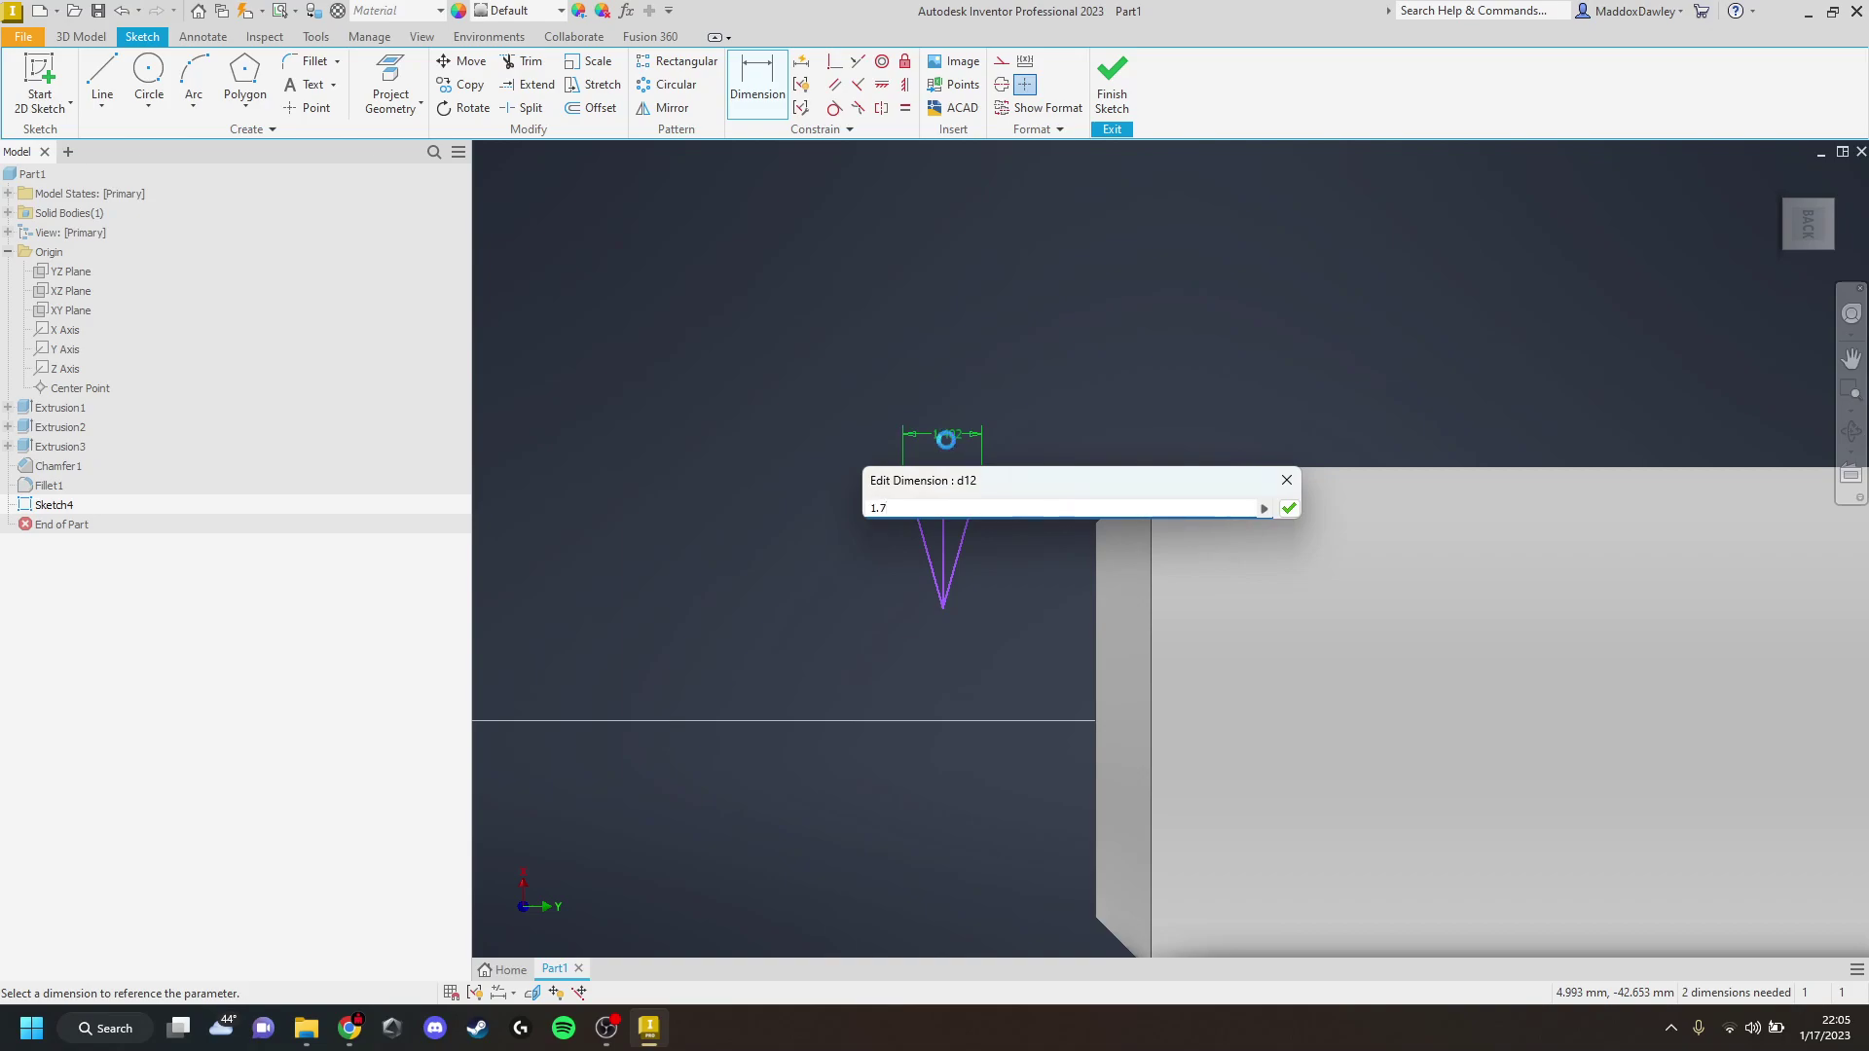
pyautogui.press('Return')
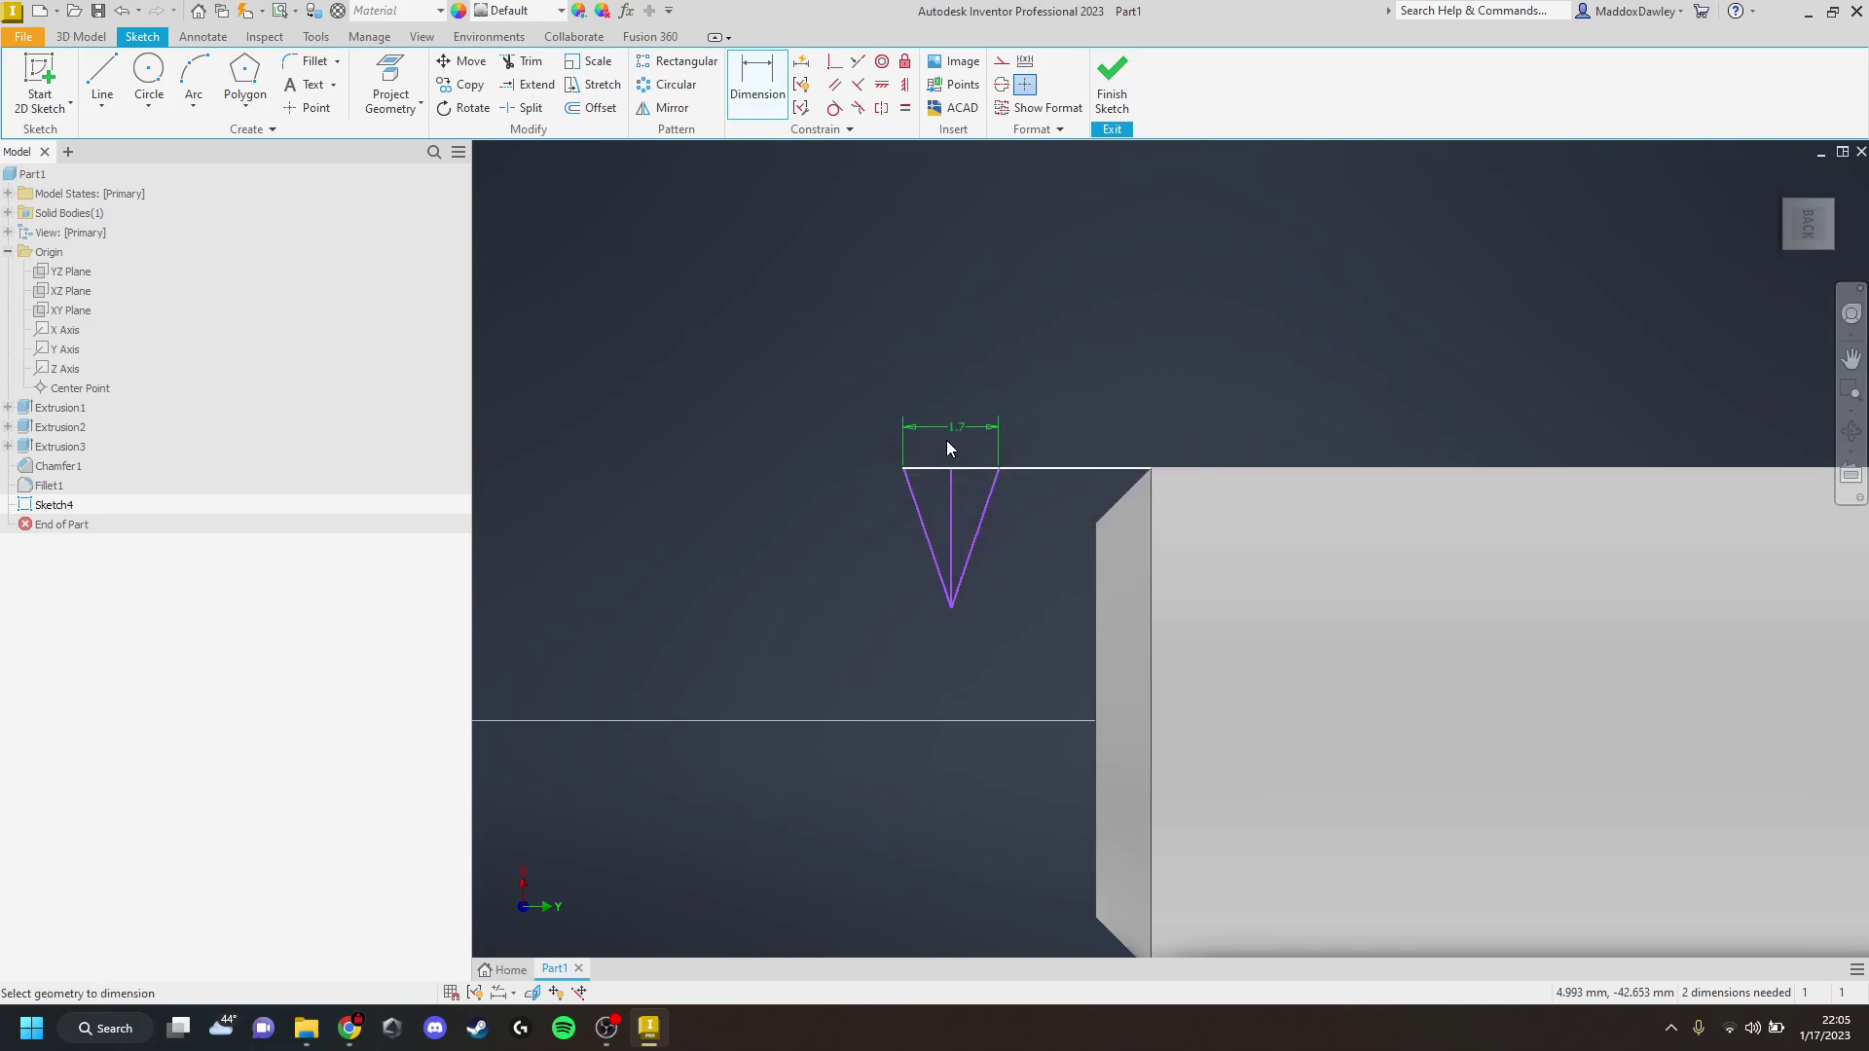
pyautogui.click(1065, 468)
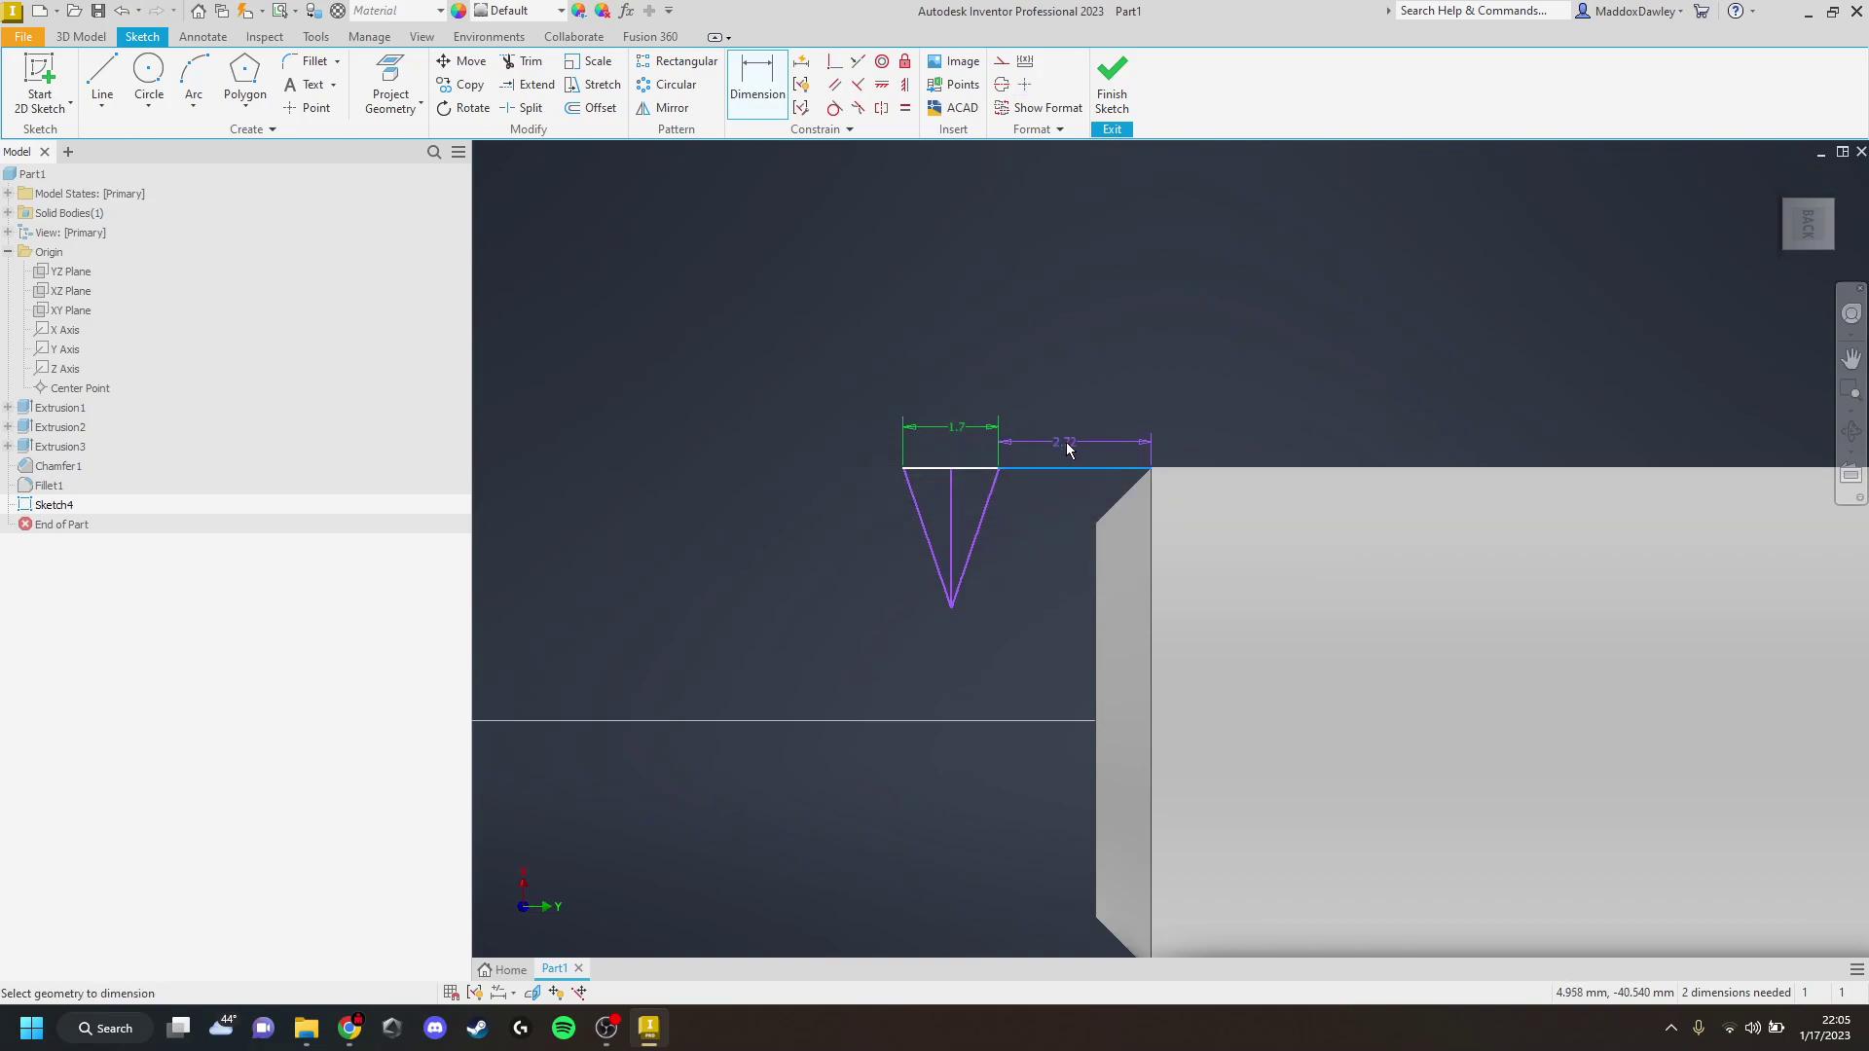
pyautogui.click(1066, 447)
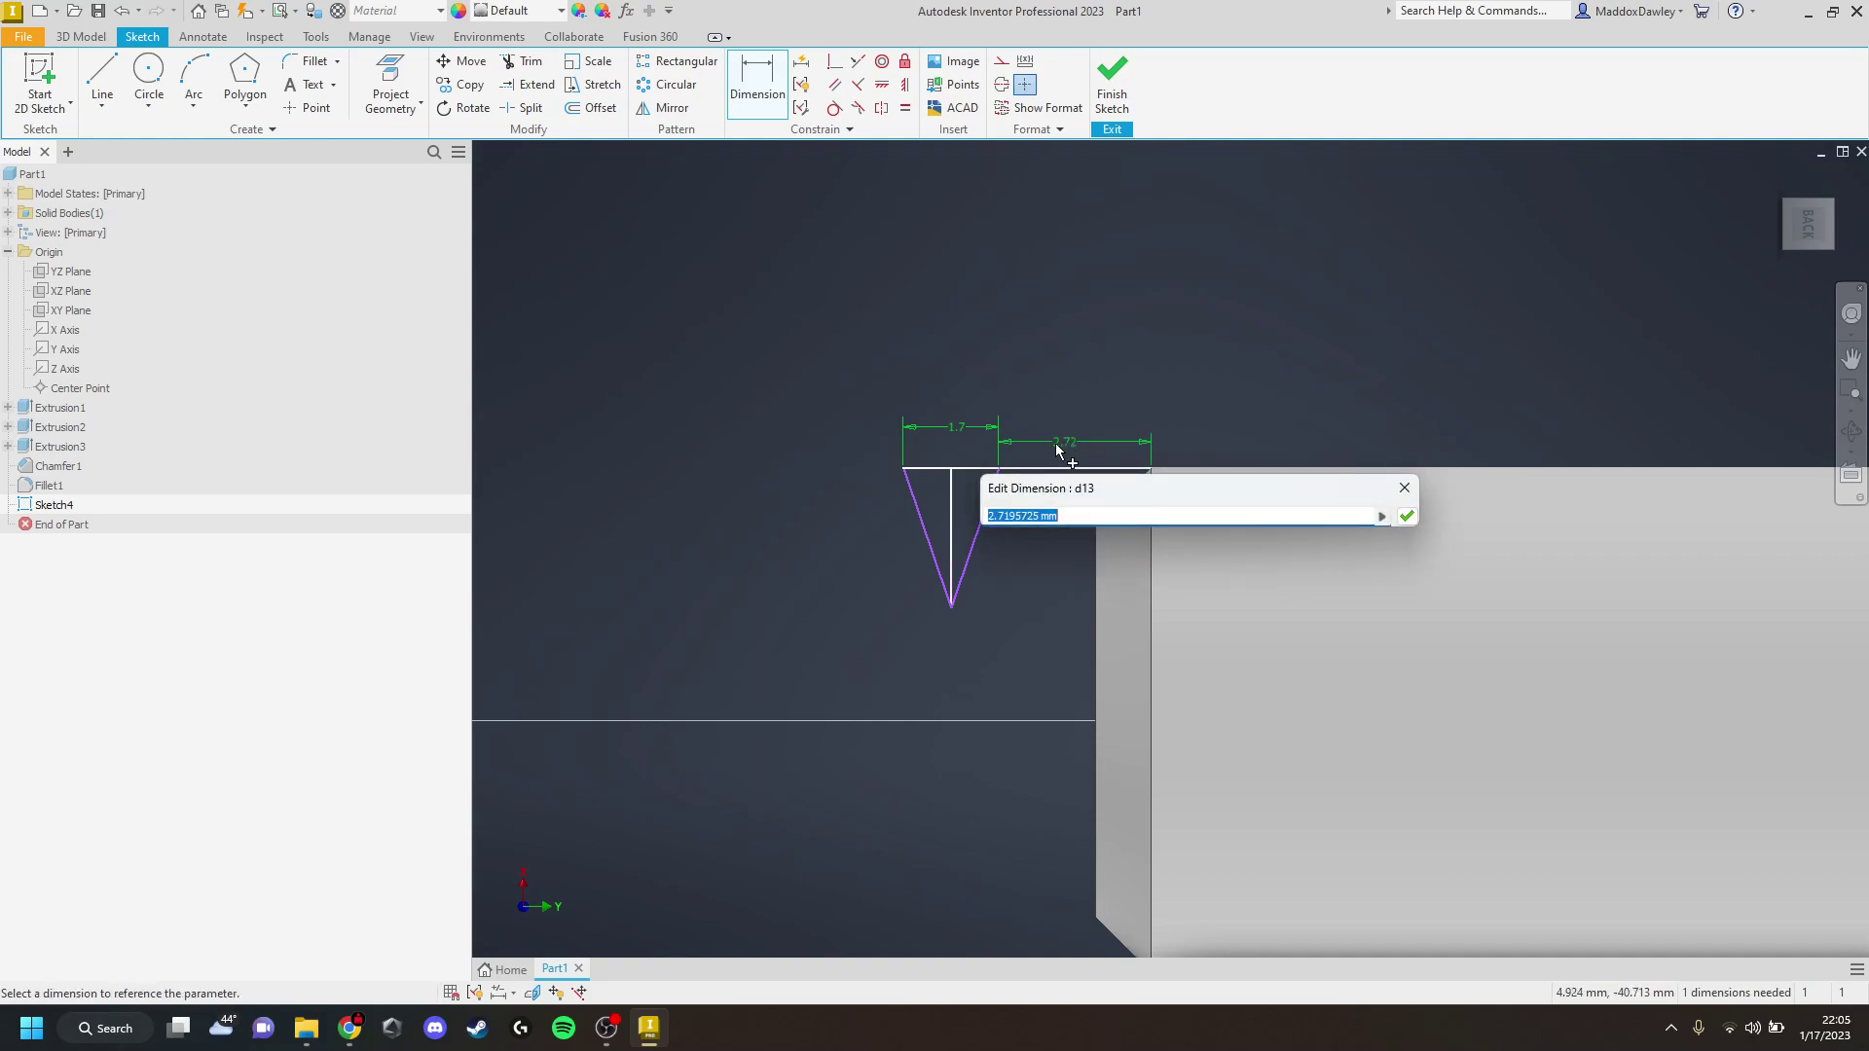
pyautogui.write('2')
pyautogui.press('Return')
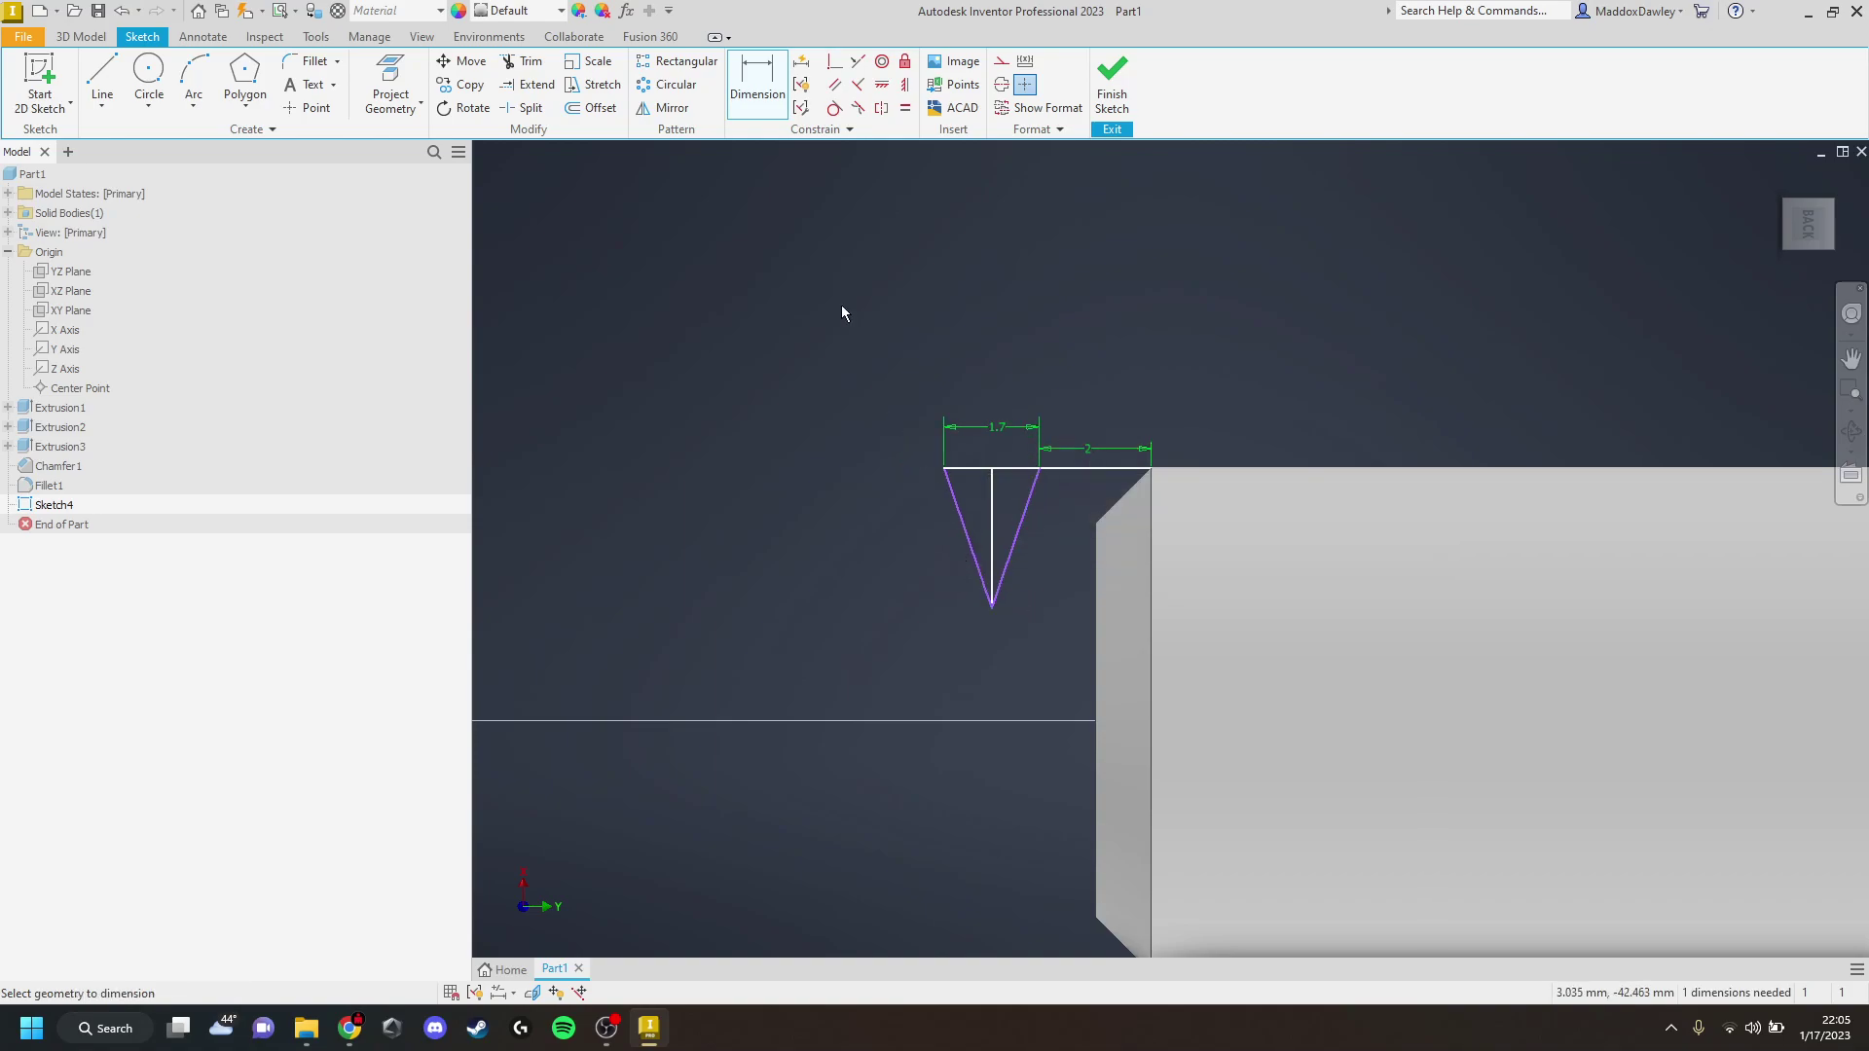
# Dimension the angle between the triangle's two slanted sides to 60 degrees
pyautogui.press('Escape')
pyautogui.click(1026, 515)
pyautogui.click(993, 362)
pyautogui.write('60')
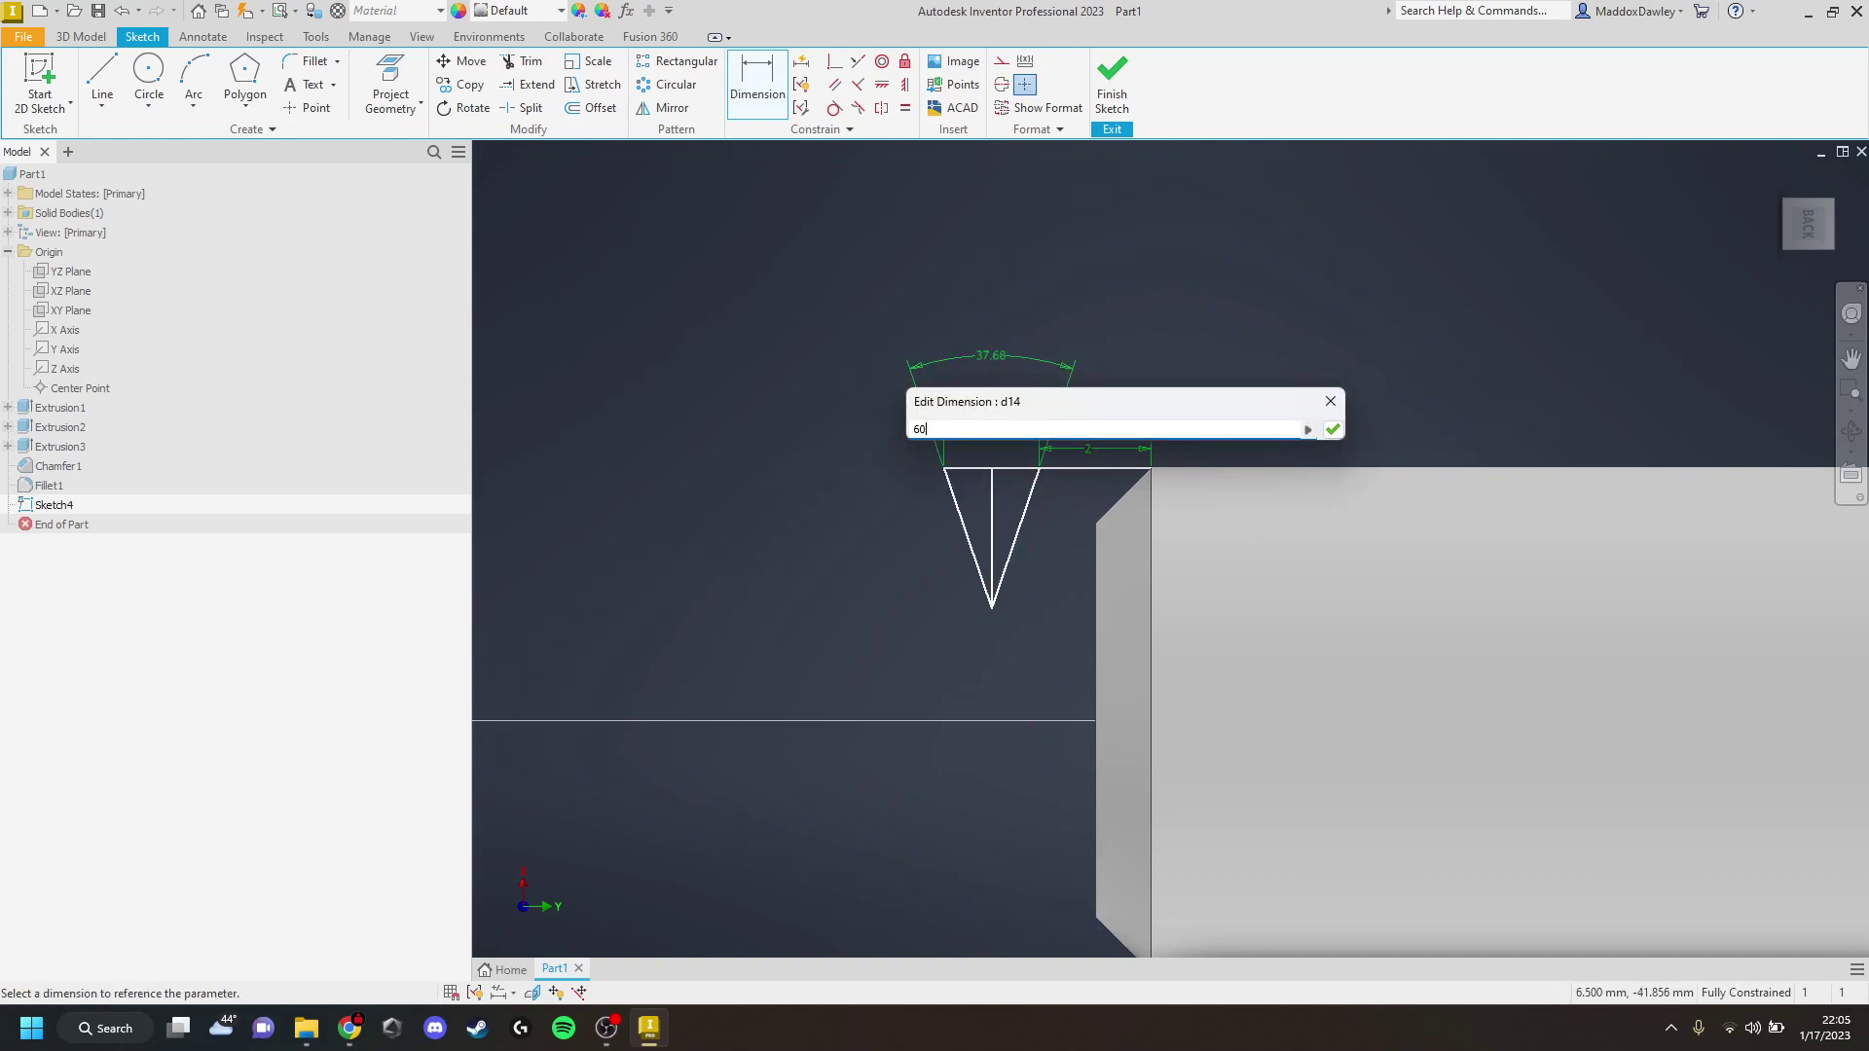
pyautogui.press('Return')
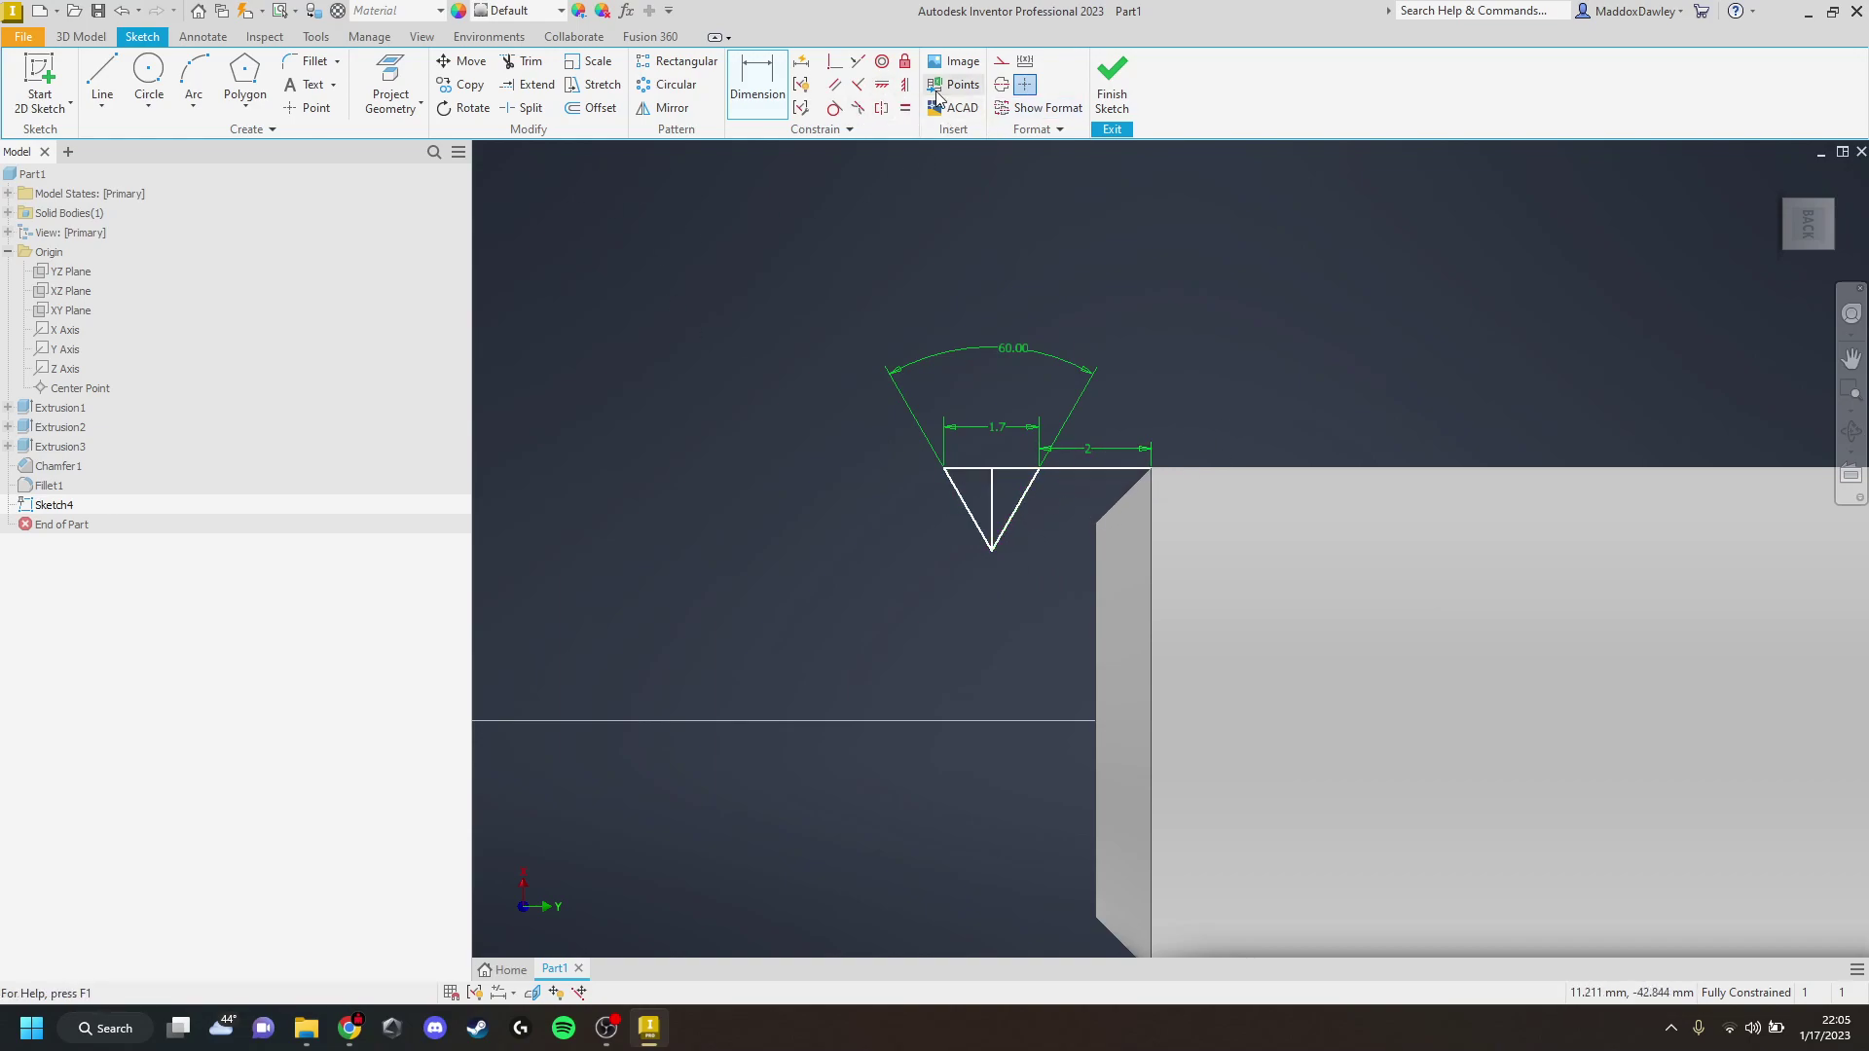
# Convert the connecting line and the triangle's centre line to construction geometry
pyautogui.click(1025, 87)
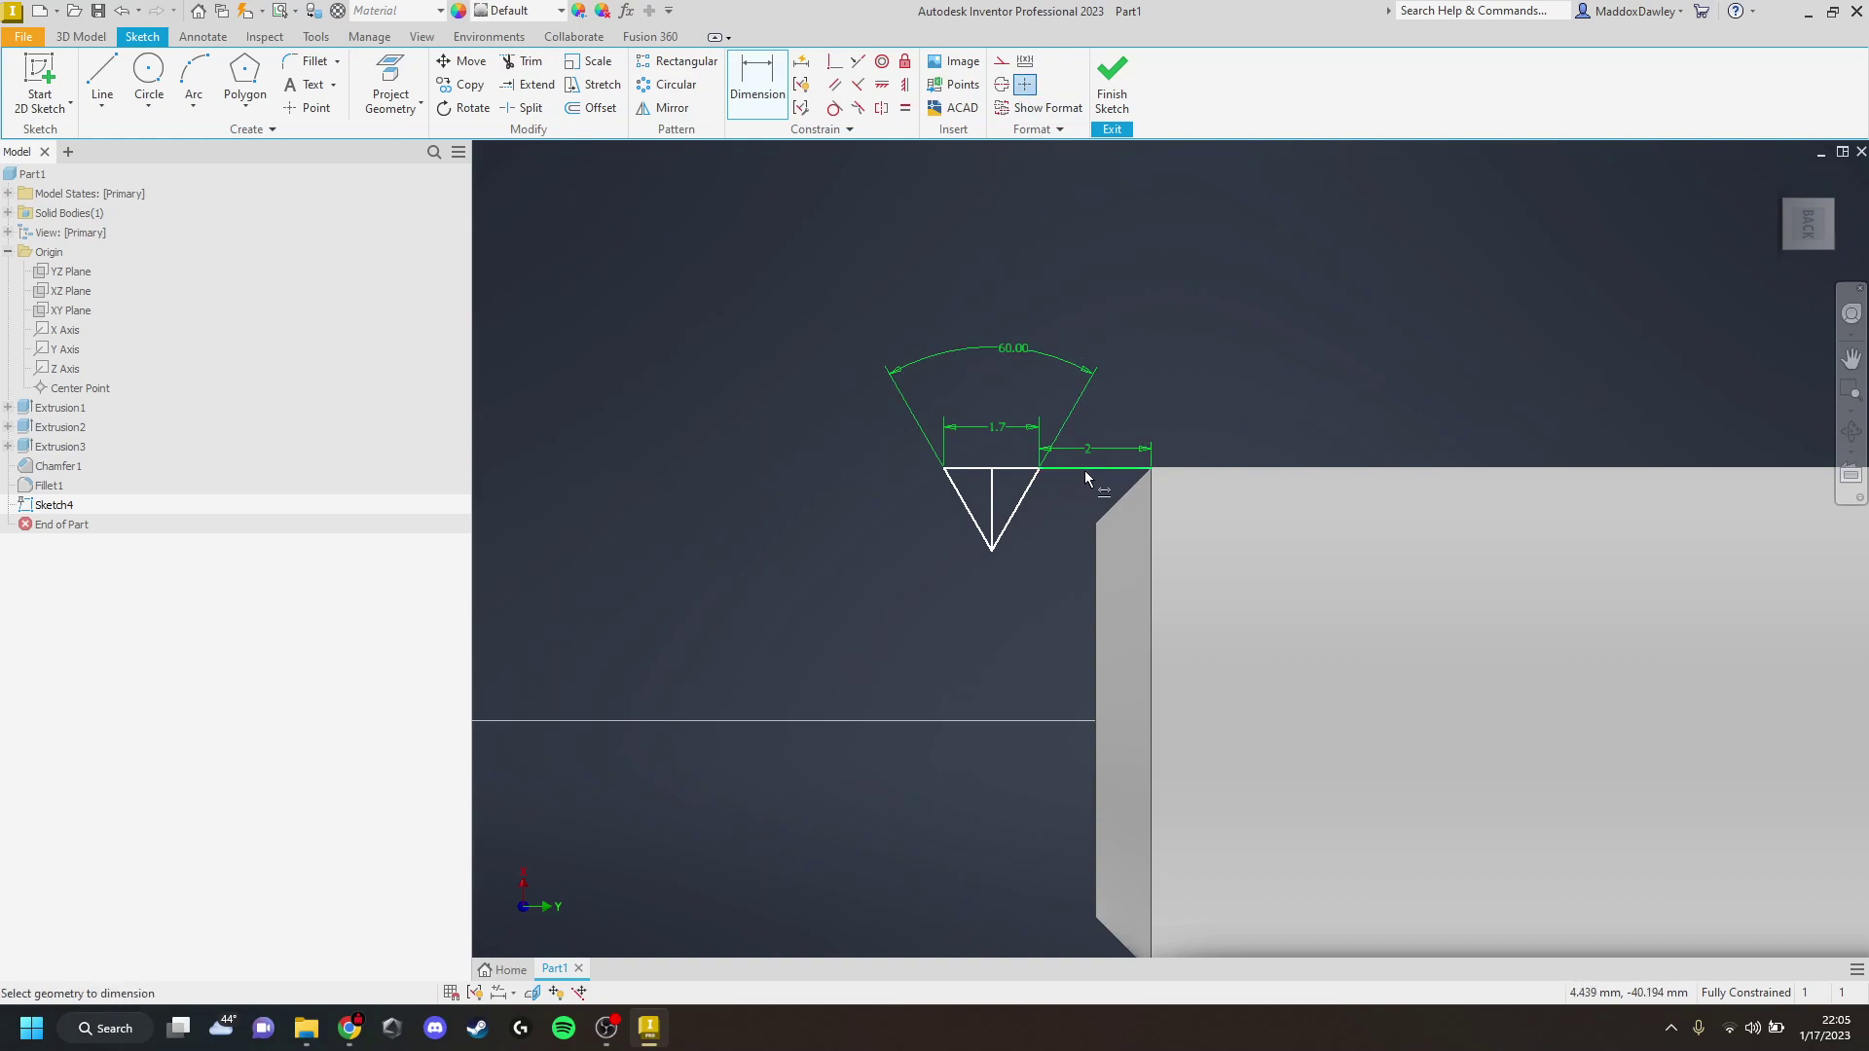
pyautogui.press('Escape')
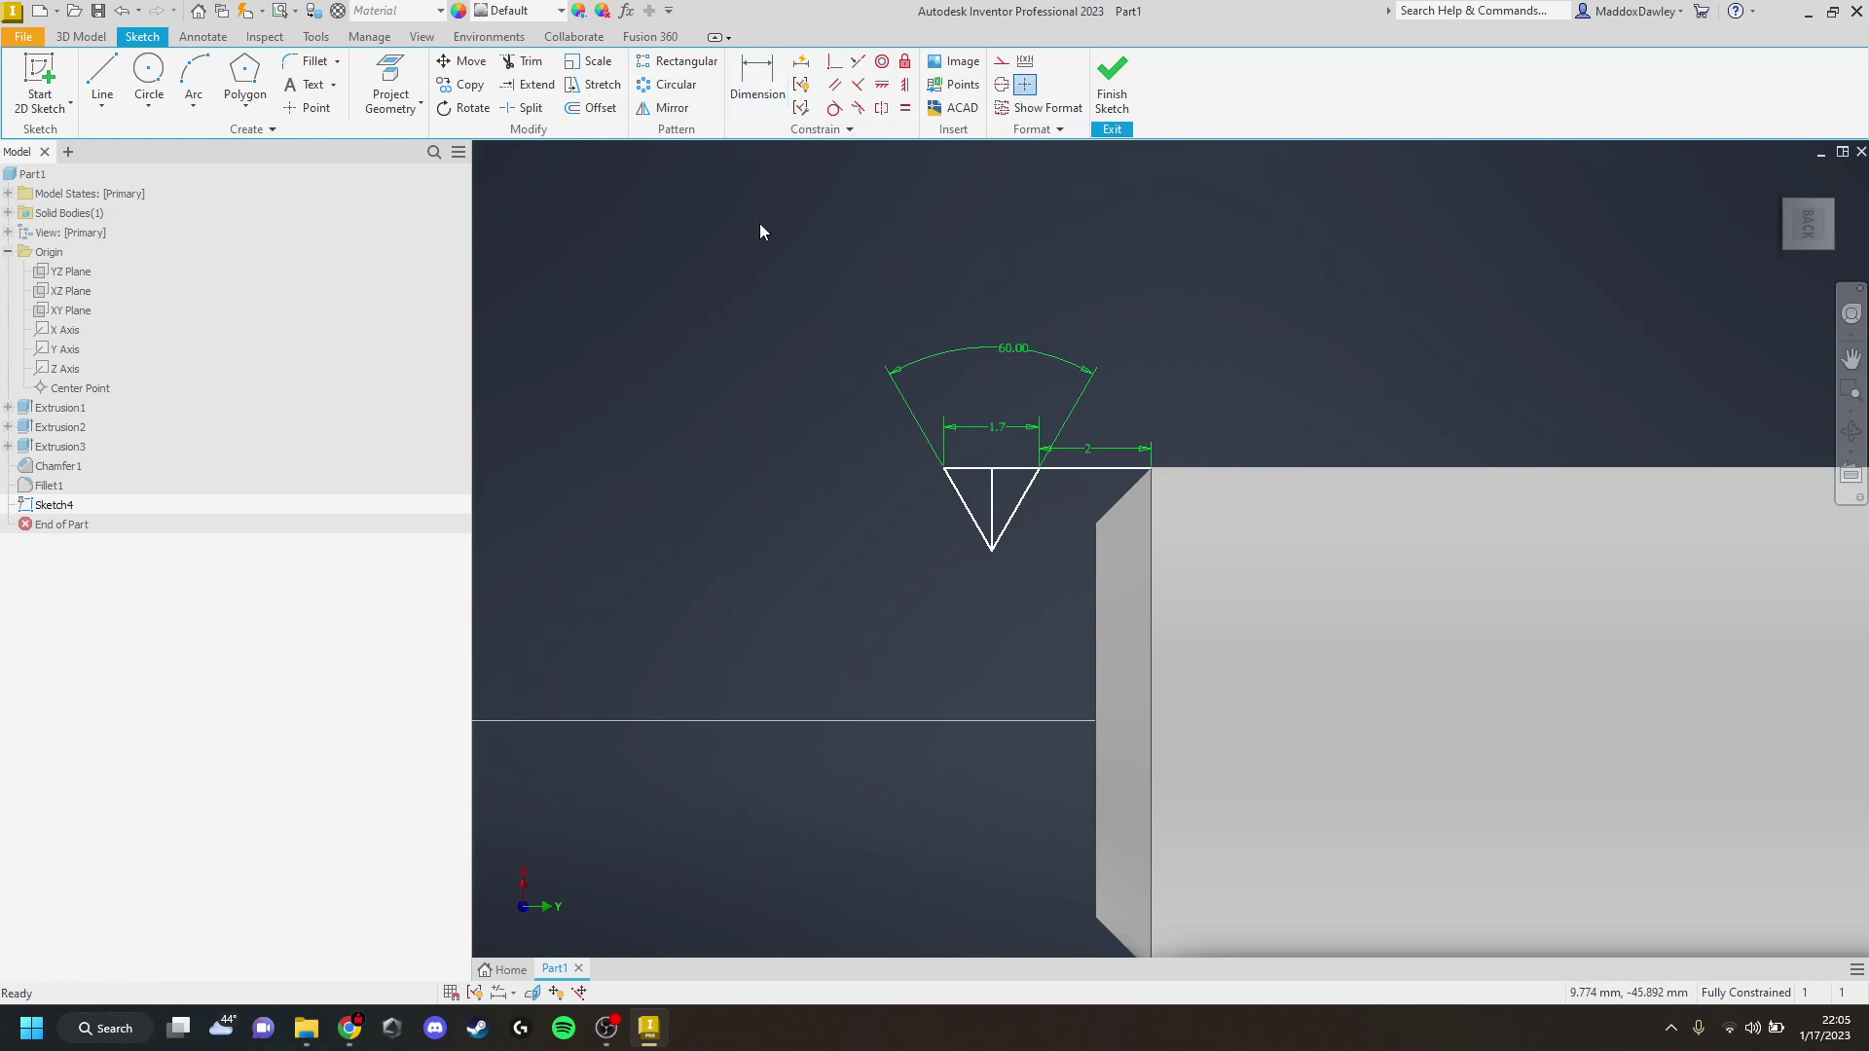
pyautogui.click(1001, 60)
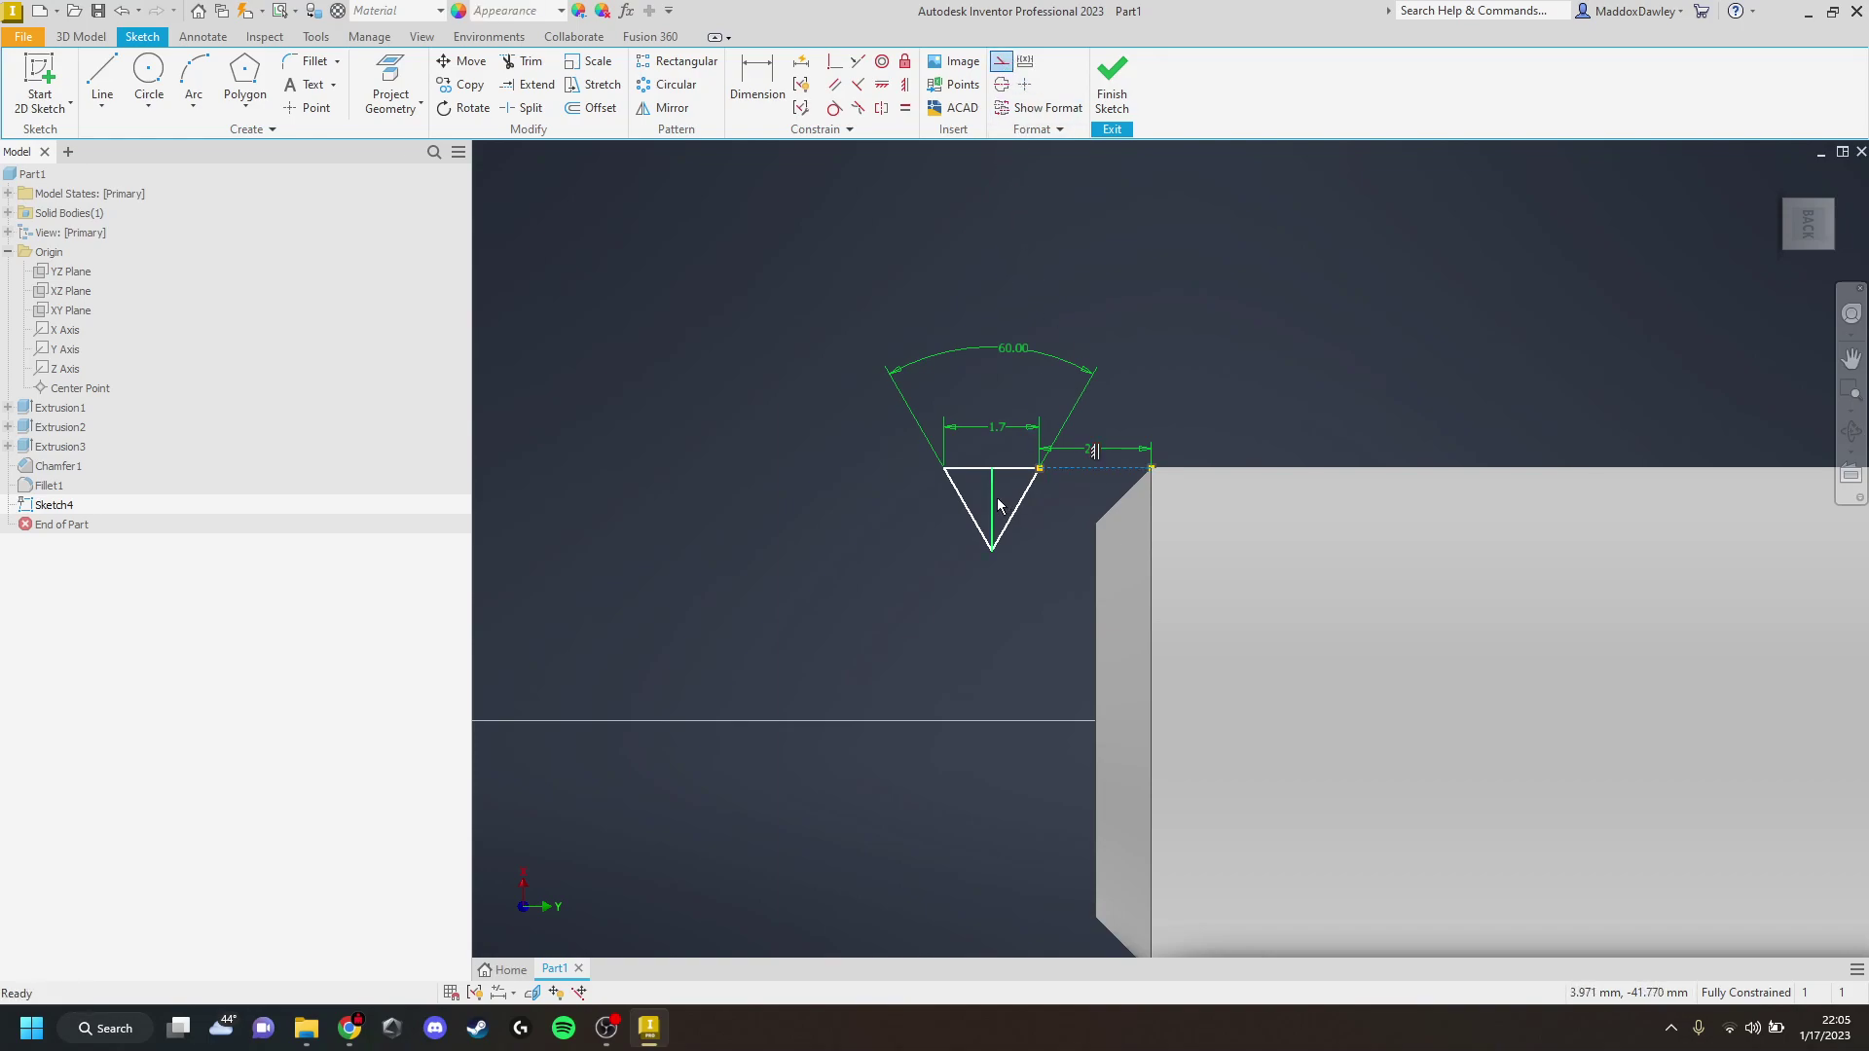
pyautogui.click(996, 498)
pyautogui.click(761, 647)
# Round the triangle's tip with a 0.2 mm sketch fillet and finish the sketch
pyautogui.click(314, 63)
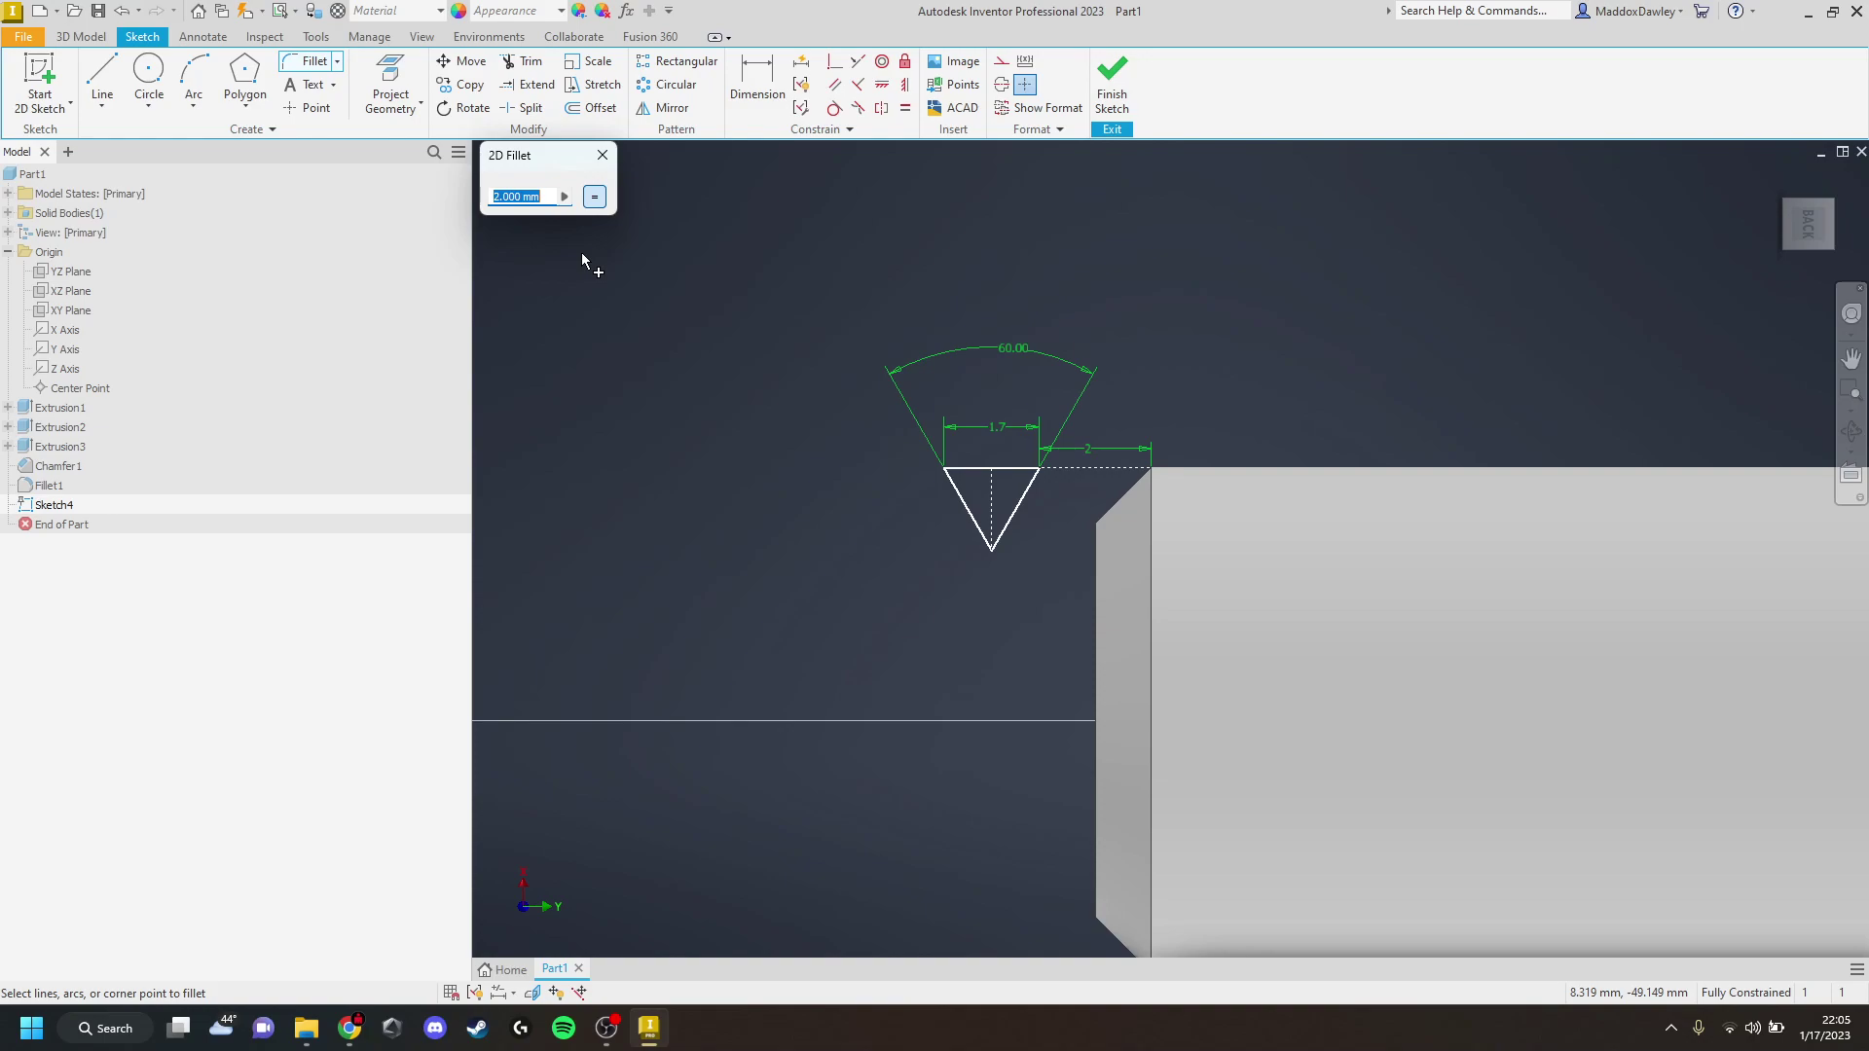
pyautogui.write('.2')
pyautogui.click(994, 545)
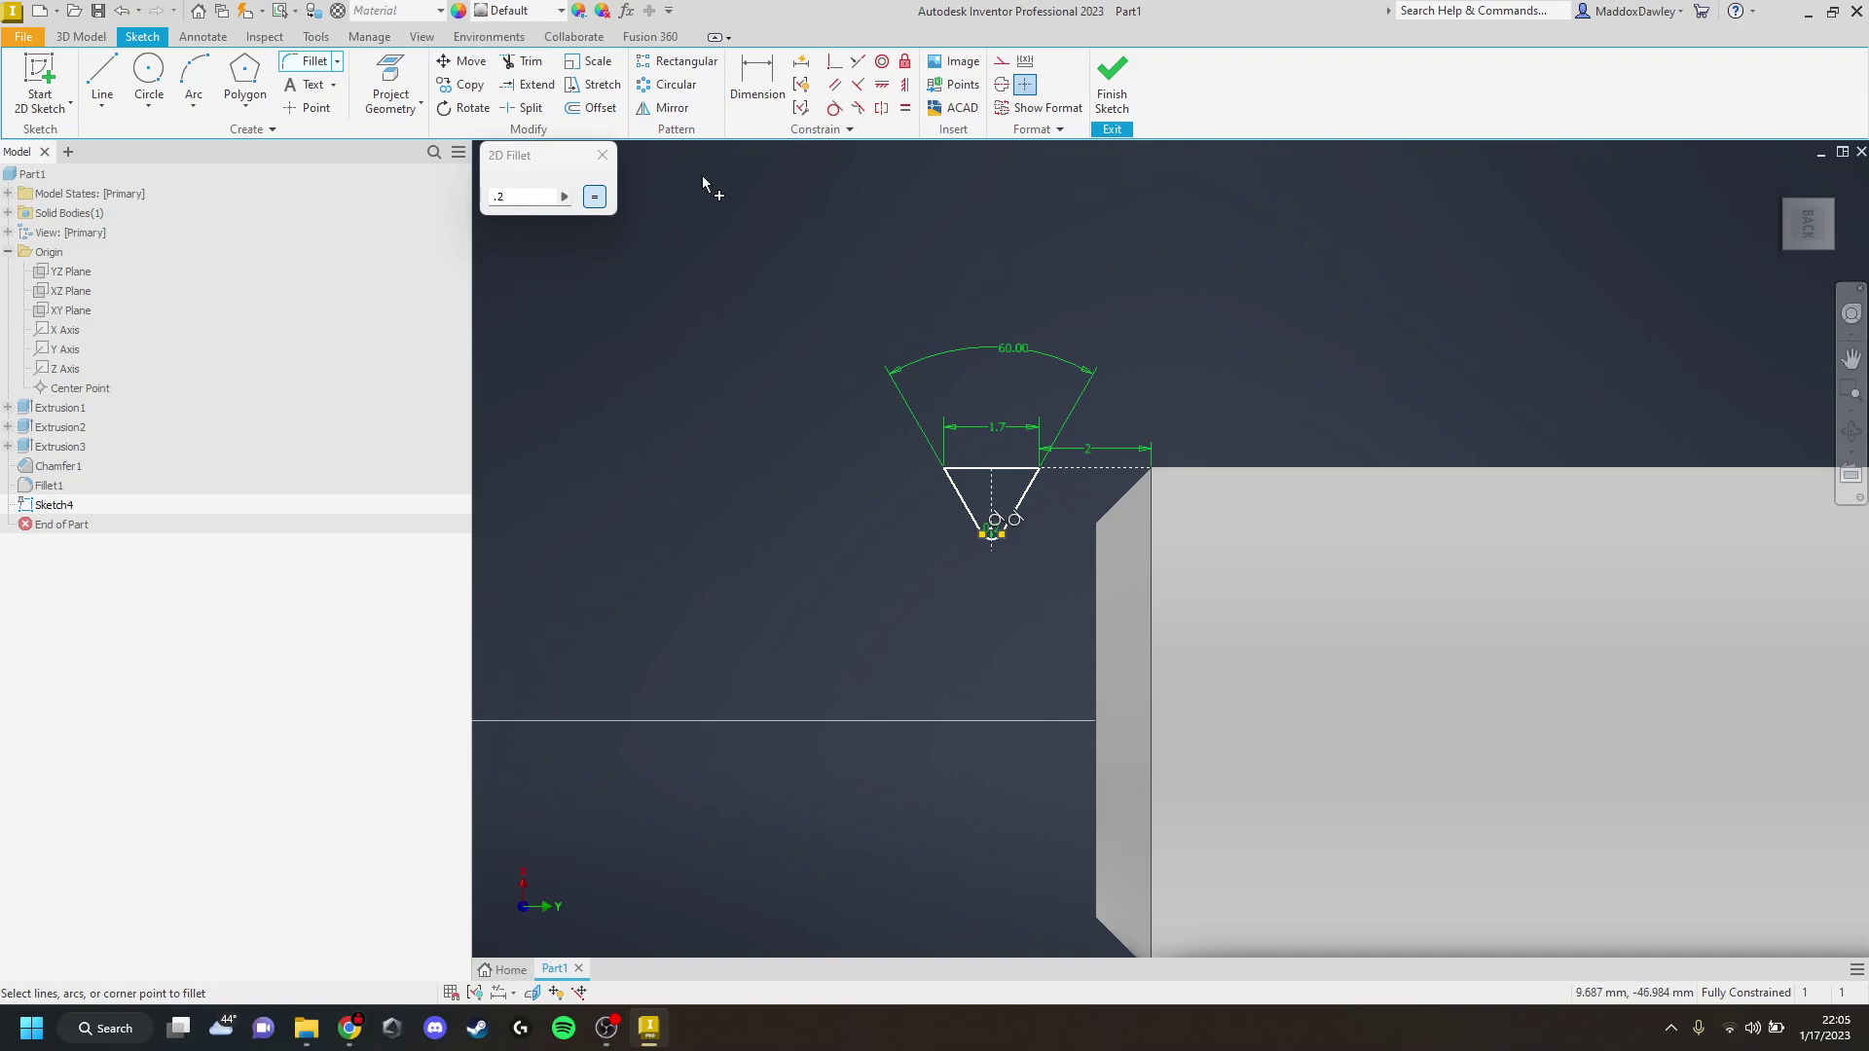
pyautogui.click(601, 154)
pyautogui.click(1109, 86)
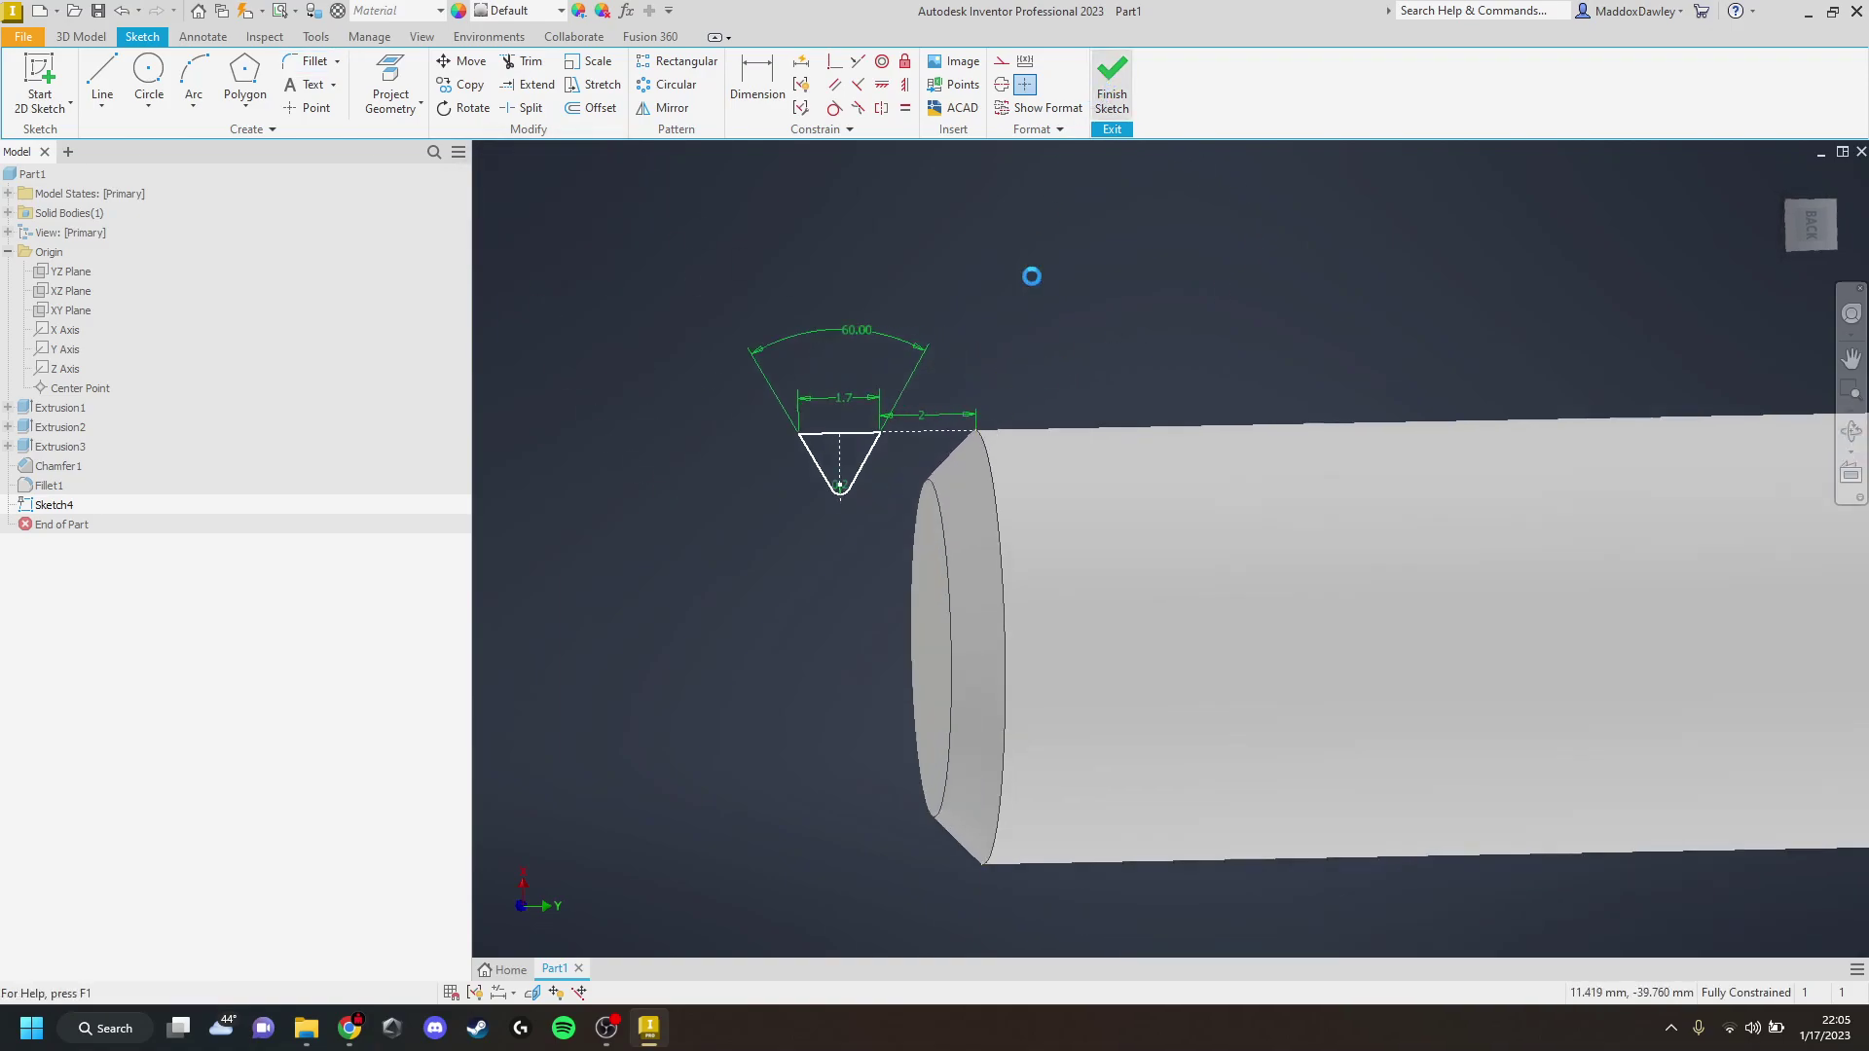
# Start a coil from the triangular thread profile and use the Y axis as its axis
pyautogui.moveTo(1103, 646)
pyautogui.keyDown('shift'); pyautogui.mouseDown(button='middle')
pyautogui.moveTo(1008, 623)
pyautogui.moveTo(923, 533)
pyautogui.mouseUp(button='middle'); pyautogui.keyUp('shift')
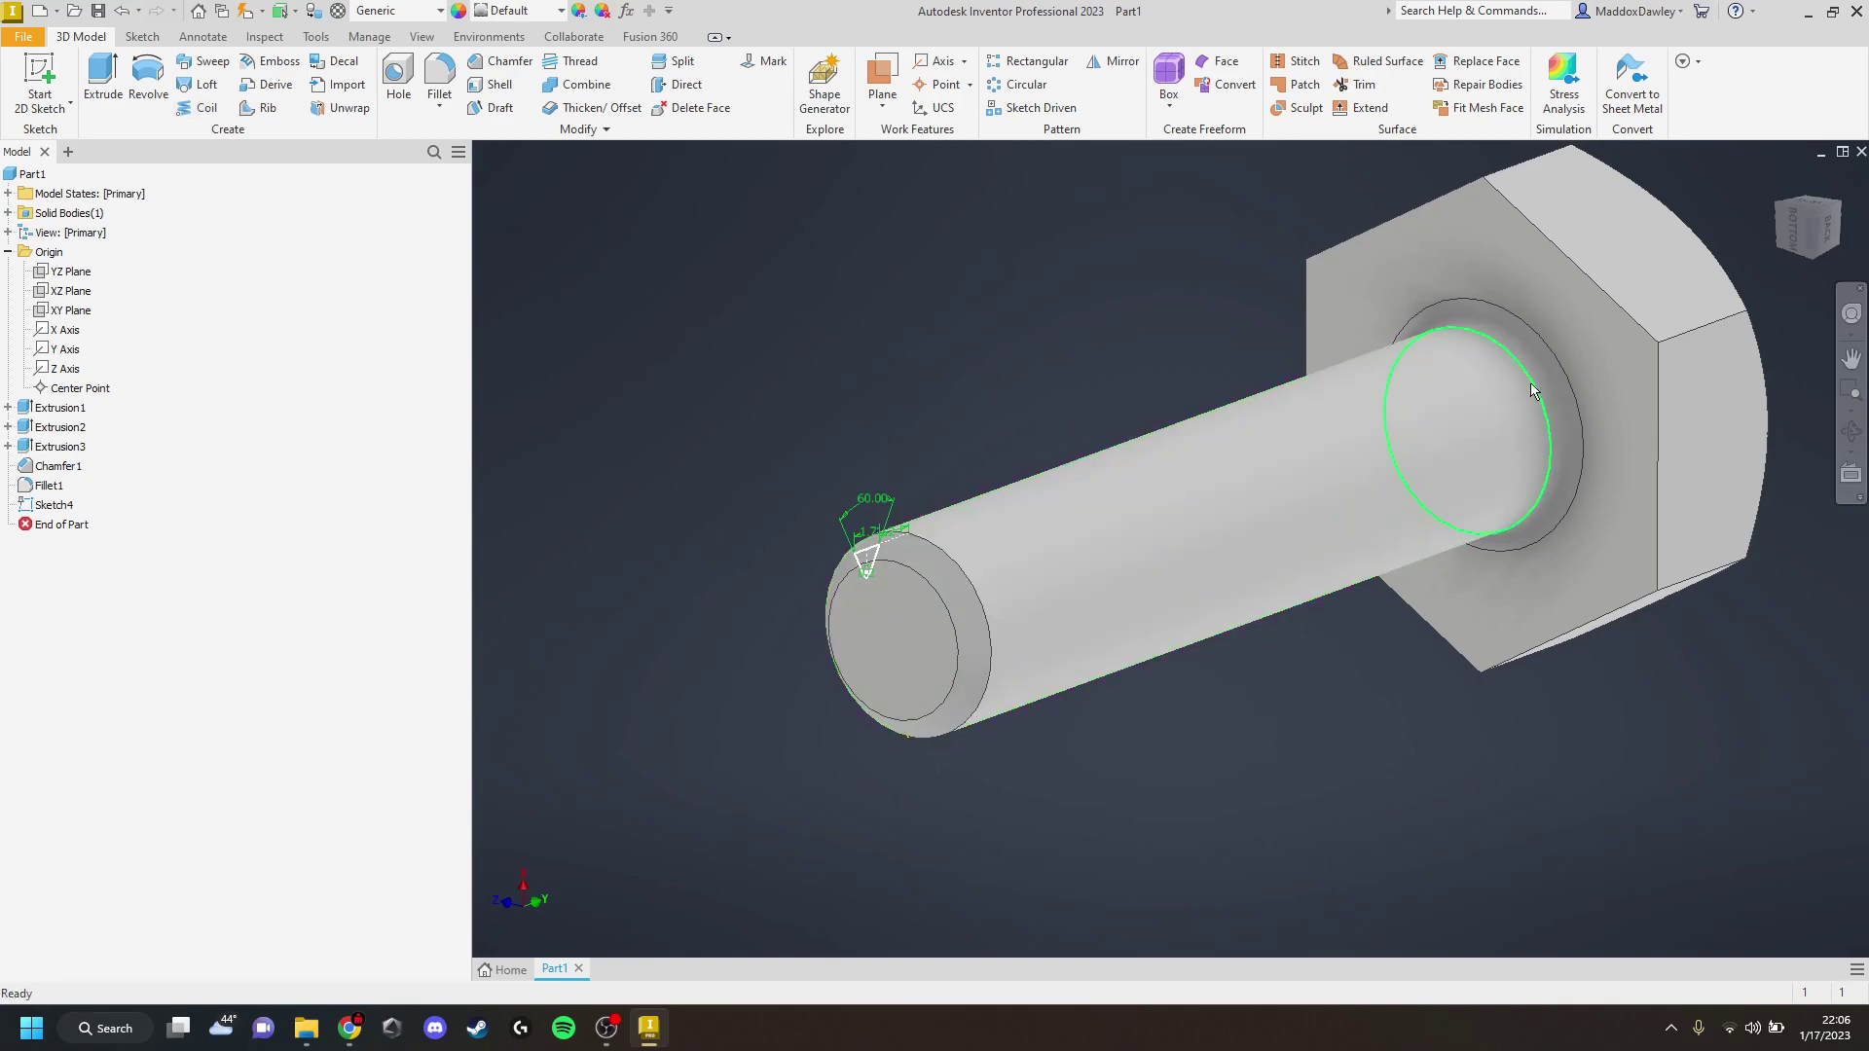
pyautogui.click(192, 114)
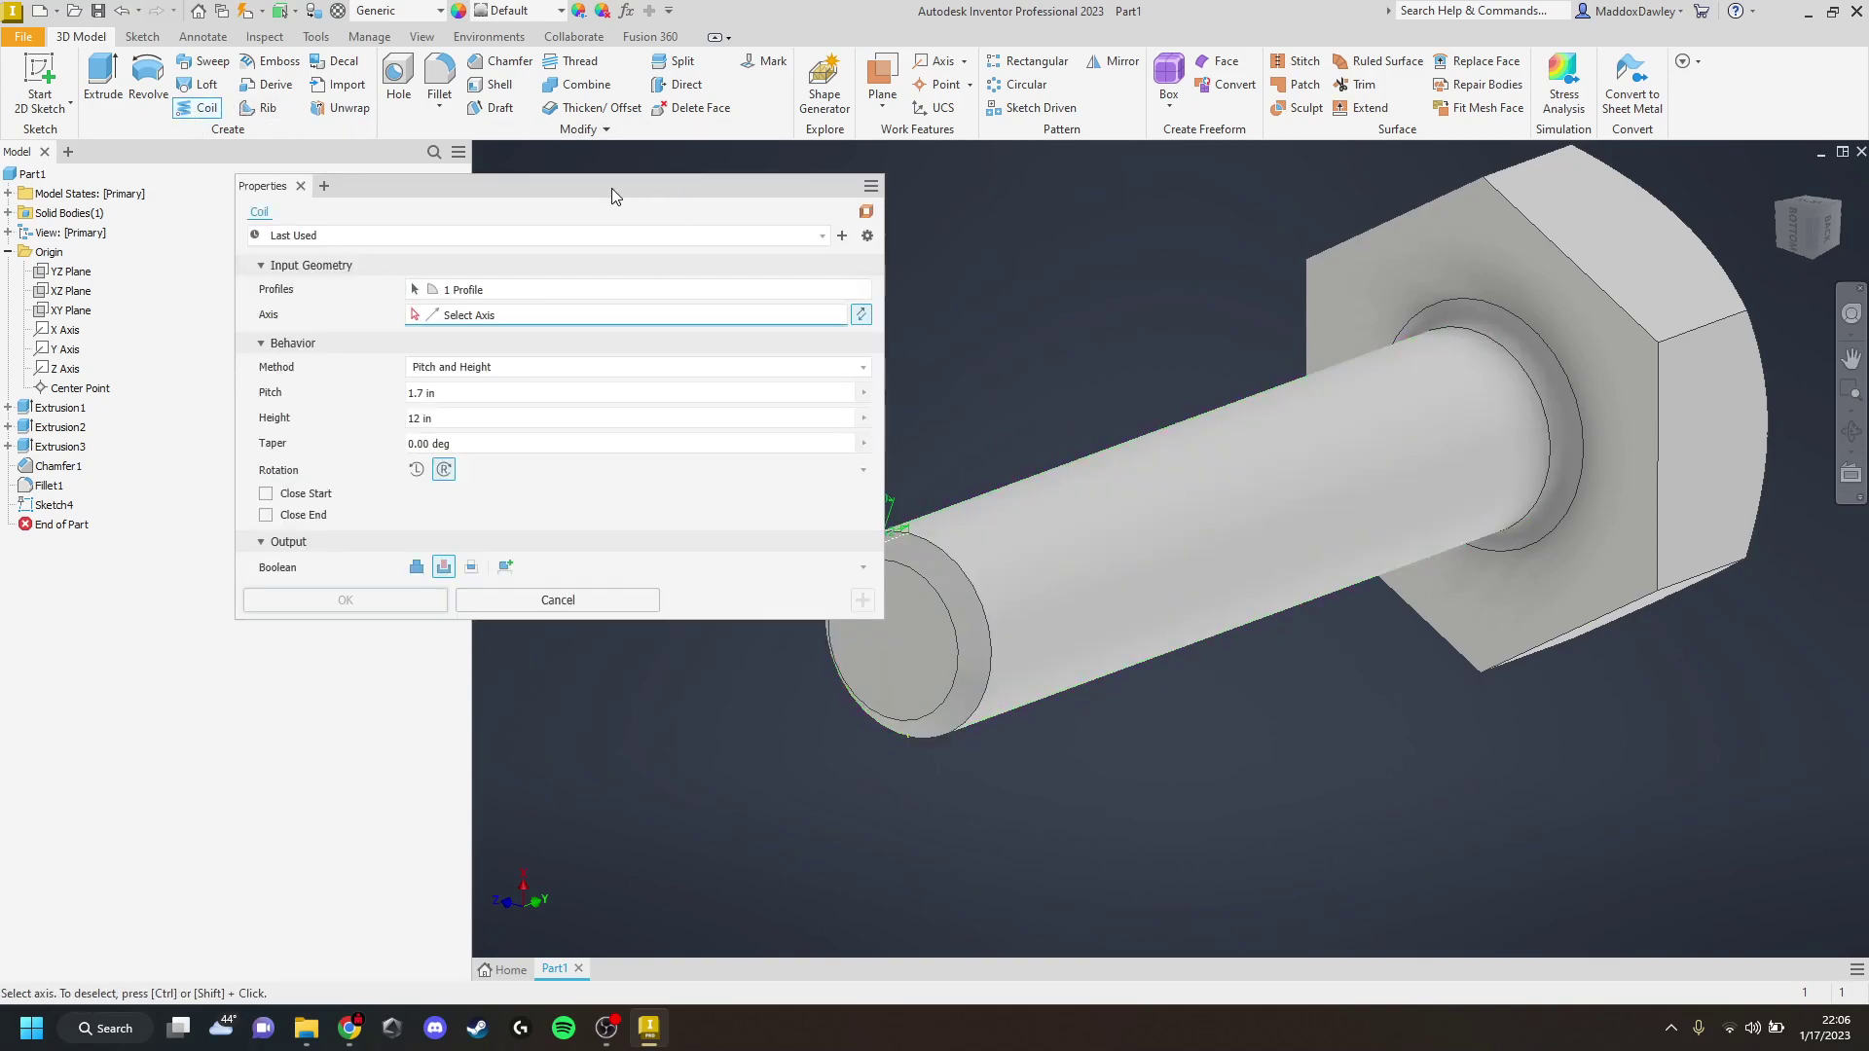
pyautogui.moveTo(611, 189); pyautogui.dragTo(430, 266)
pyautogui.moveTo(966, 150); pyautogui.dragTo(619, 334)
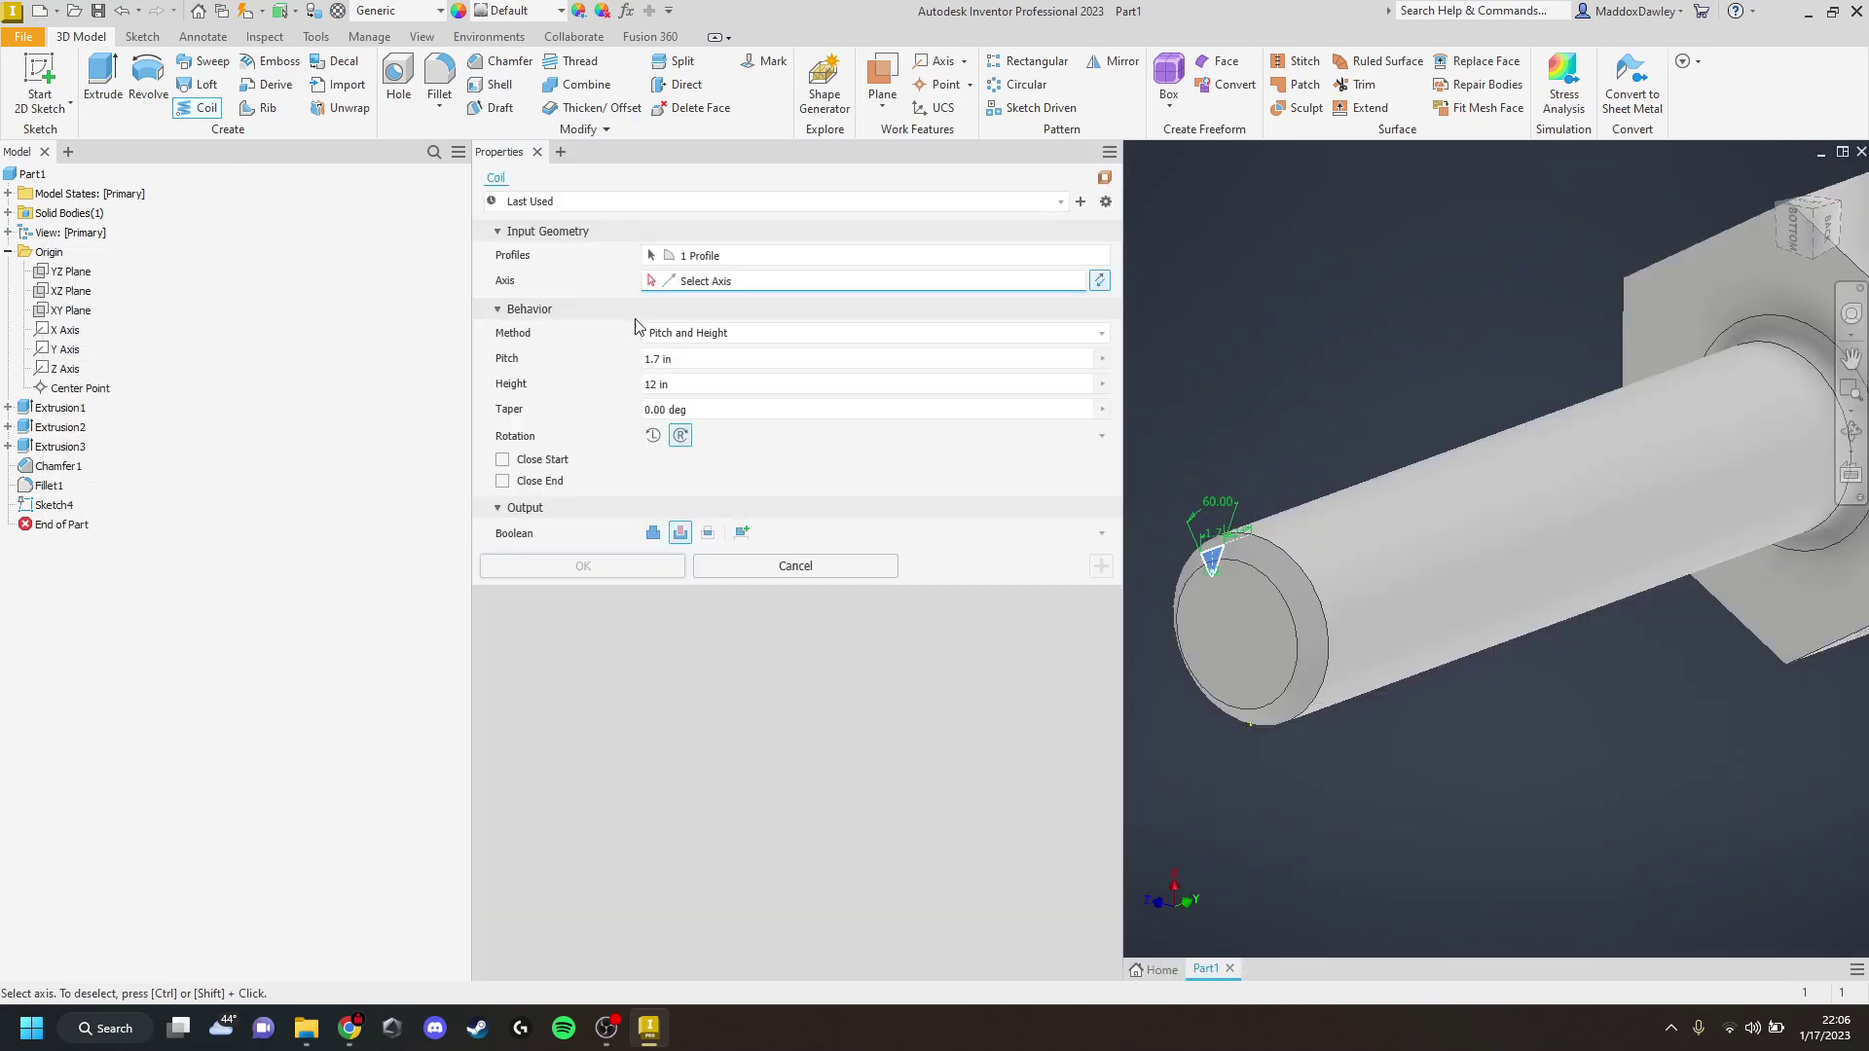
pyautogui.moveTo(829, 158); pyautogui.dragTo(541, 350)
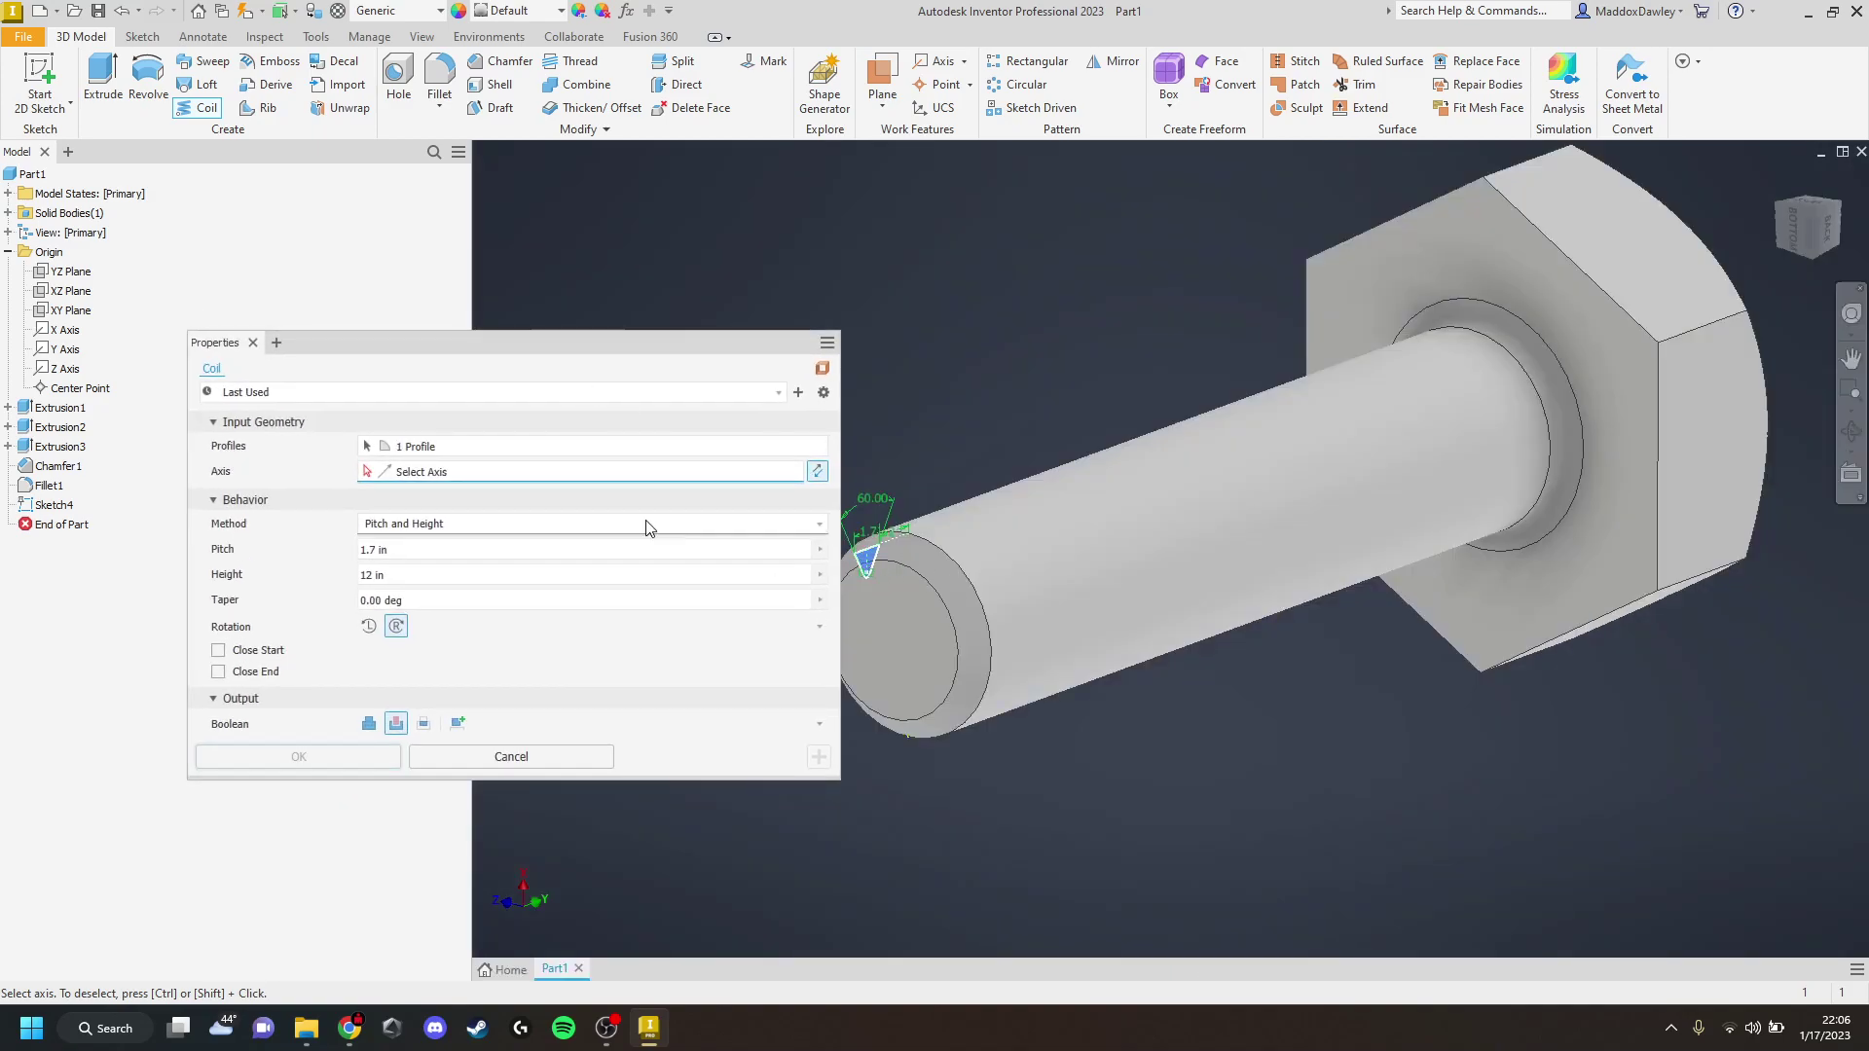
pyautogui.moveTo(492, 346); pyautogui.dragTo(379, 441)
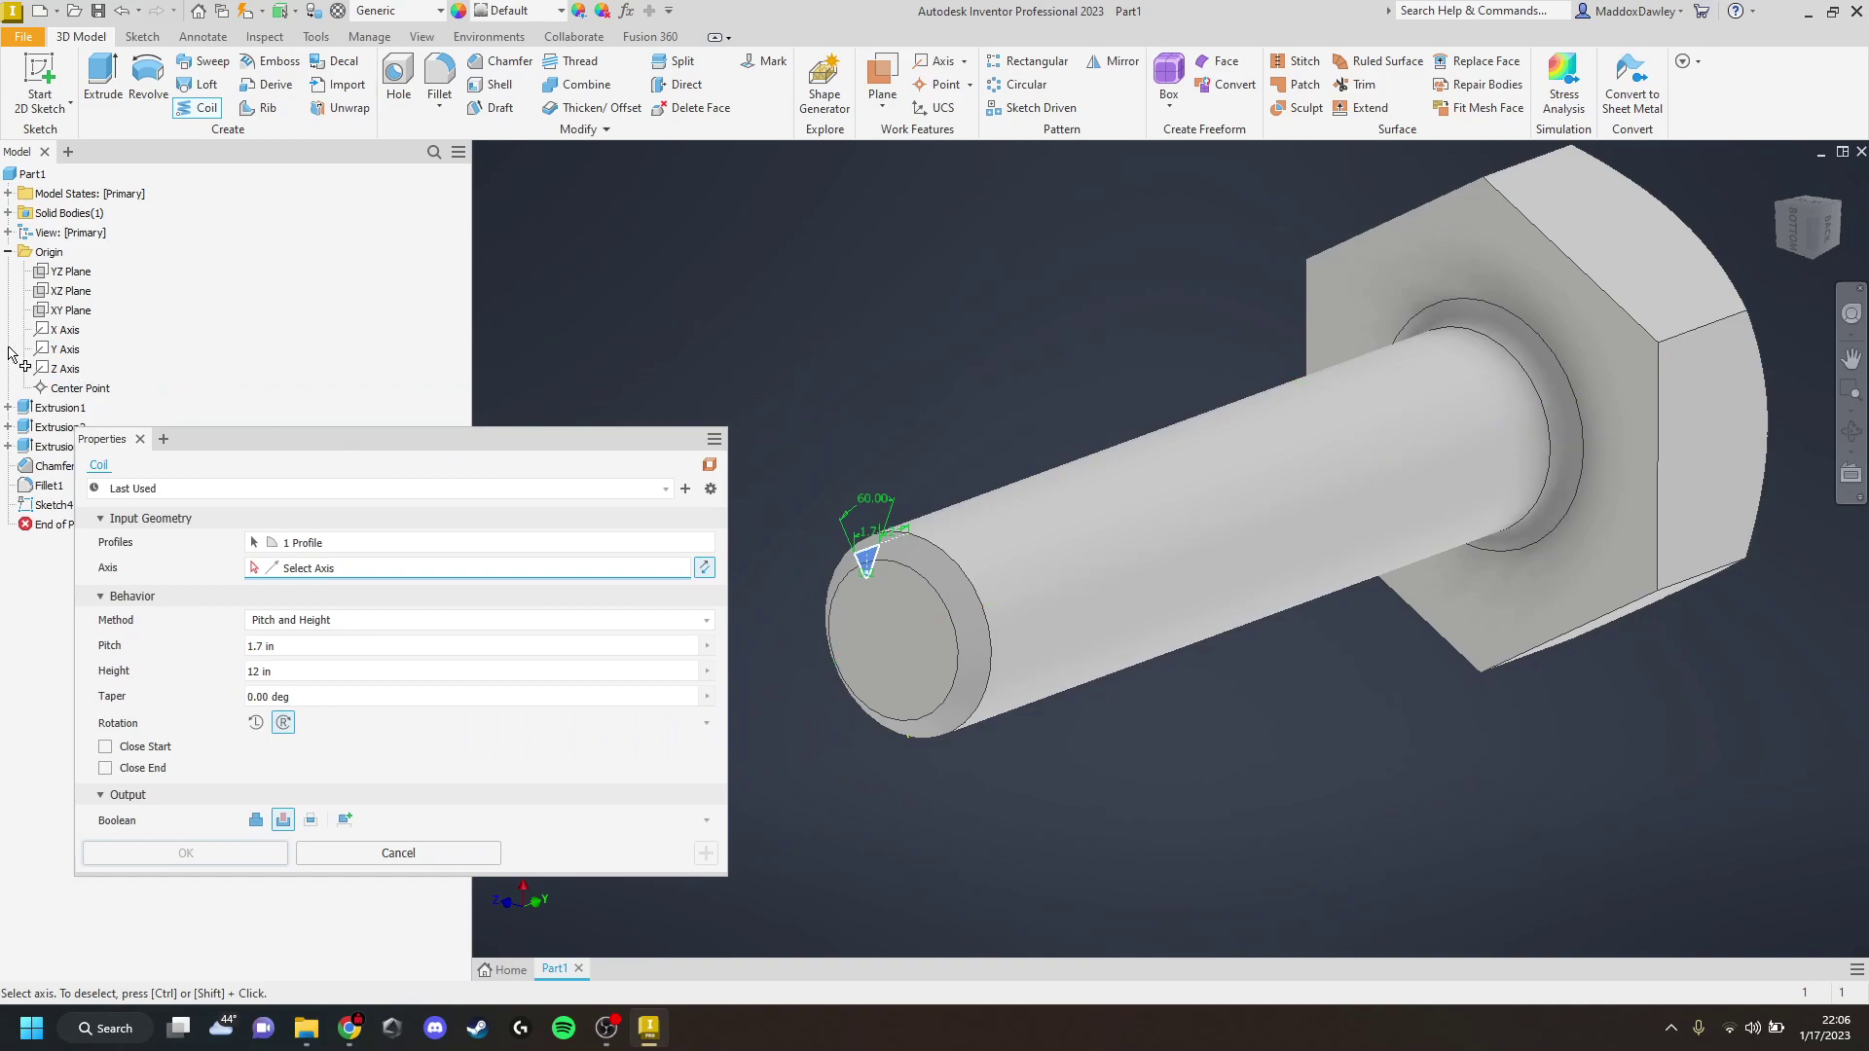
pyautogui.click(43, 353)
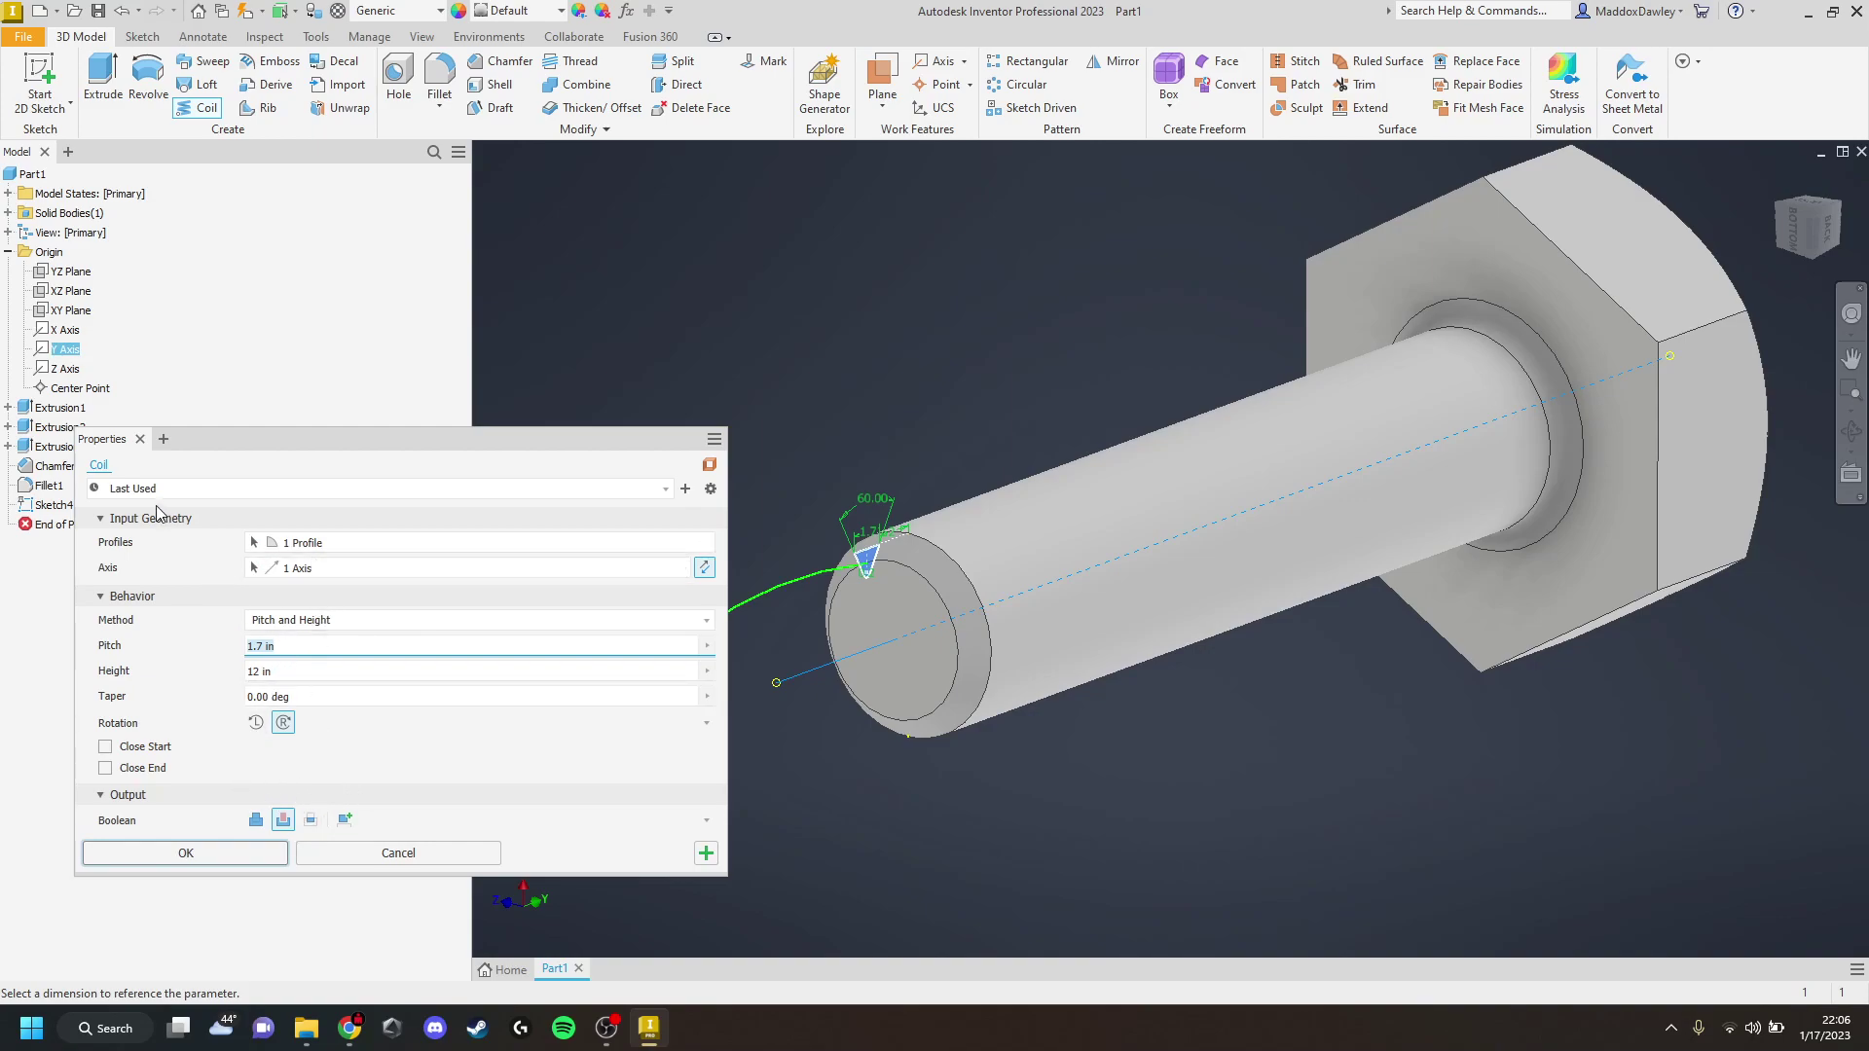
# Set the coil's height to 40 mm, using the Pitch and Height method
pyautogui.click(302, 673)
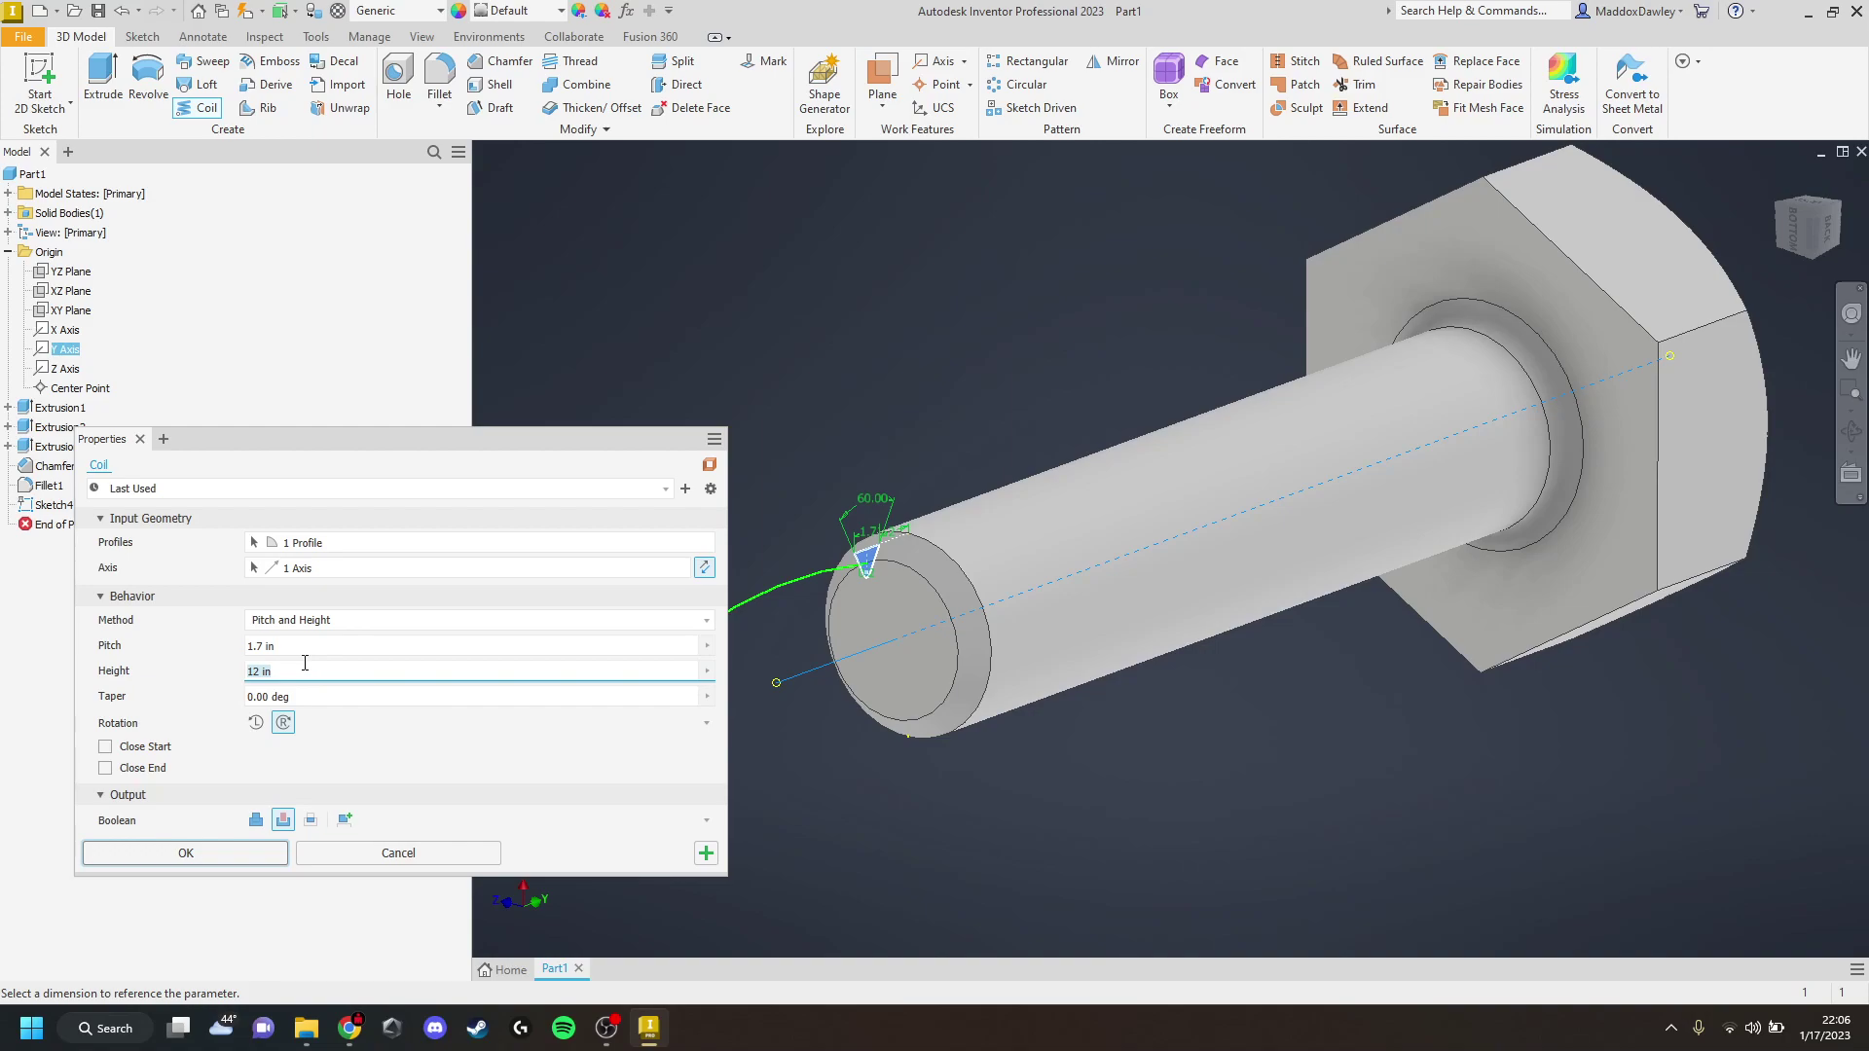
pyautogui.moveTo(928, 741); pyautogui.dragTo(1325, 621, button='middle')
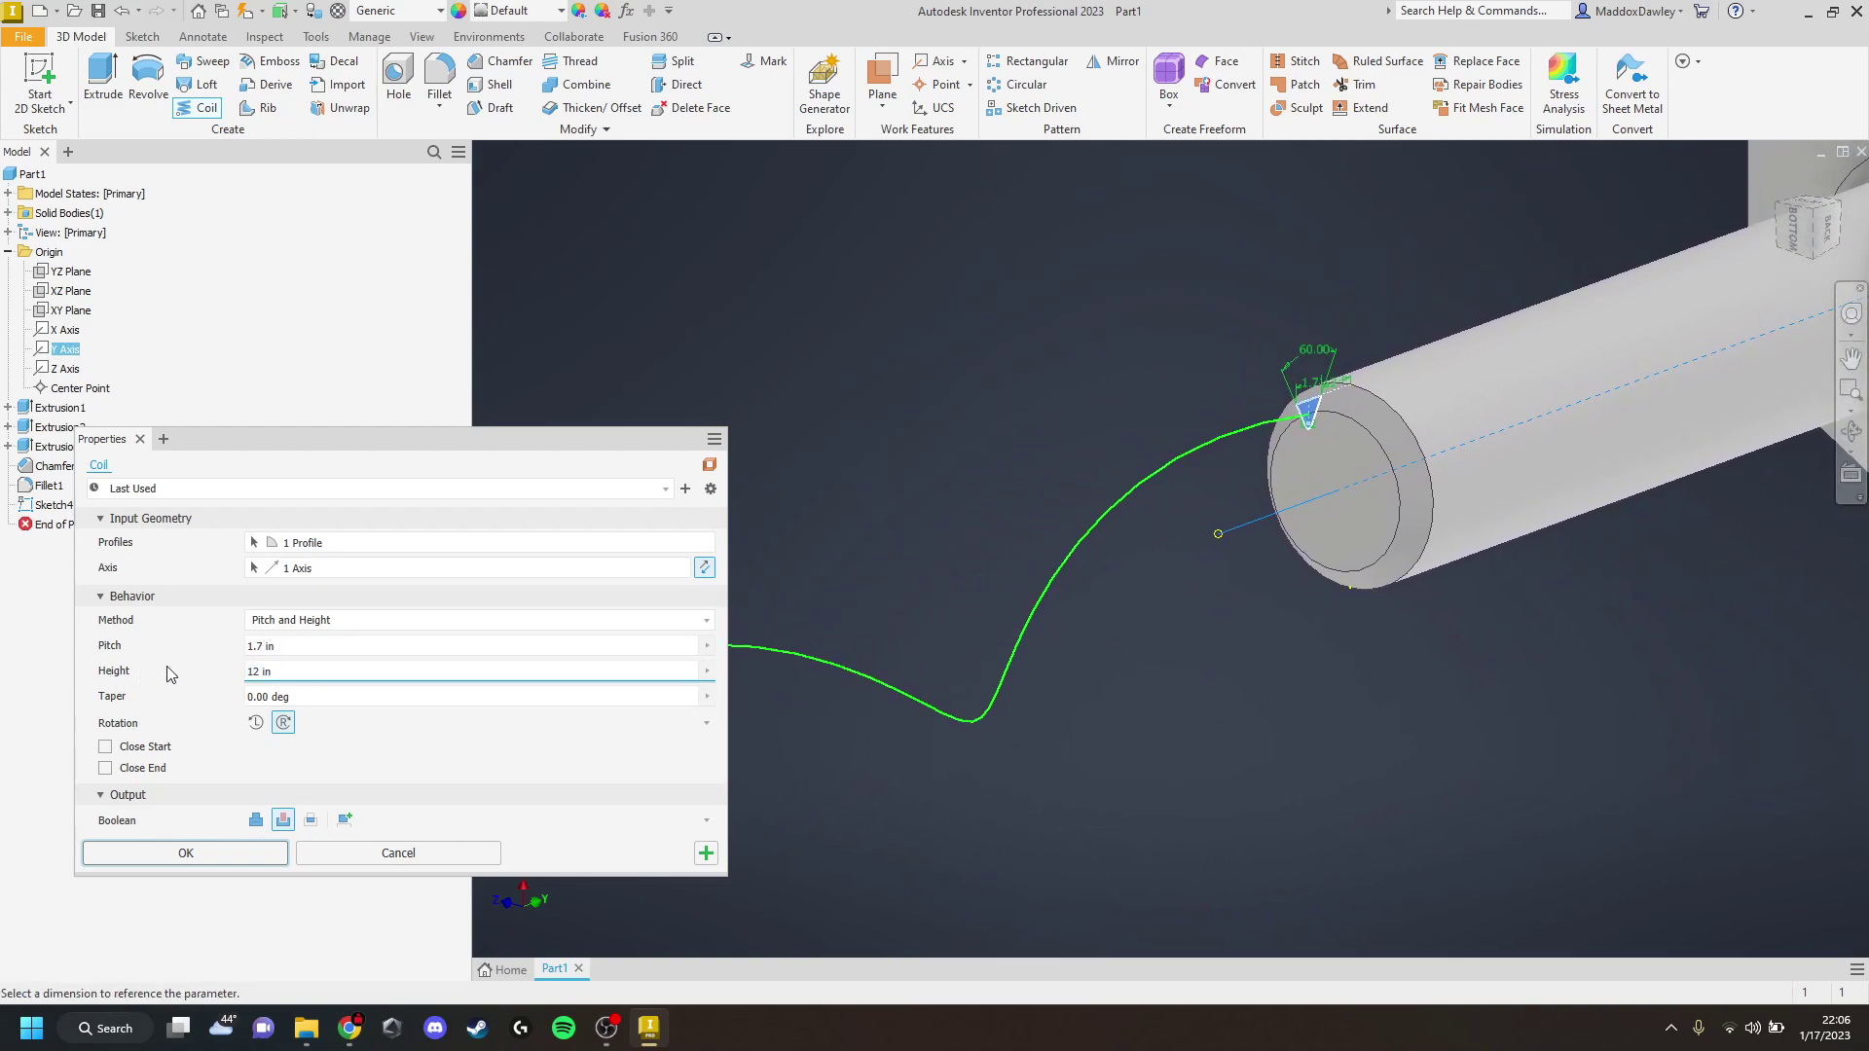
pyautogui.click(289, 646)
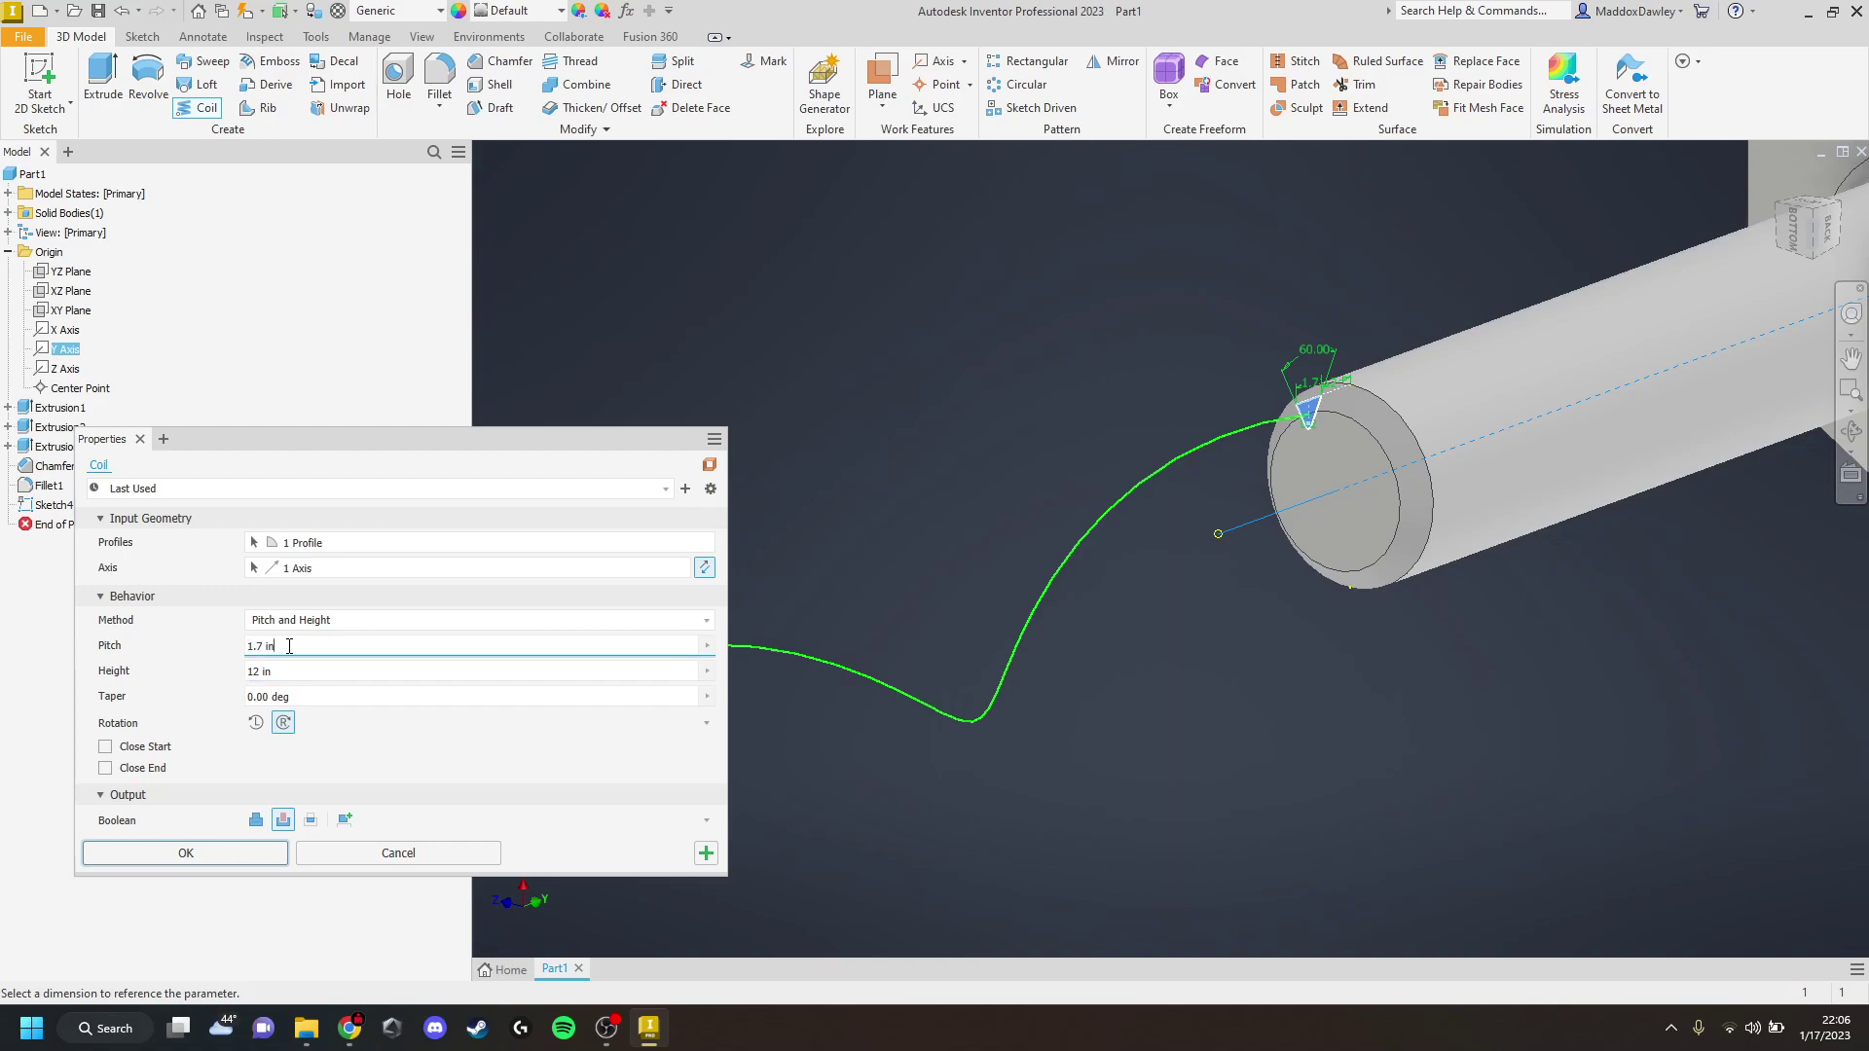
pyautogui.click(295, 672)
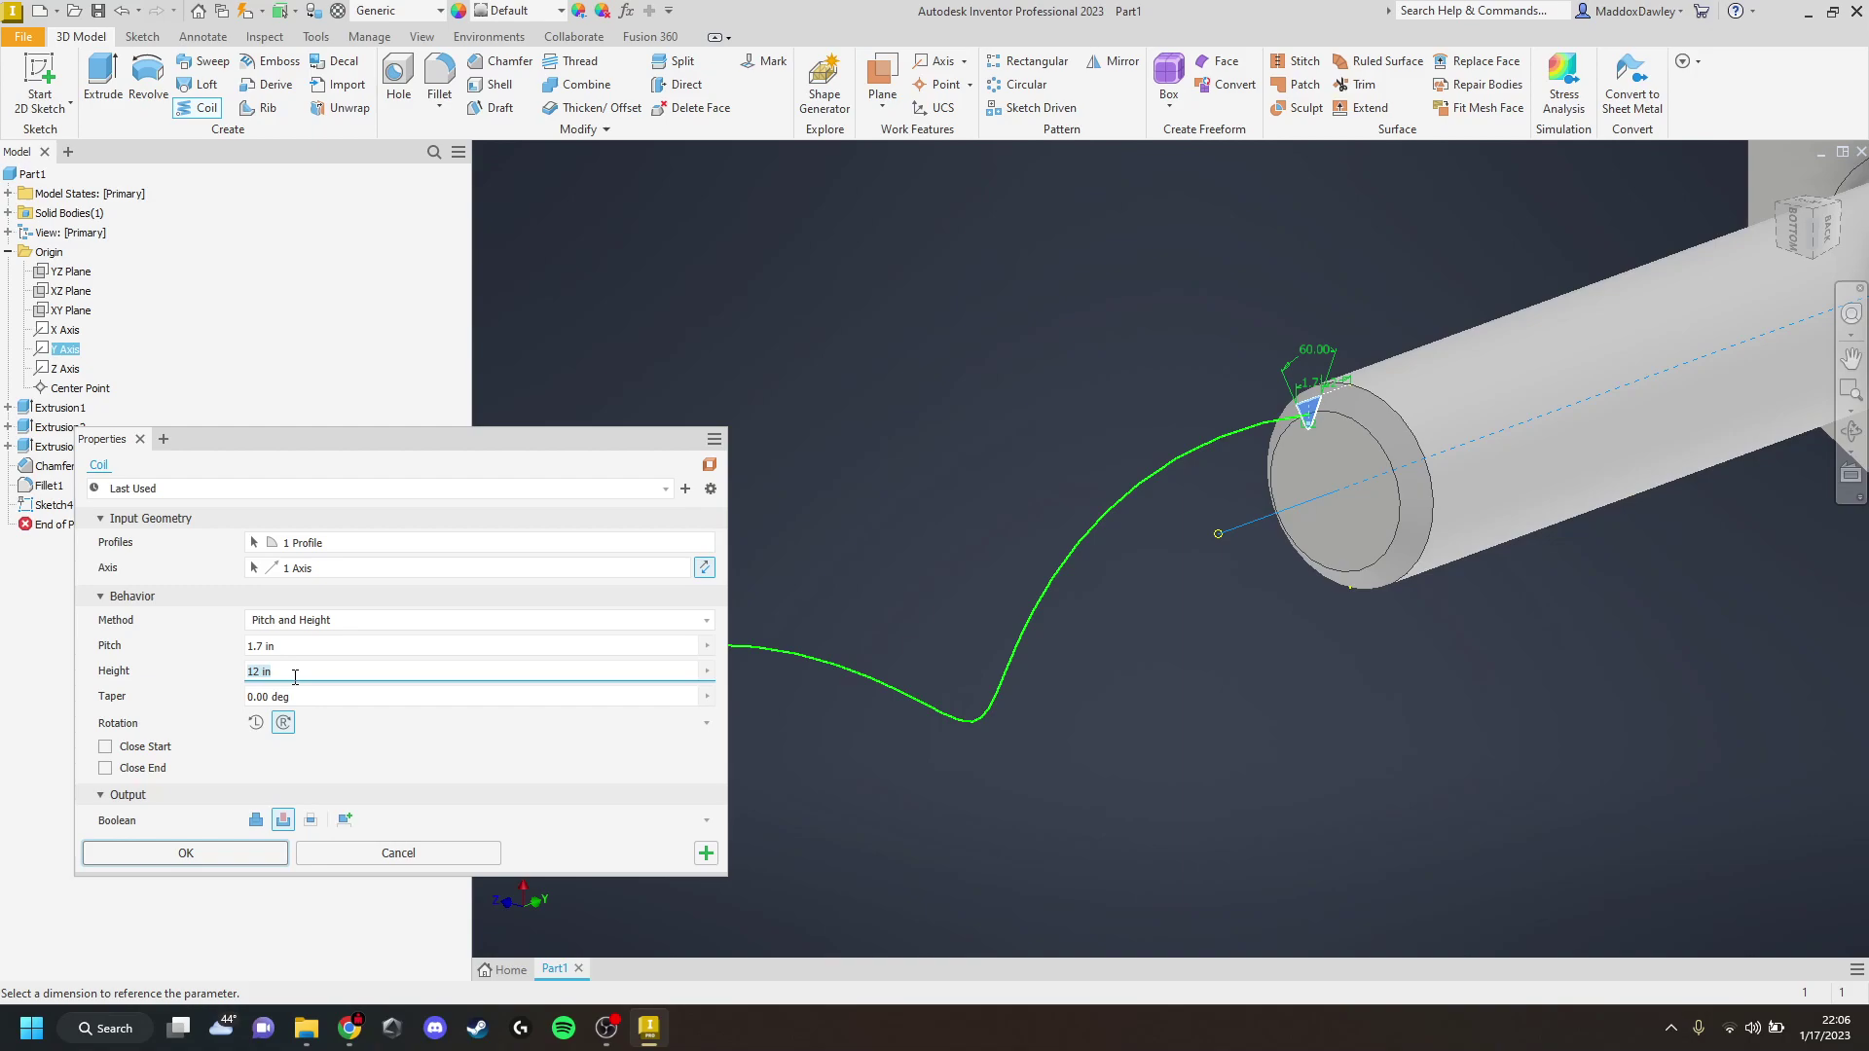
pyautogui.write('40')
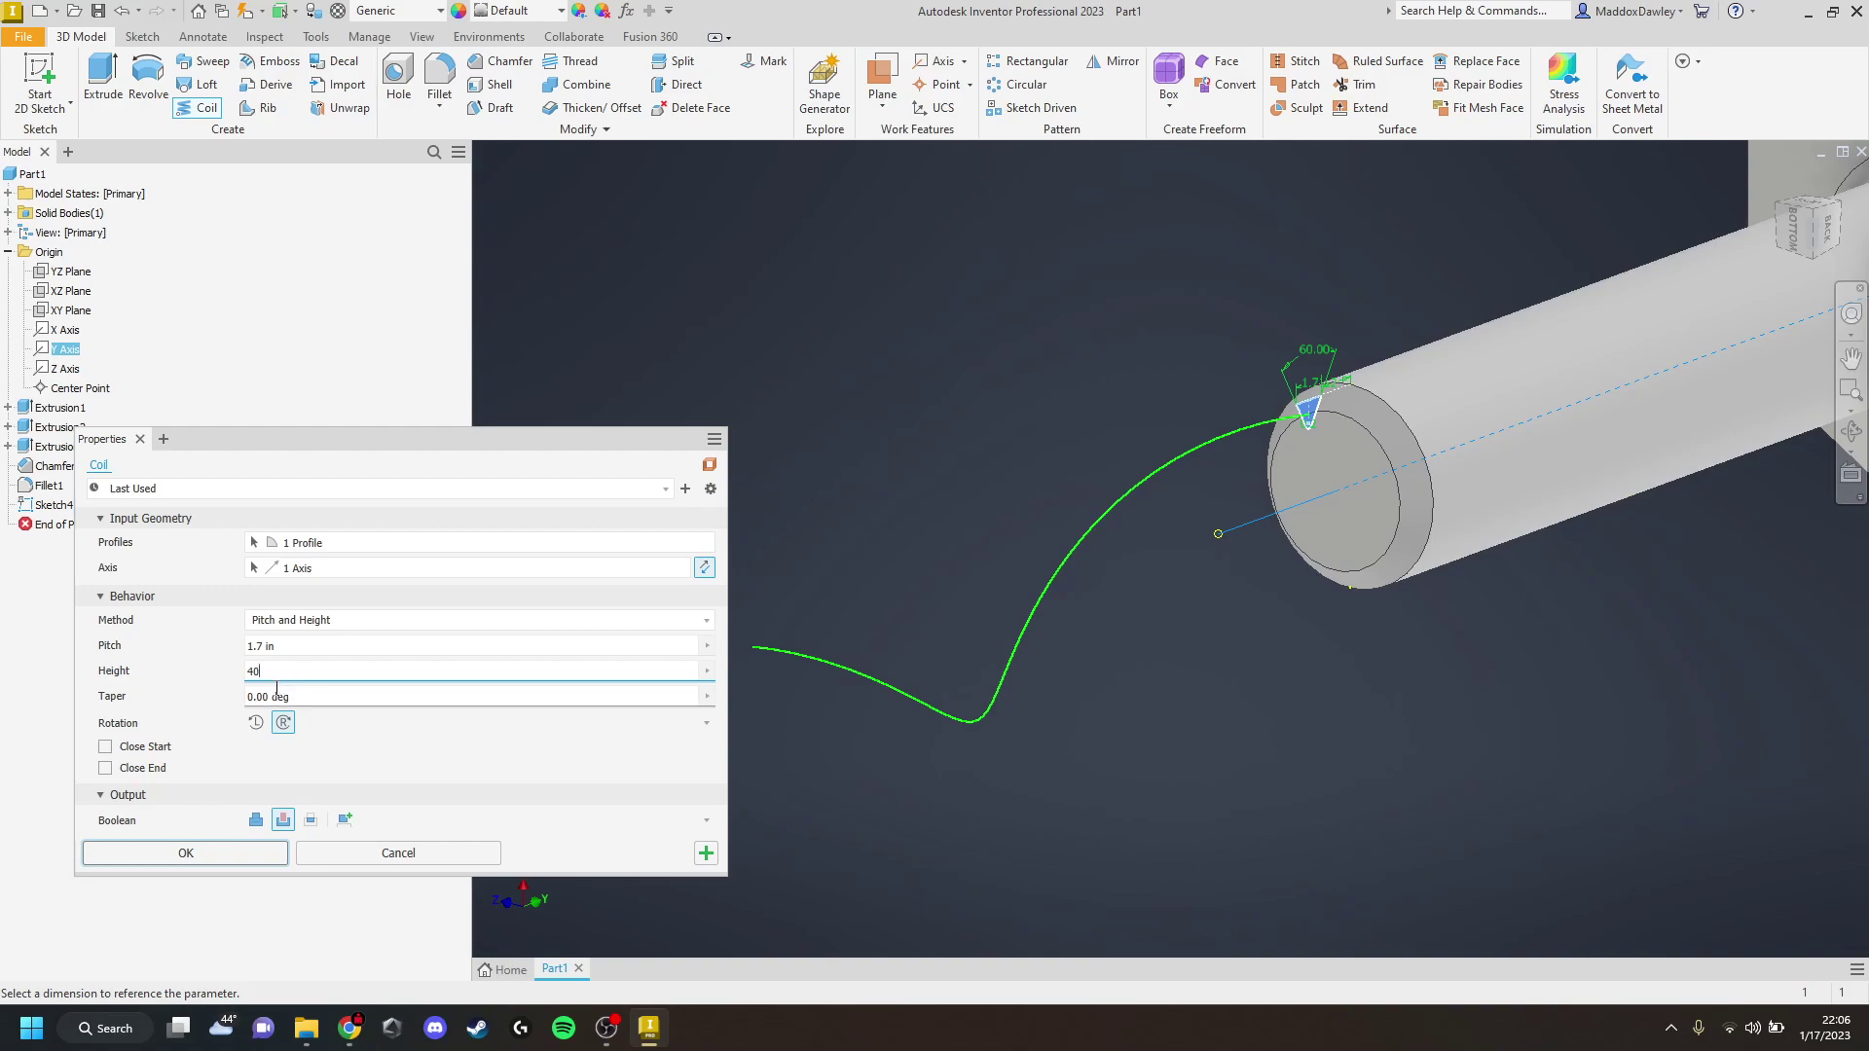
pyautogui.click(354, 624)
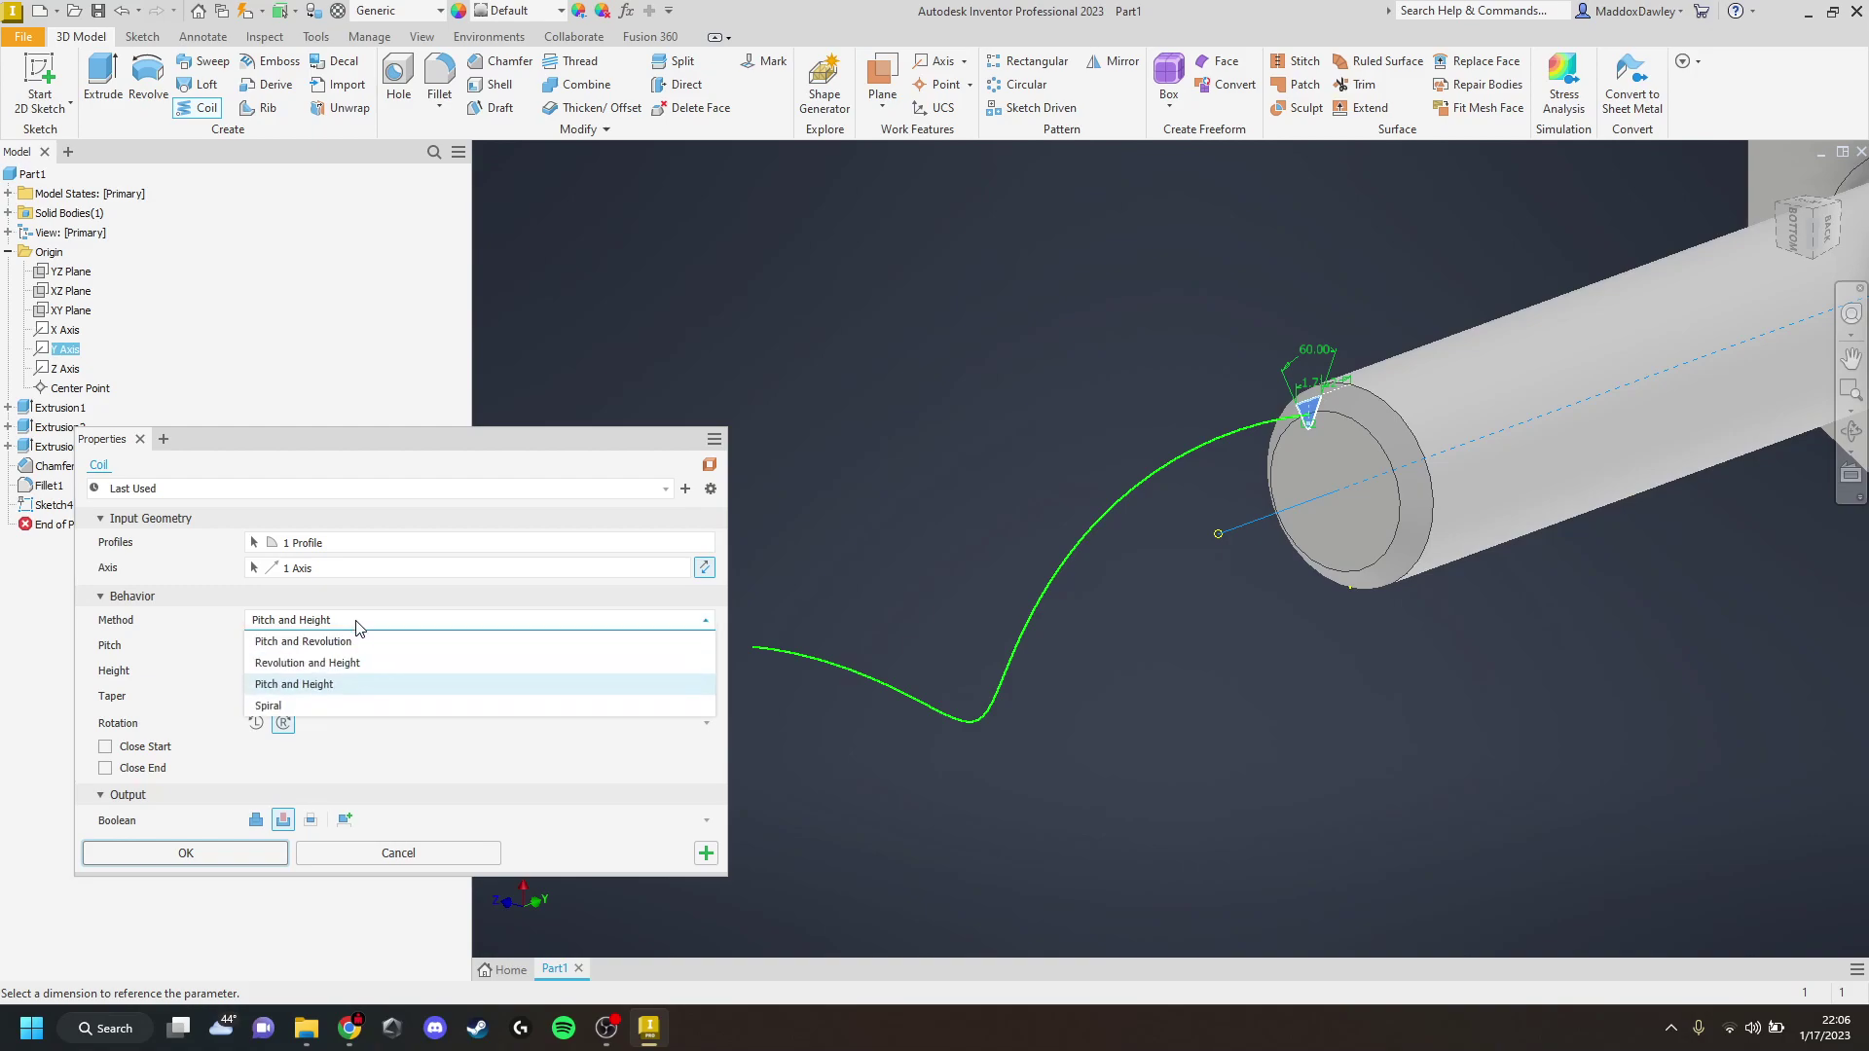
pyautogui.click(349, 685)
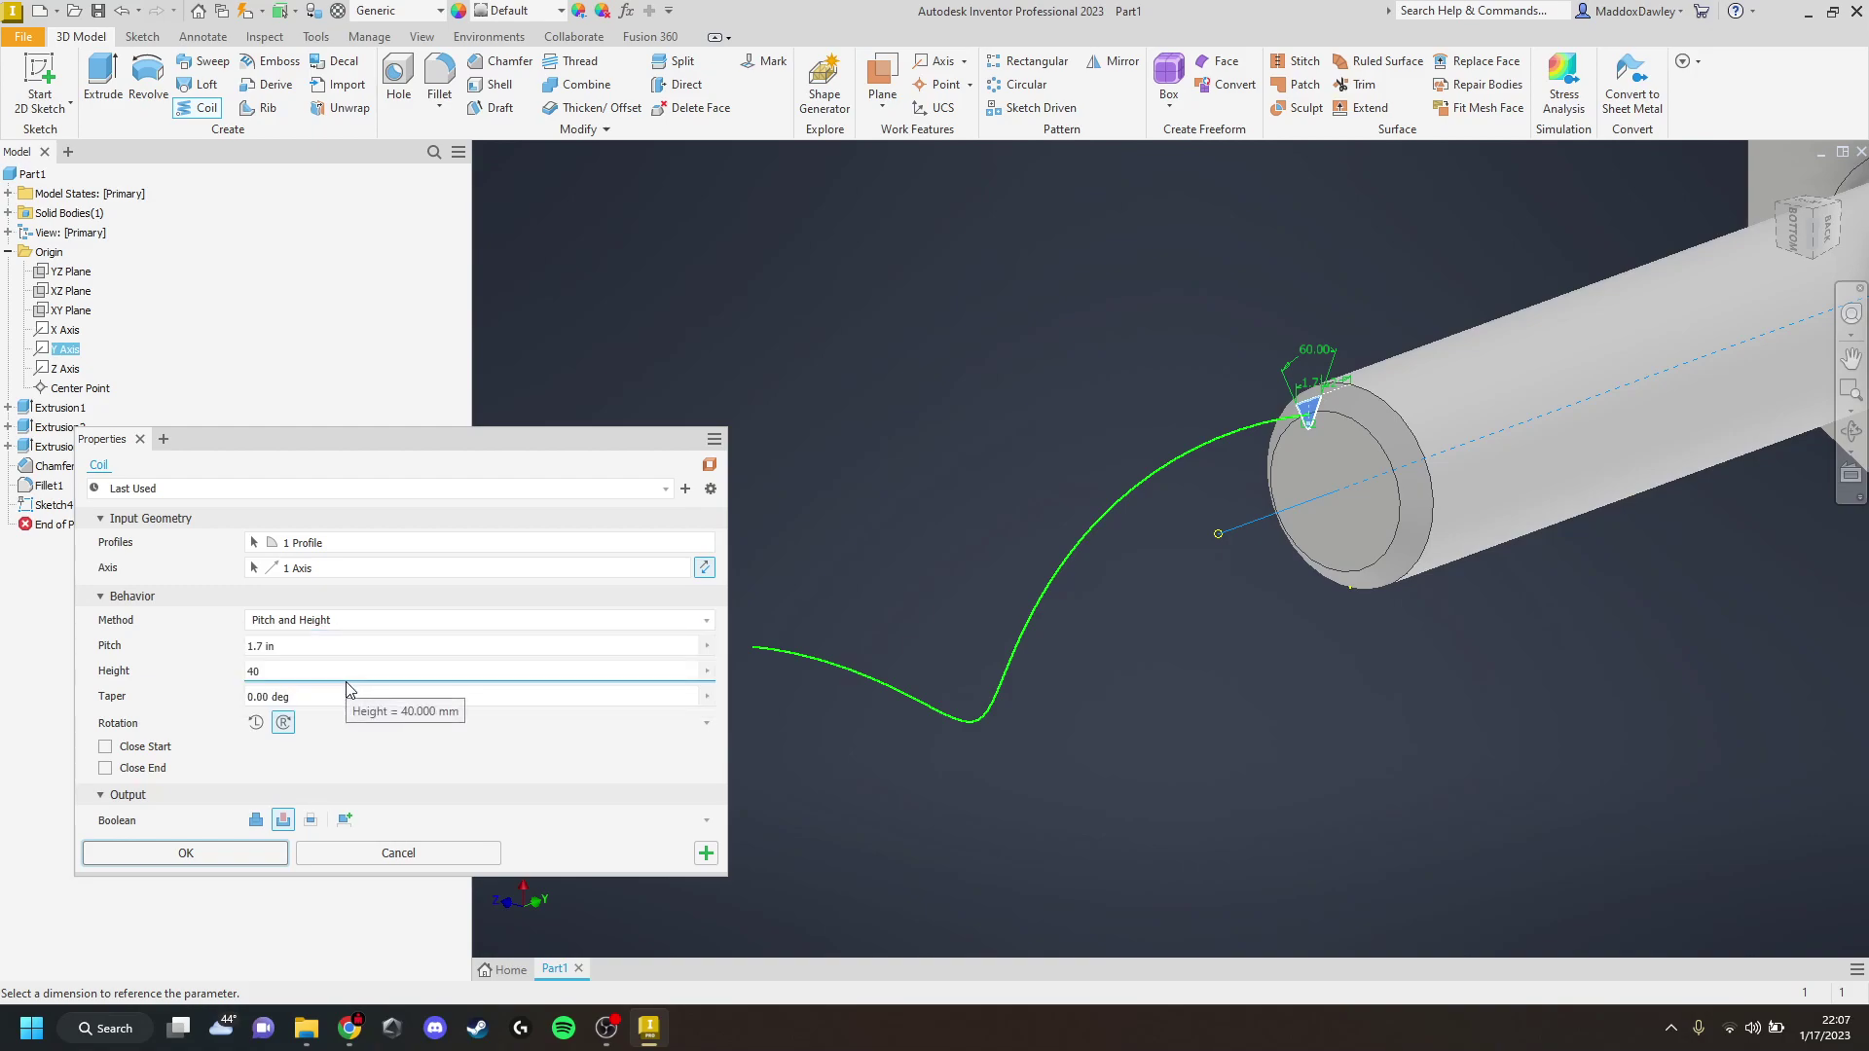
# Set the coil's pitch to 1.7 mm
pyautogui.click(285, 645)
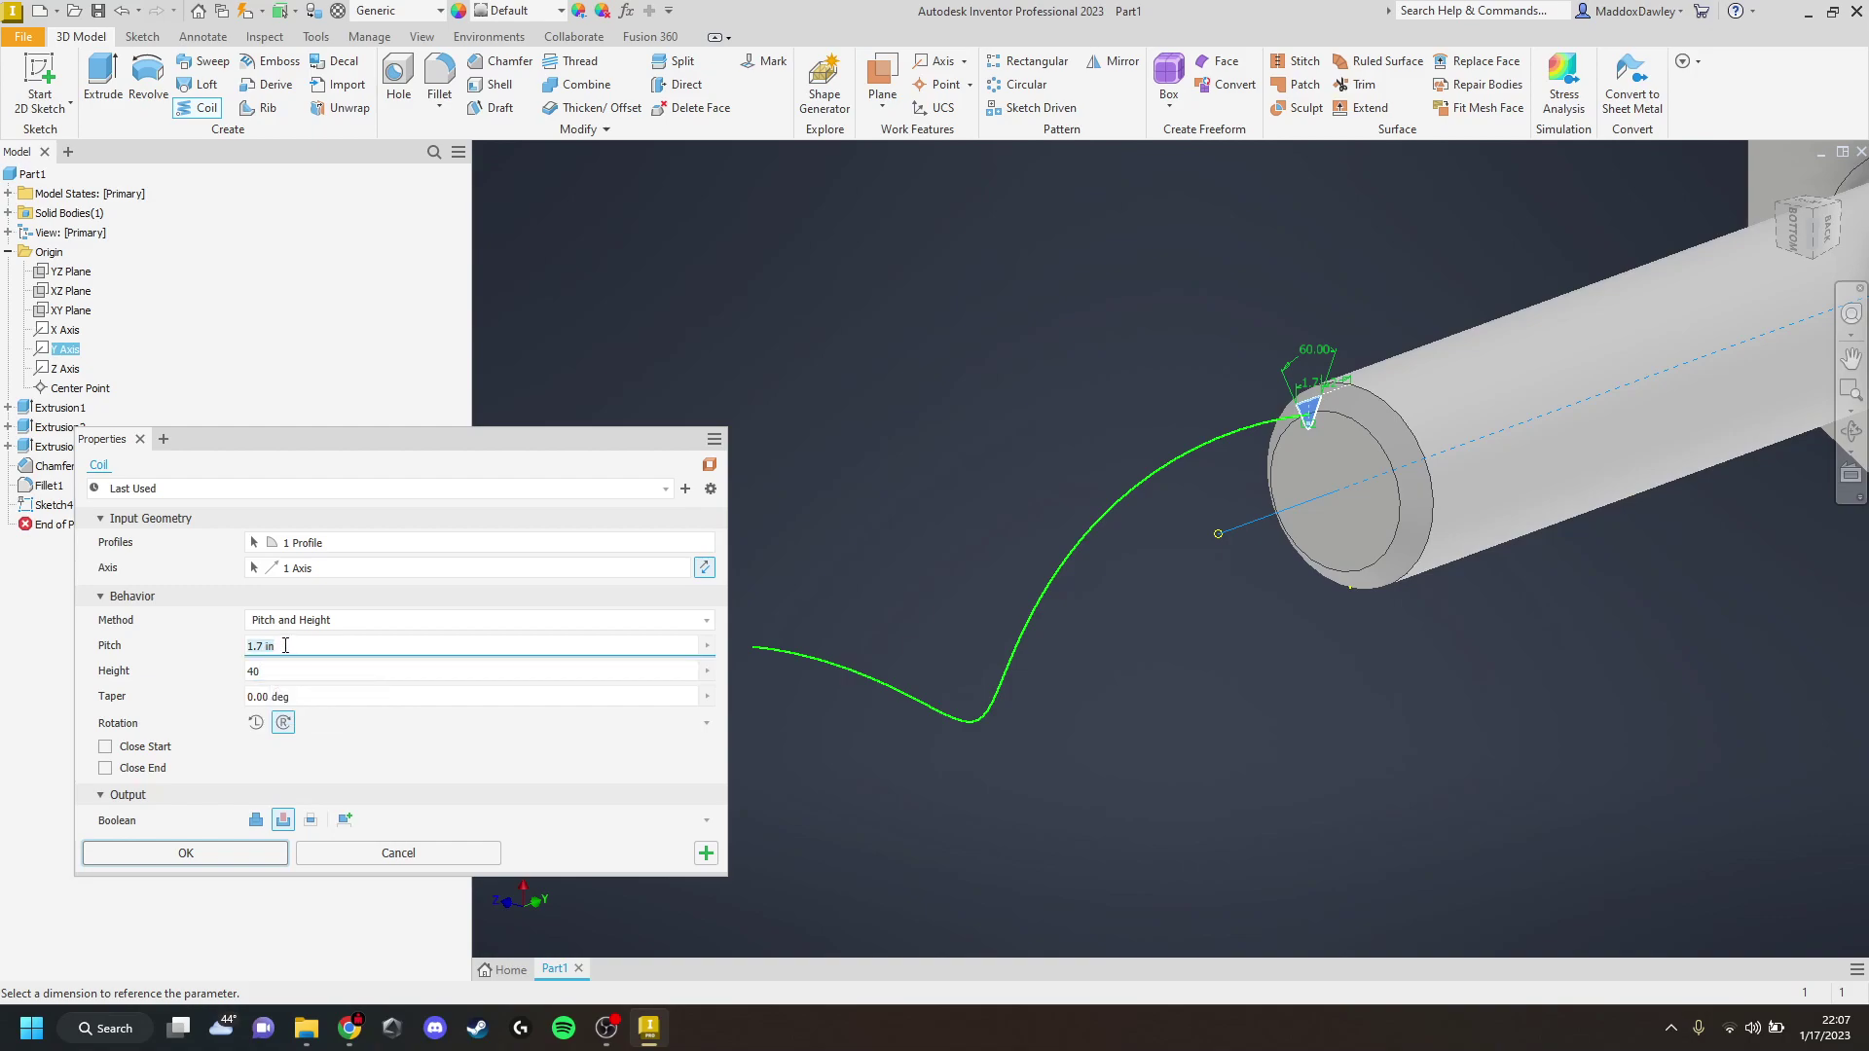
pyautogui.press('BackSpace')
pyautogui.press('BackSpace')
pyautogui.press('BackSpace')
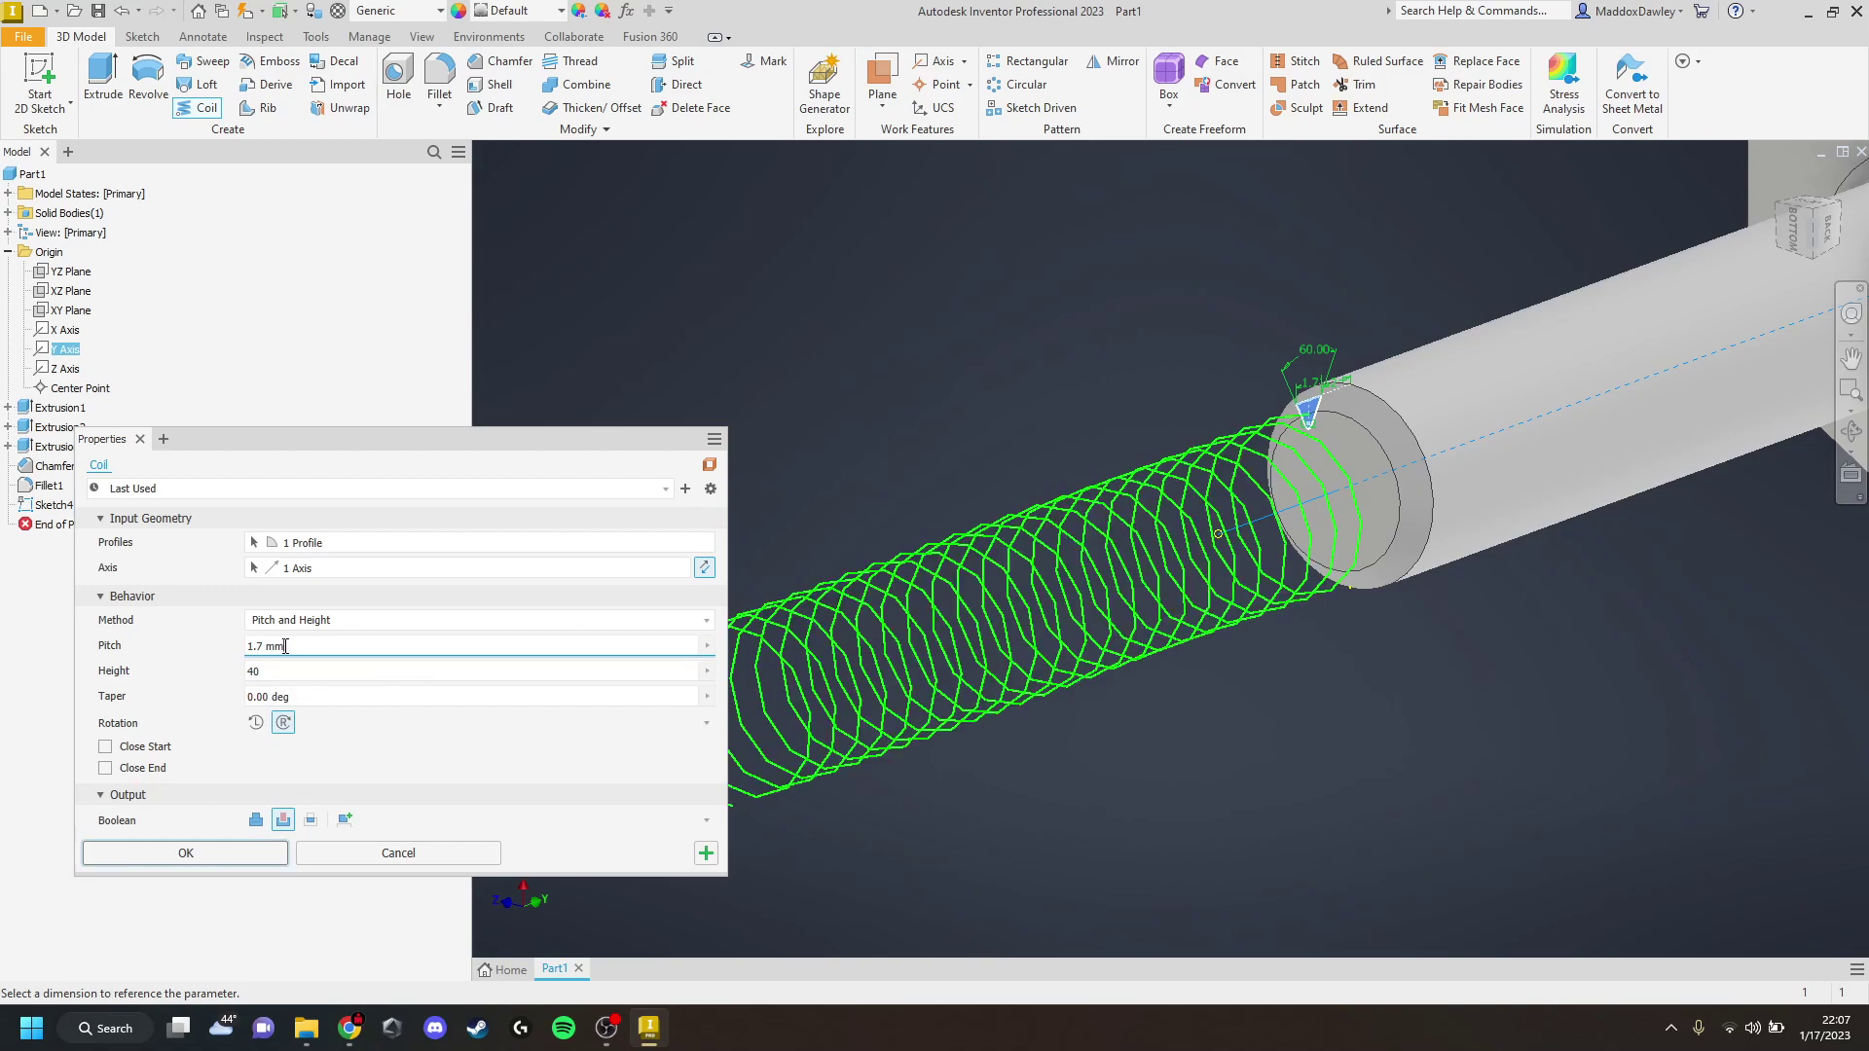
pyautogui.click(282, 668)
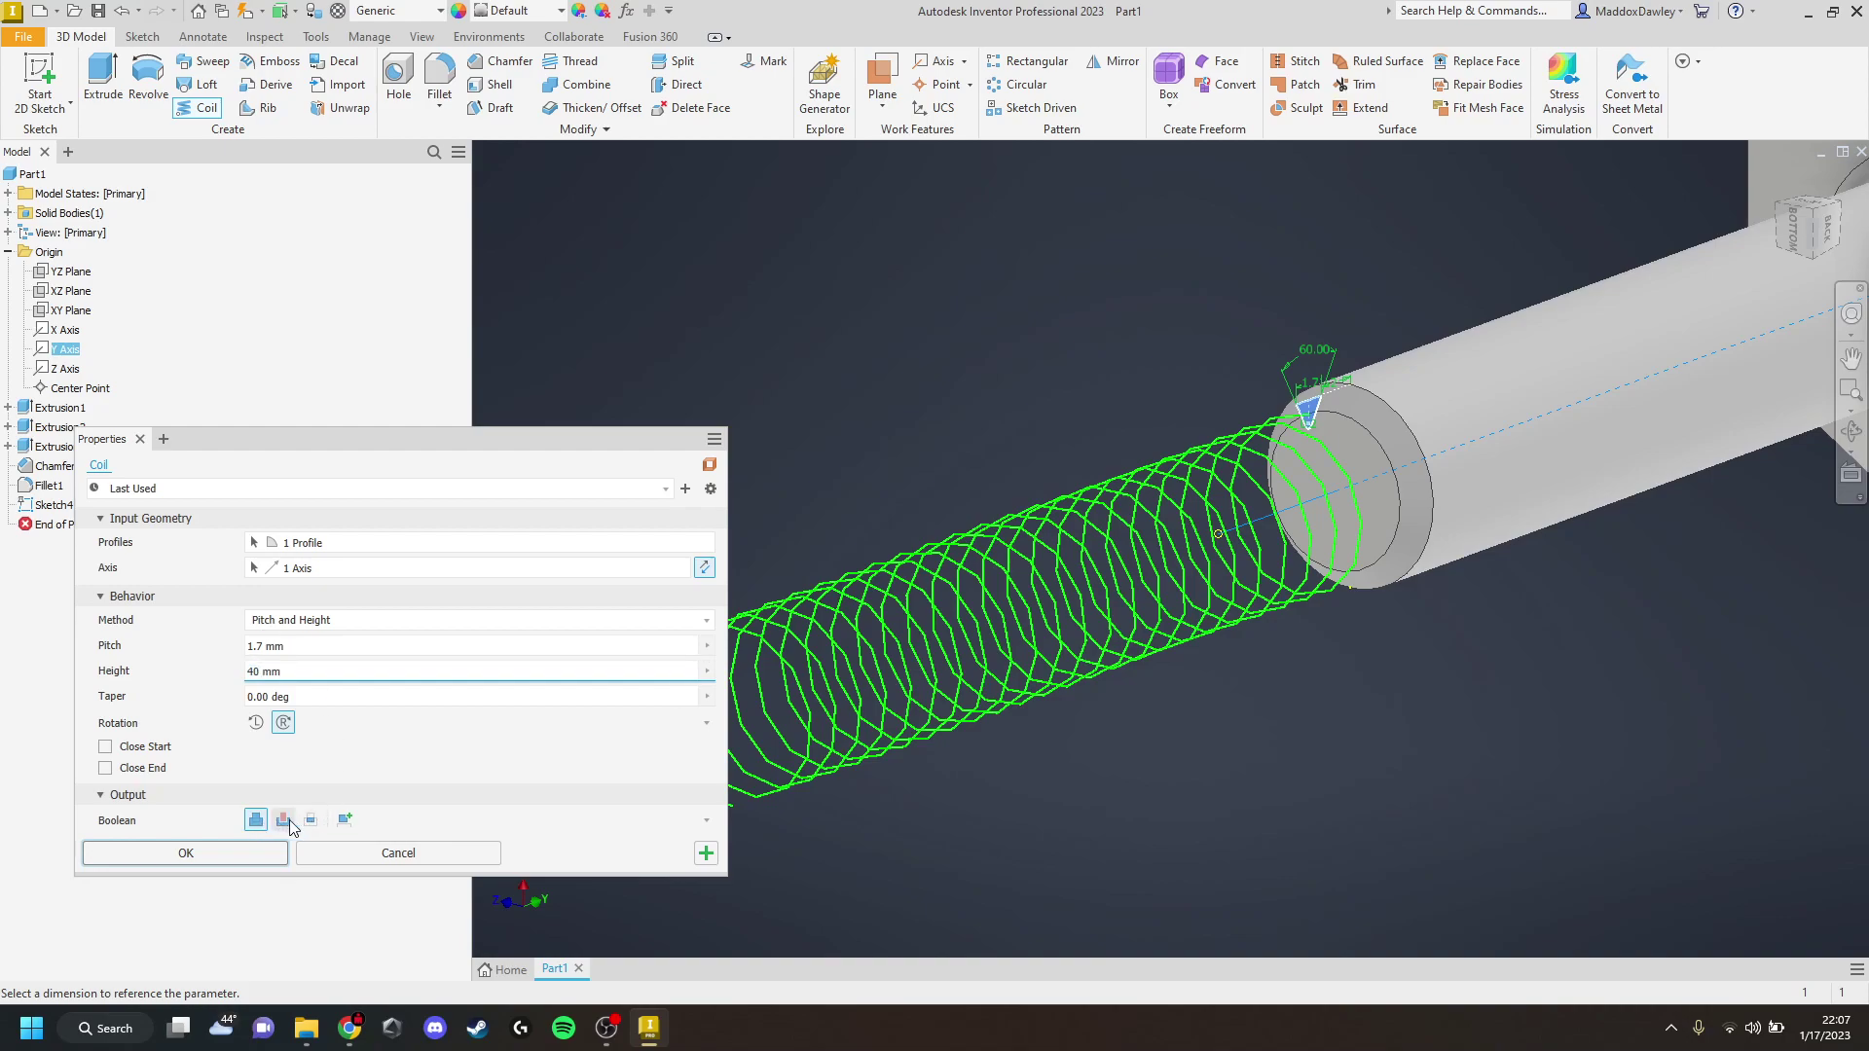
# Reverse the coil's axis direction so it runs along the shank, and cut the right-hand thread into the bolt
pyautogui.moveTo(1224, 664); pyautogui.dragTo(956, 722, button='middle')
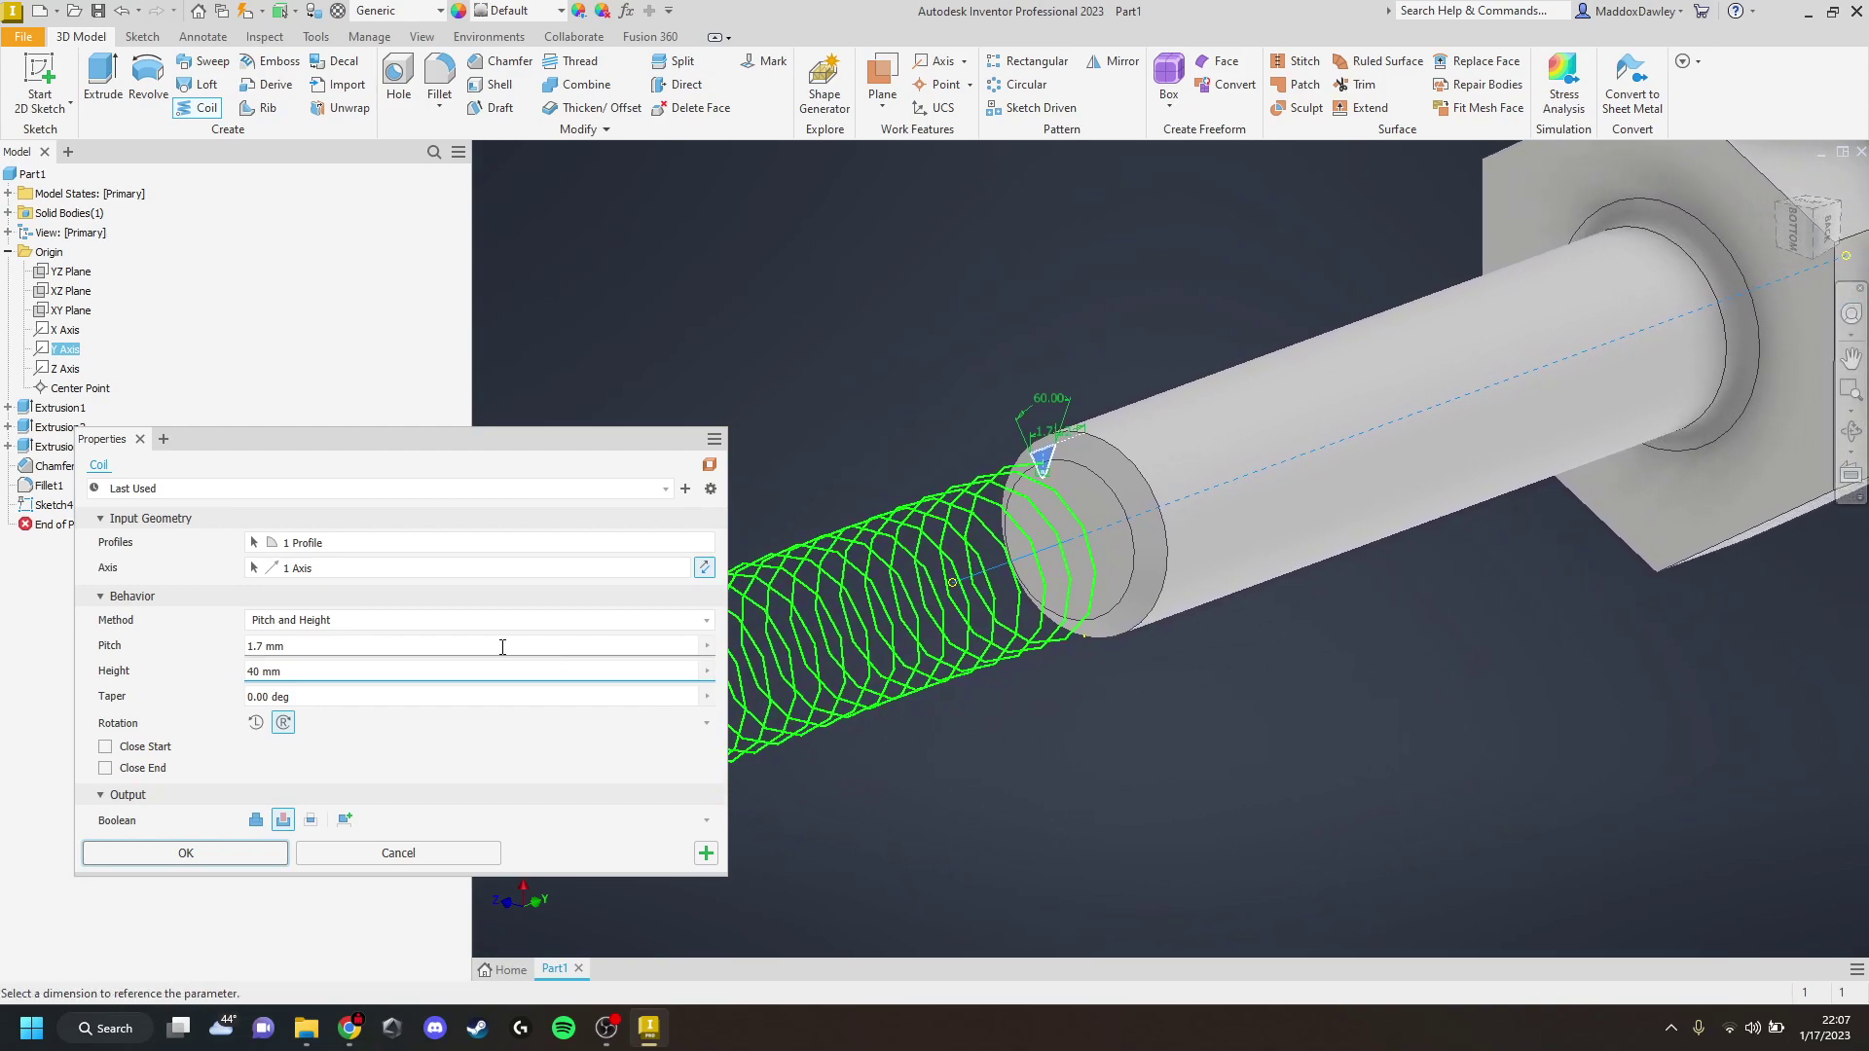
pyautogui.click(705, 568)
pyautogui.click(711, 575)
pyautogui.click(713, 574)
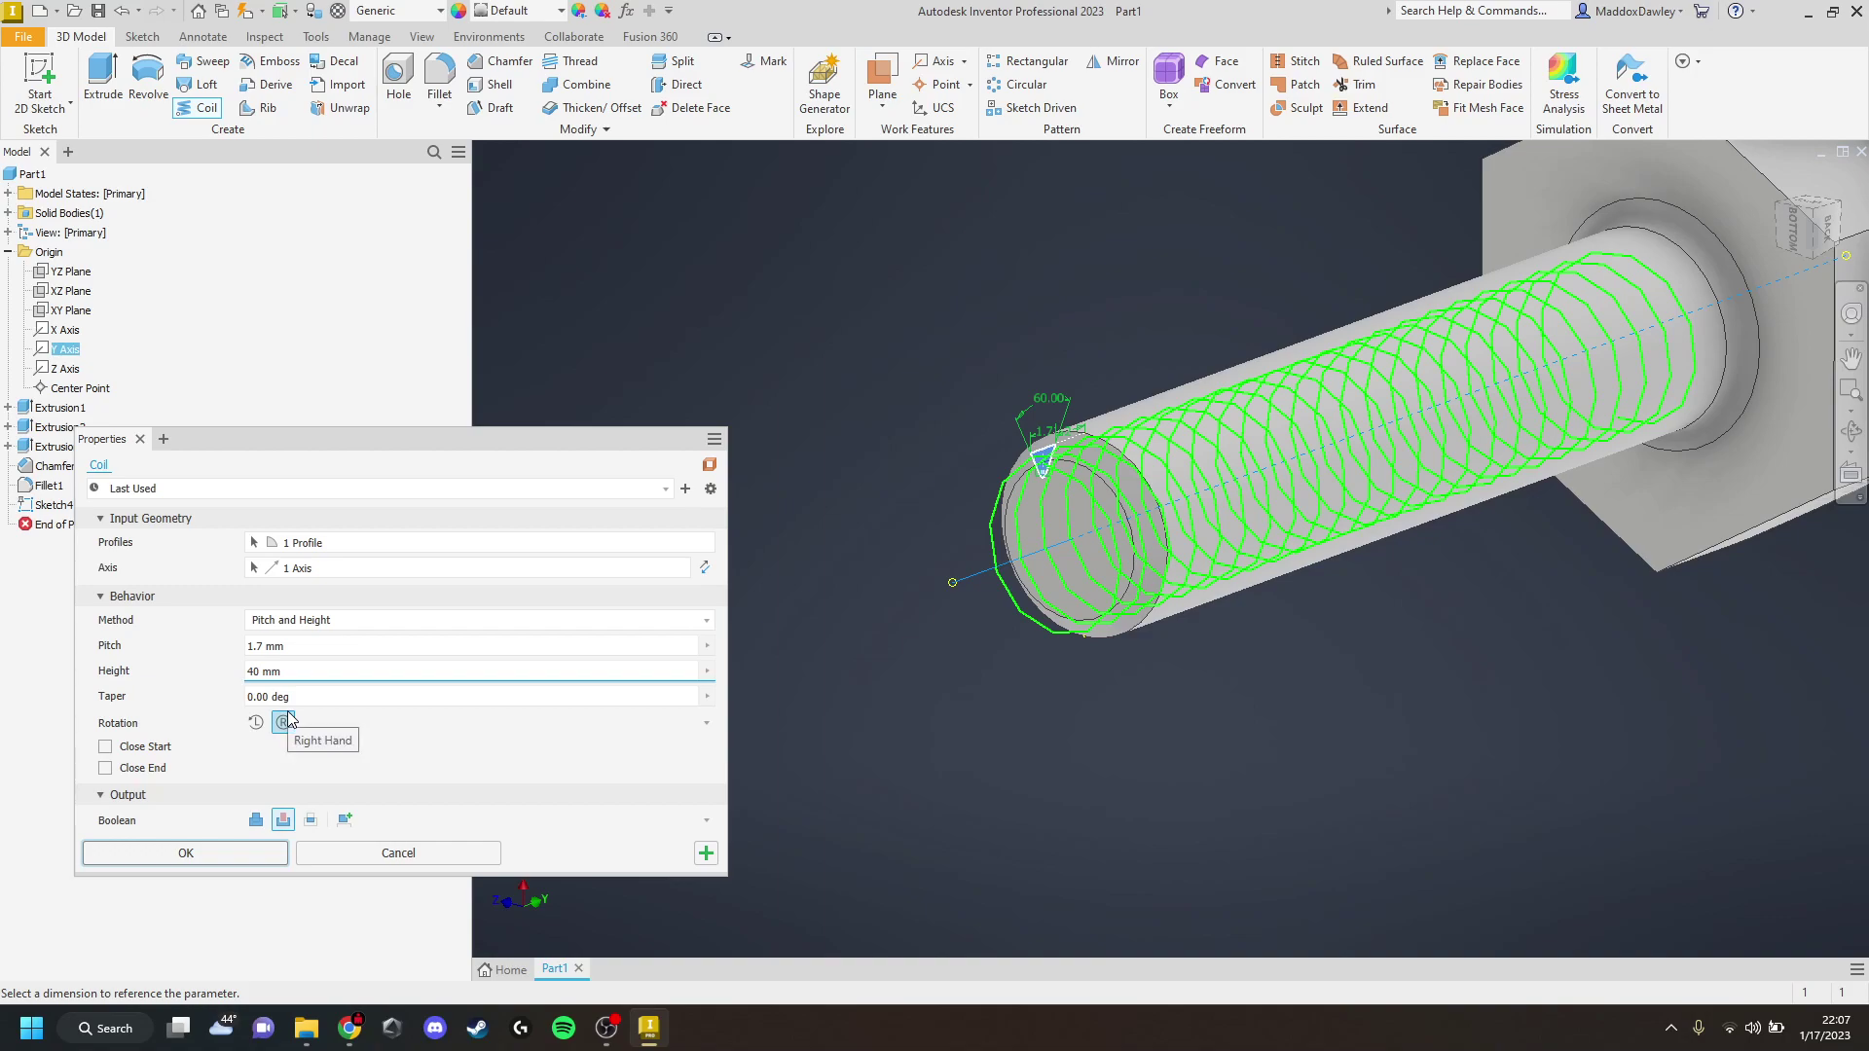
pyautogui.click(206, 861)
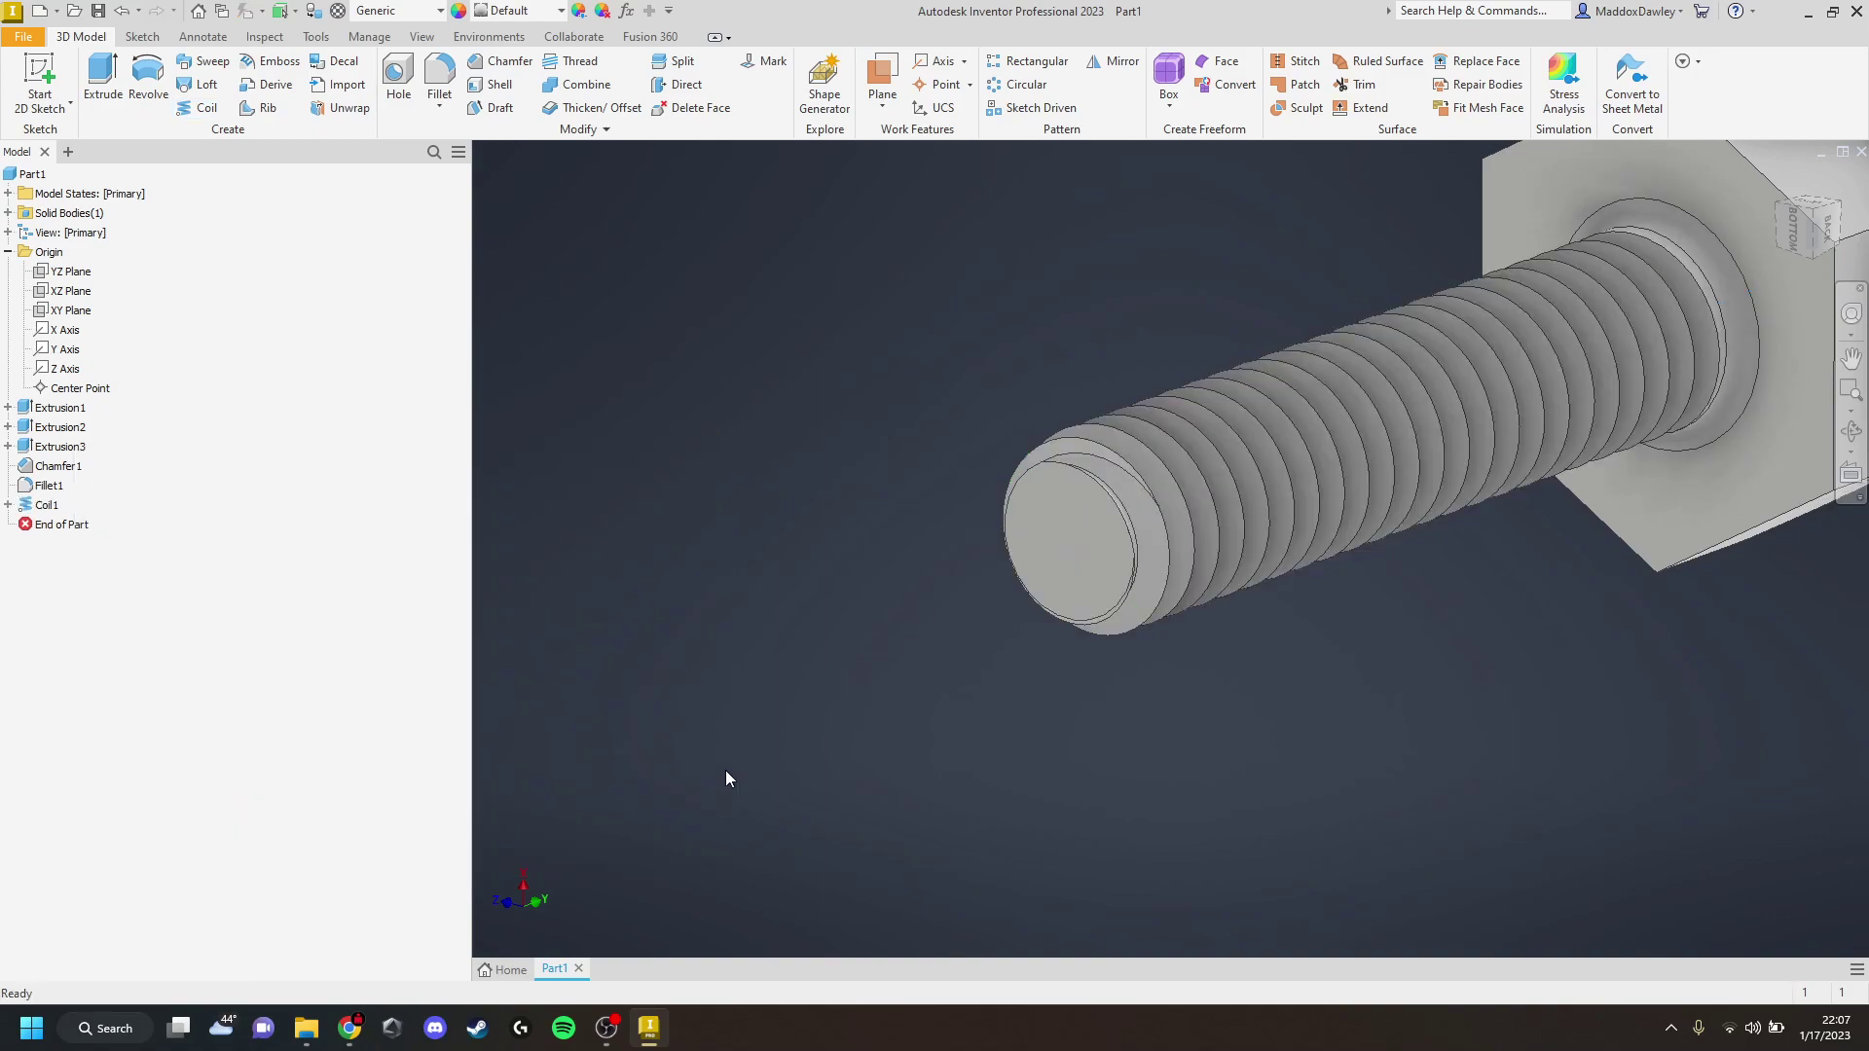
pyautogui.moveTo(1419, 609)
pyautogui.keyDown('shift'); pyautogui.mouseDown(button='middle')
pyautogui.moveTo(1334, 647)
pyautogui.moveTo(1451, 617)
pyautogui.moveTo(1132, 687)
pyautogui.moveTo(1138, 580)
pyautogui.moveTo(1097, 621)
pyautogui.mouseUp(button='middle'); pyautogui.keyUp('shift')
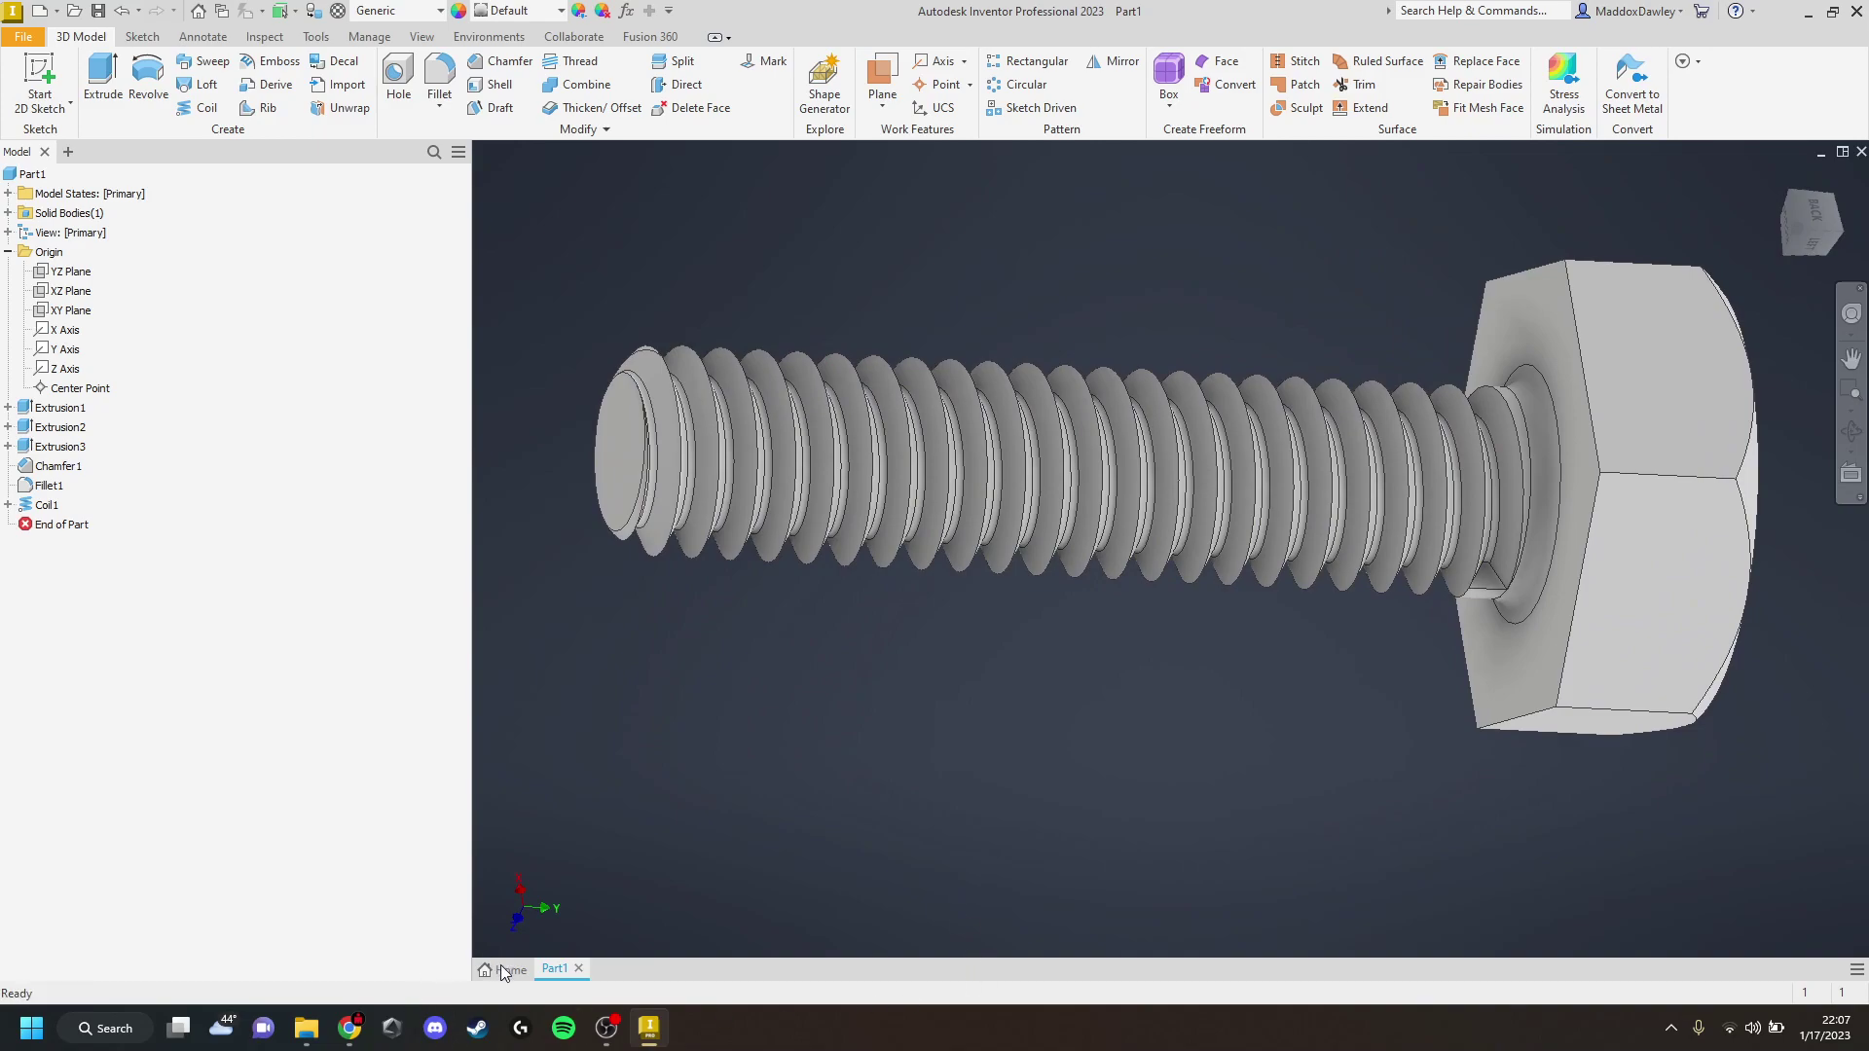
# Create a new part from the metric Standard (mm).ipt template
pyautogui.click(496, 969)
pyautogui.click(134, 404)
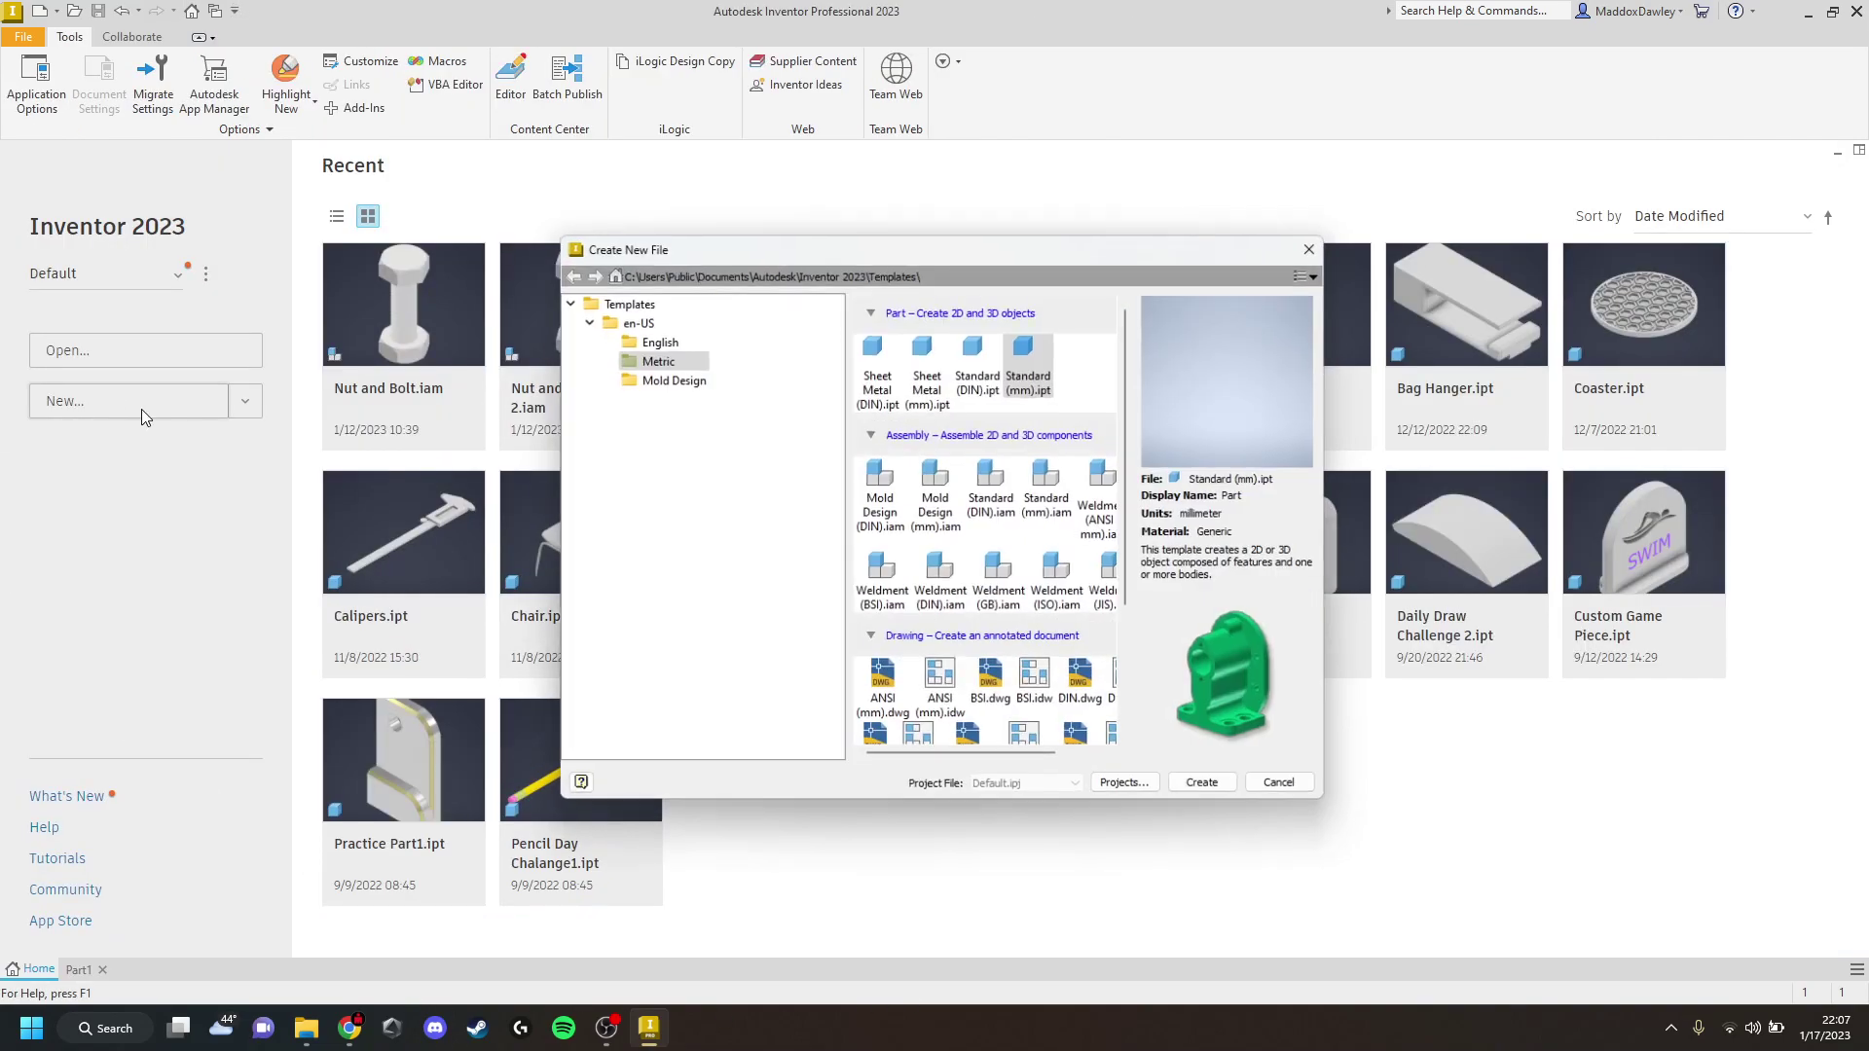
pyautogui.click(1200, 781)
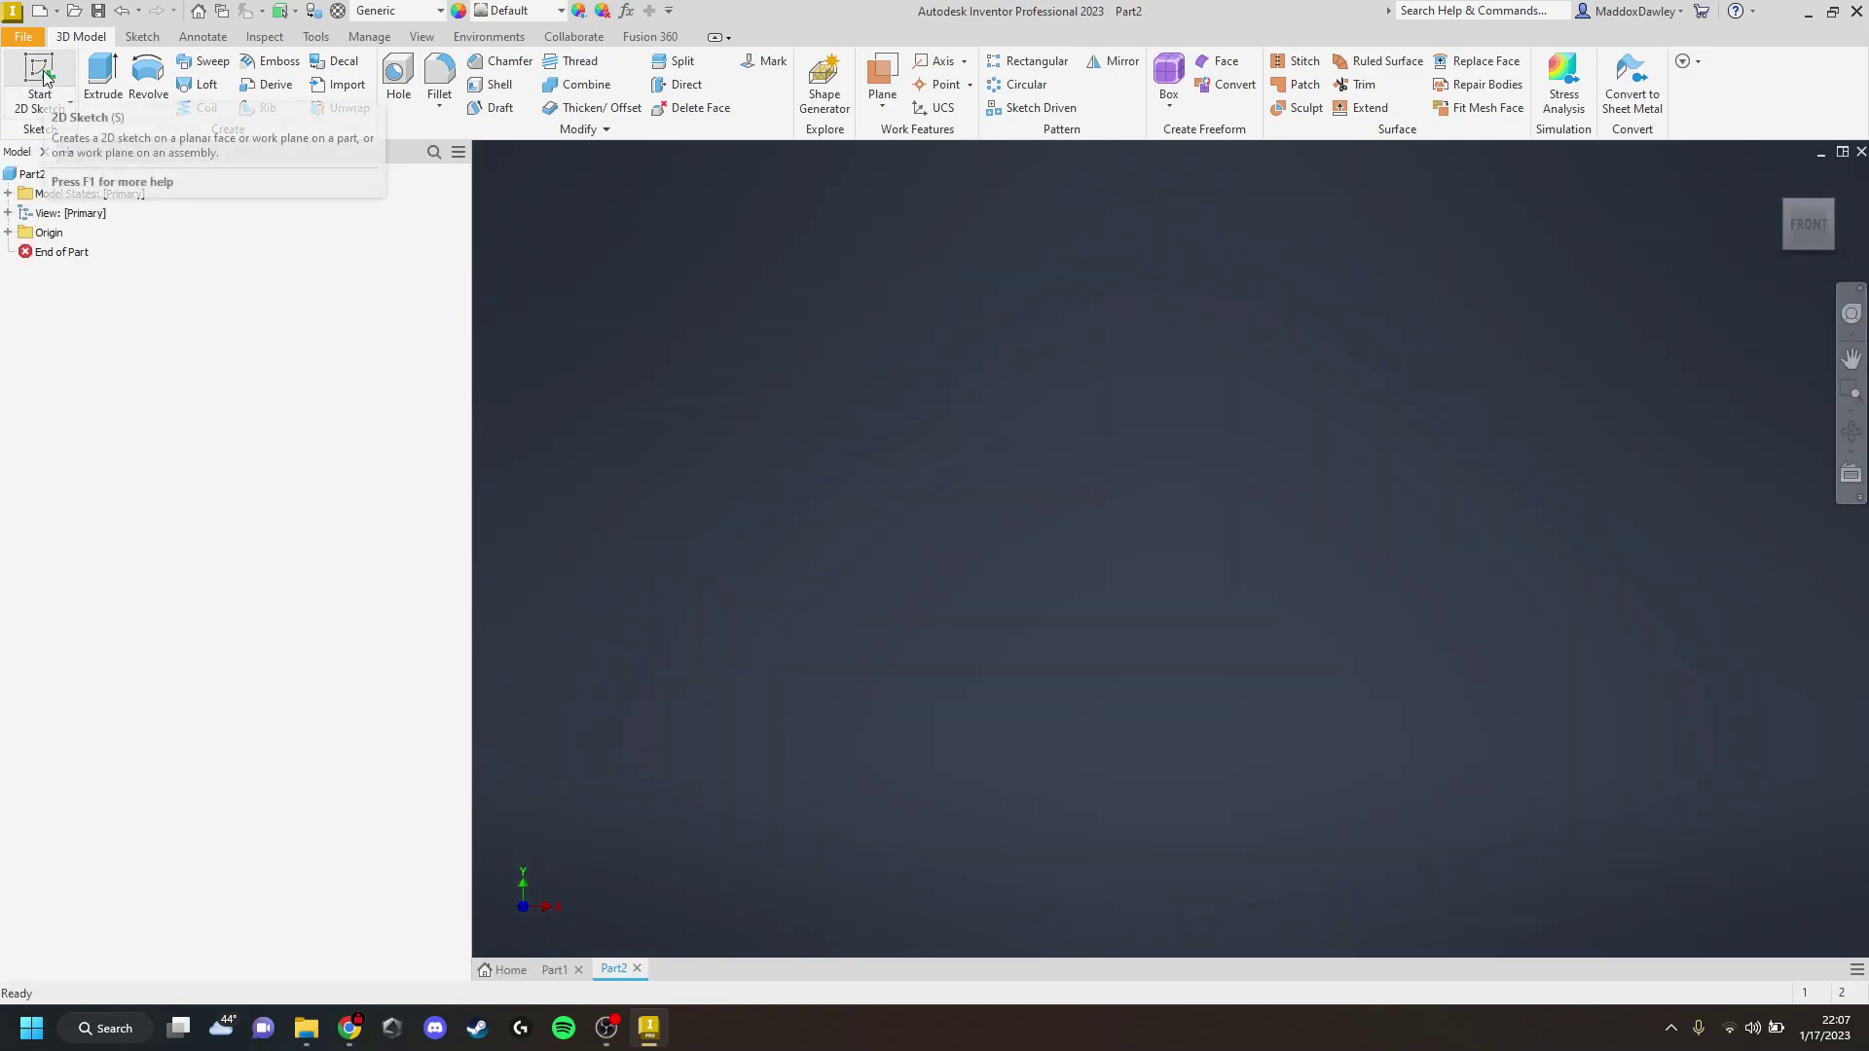
# Sketch a six-sided polygon centred on the origin on the horizontal XZ plane
pyautogui.click(44, 73)
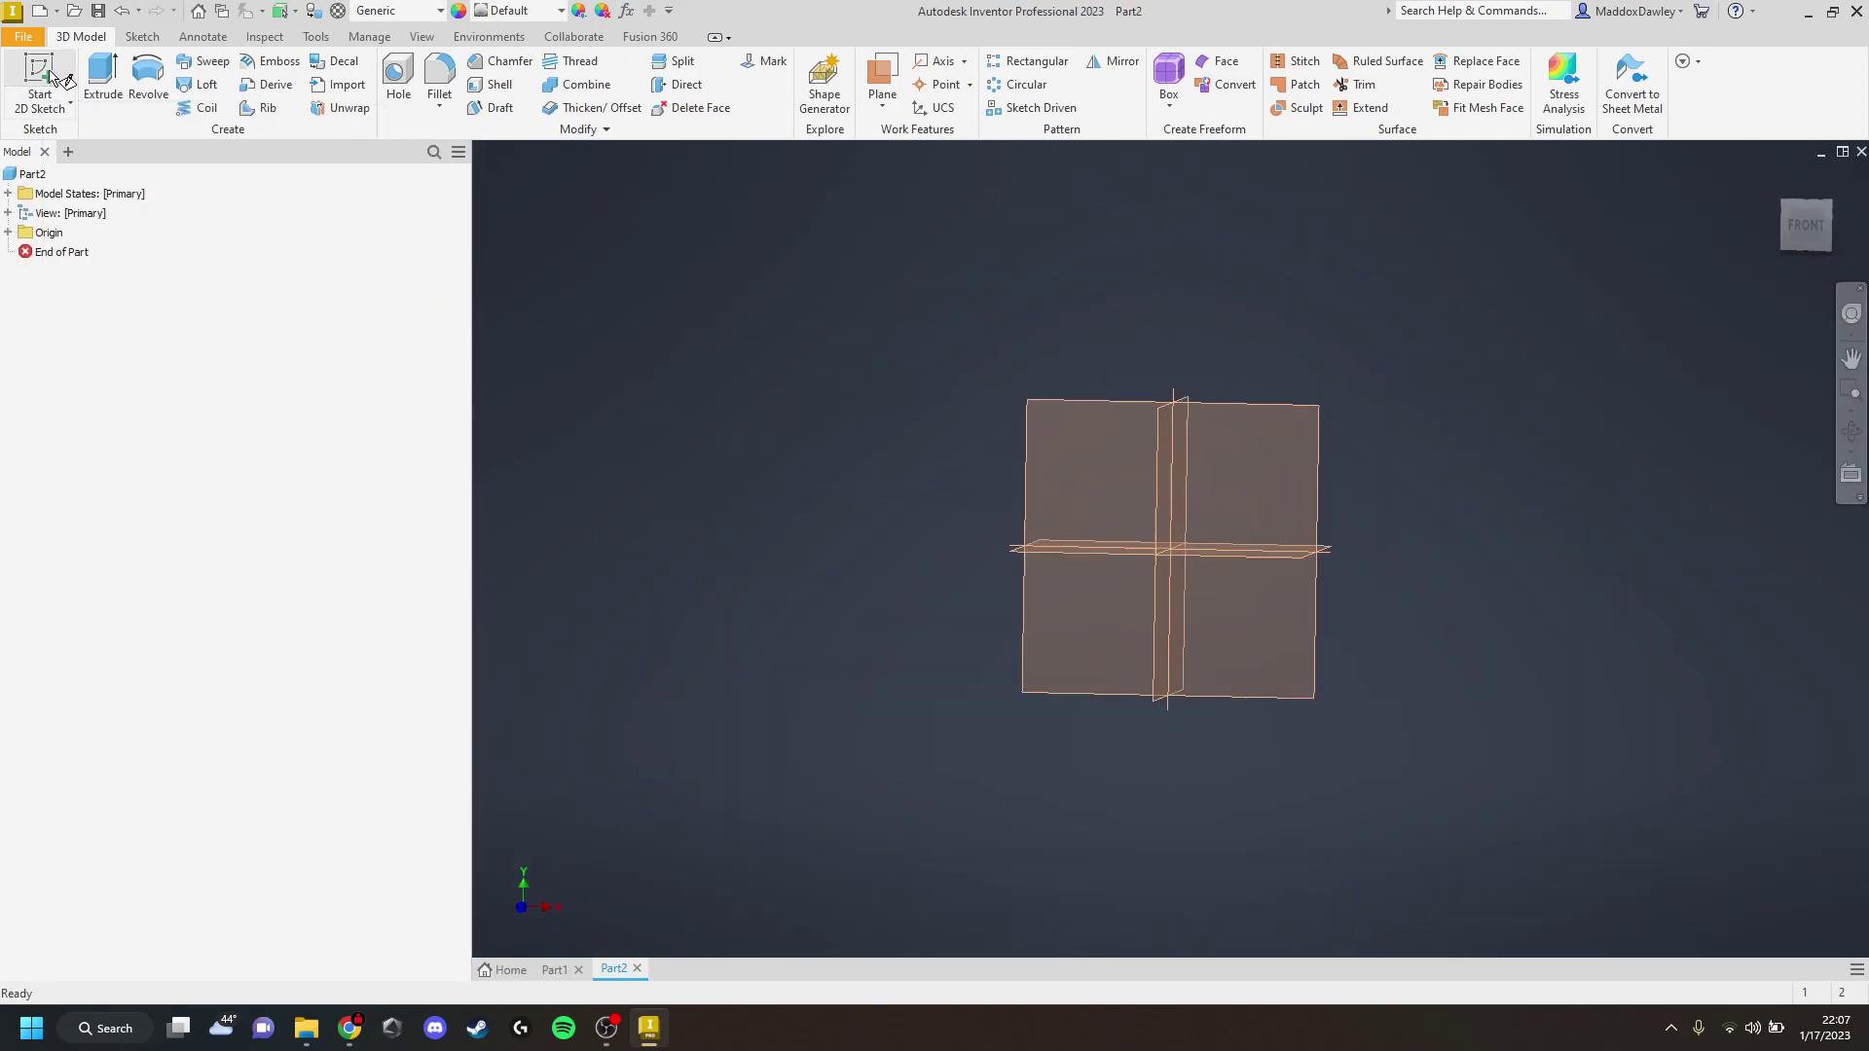
pyautogui.click(1168, 596)
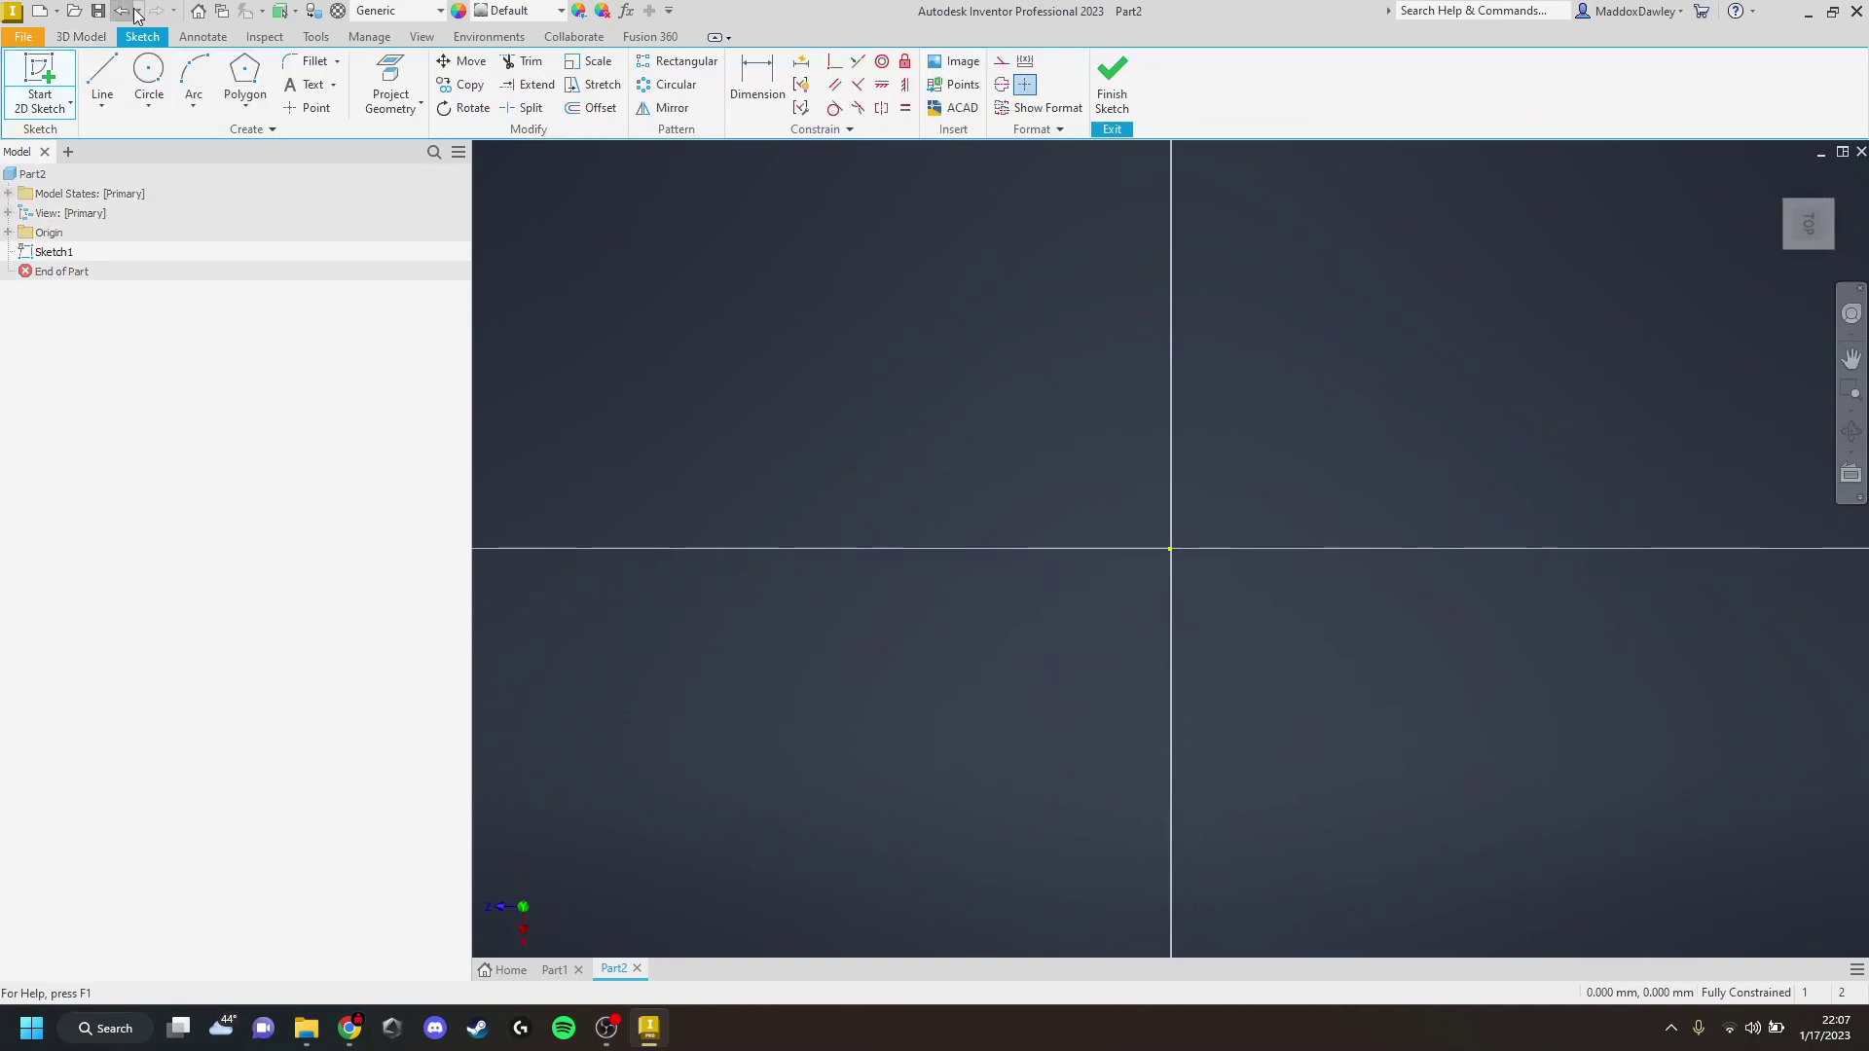
pyautogui.click(244, 78)
pyautogui.click(1170, 549)
pyautogui.click(1291, 549)
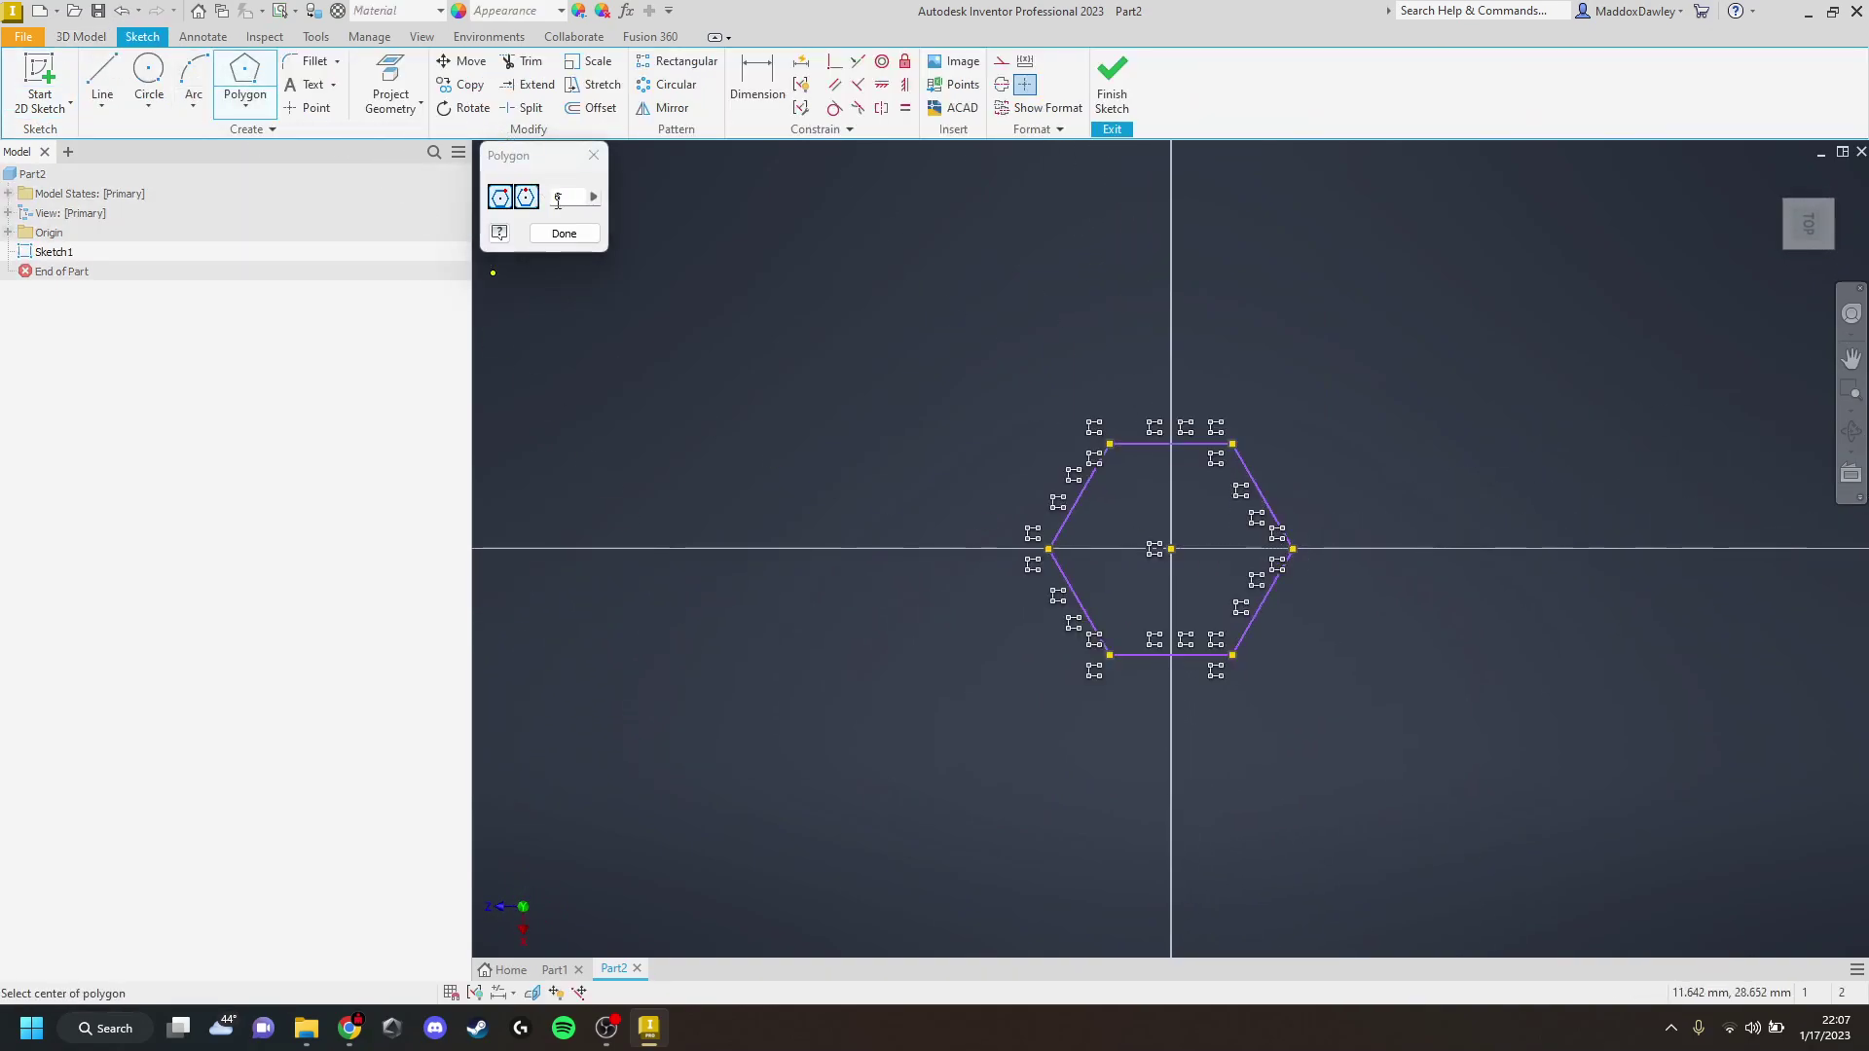
# Dimension the hexagon to 19 mm between two opposite sides and finish the sketch
pyautogui.click(766, 88)
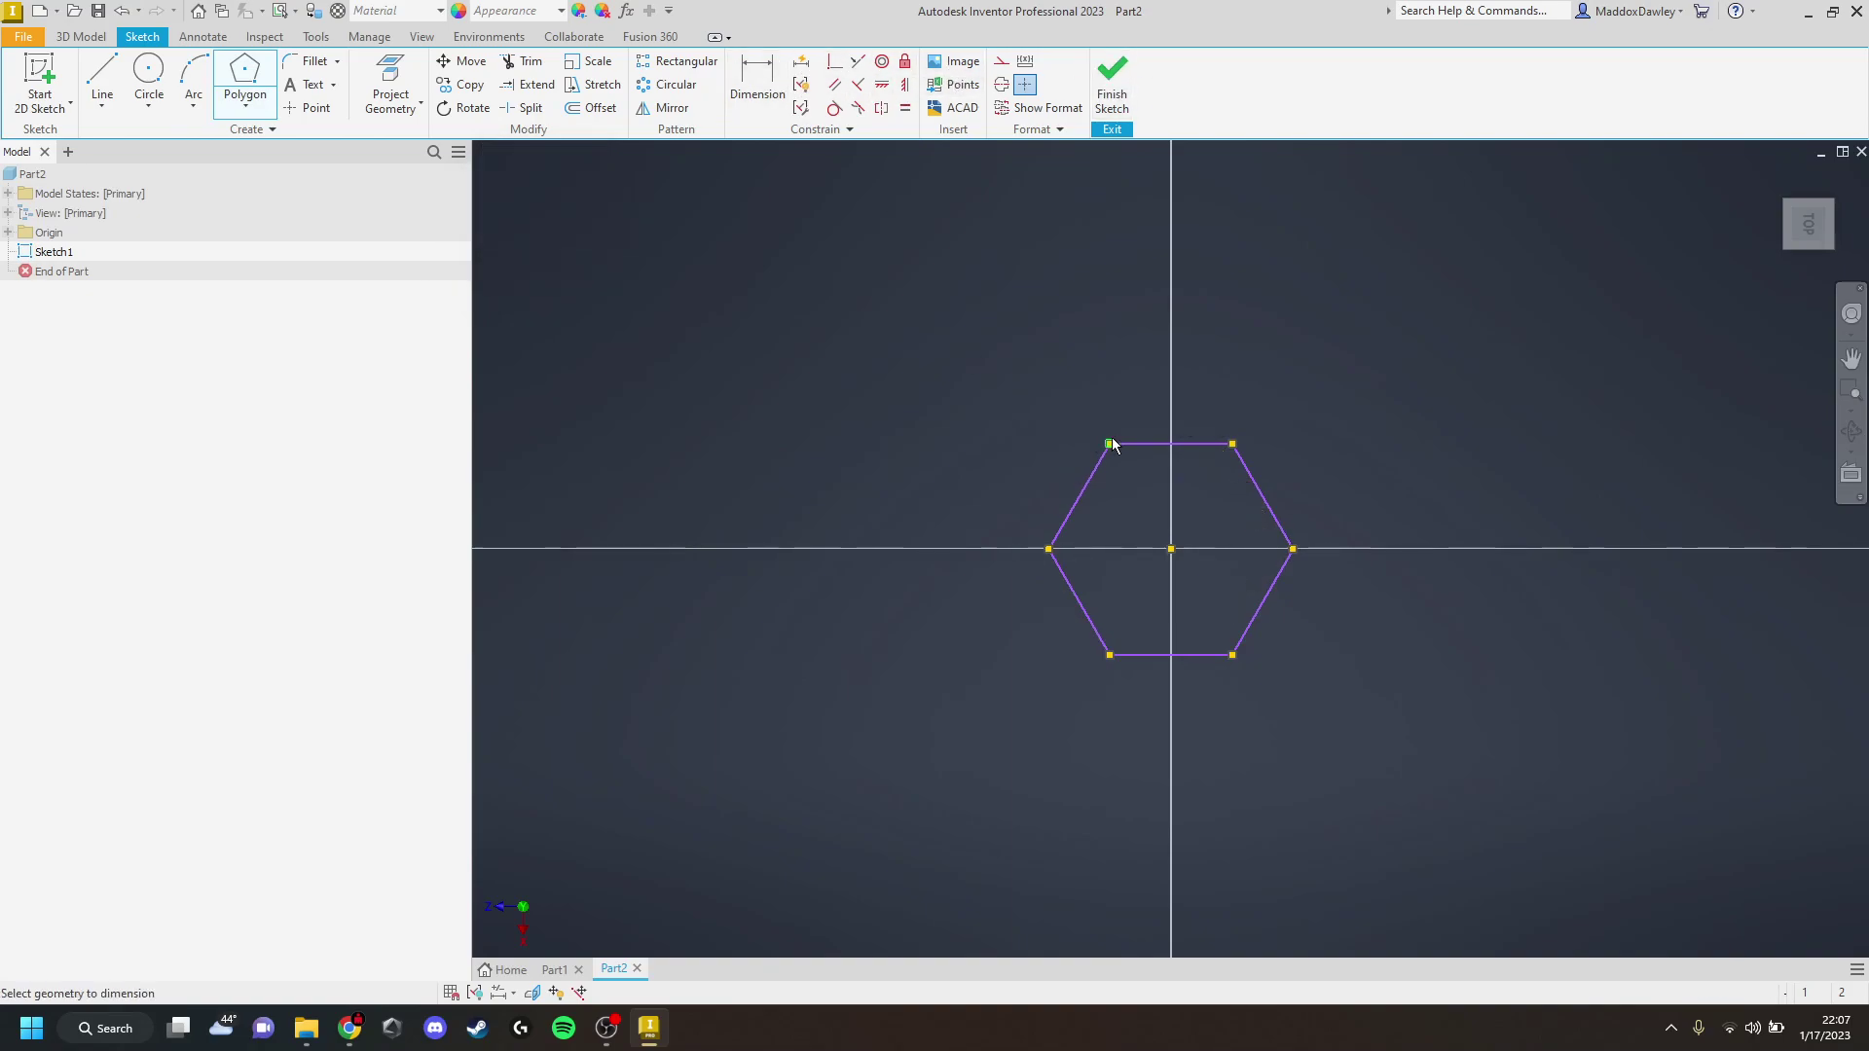
pyautogui.click(1091, 477)
pyautogui.click(1275, 552)
pyautogui.click(1306, 283)
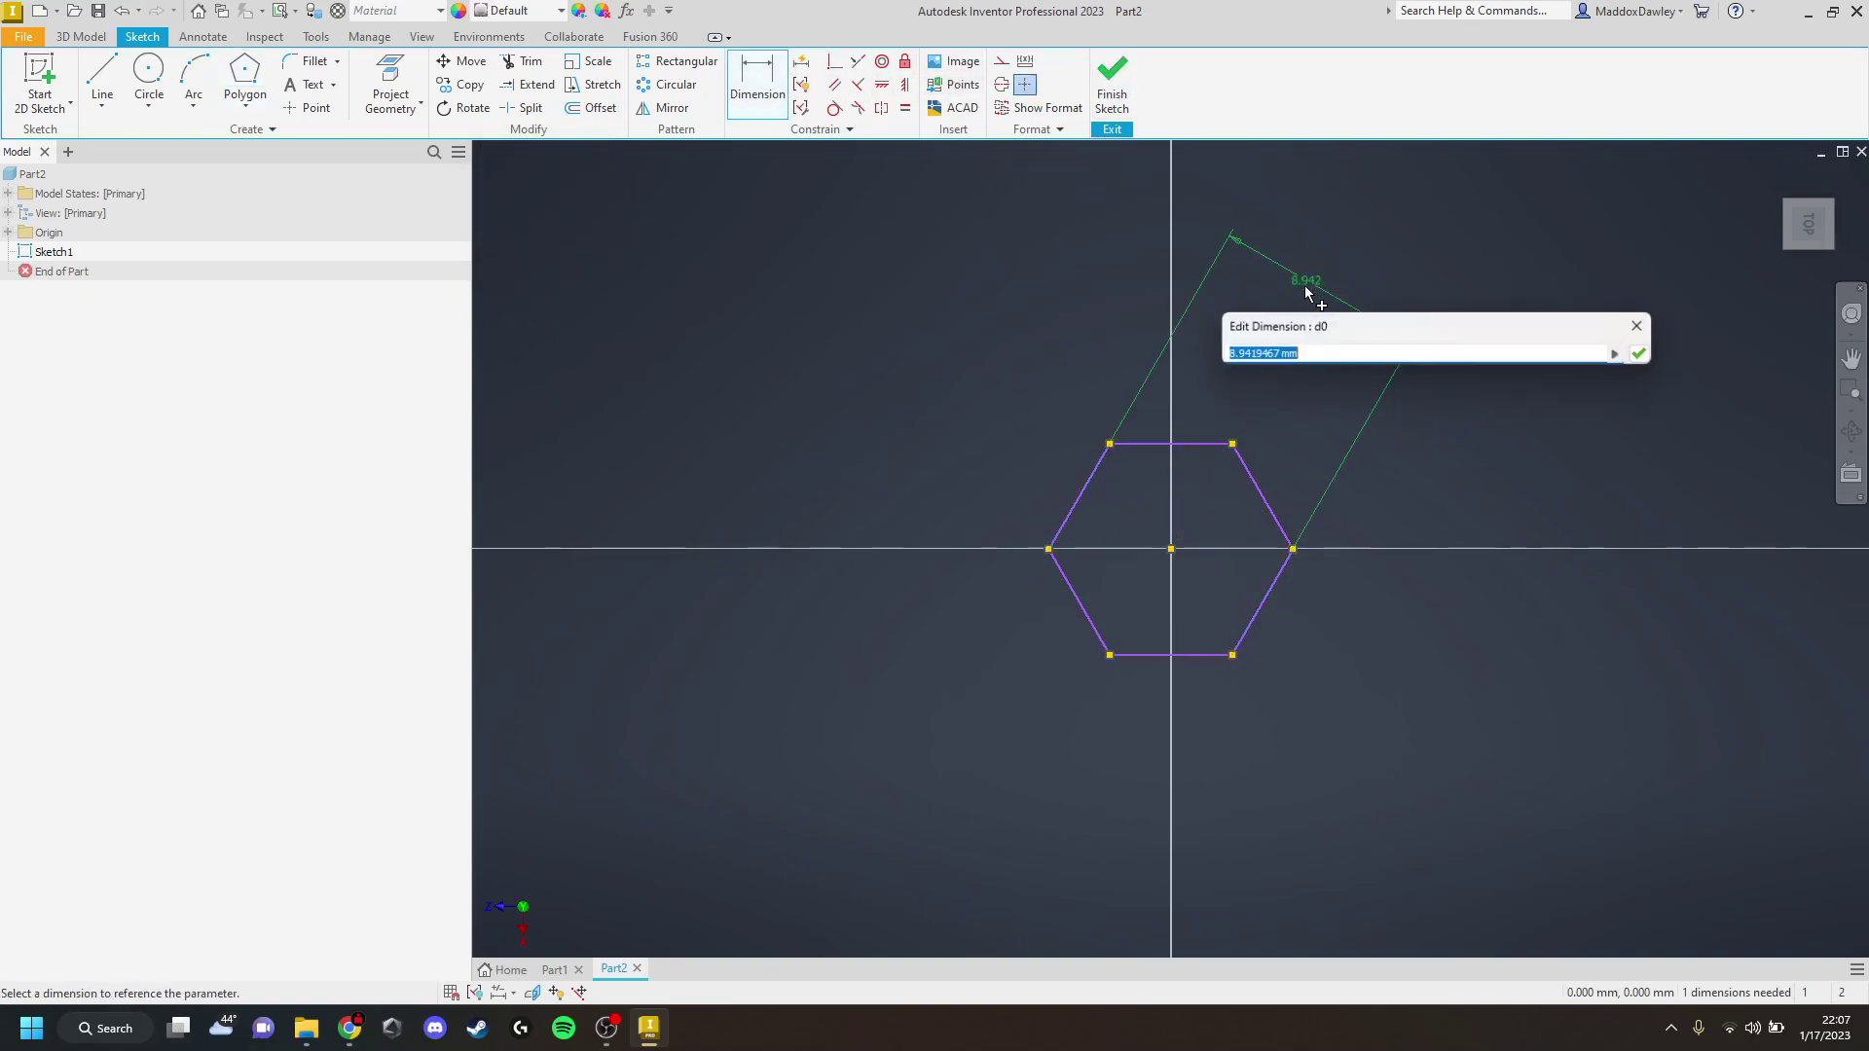
pyautogui.write('40')
pyautogui.press('Return')
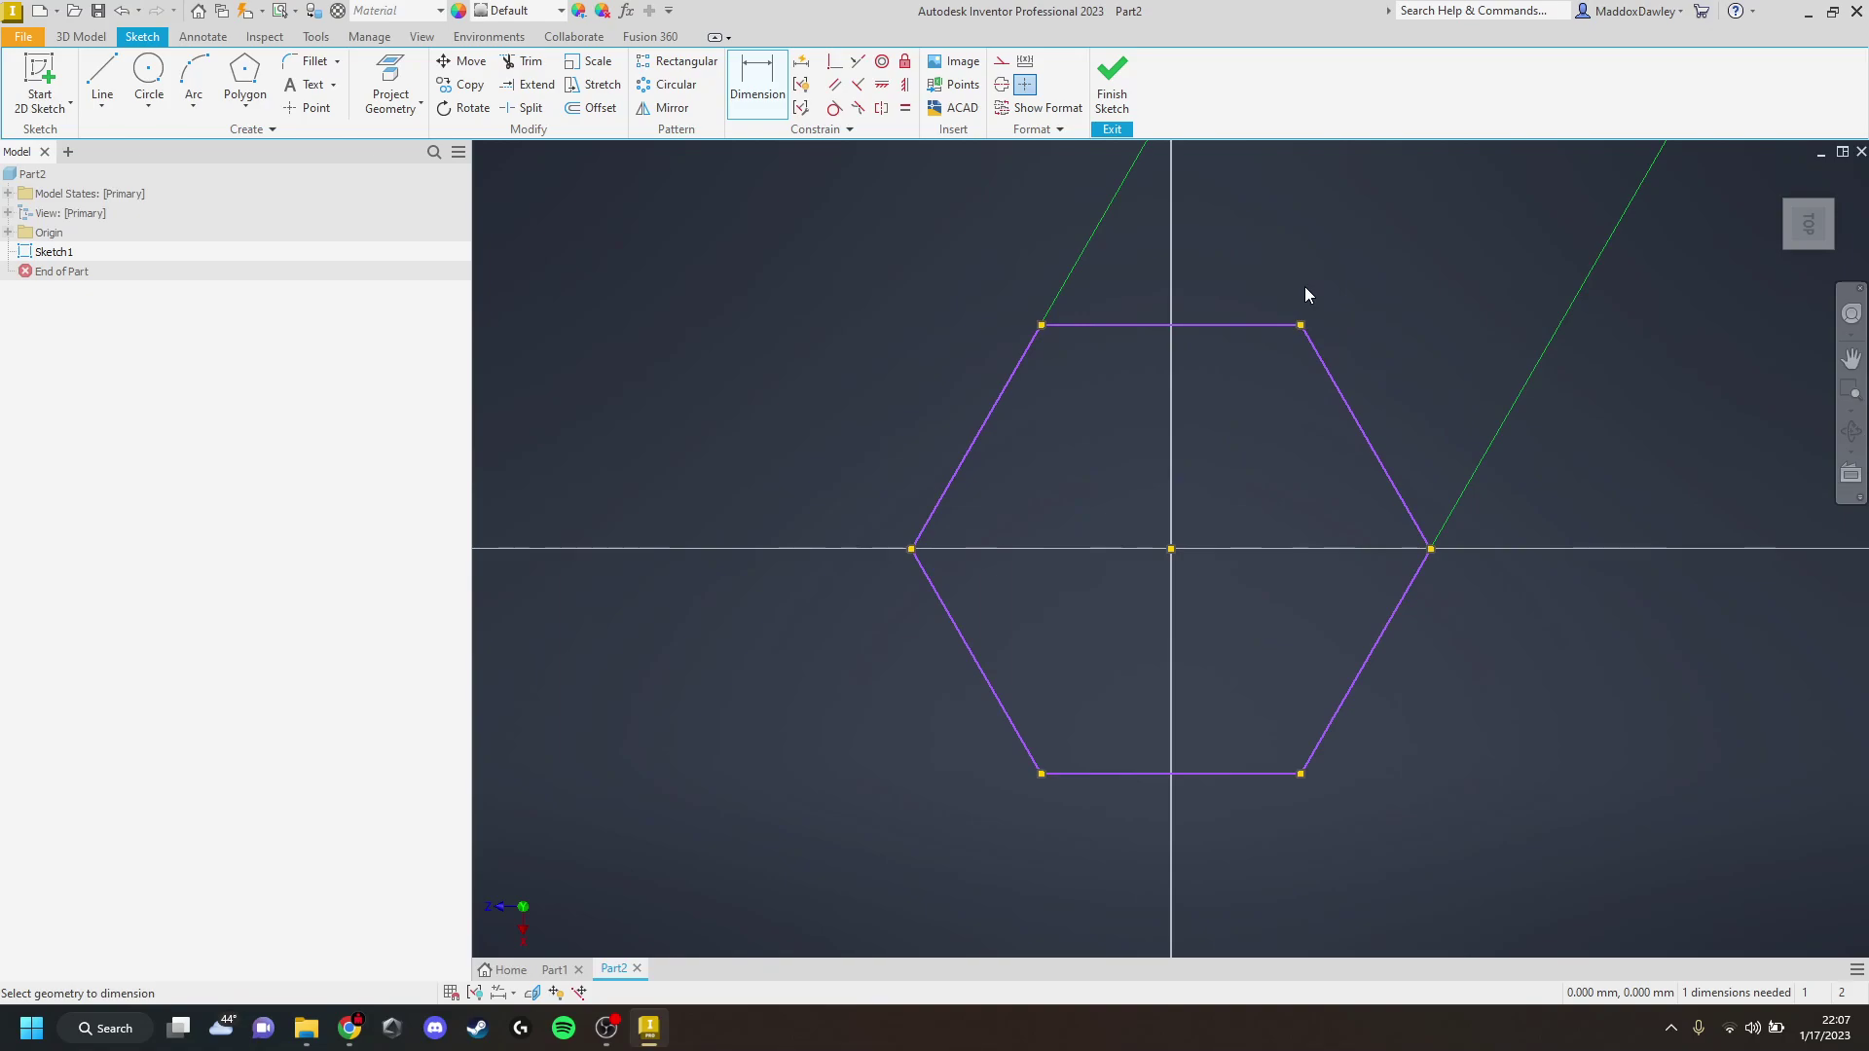
pyautogui.click(1116, 68)
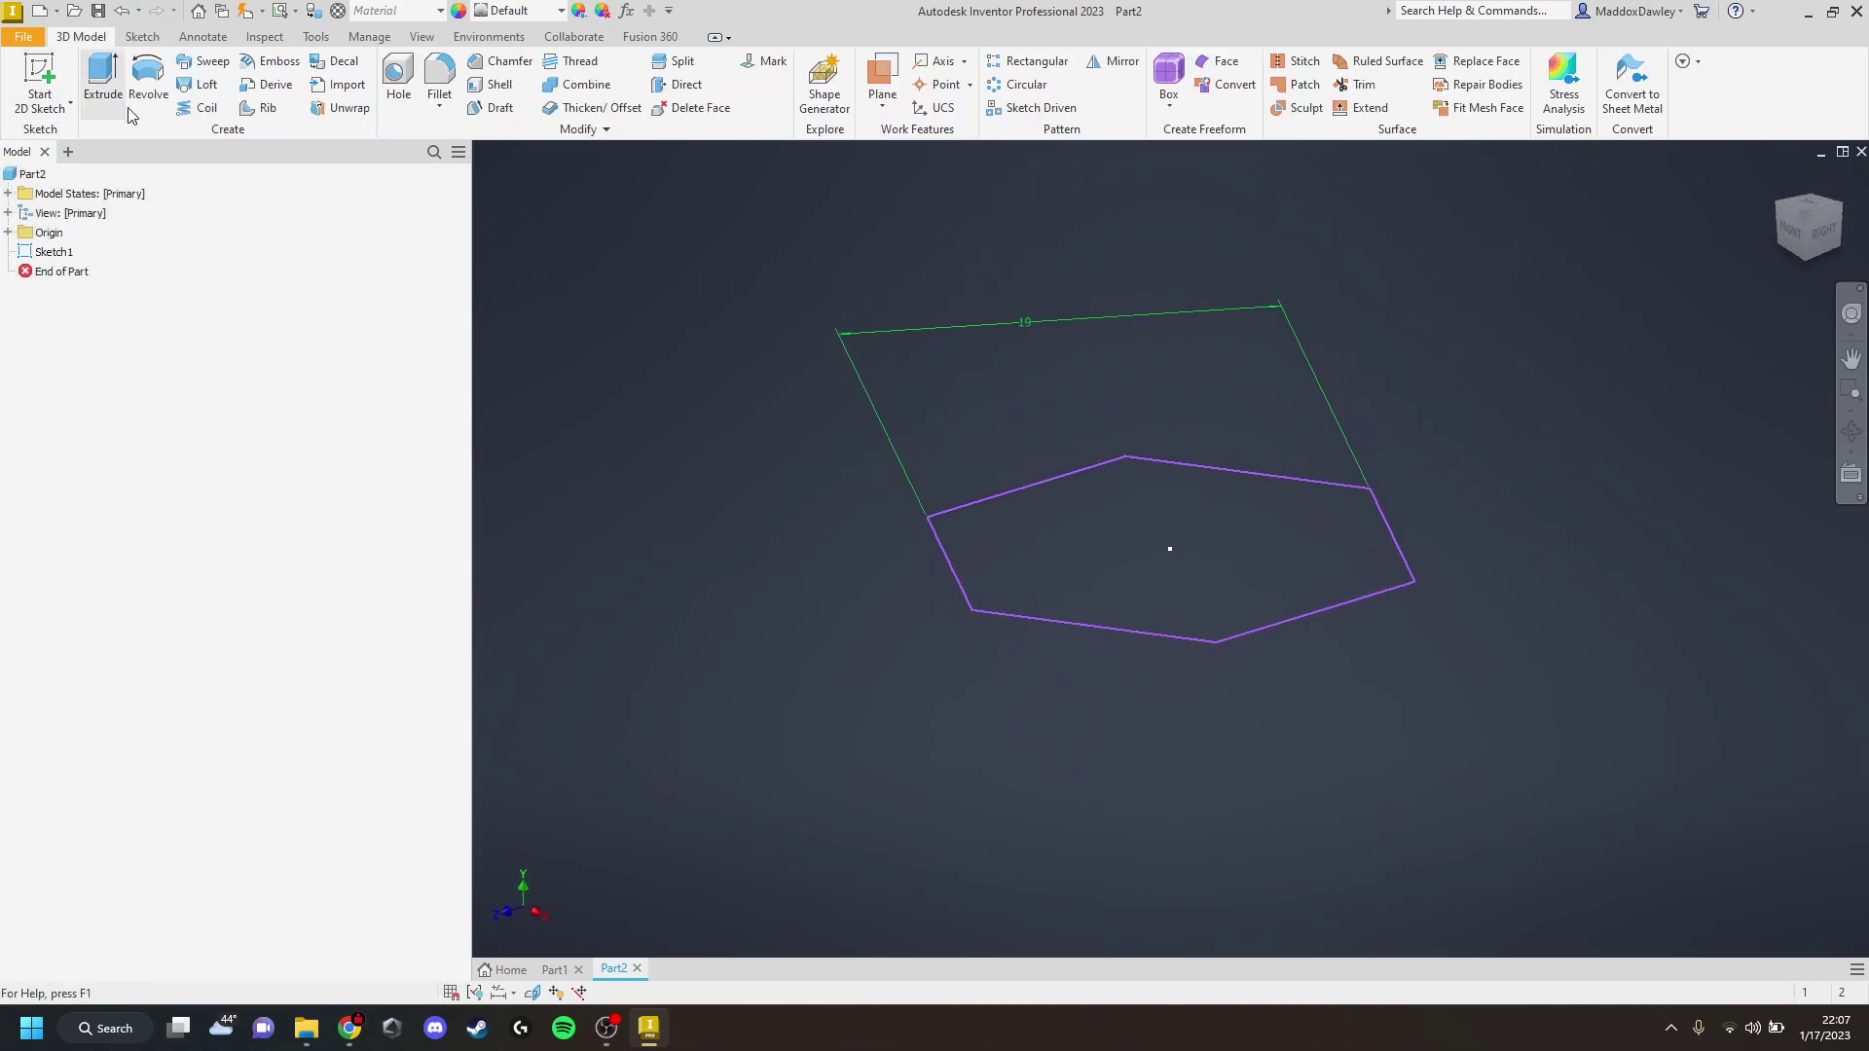
# Extrude the hexagon upward by a distance of 7/5 mm
pyautogui.press('e')
pyautogui.moveTo(367, 626); pyautogui.dragTo(182, 628)
pyautogui.write('1.25')
pyautogui.press('Return')
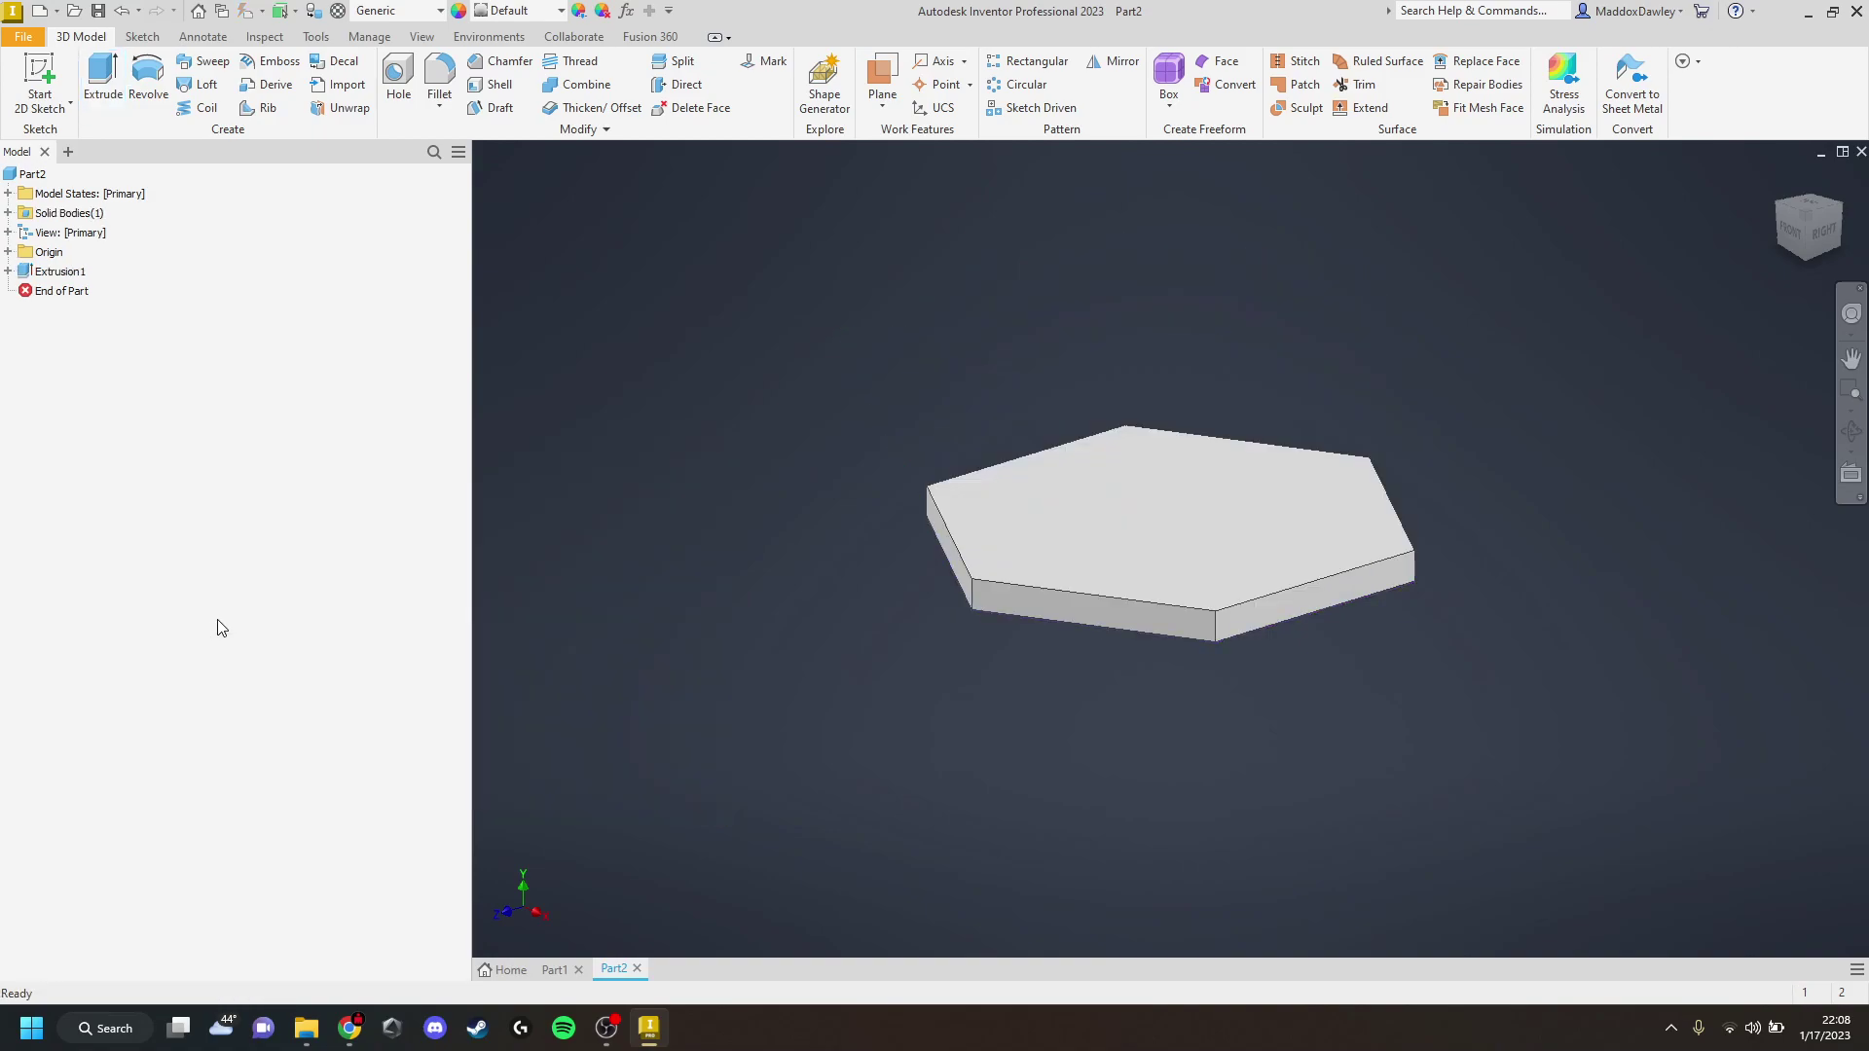
# Edit the hexagonal extrusion and set its distance to 7.5 mm
pyautogui.doubleClick(58, 271)
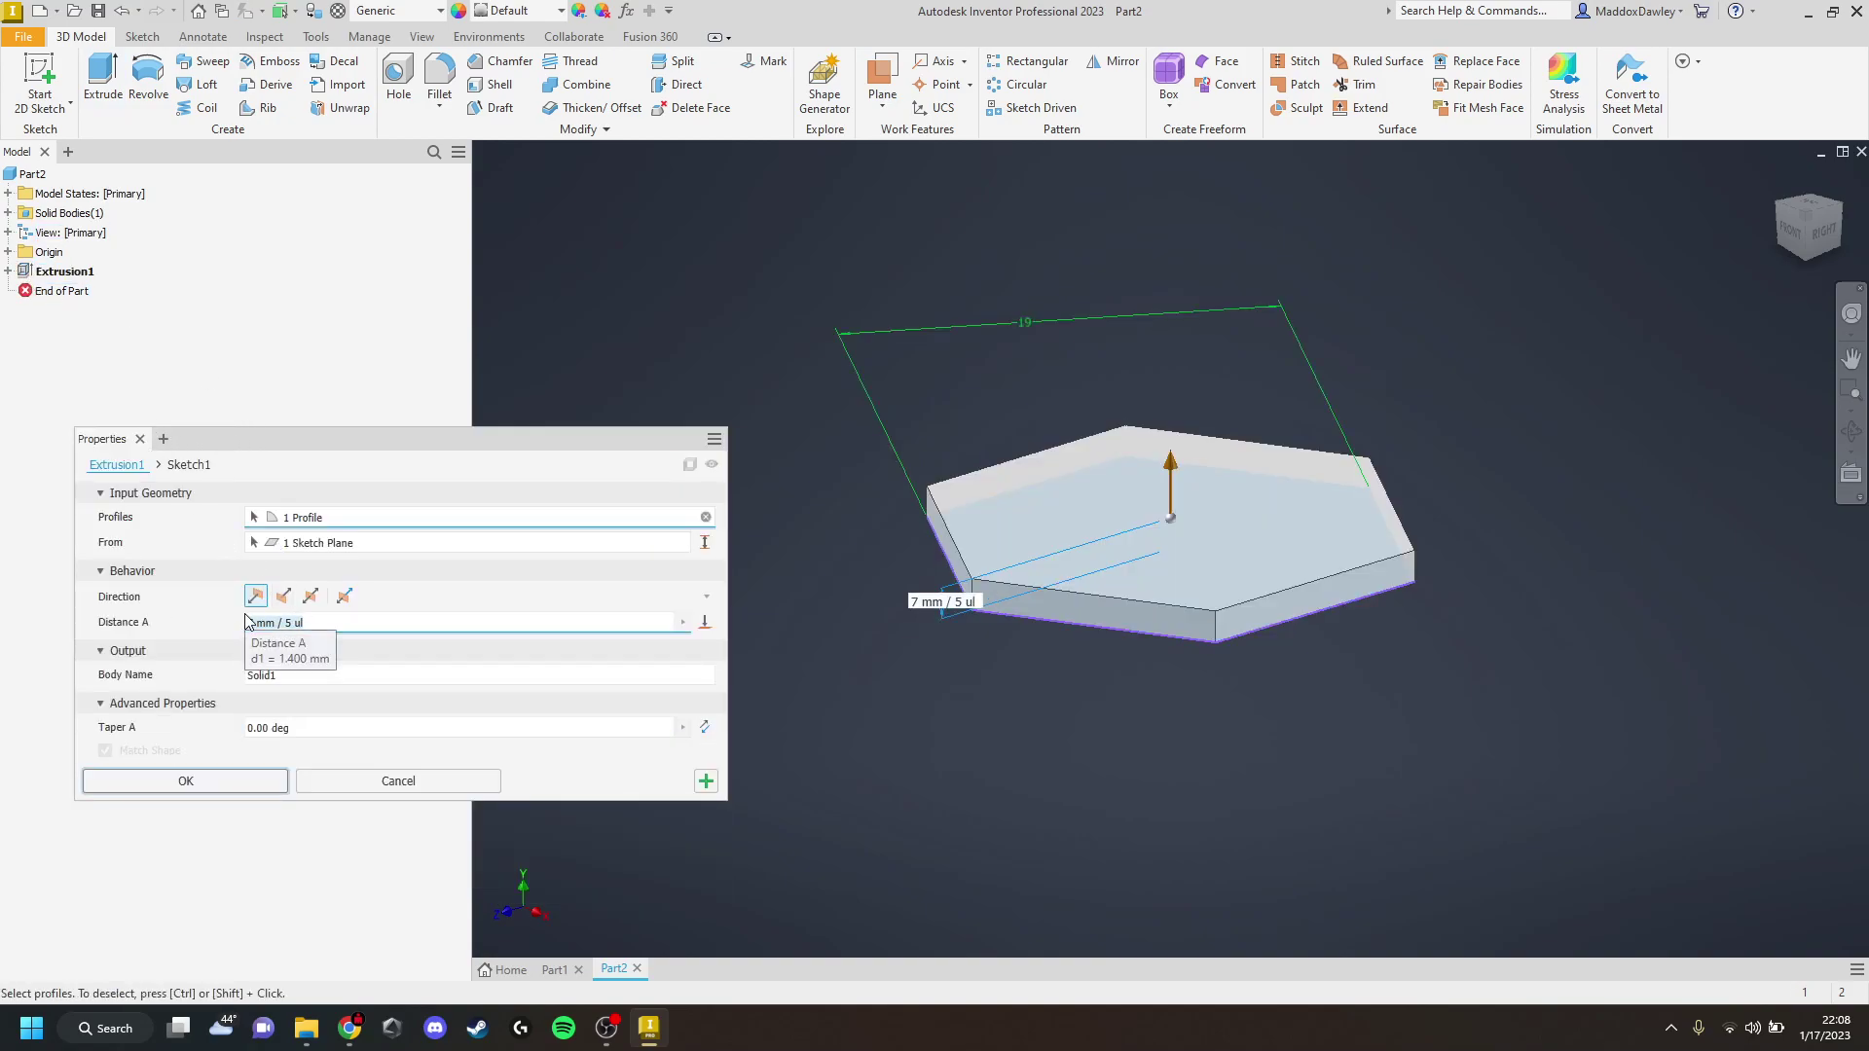
pyautogui.hotkey('ctrl', 'a')
pyautogui.write('7.')
pyautogui.press('Return')
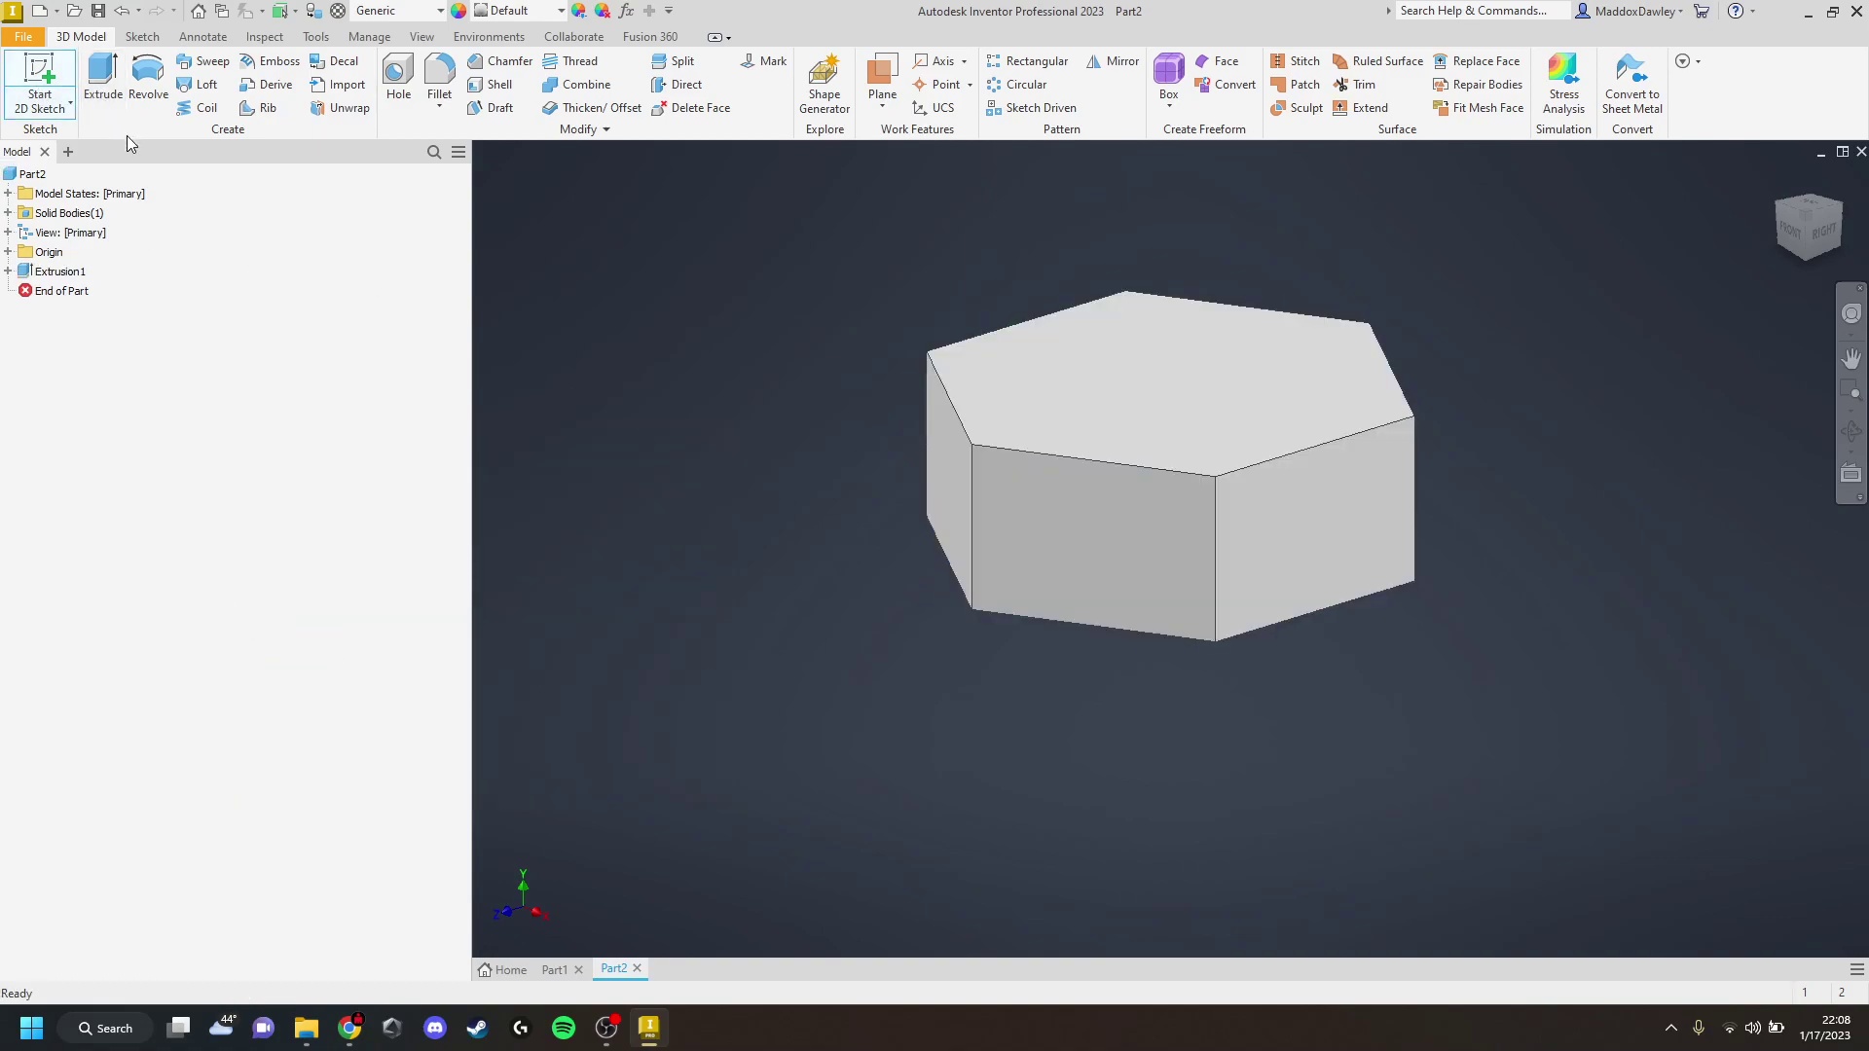
# Start a new 2D sketch on the upper hexagonal face of the extruded body
pyautogui.click(142, 36)
pyautogui.click(87, 38)
pyautogui.click(40, 83)
pyautogui.rightClick(1080, 393)
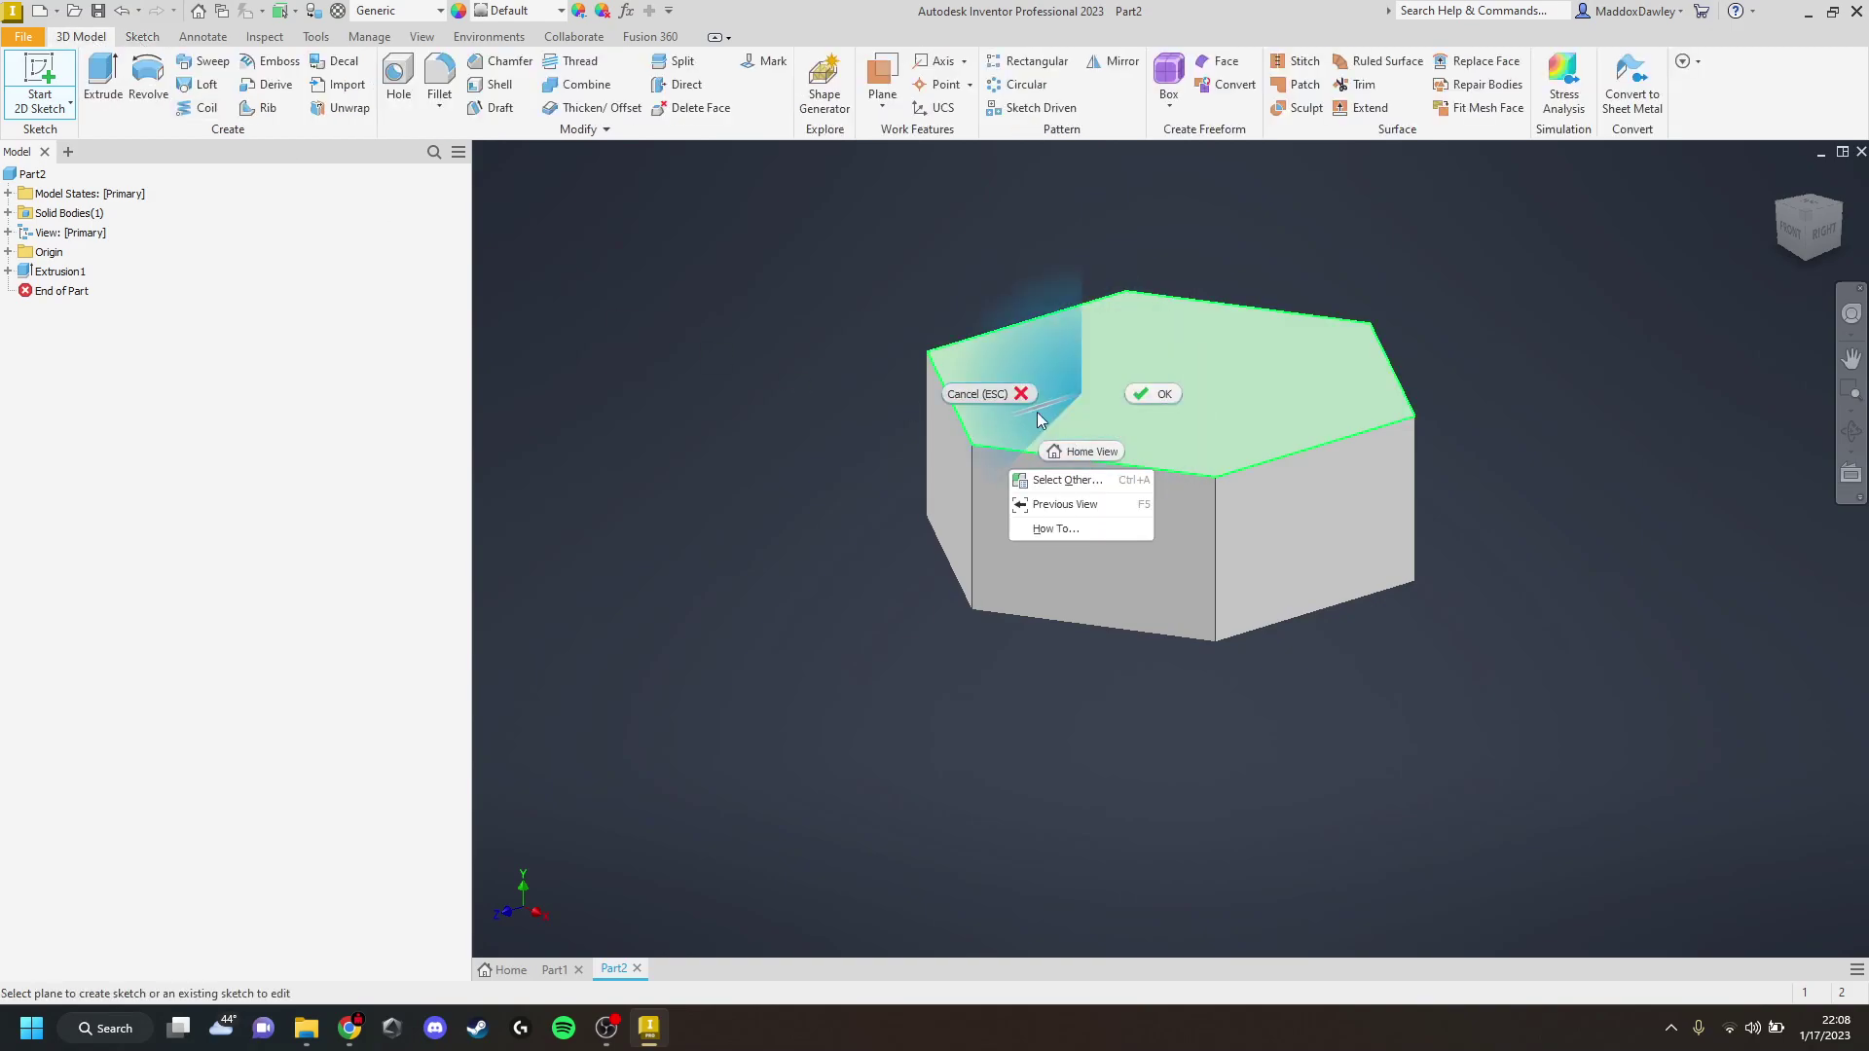
pyautogui.click(1119, 391)
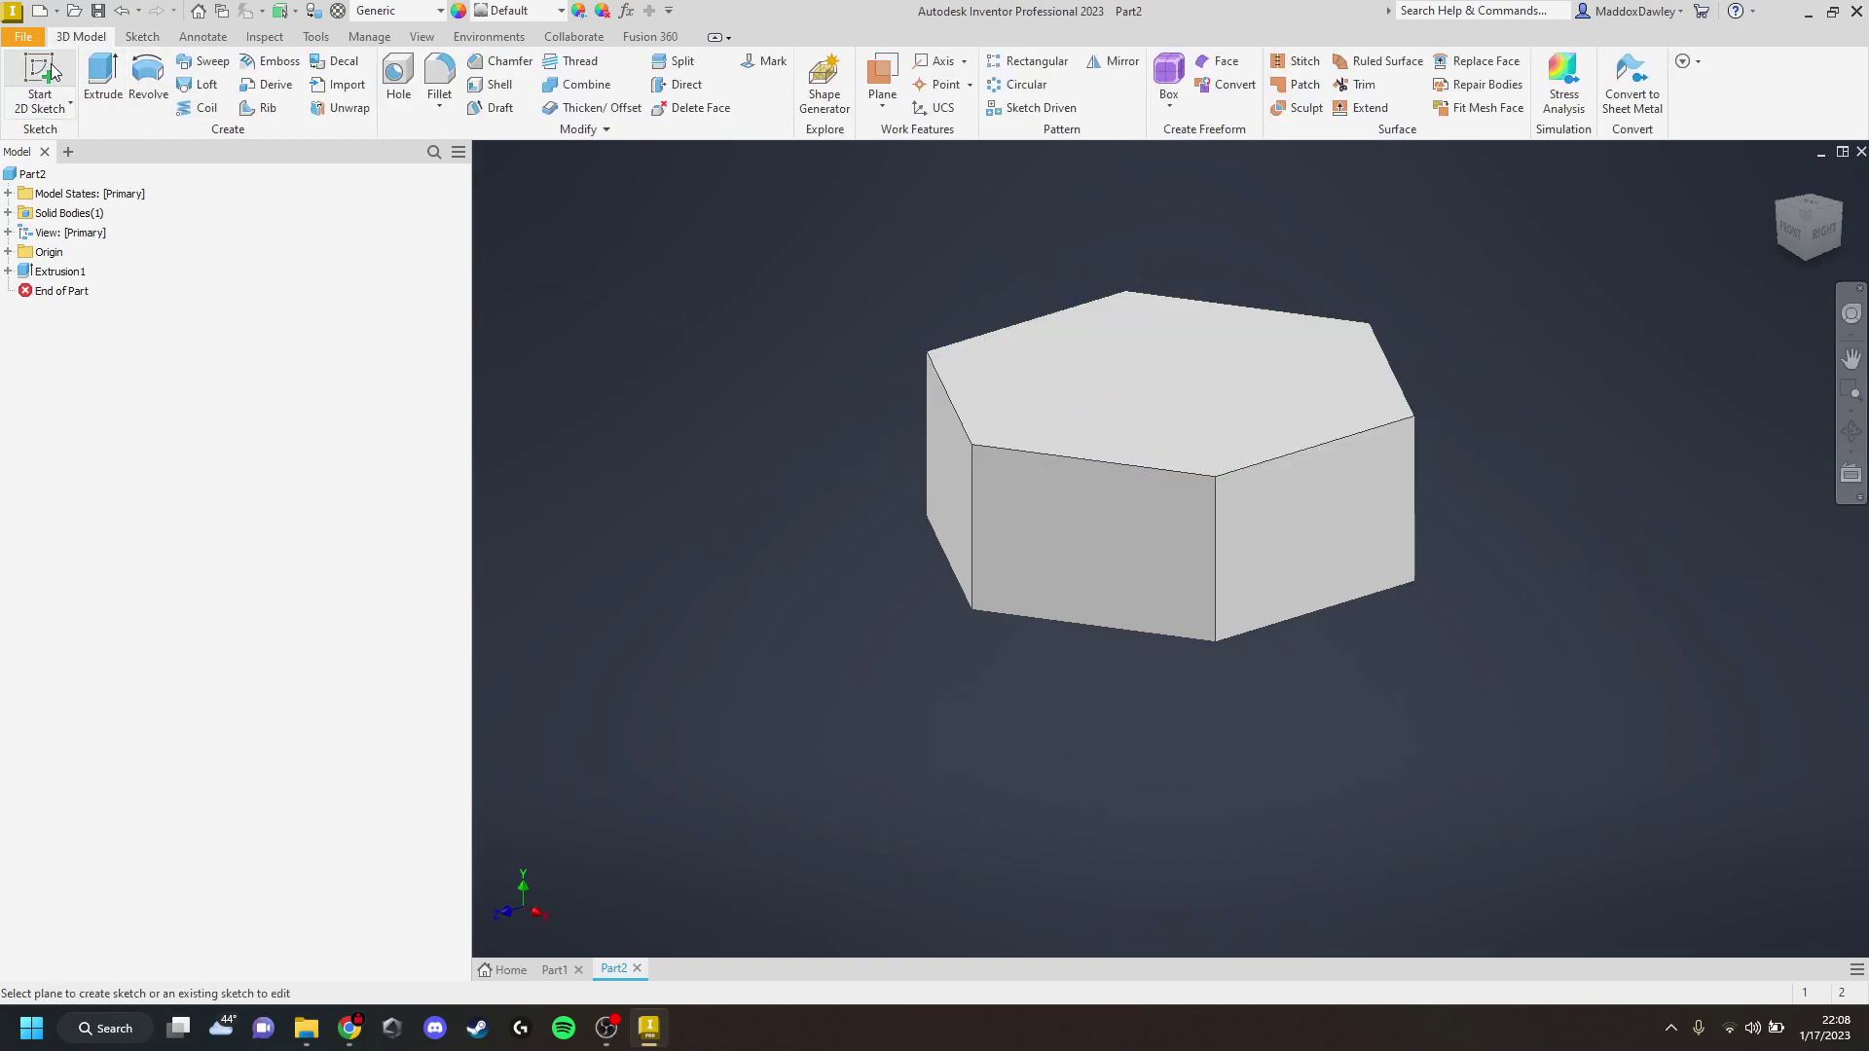
pyautogui.click(1244, 379)
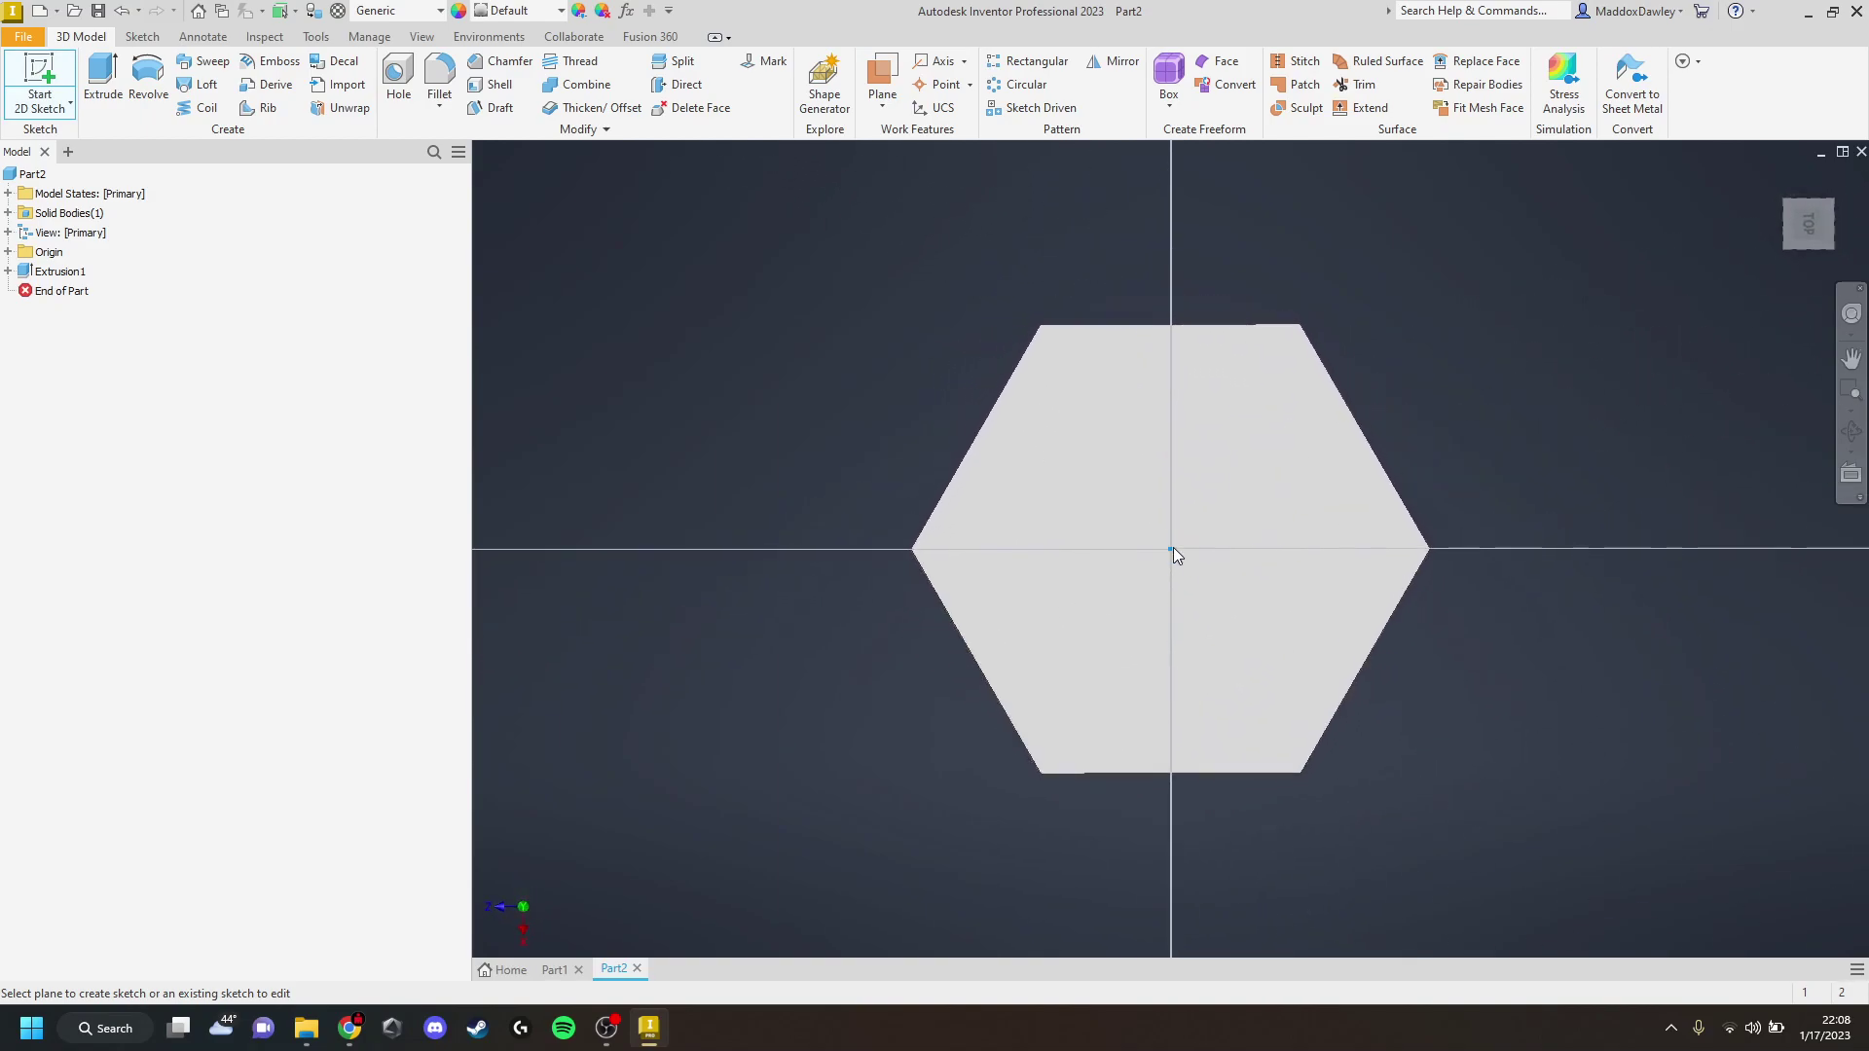
# Sketch a circle centred on the hexagon's upper face and tangent to its sides, and finish the sketch
pyautogui.click(148, 78)
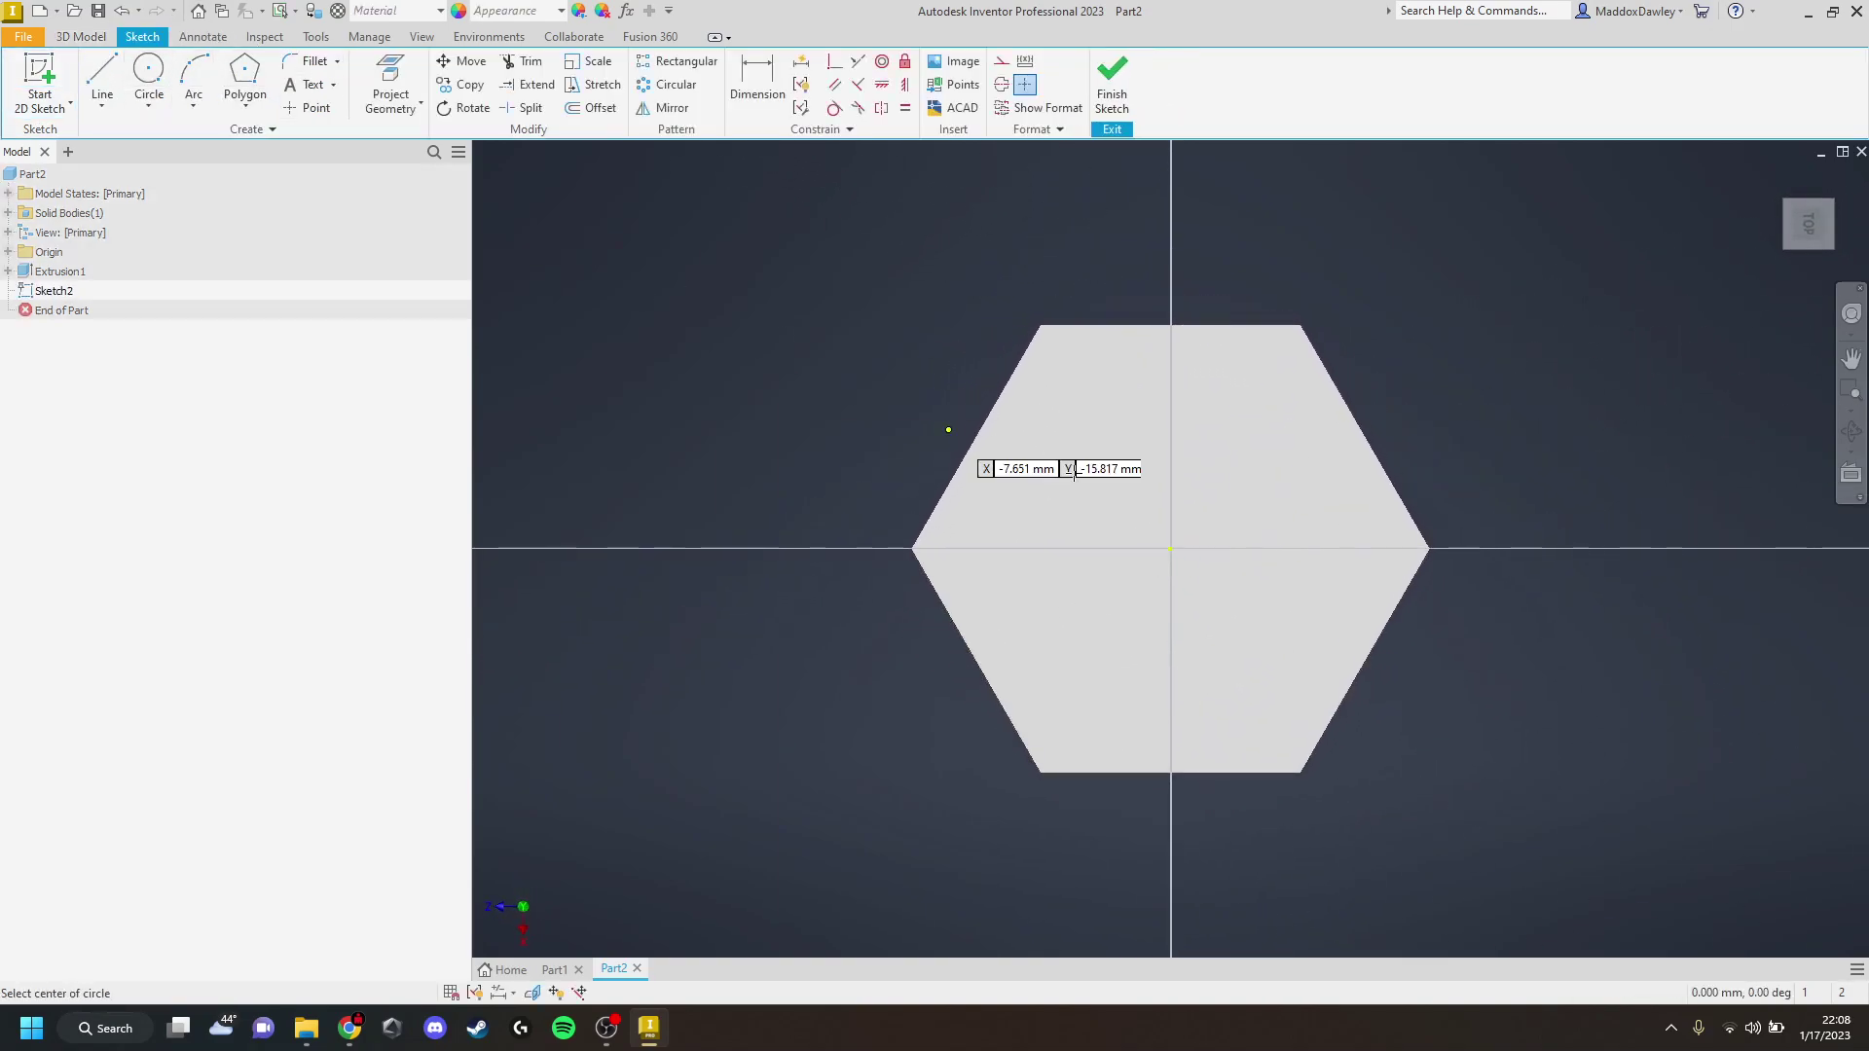
pyautogui.click(1169, 548)
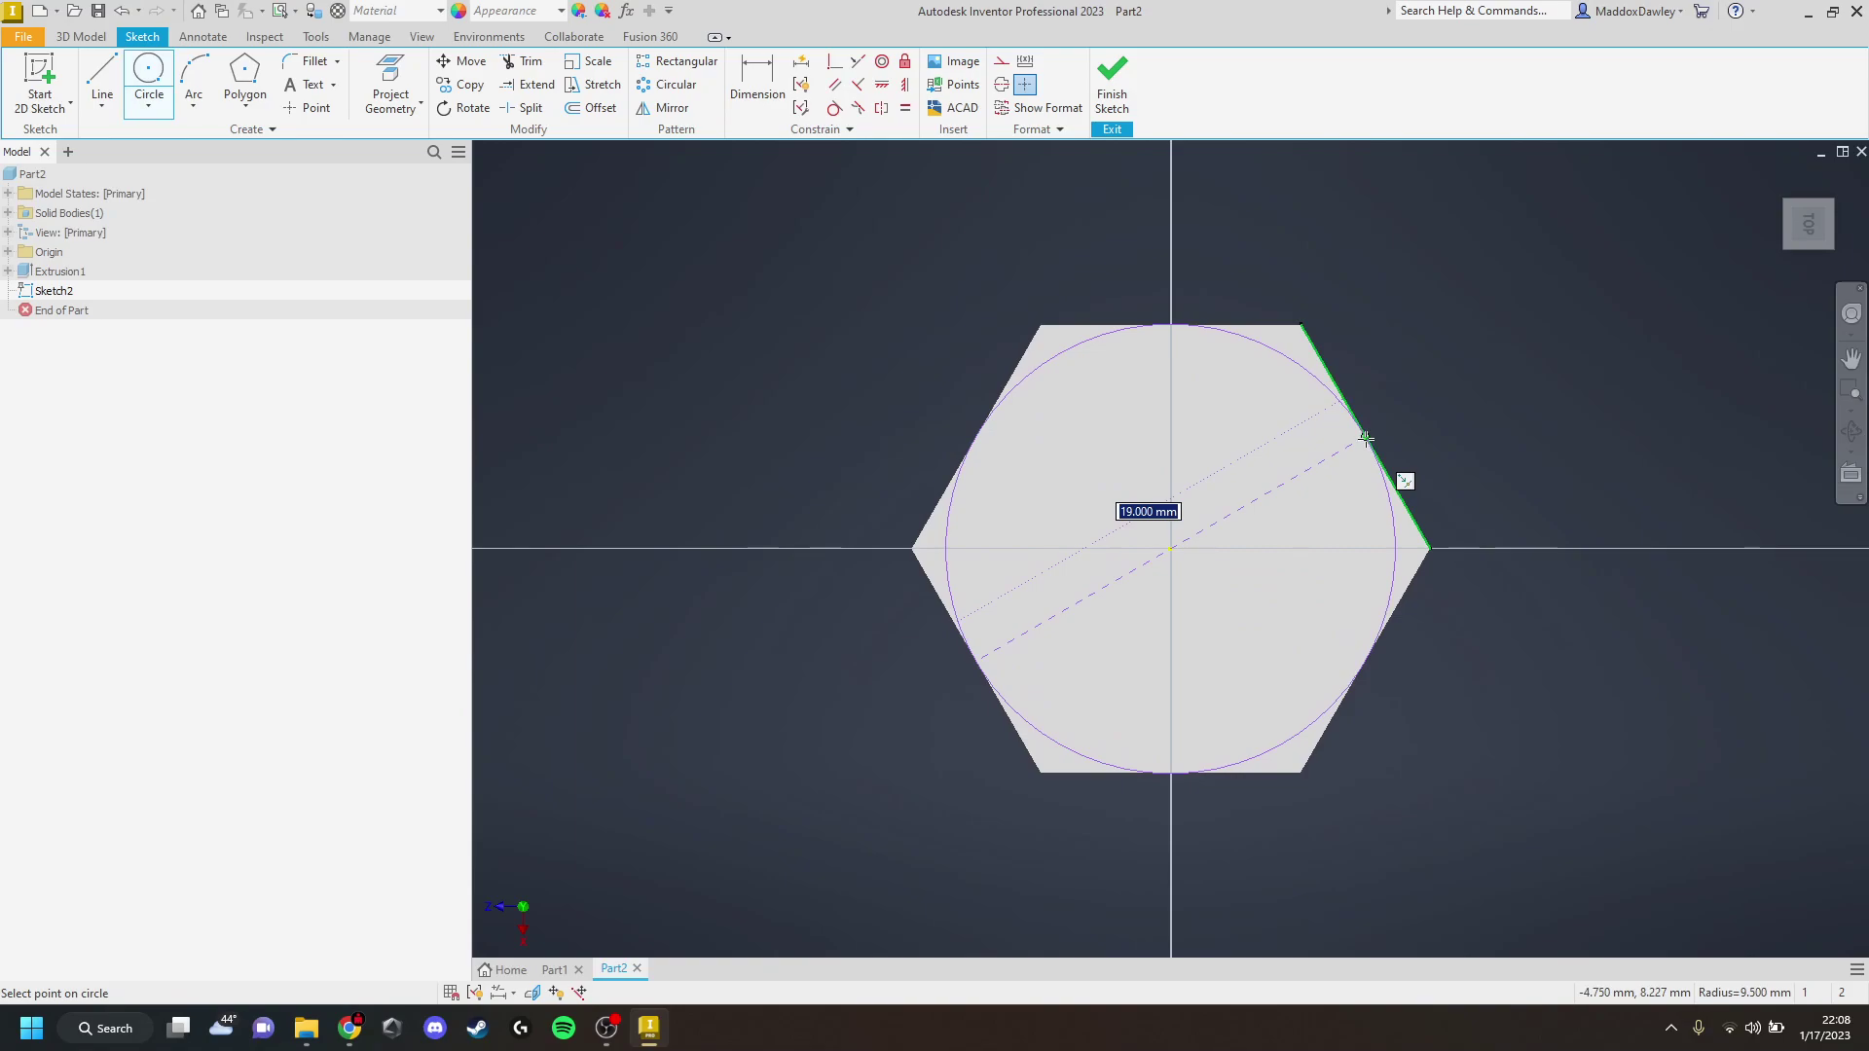
pyautogui.click(1366, 439)
pyautogui.click(1111, 80)
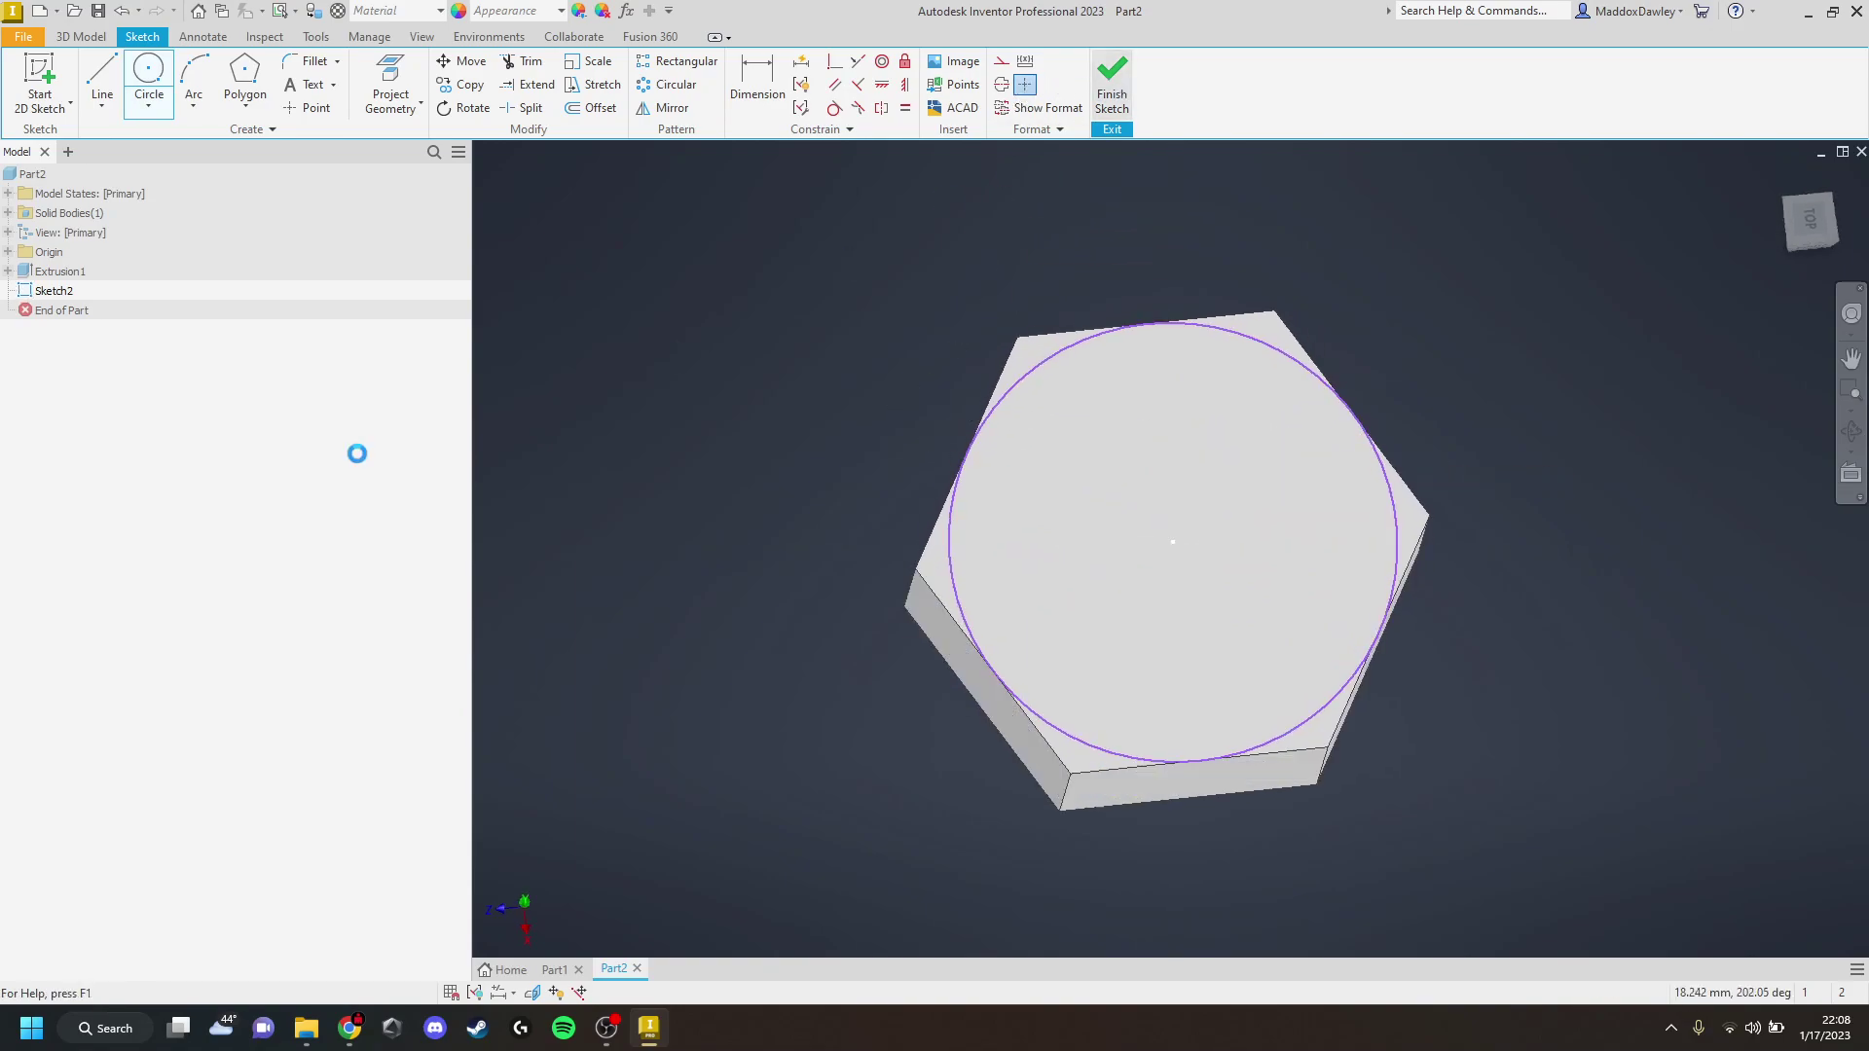
# Extrude the circle down through the whole hexagon as a tapered intersection to bevel its upper corners
pyautogui.press('e')
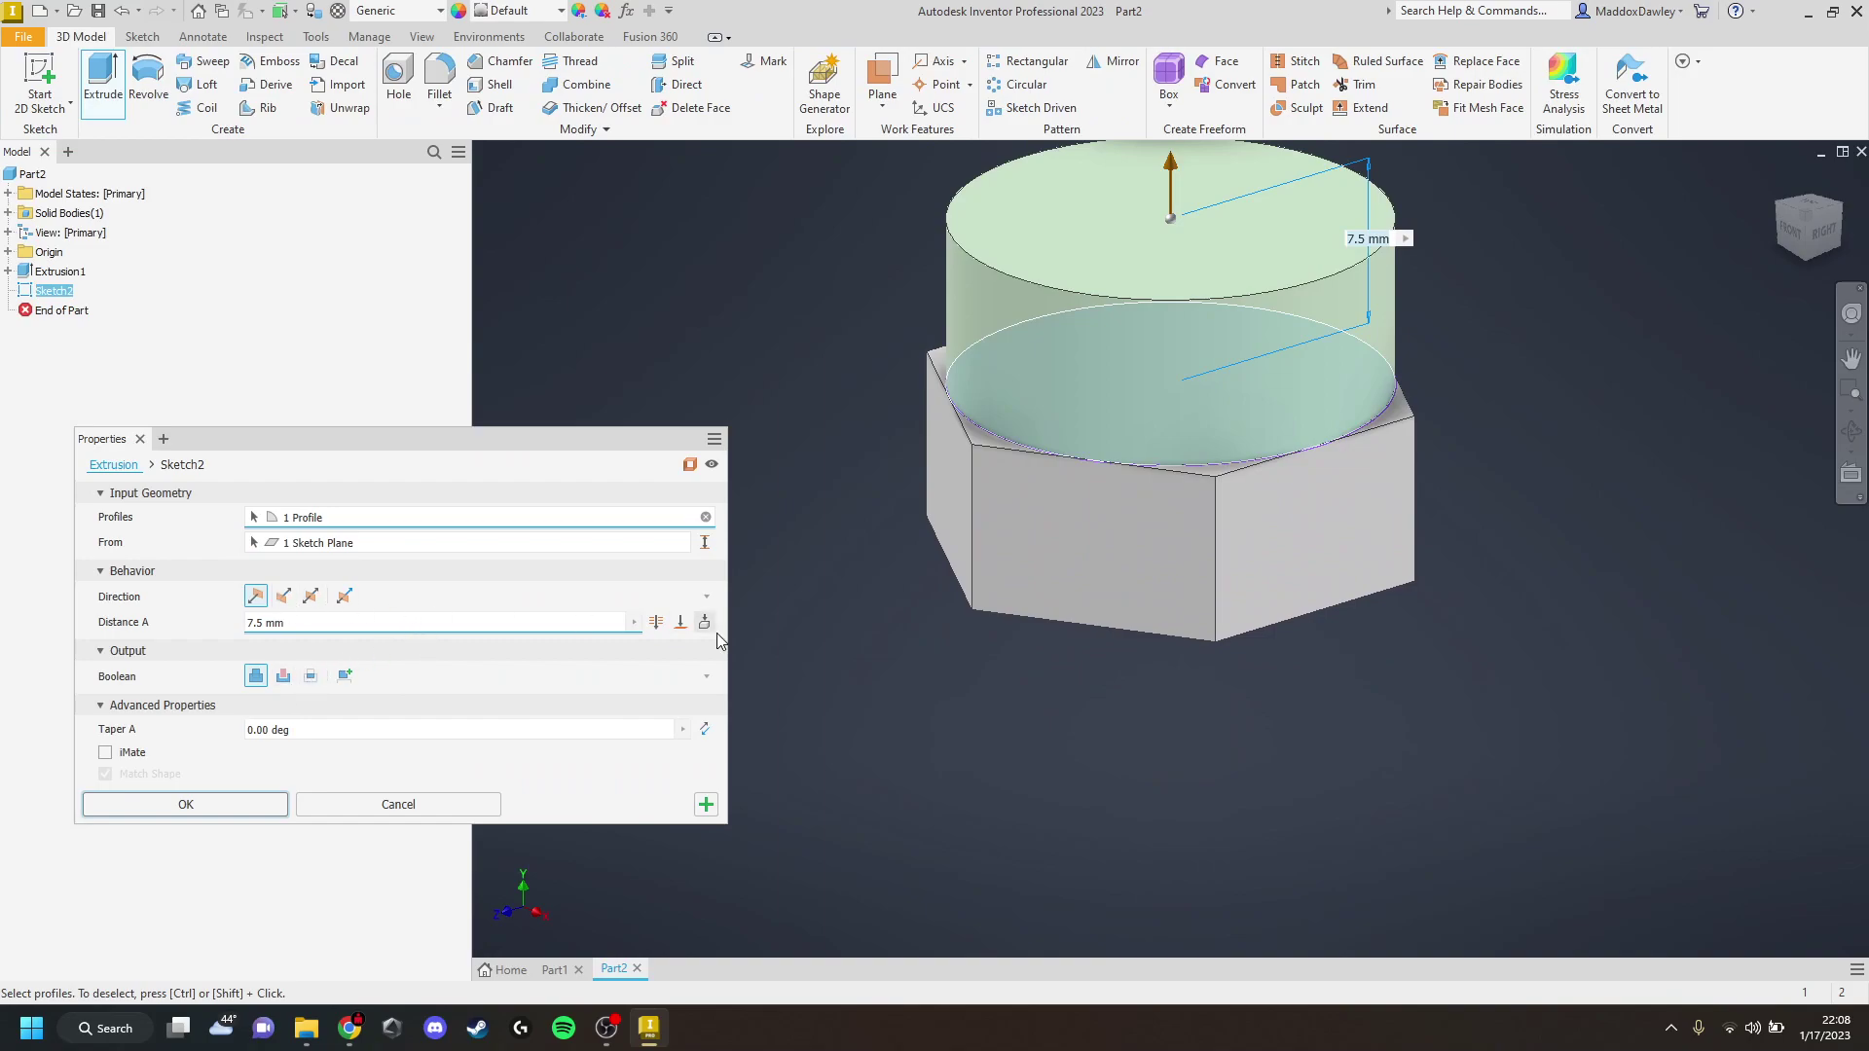
pyautogui.click(656, 631)
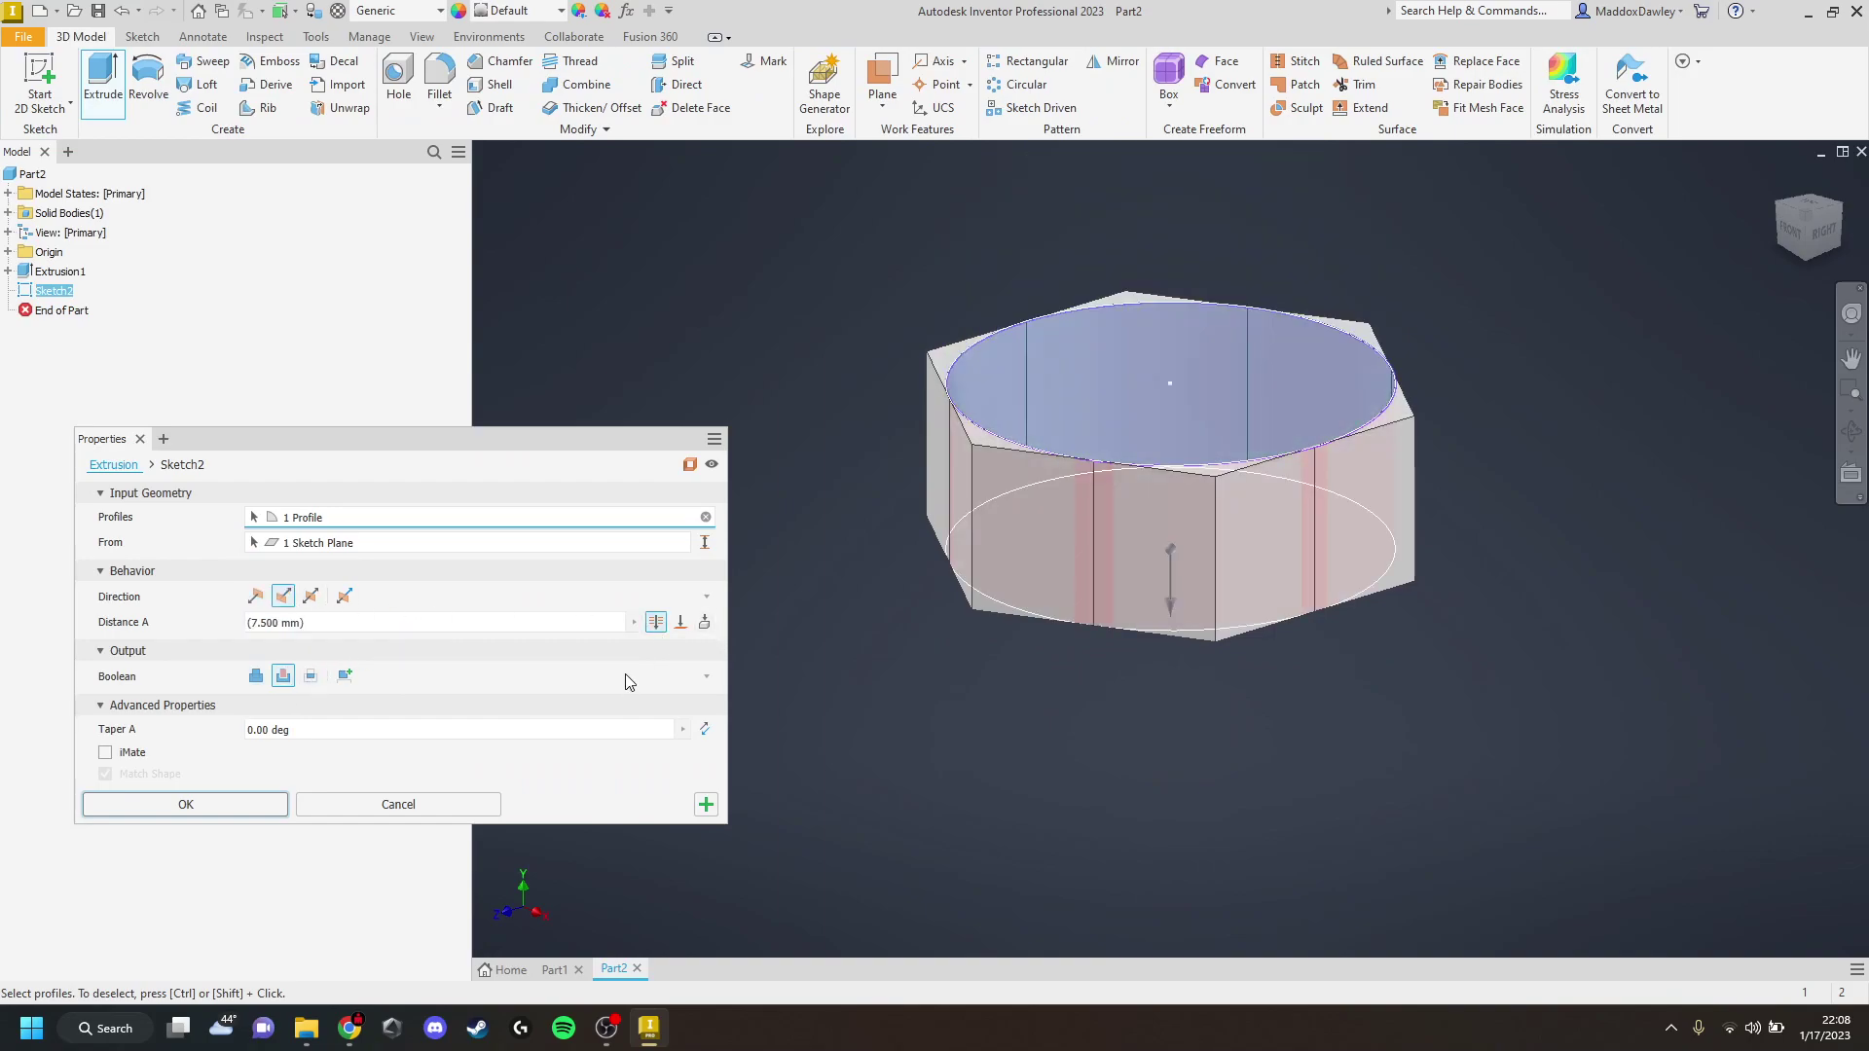
pyautogui.click(311, 675)
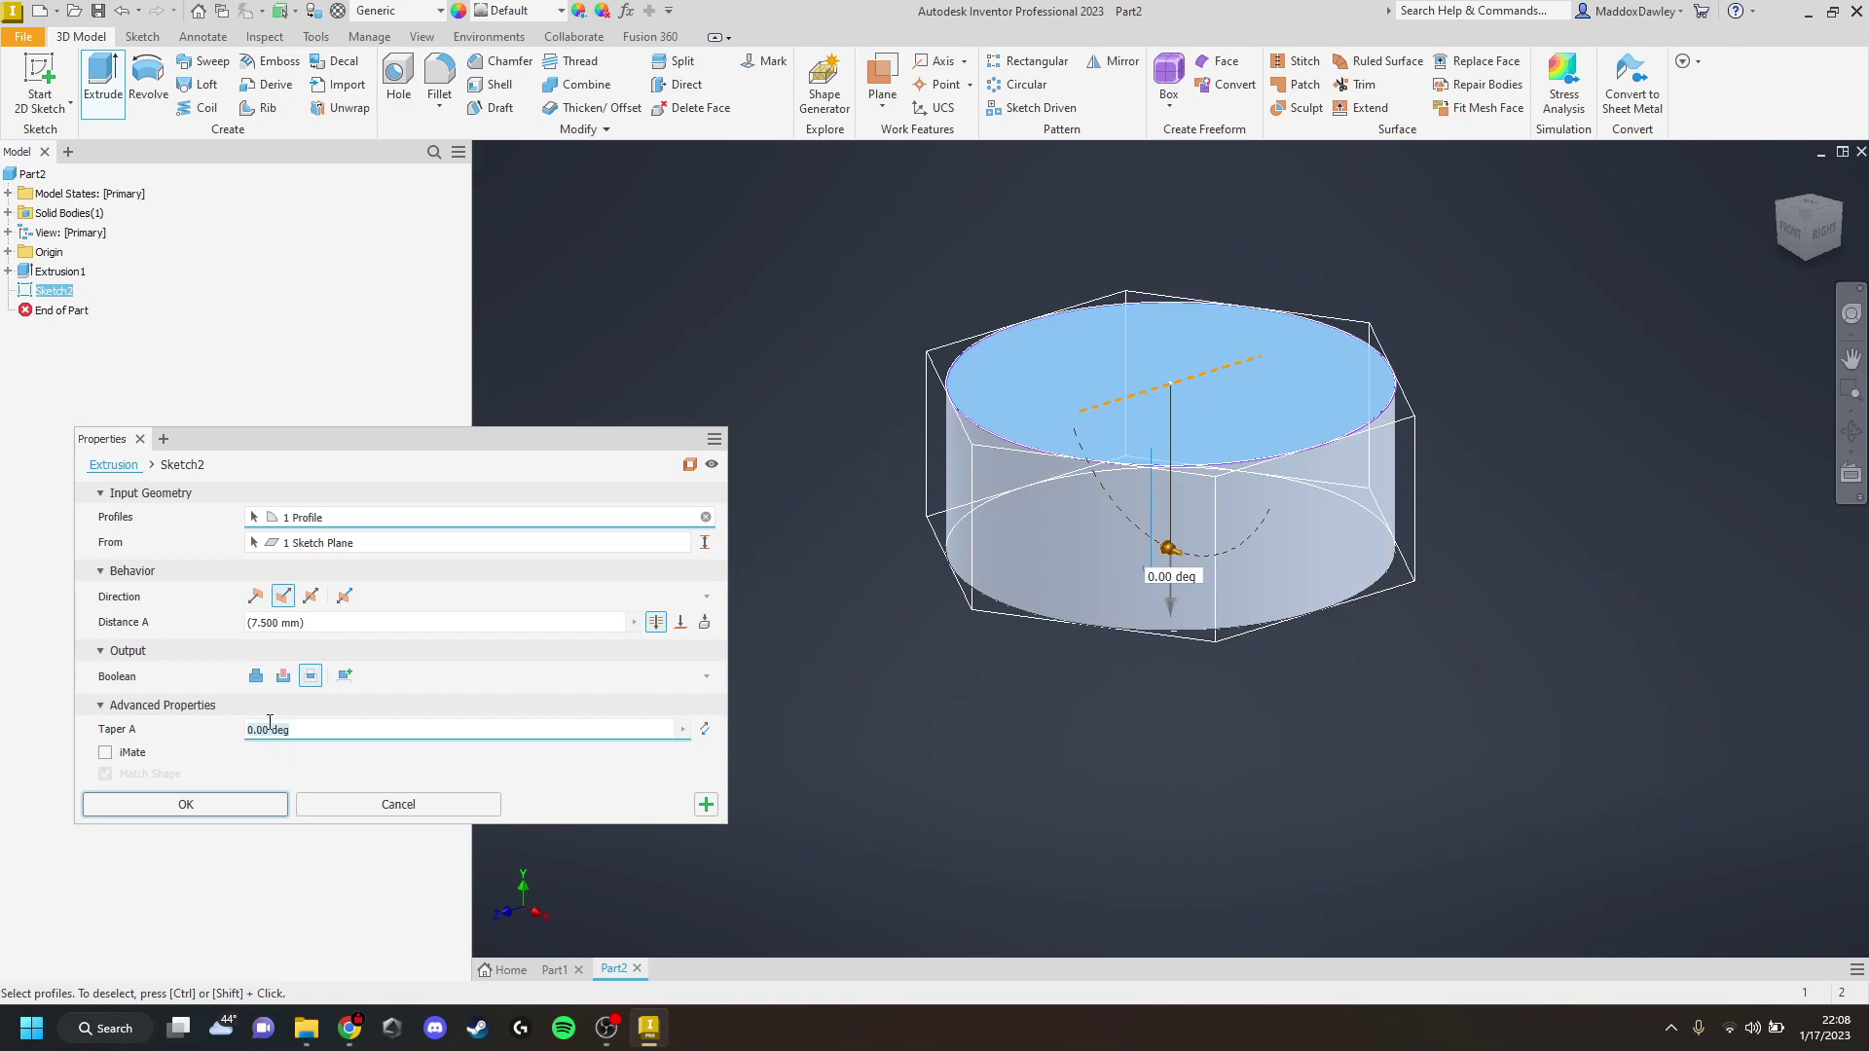
pyautogui.press('Return')
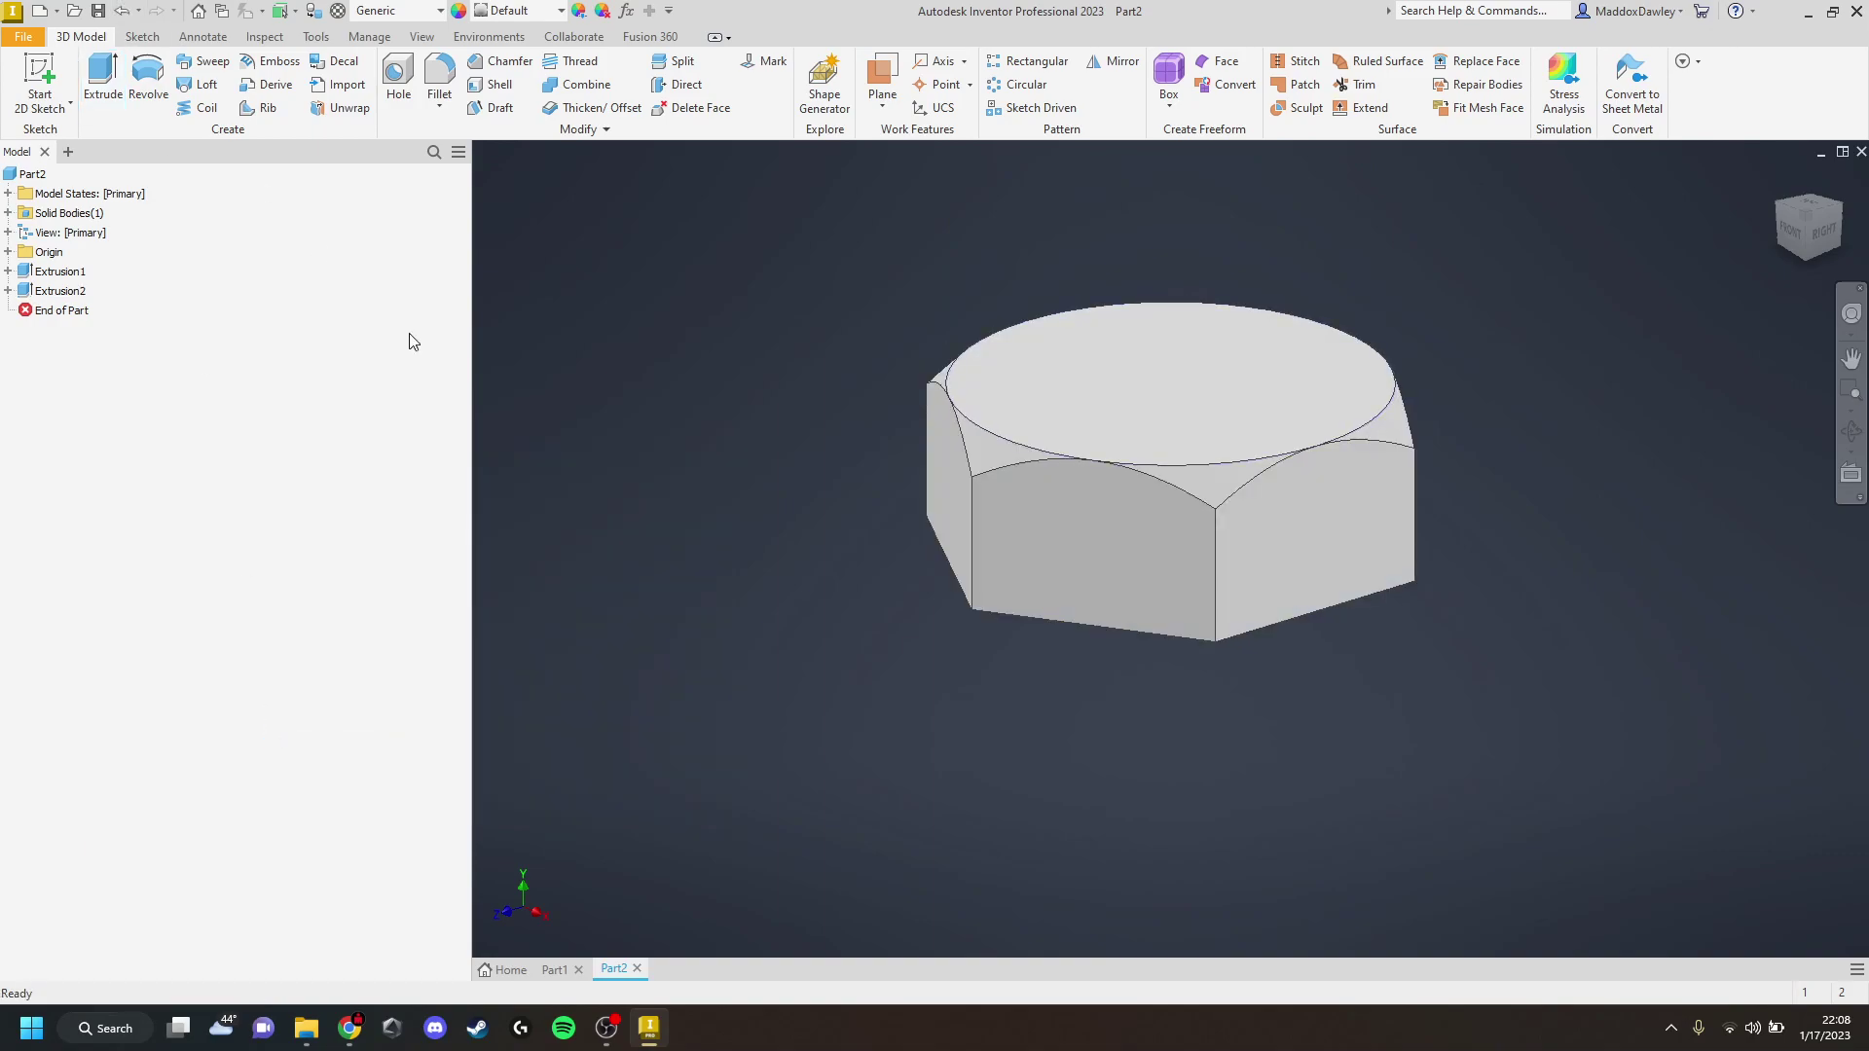
# Sketch a circle on the hexagon's underside, centred on the origin and tangent to its sides, and finish the sketch
pyautogui.keyDown('shift'); pyautogui.moveTo(1066, 664); pyautogui.dragTo(990, 557, button='middle'); pyautogui.keyUp('shift')
pyautogui.rightClick(1135, 498)
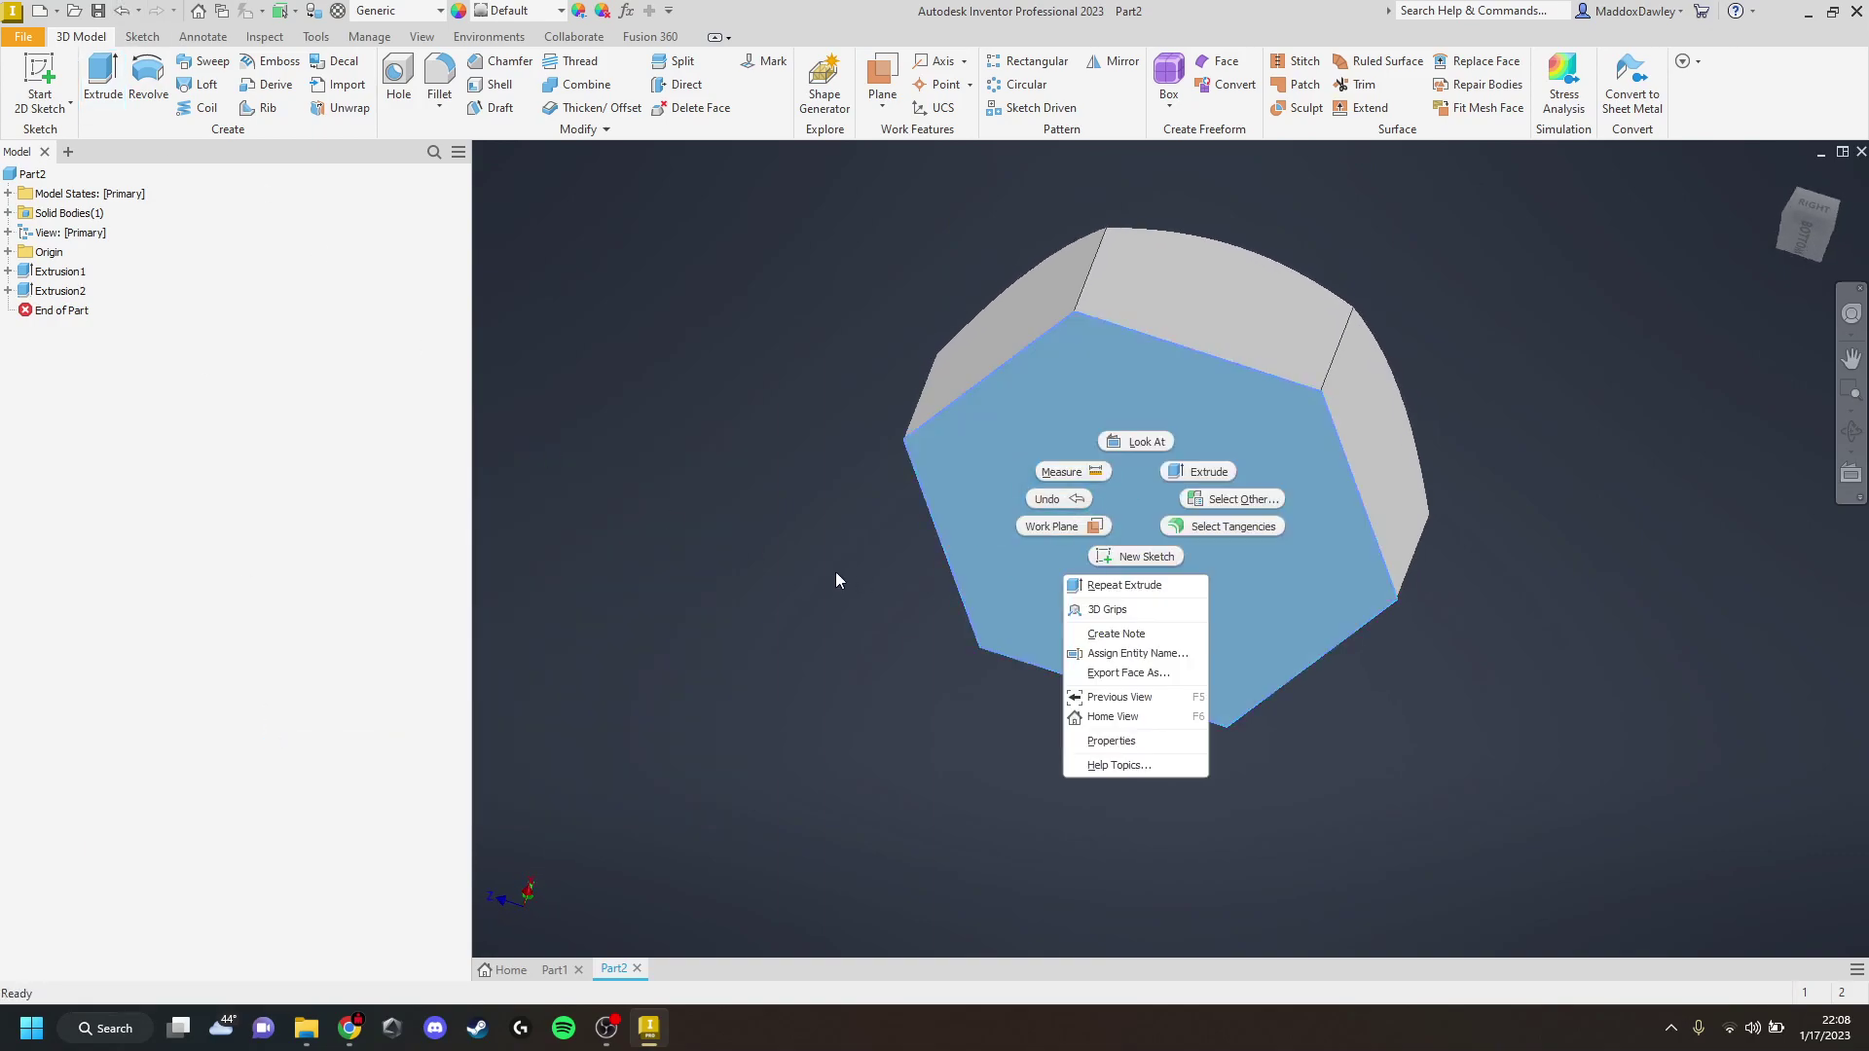
pyautogui.click(1138, 559)
pyautogui.press('c')
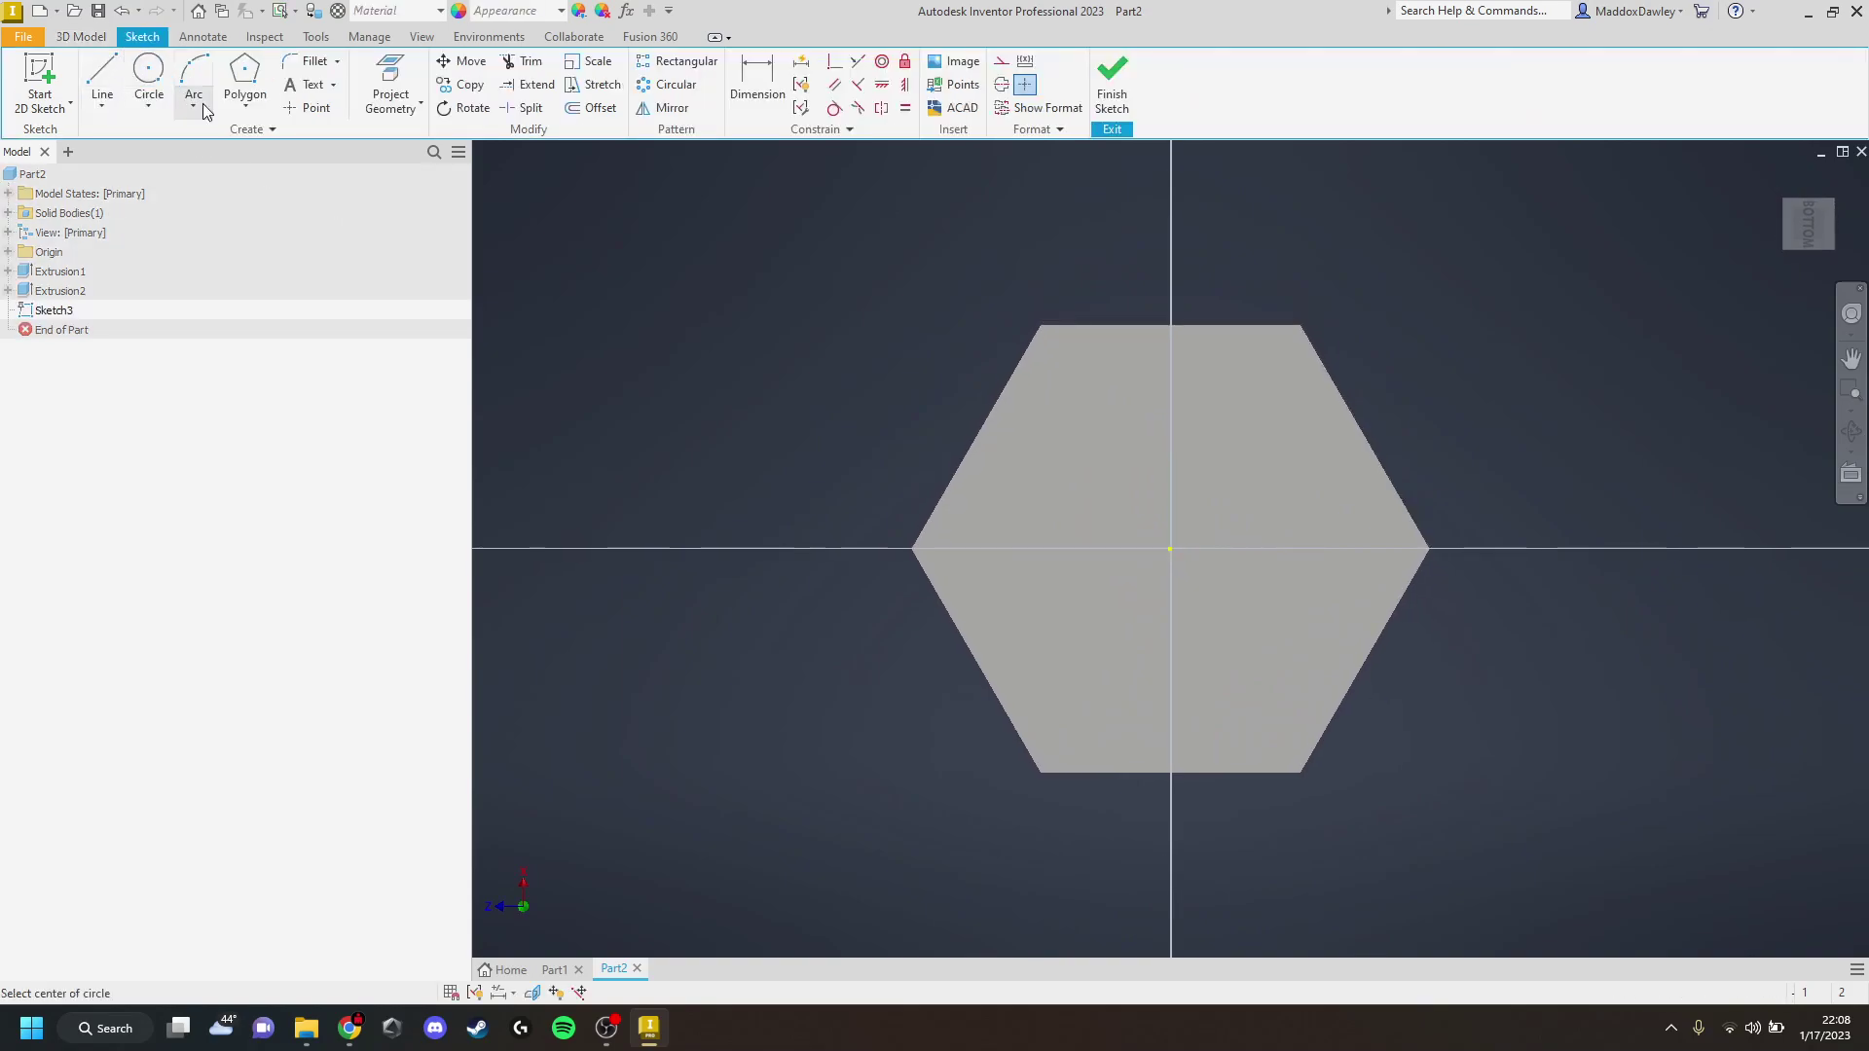
pyautogui.click(1169, 549)
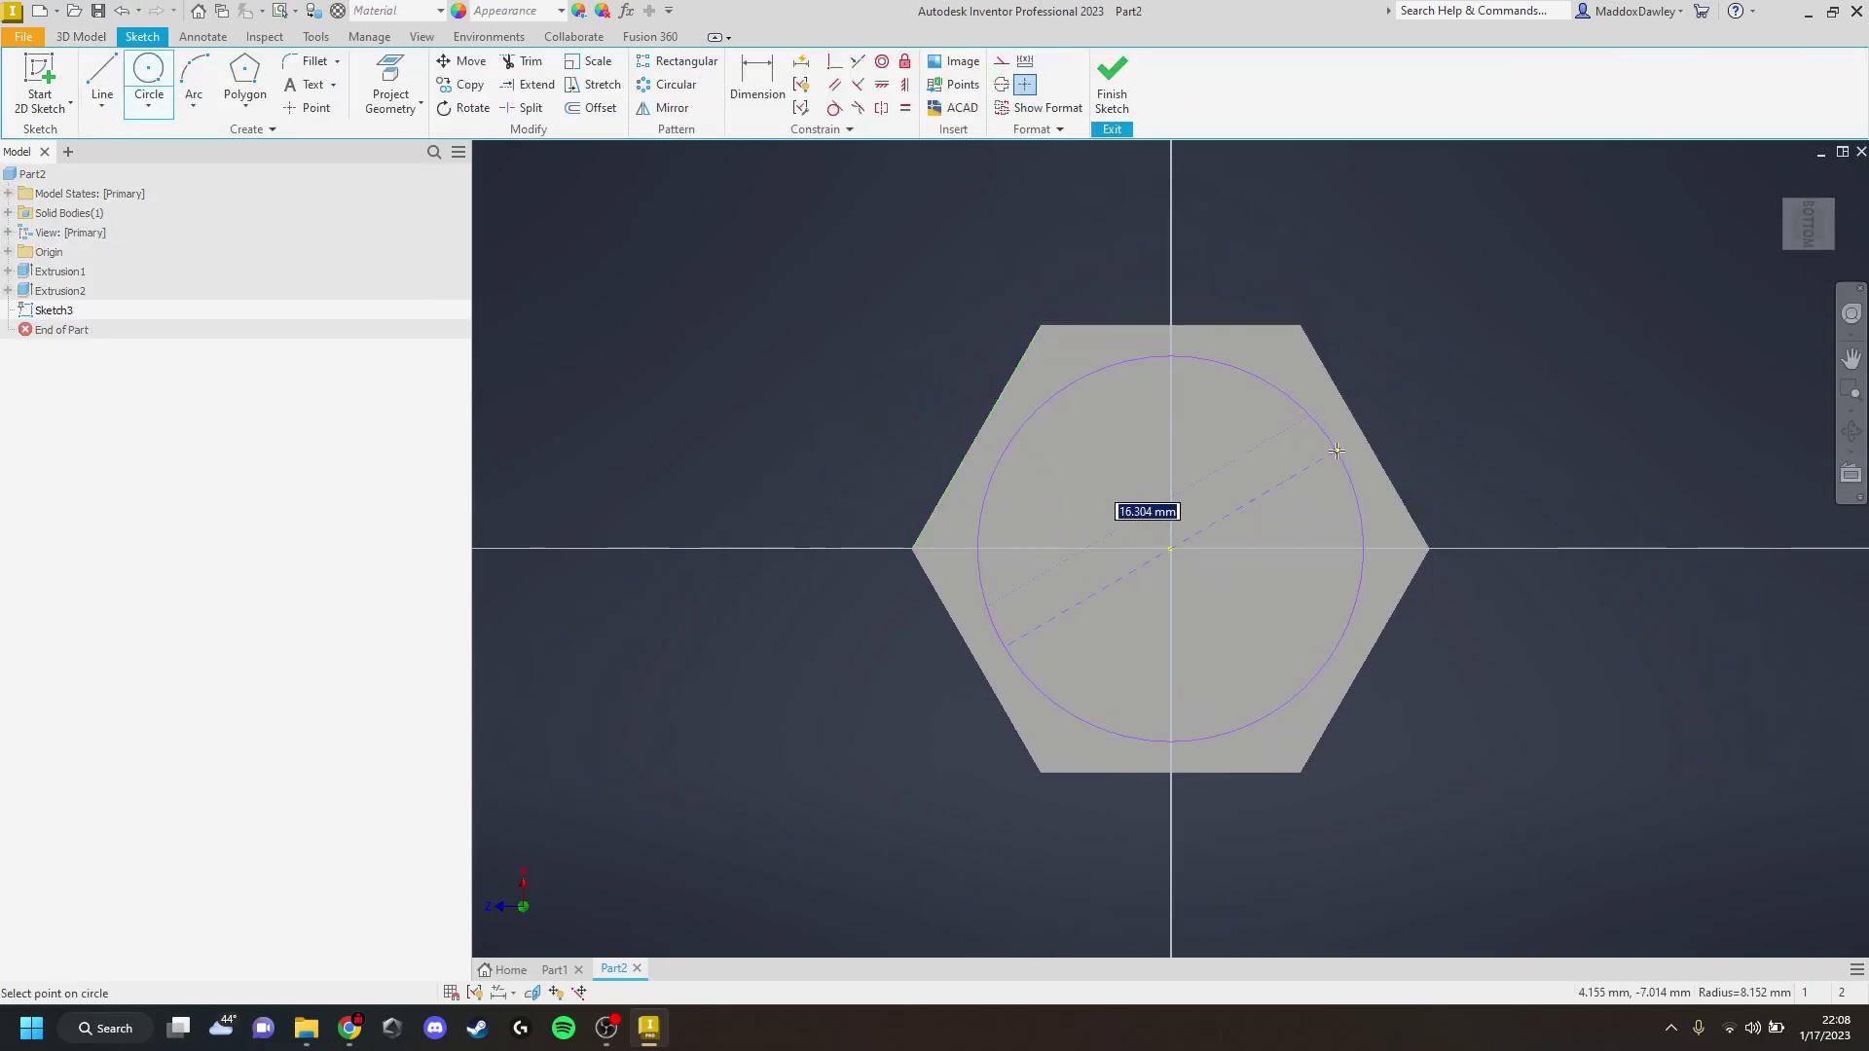
pyautogui.click(1366, 435)
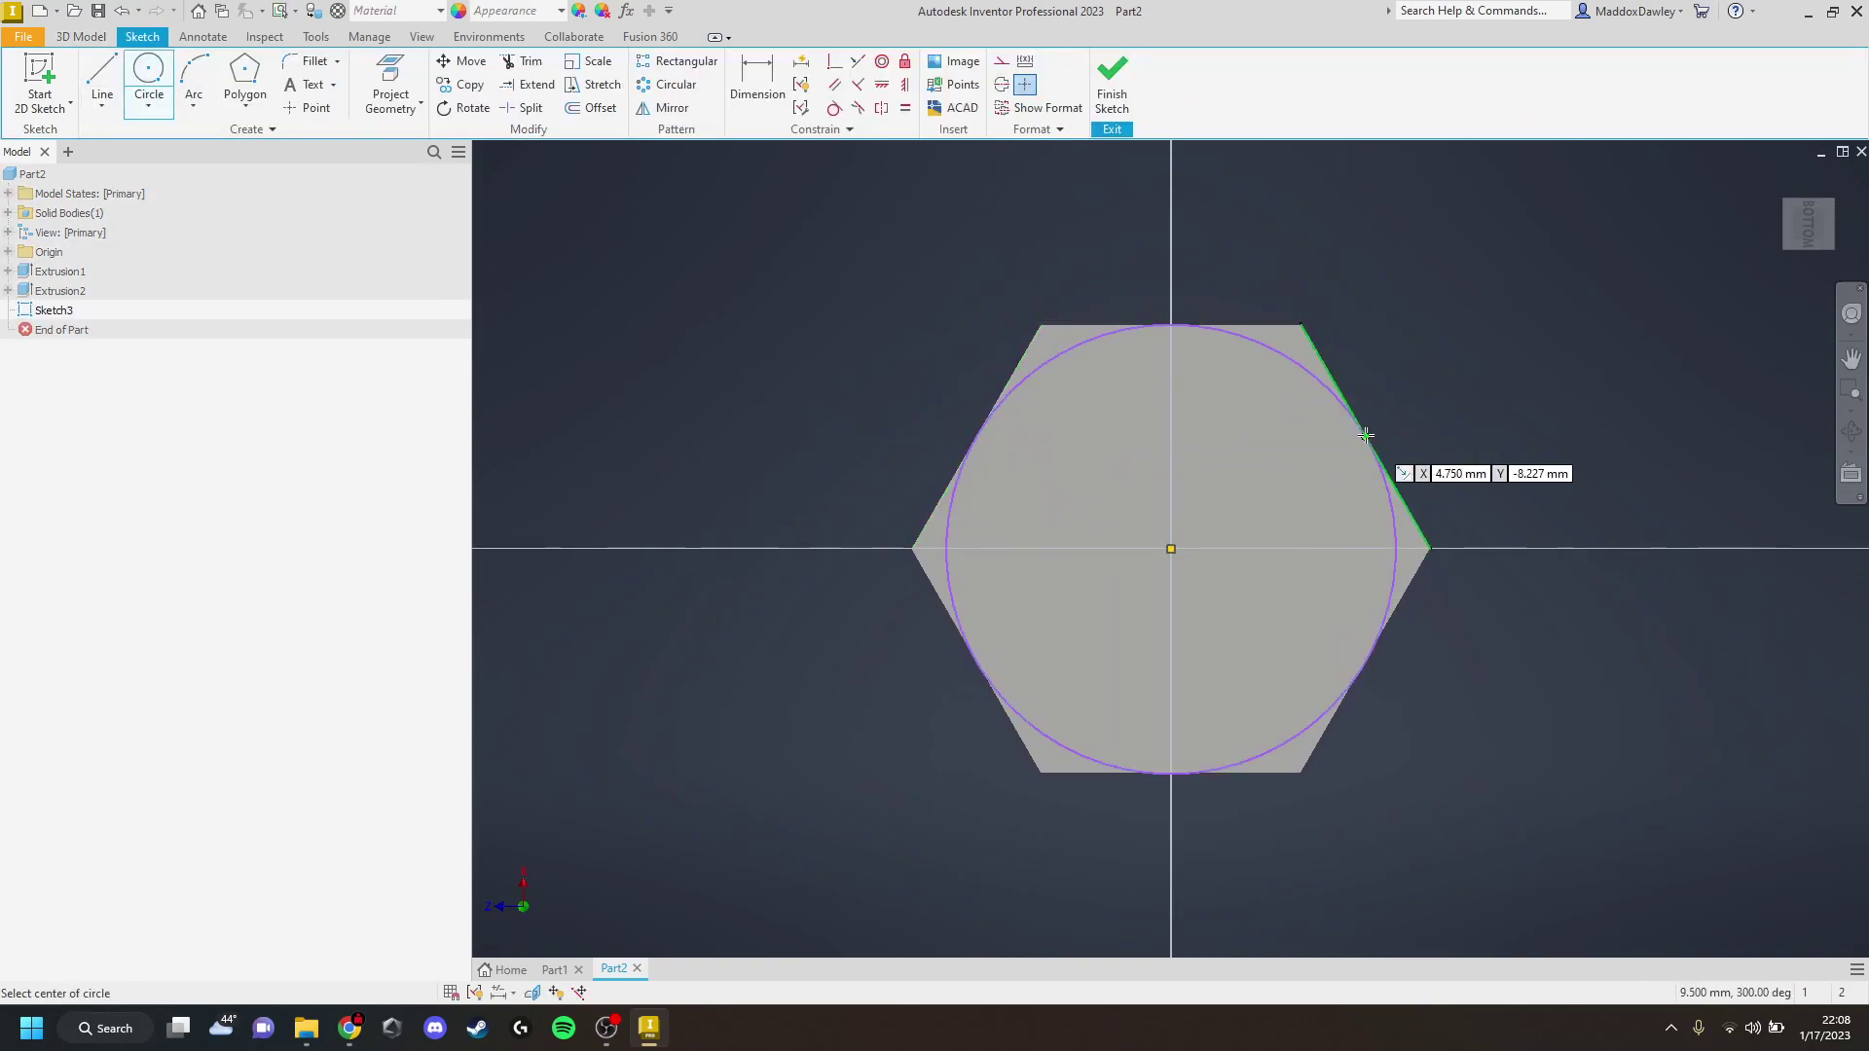
pyautogui.click(1120, 119)
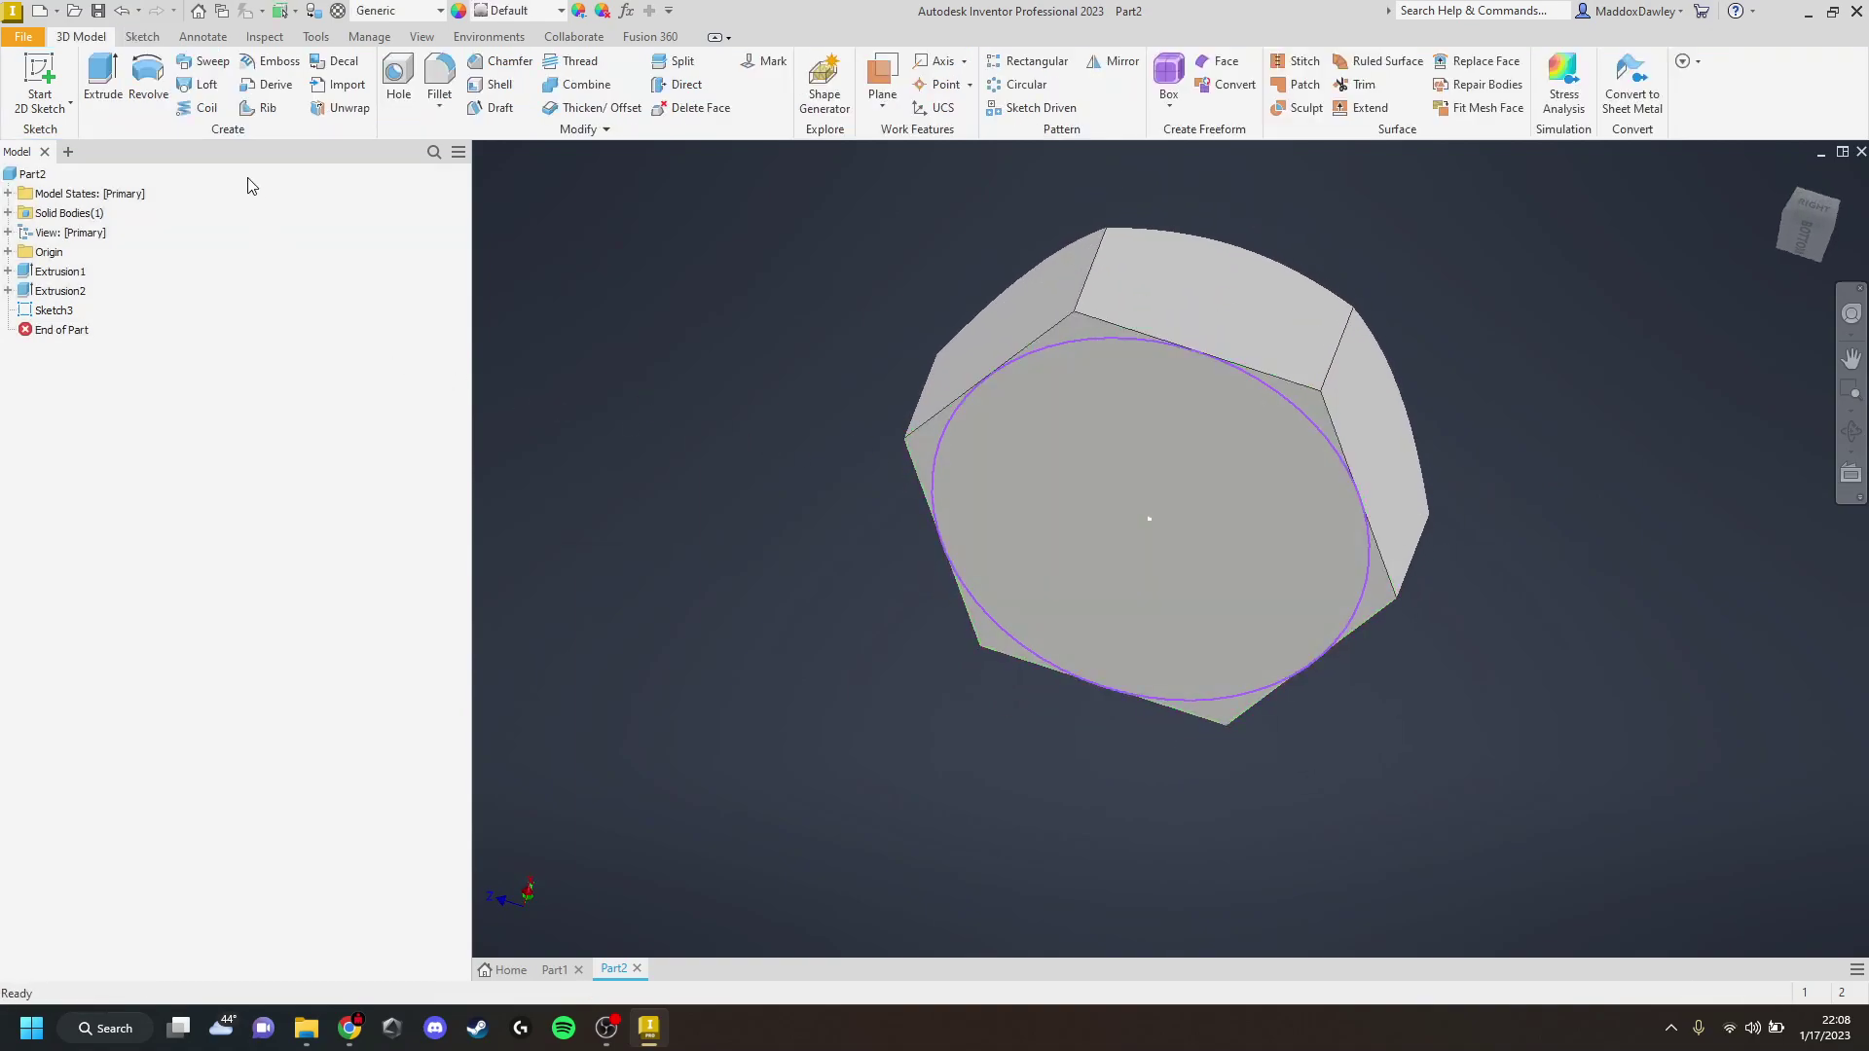
# Extrude the underside circle through the whole body as an intersection with a 45 degree taper
pyautogui.click(109, 80)
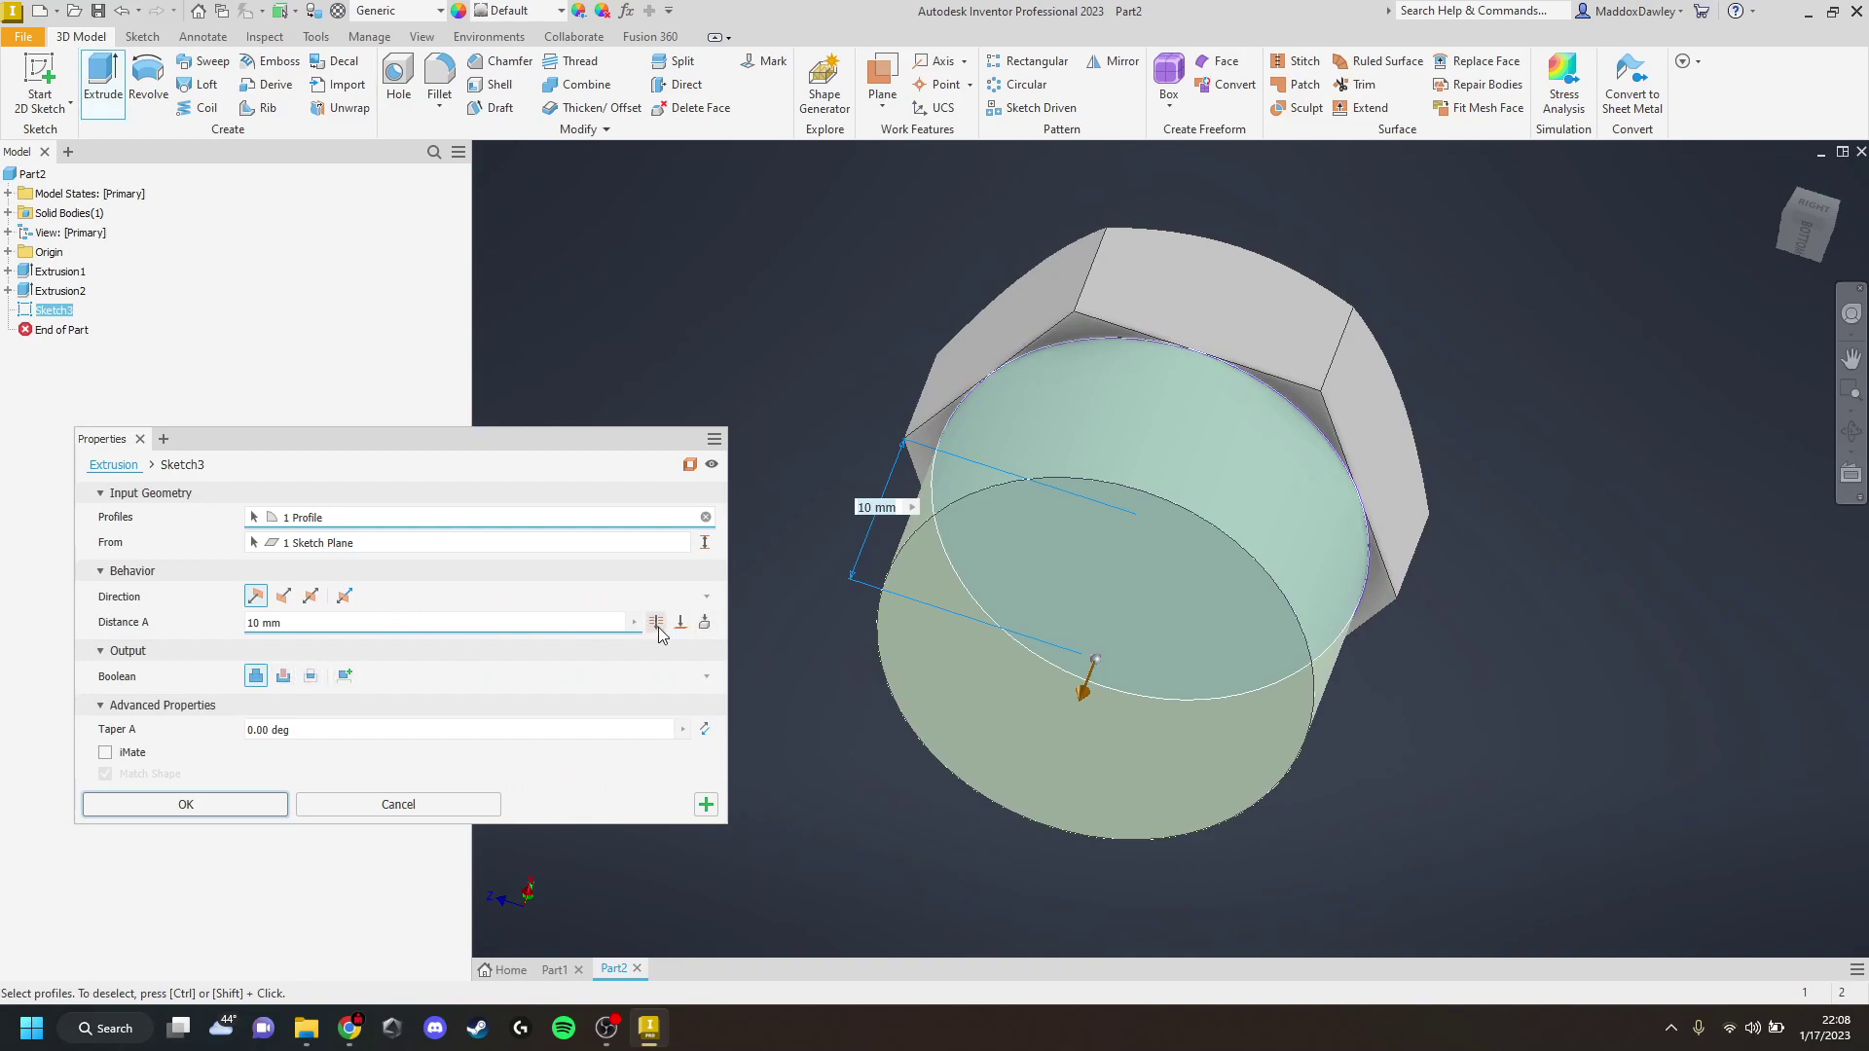
pyautogui.click(656, 623)
pyautogui.click(310, 676)
pyautogui.click(273, 731)
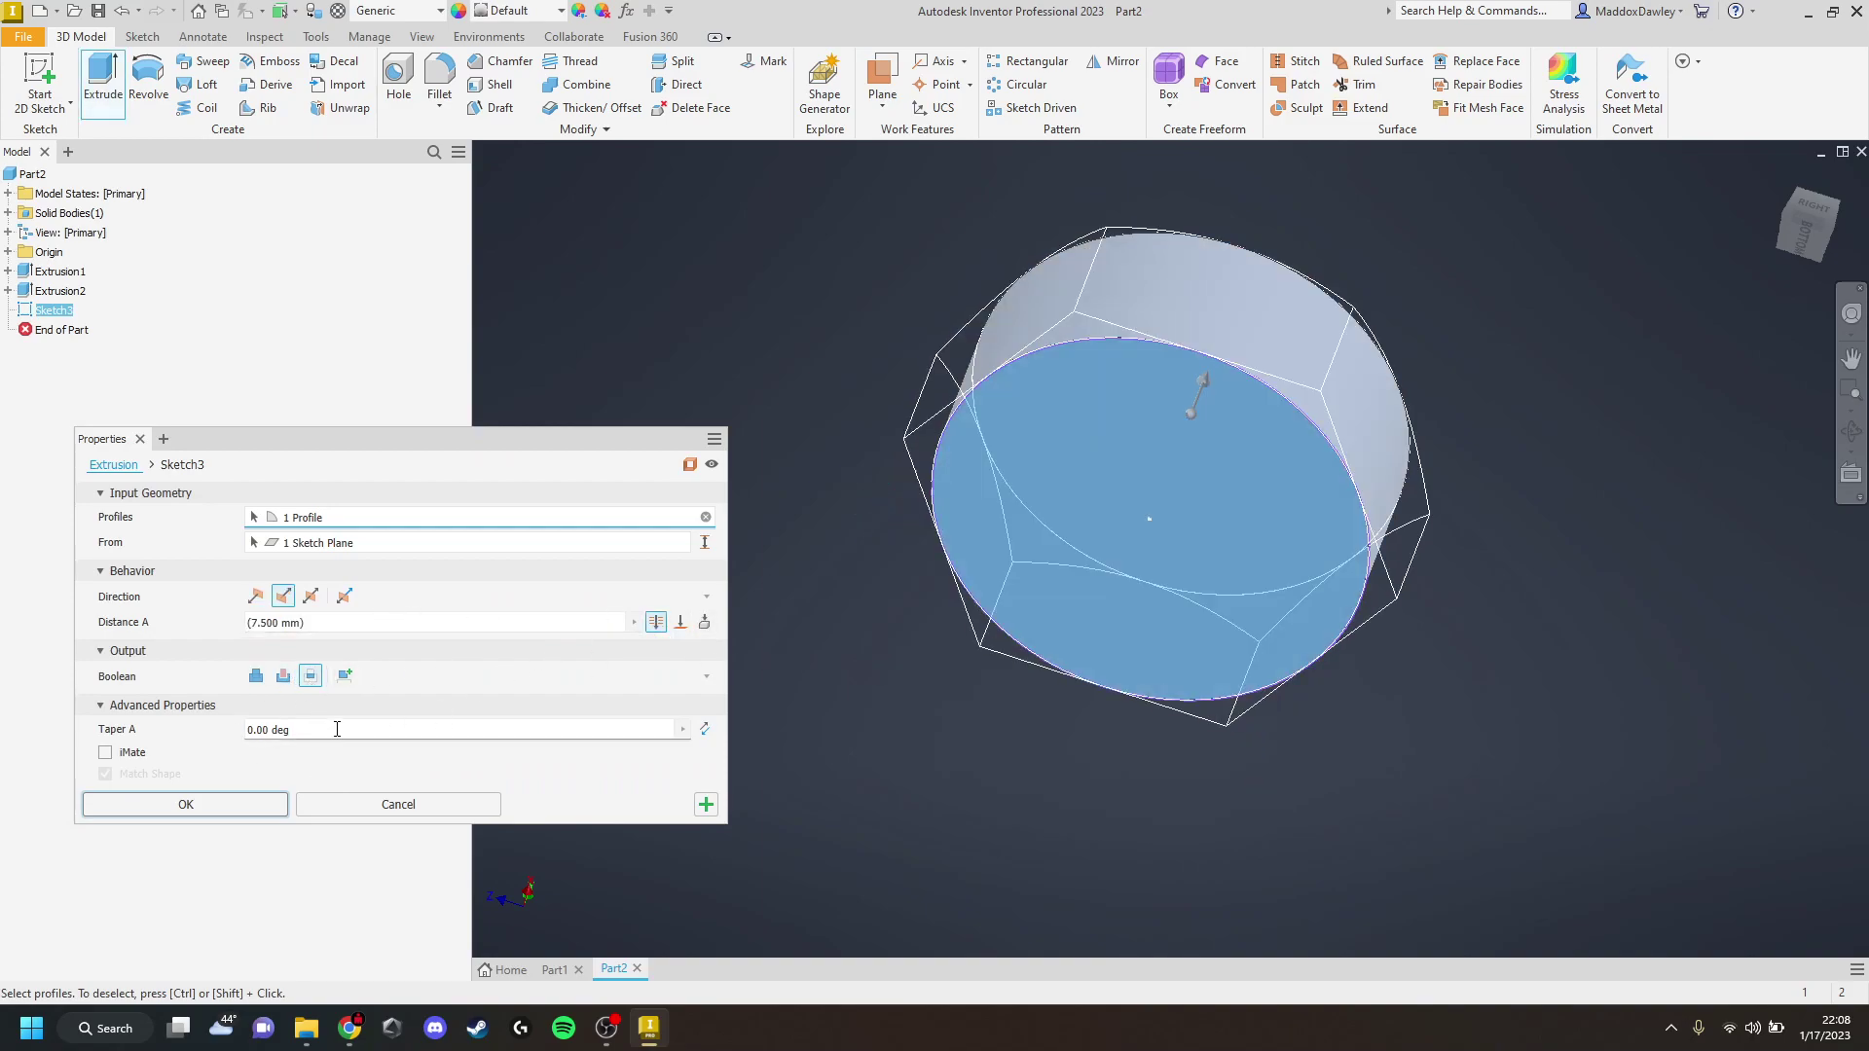
pyautogui.press('Return')
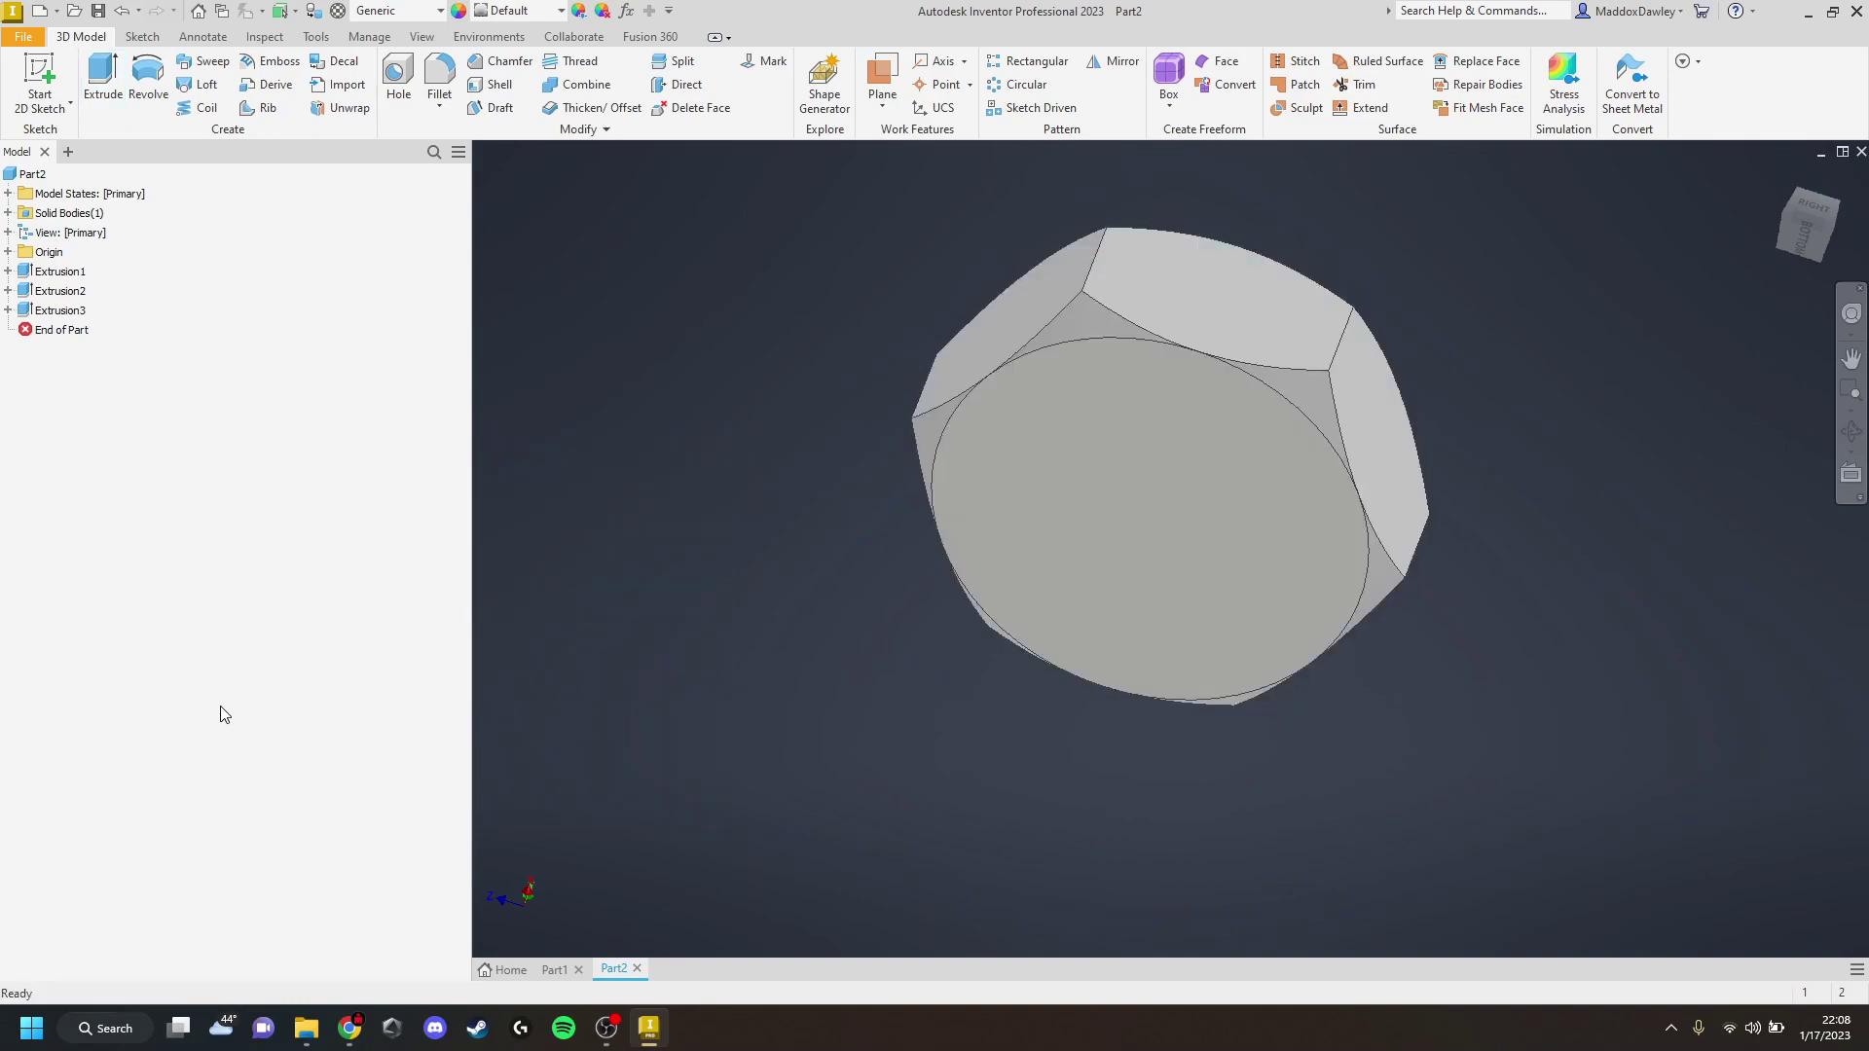
# Sketch a 9.125 mm diameter circle at the centre of the nut's underside and finish the sketch
pyautogui.keyDown('shift'); pyautogui.moveTo(1117, 629); pyautogui.dragTo(1158, 621, button='middle'); pyautogui.keyUp('shift')
pyautogui.keyDown('shift'); pyautogui.moveTo(1143, 526); pyautogui.dragTo(1188, 468, button='middle'); pyautogui.keyUp('shift')
pyautogui.keyDown('shift'); pyautogui.moveTo(1185, 536); pyautogui.dragTo(1023, 532, button='middle'); pyautogui.keyUp('shift')
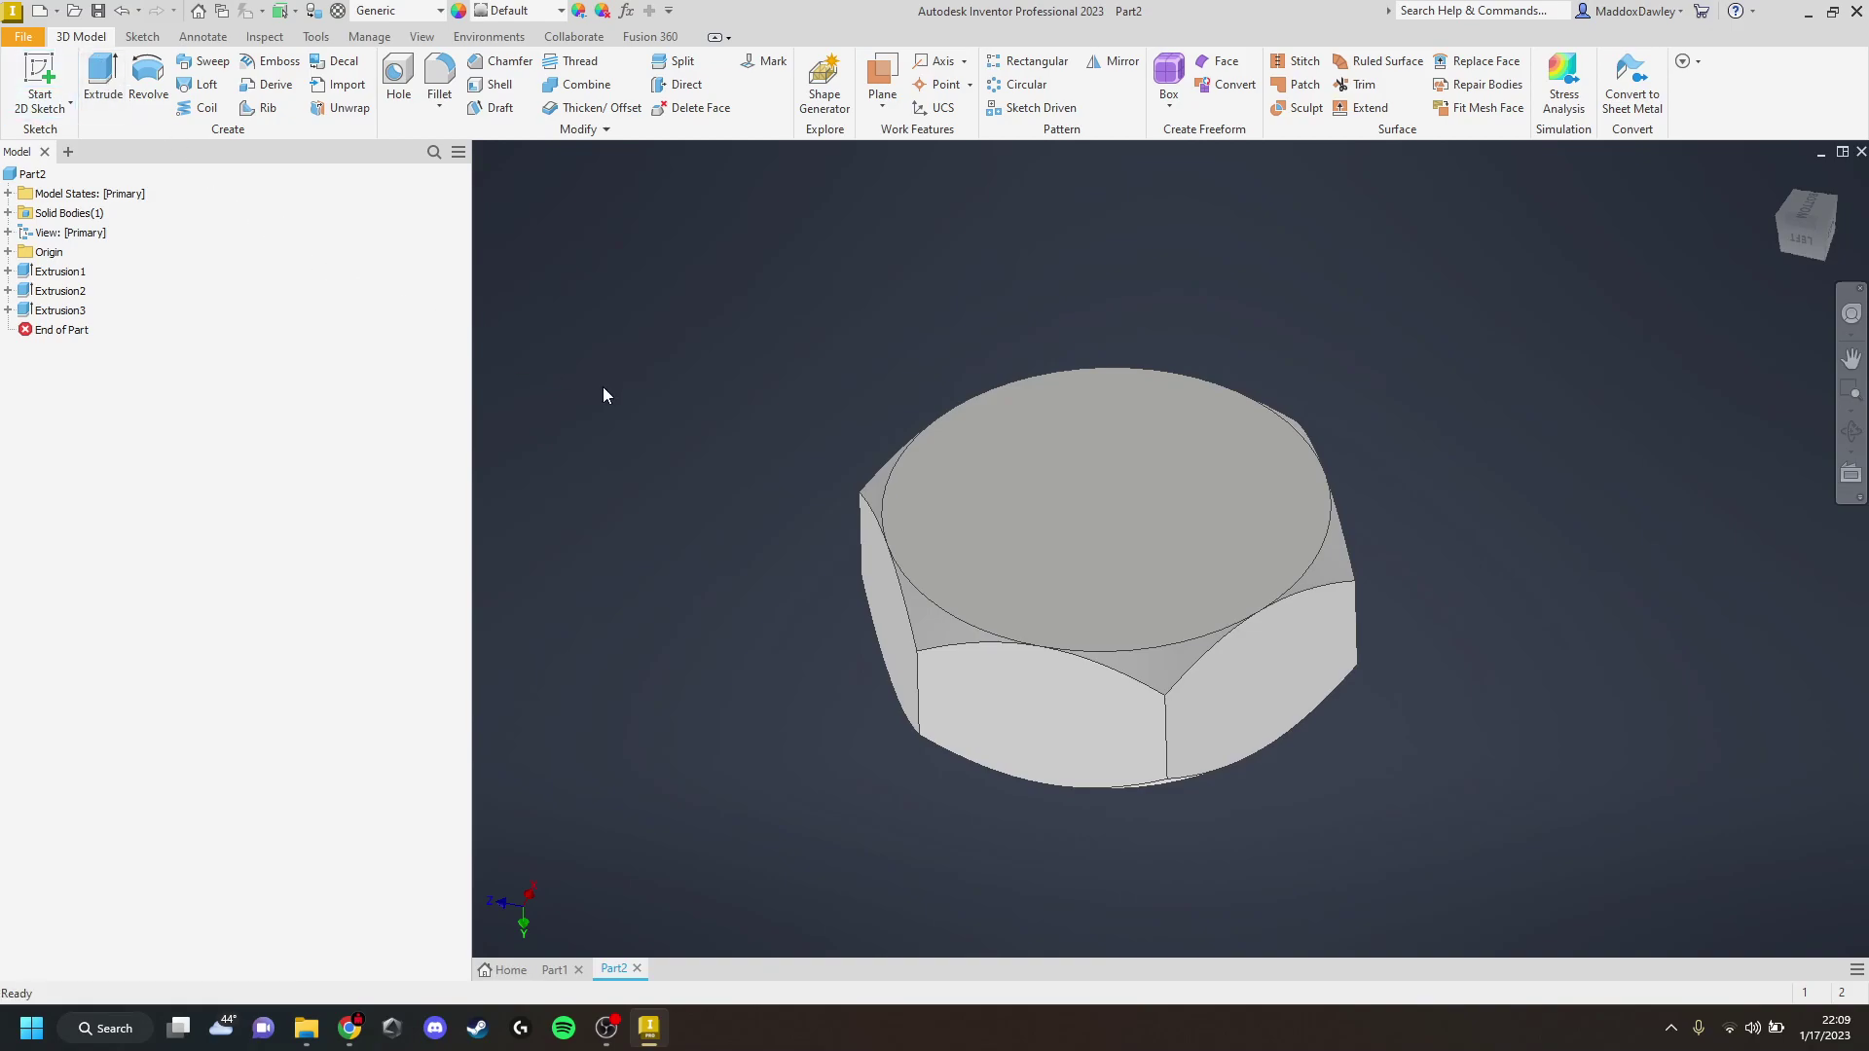
pyautogui.rightClick(1196, 539)
pyautogui.click(1007, 594)
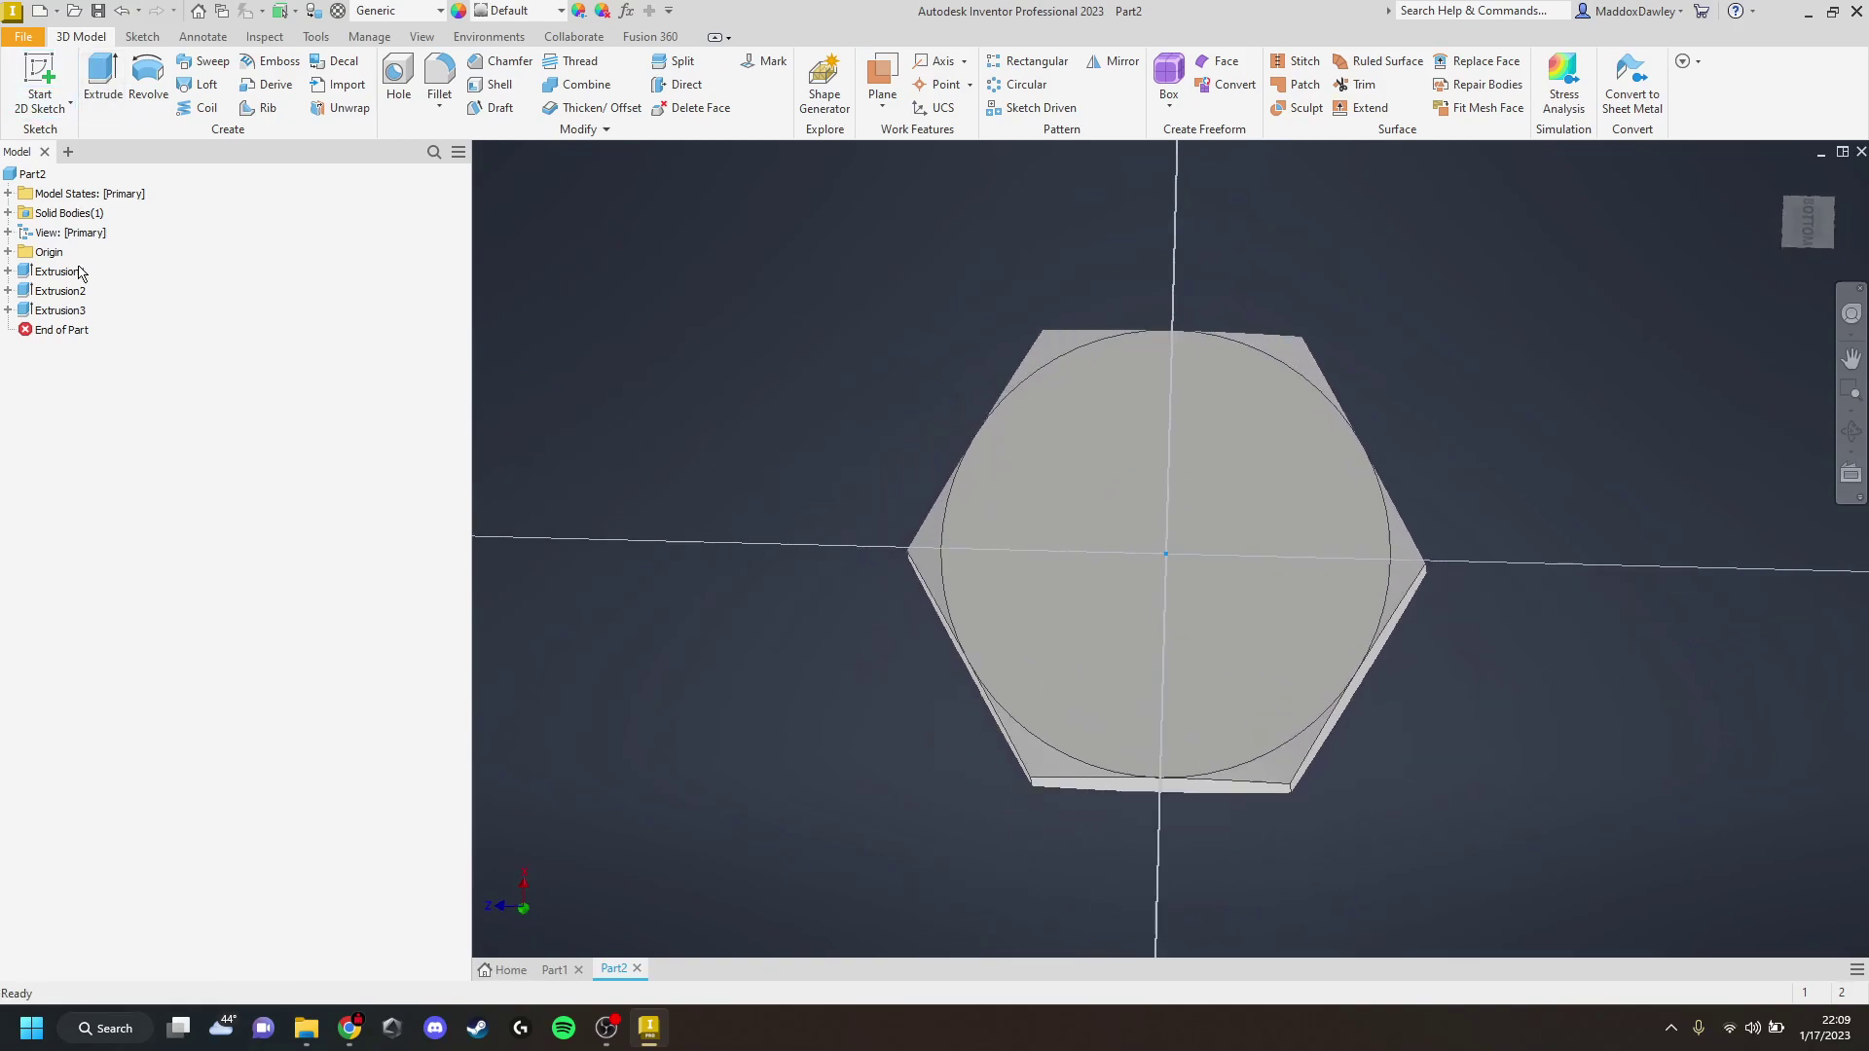
pyautogui.click(148, 76)
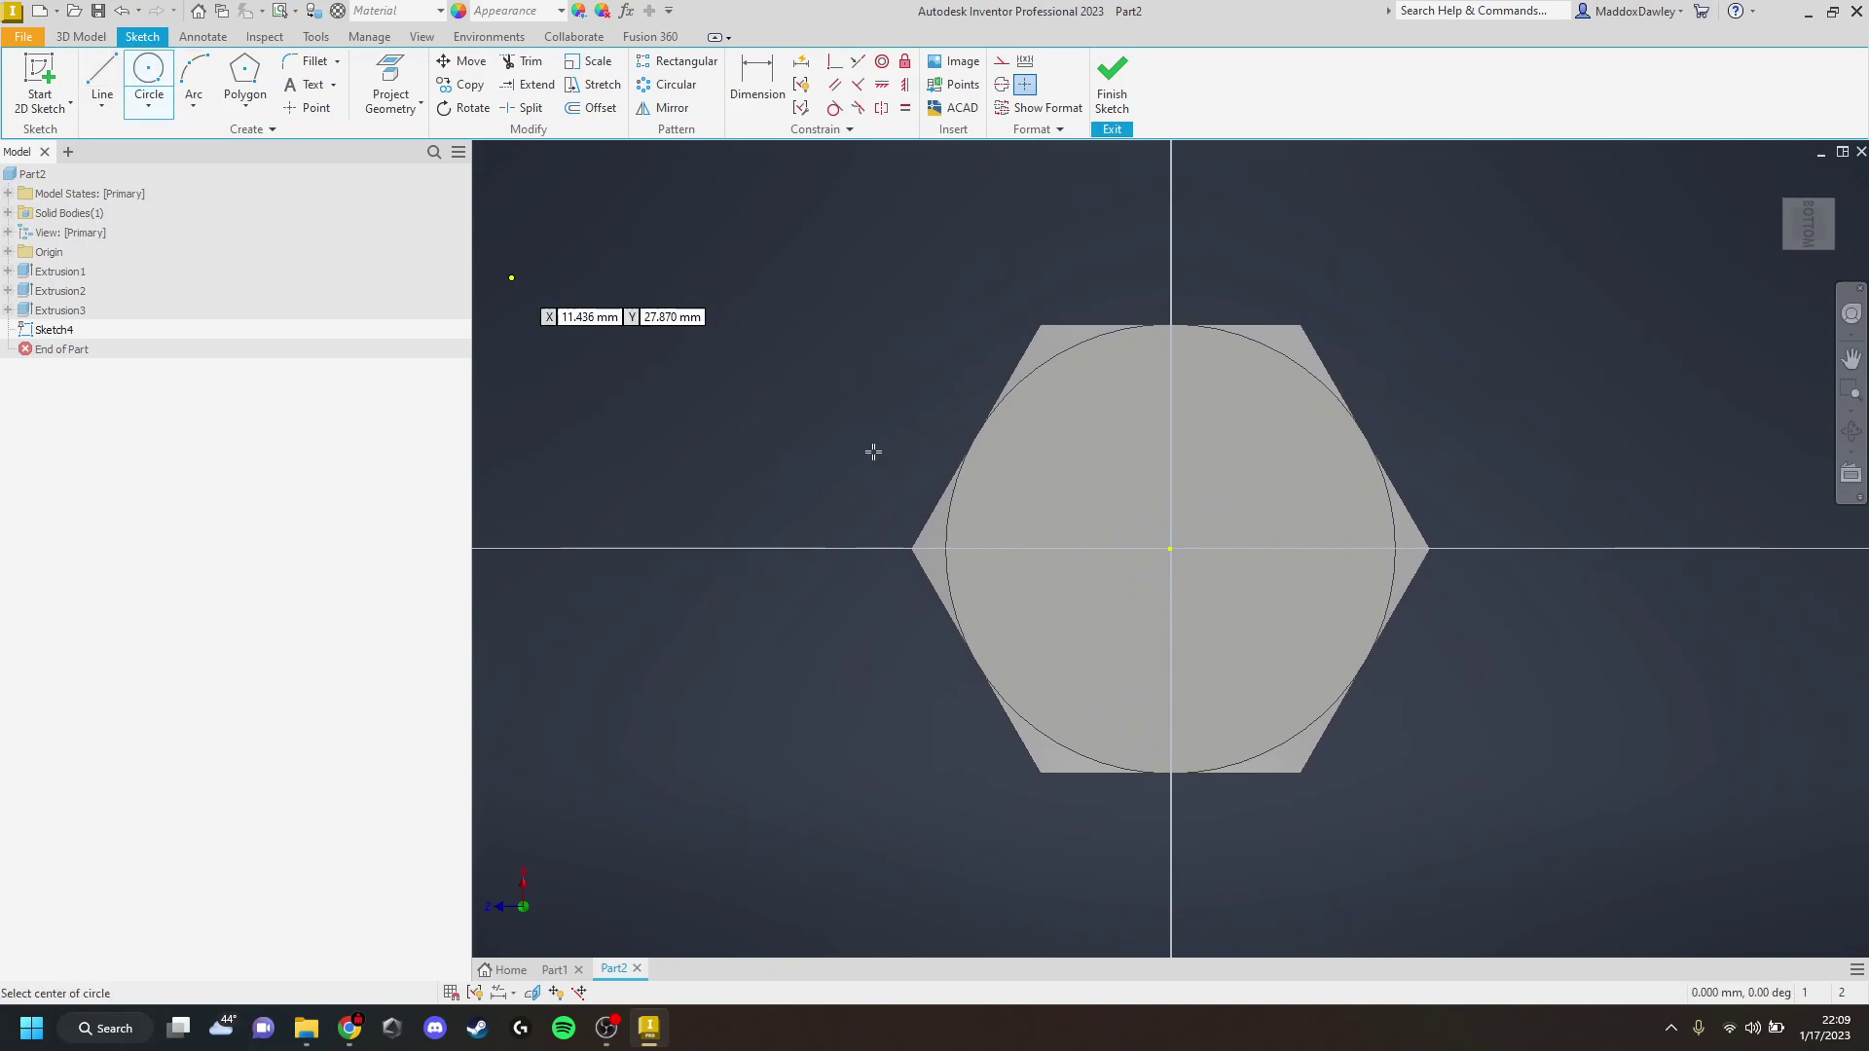
pyautogui.click(1170, 548)
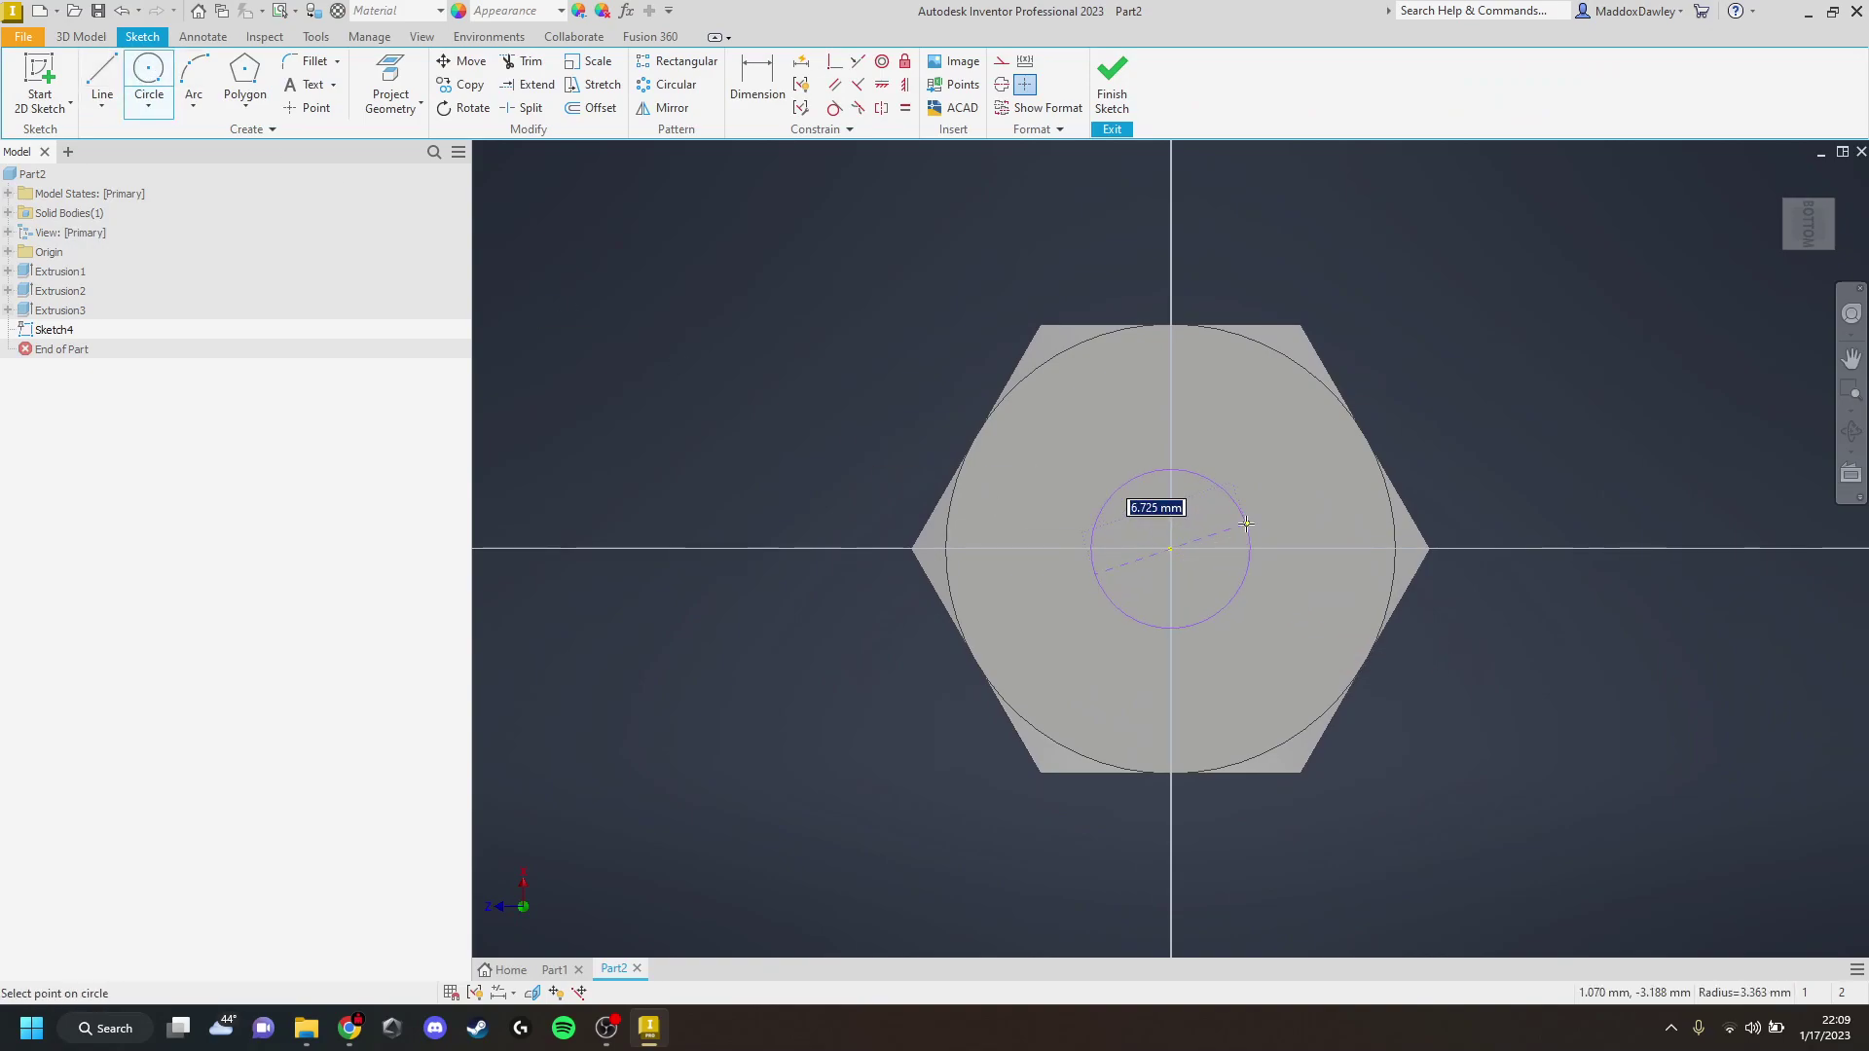
pyautogui.write('9.125')
pyautogui.press('Return')
pyautogui.press('Escape')
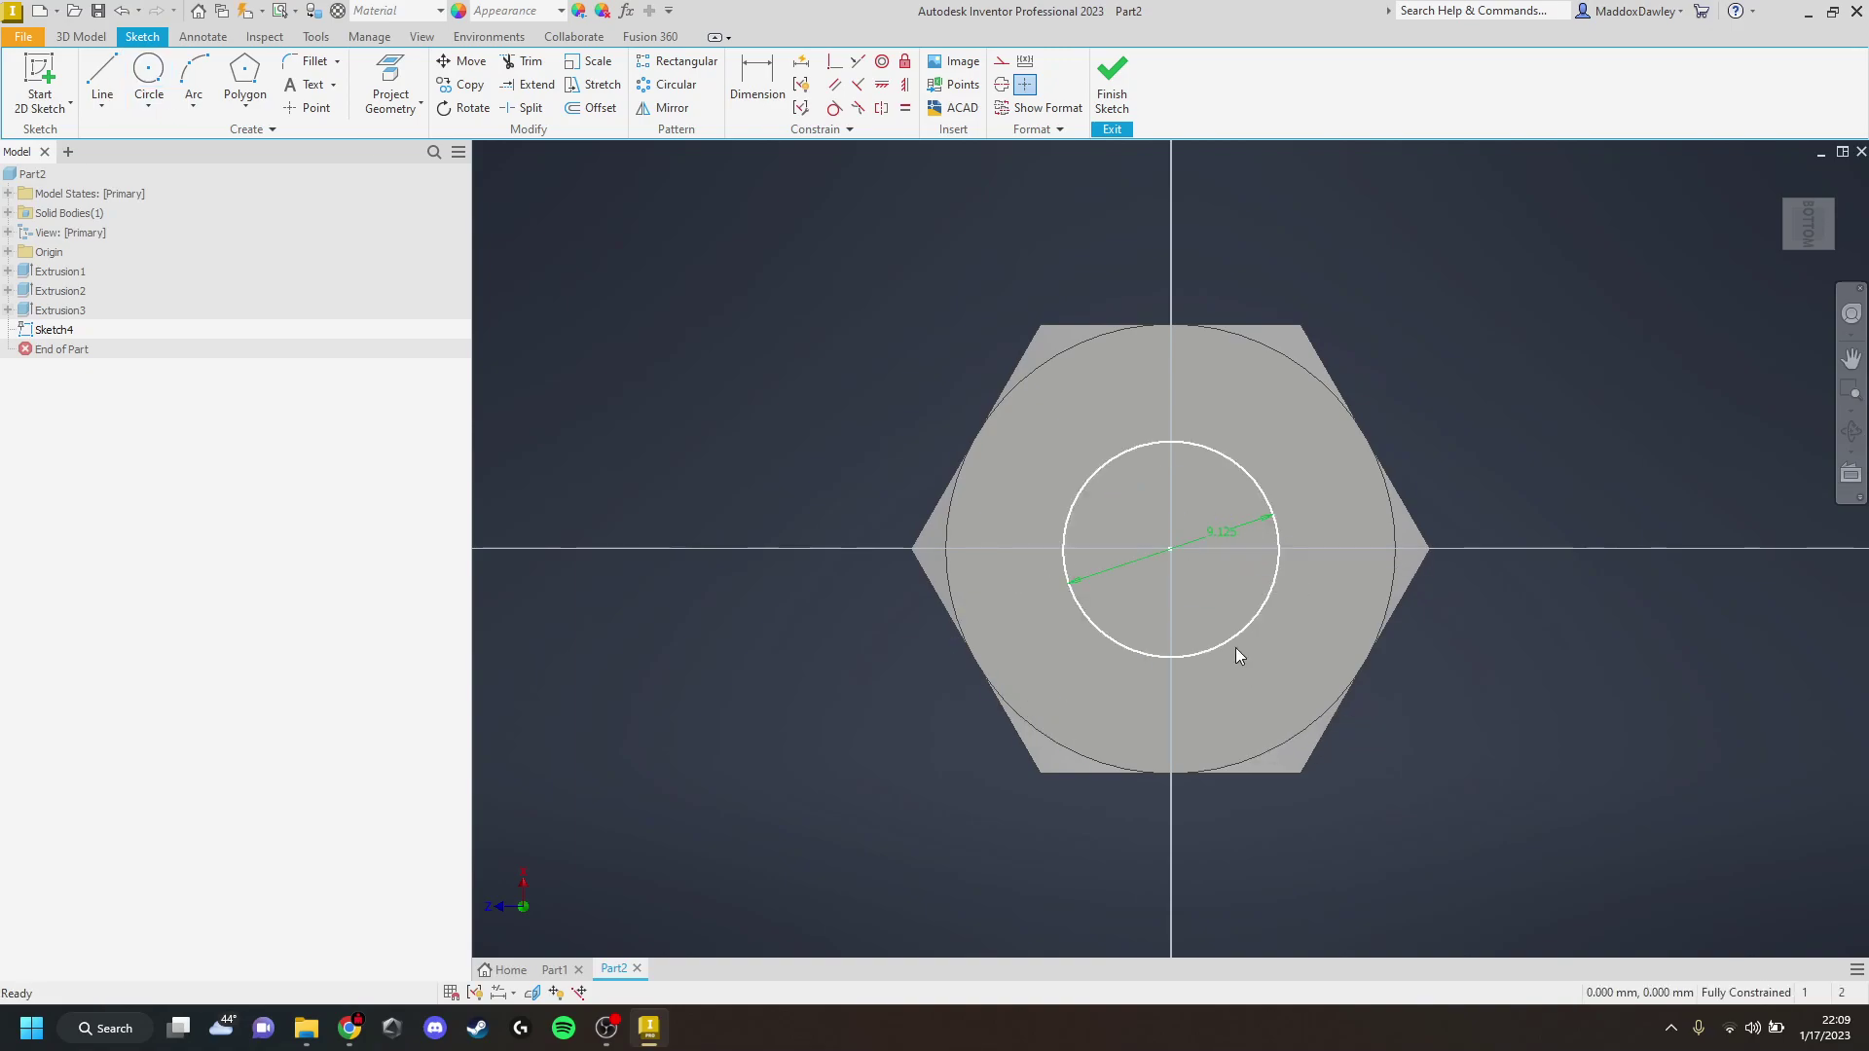
pyautogui.rightClick(1210, 589)
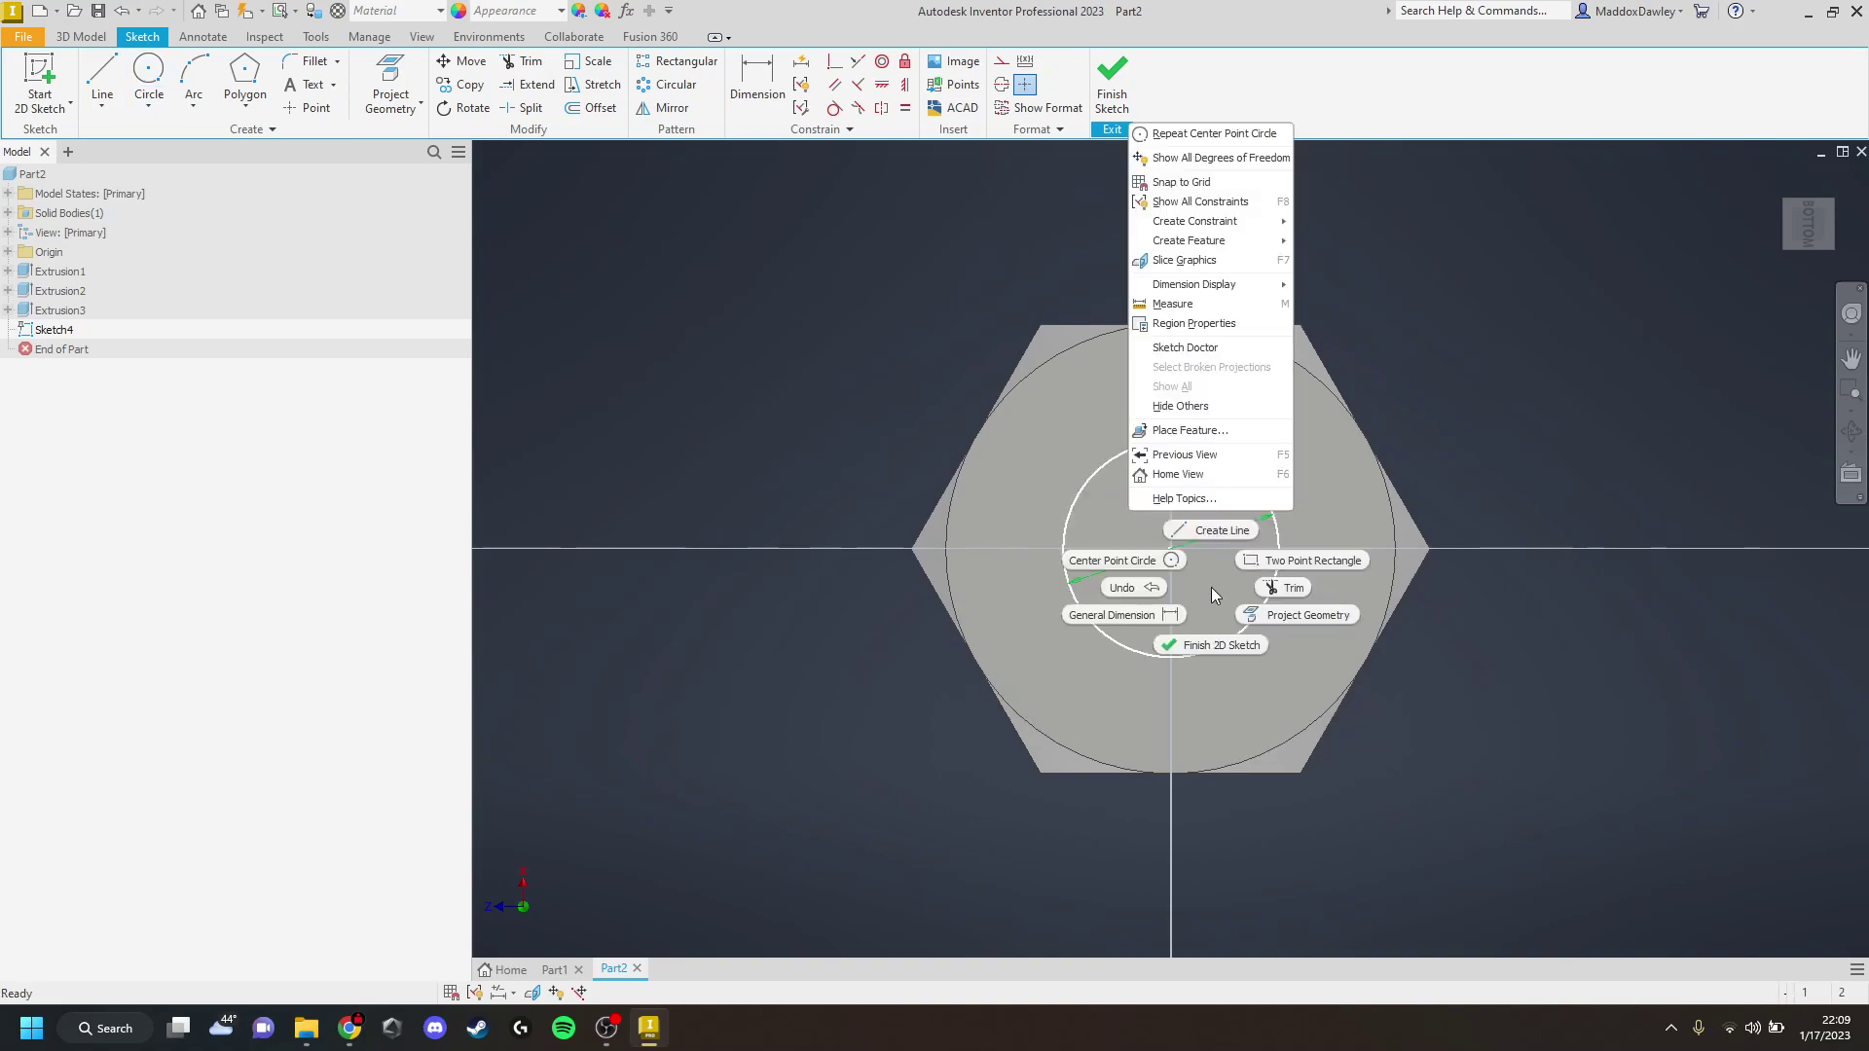
pyautogui.click(1210, 644)
# Extrude the 9.125 mm circle through the whole nut as a cut to make the central hole
pyautogui.rightClick(1121, 583)
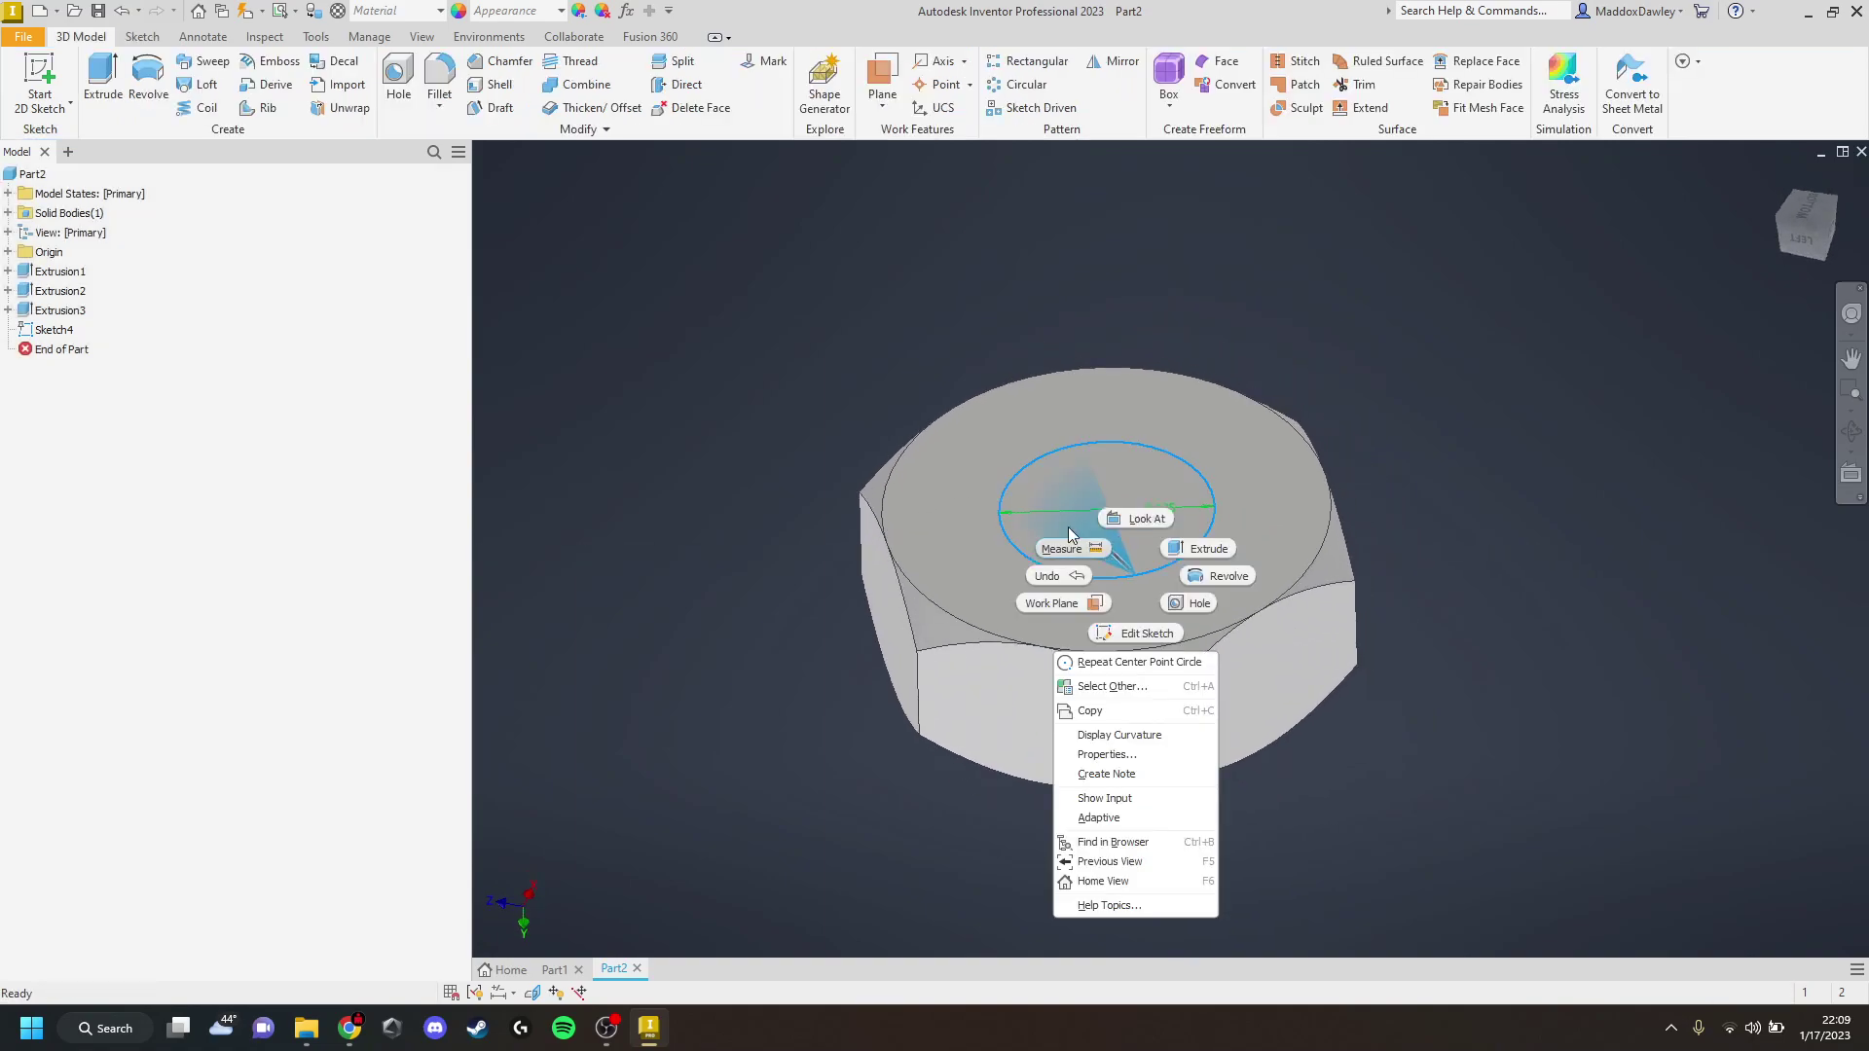
pyautogui.click(1199, 548)
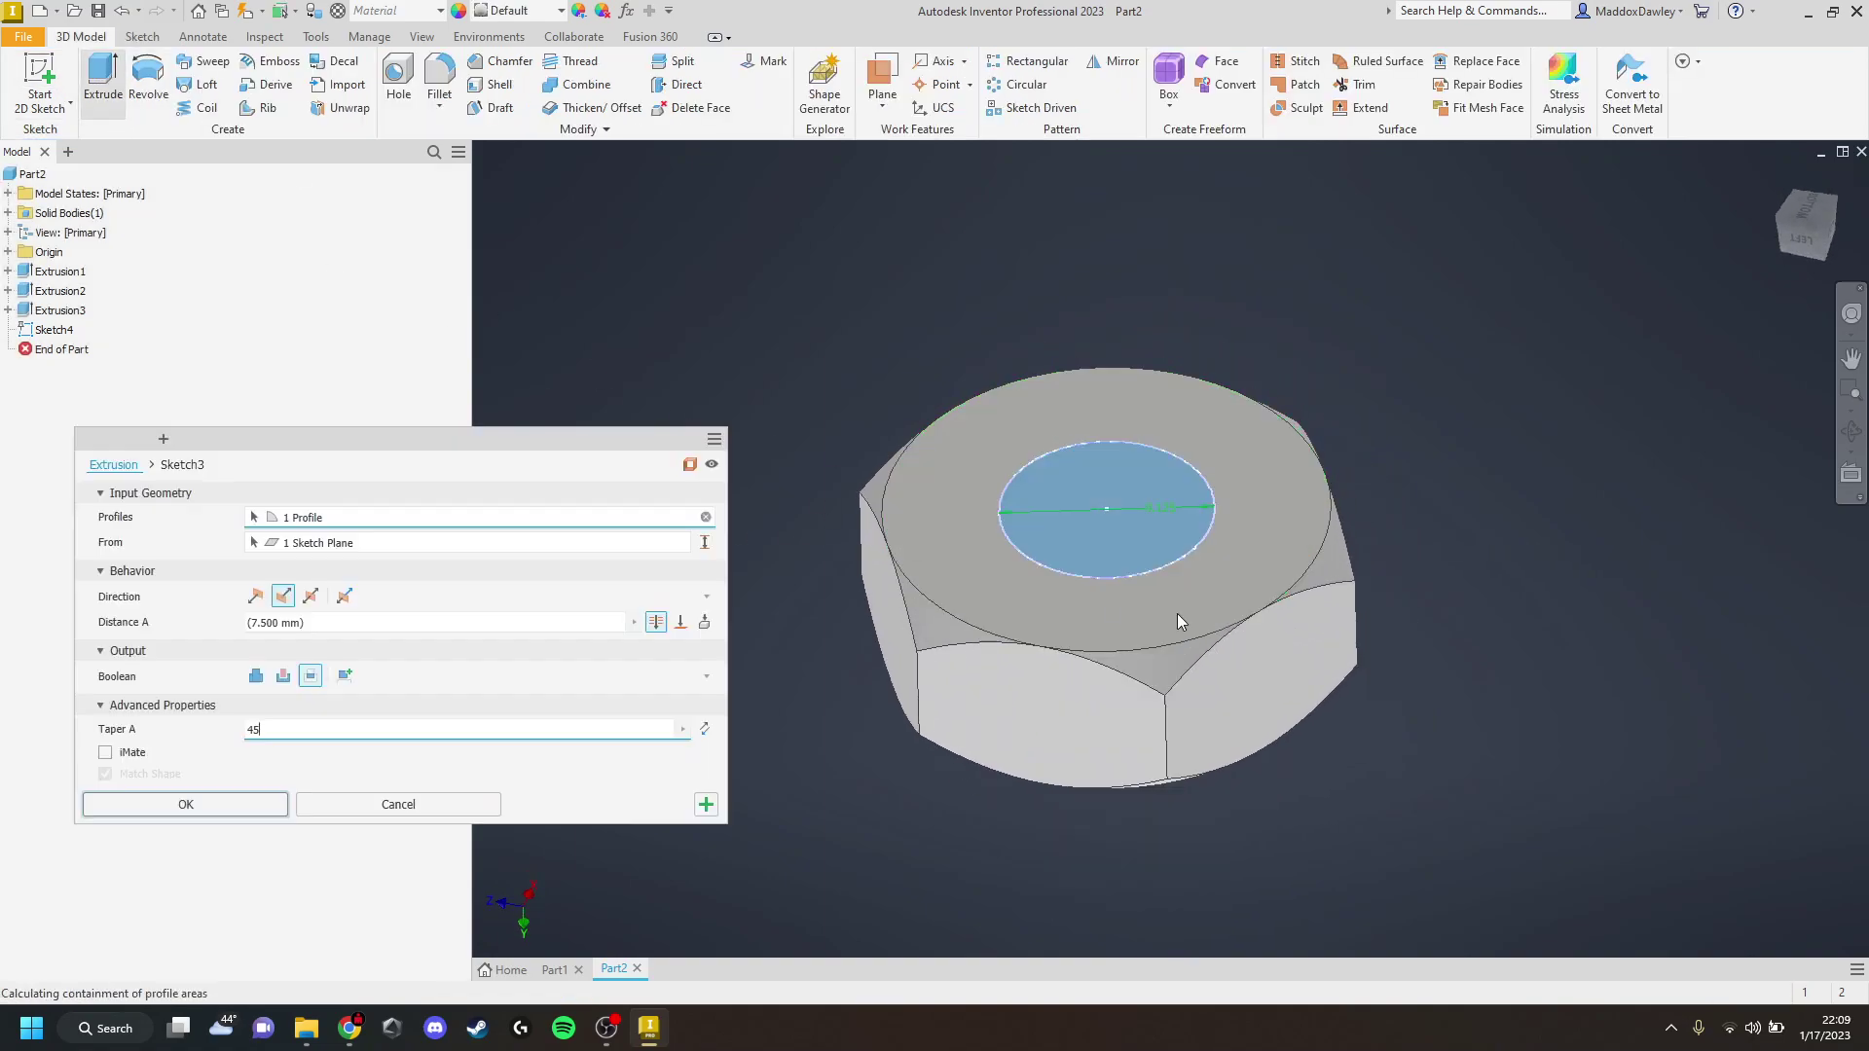
pyautogui.click(680, 622)
pyautogui.click(654, 622)
pyautogui.click(187, 805)
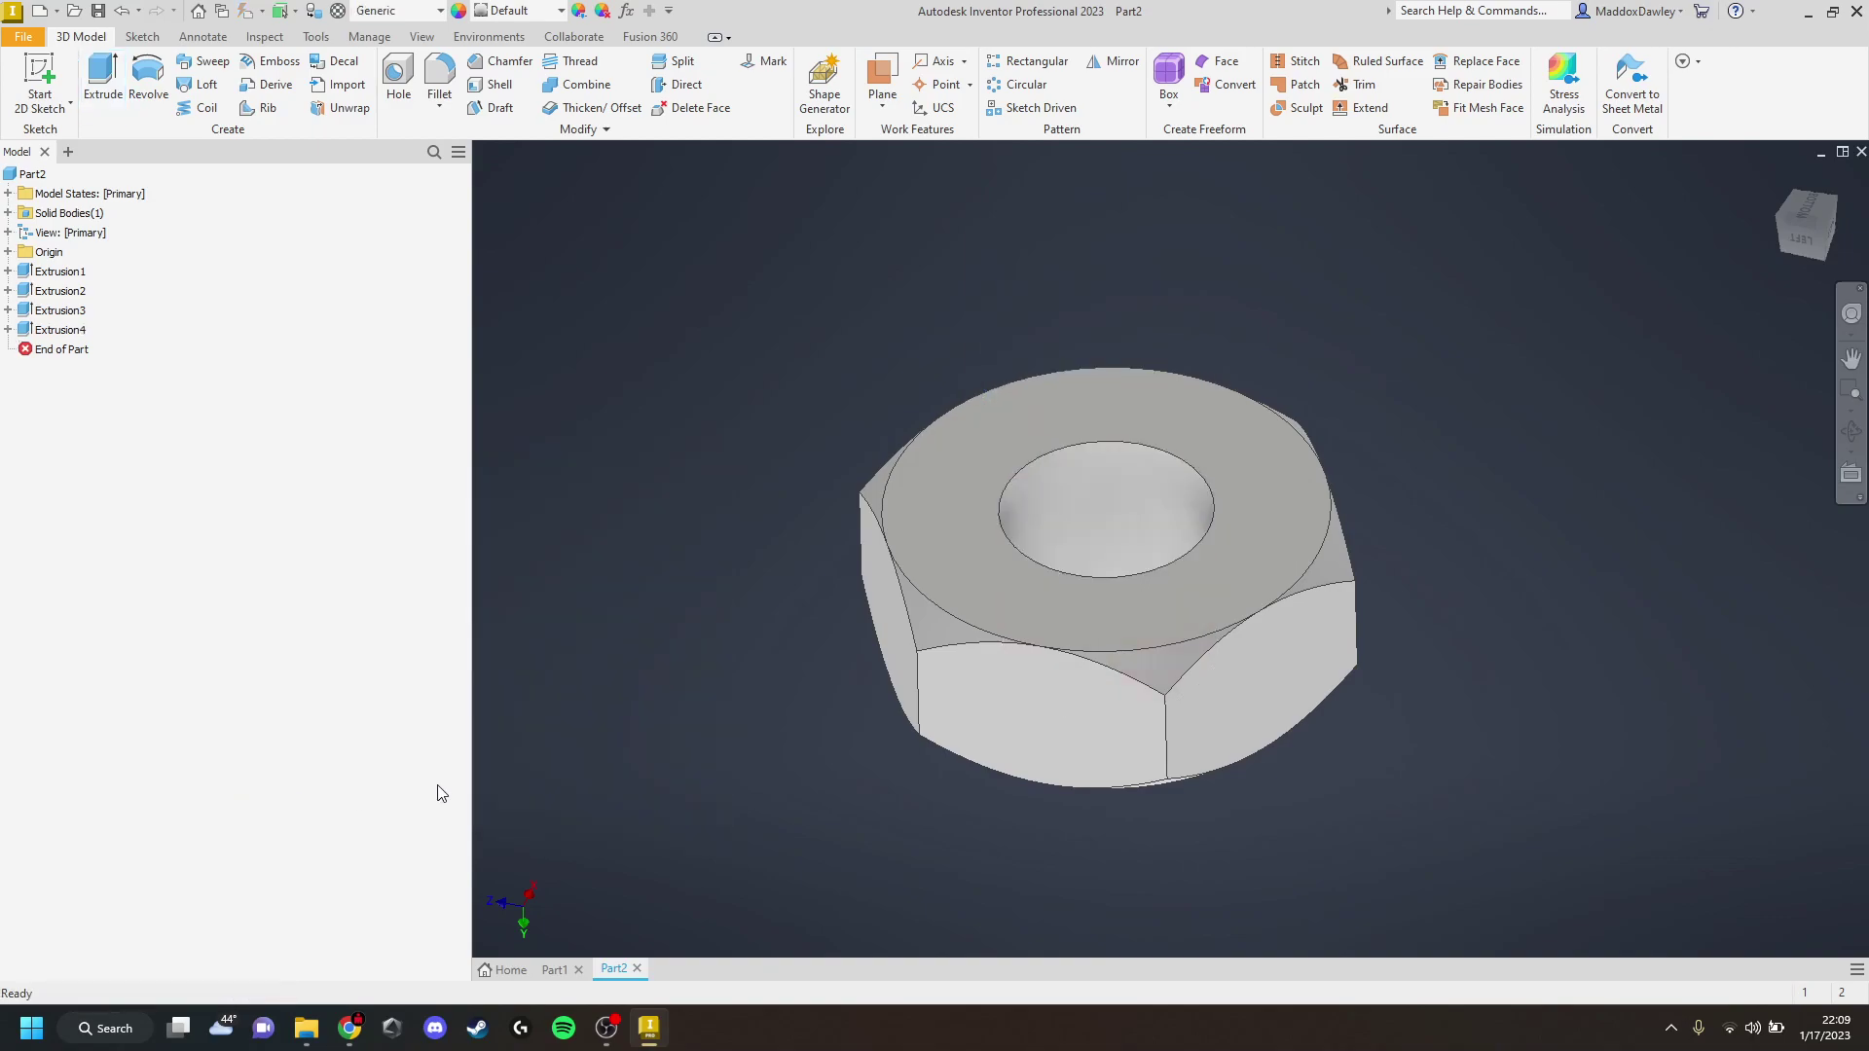
# Chamfer both circular edges of the central hole
pyautogui.keyDown('shift'); pyautogui.moveTo(1175, 729); pyautogui.dragTo(1106, 576, button='middle'); pyautogui.keyUp('shift')
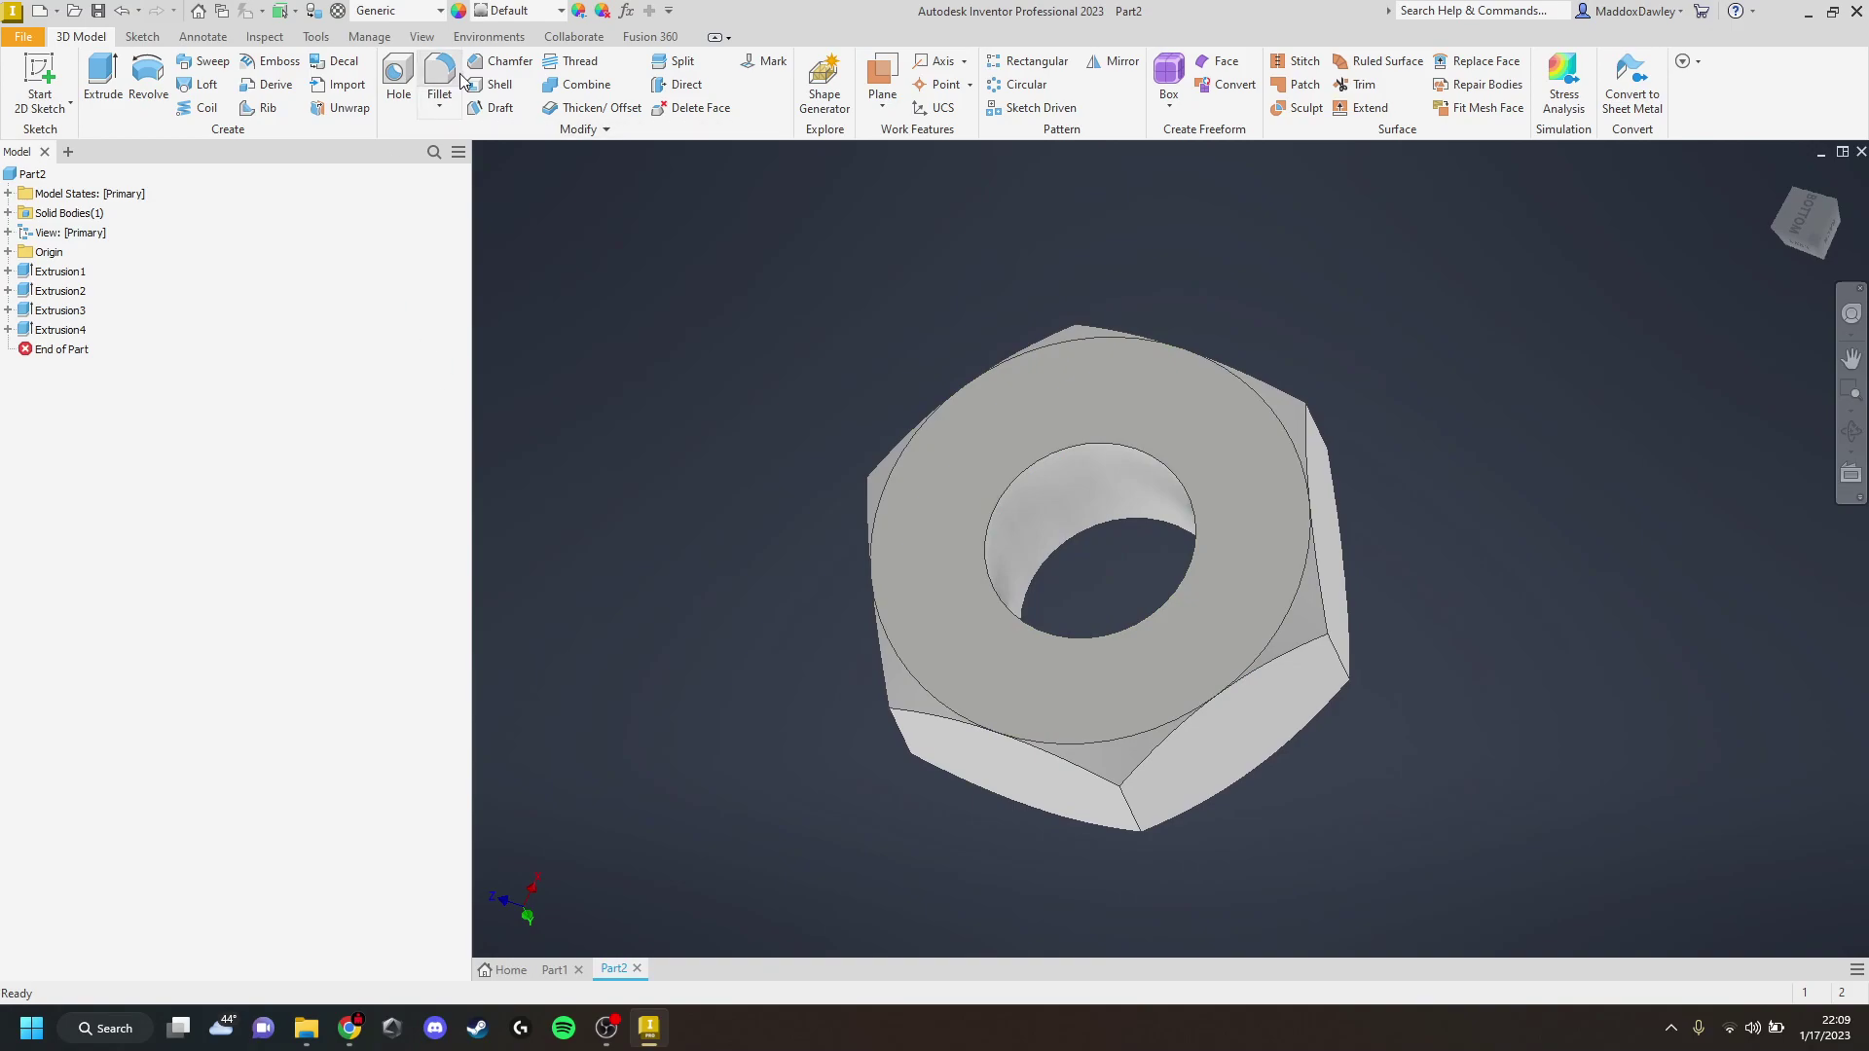
pyautogui.click(500, 61)
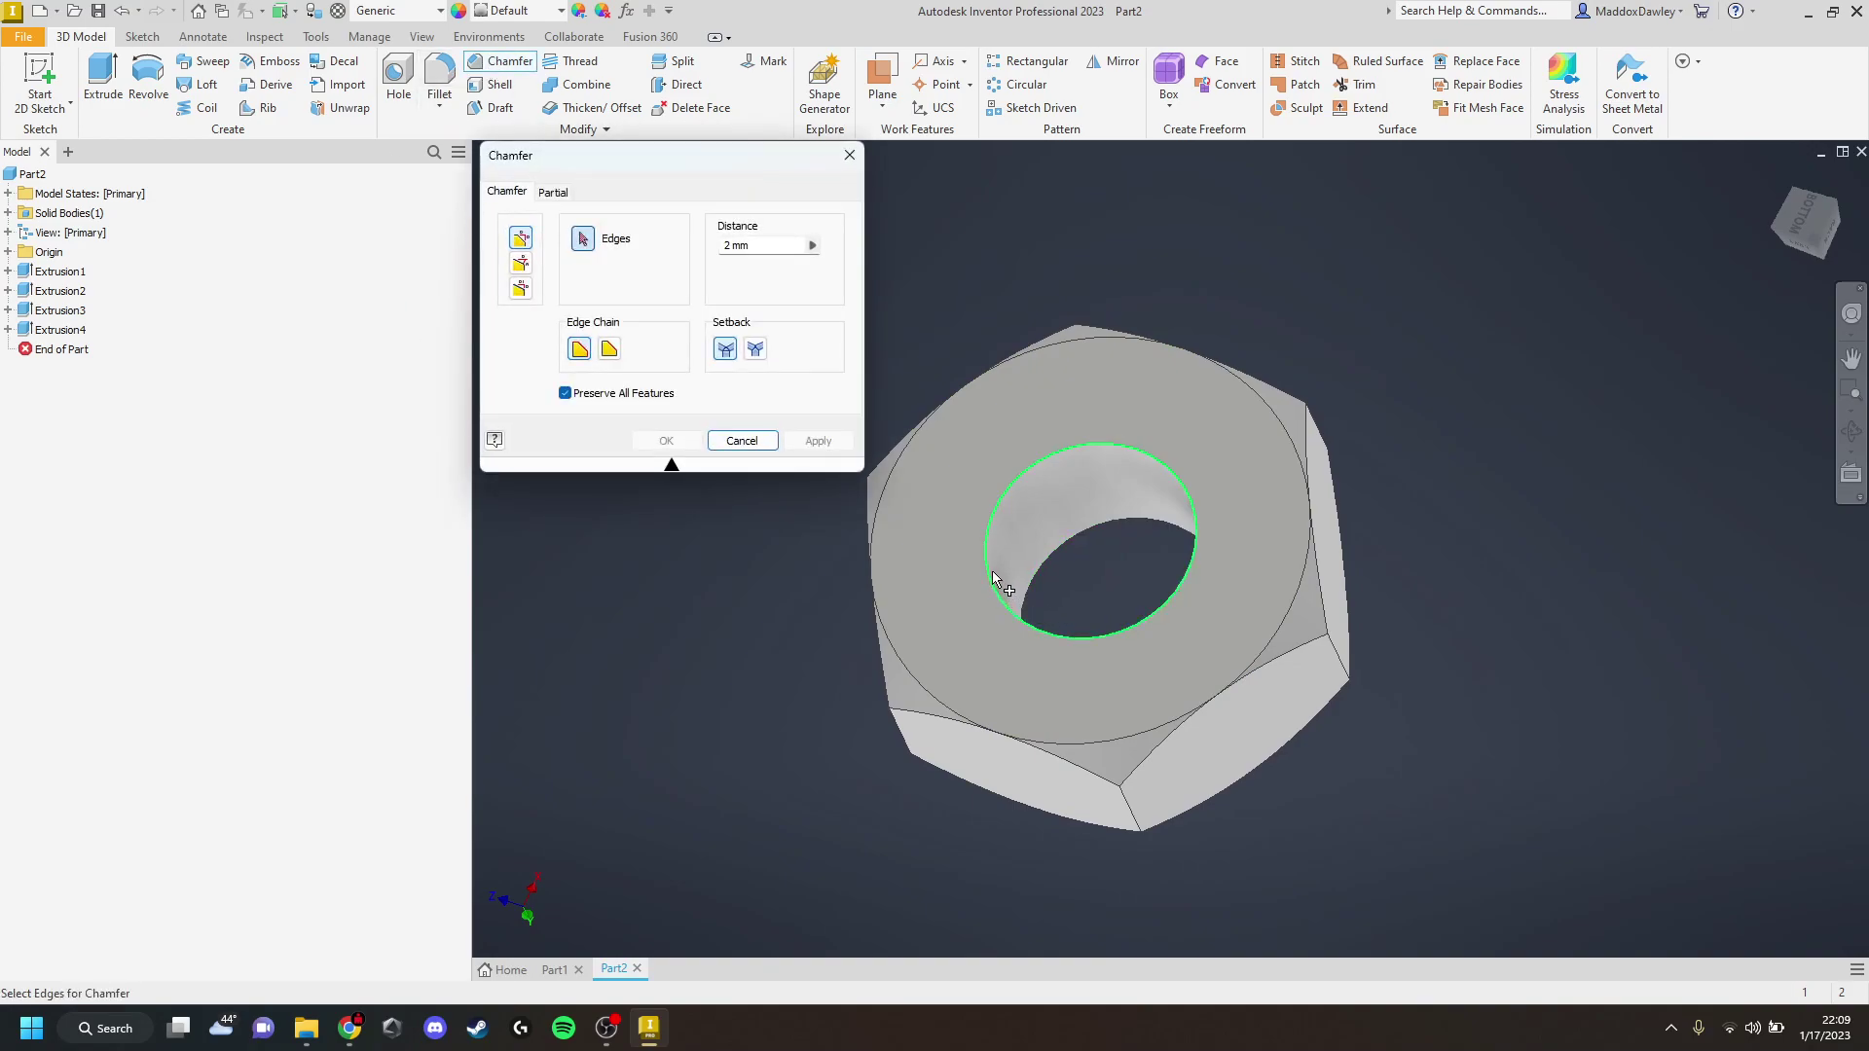
pyautogui.click(1022, 578)
pyautogui.click(1039, 574)
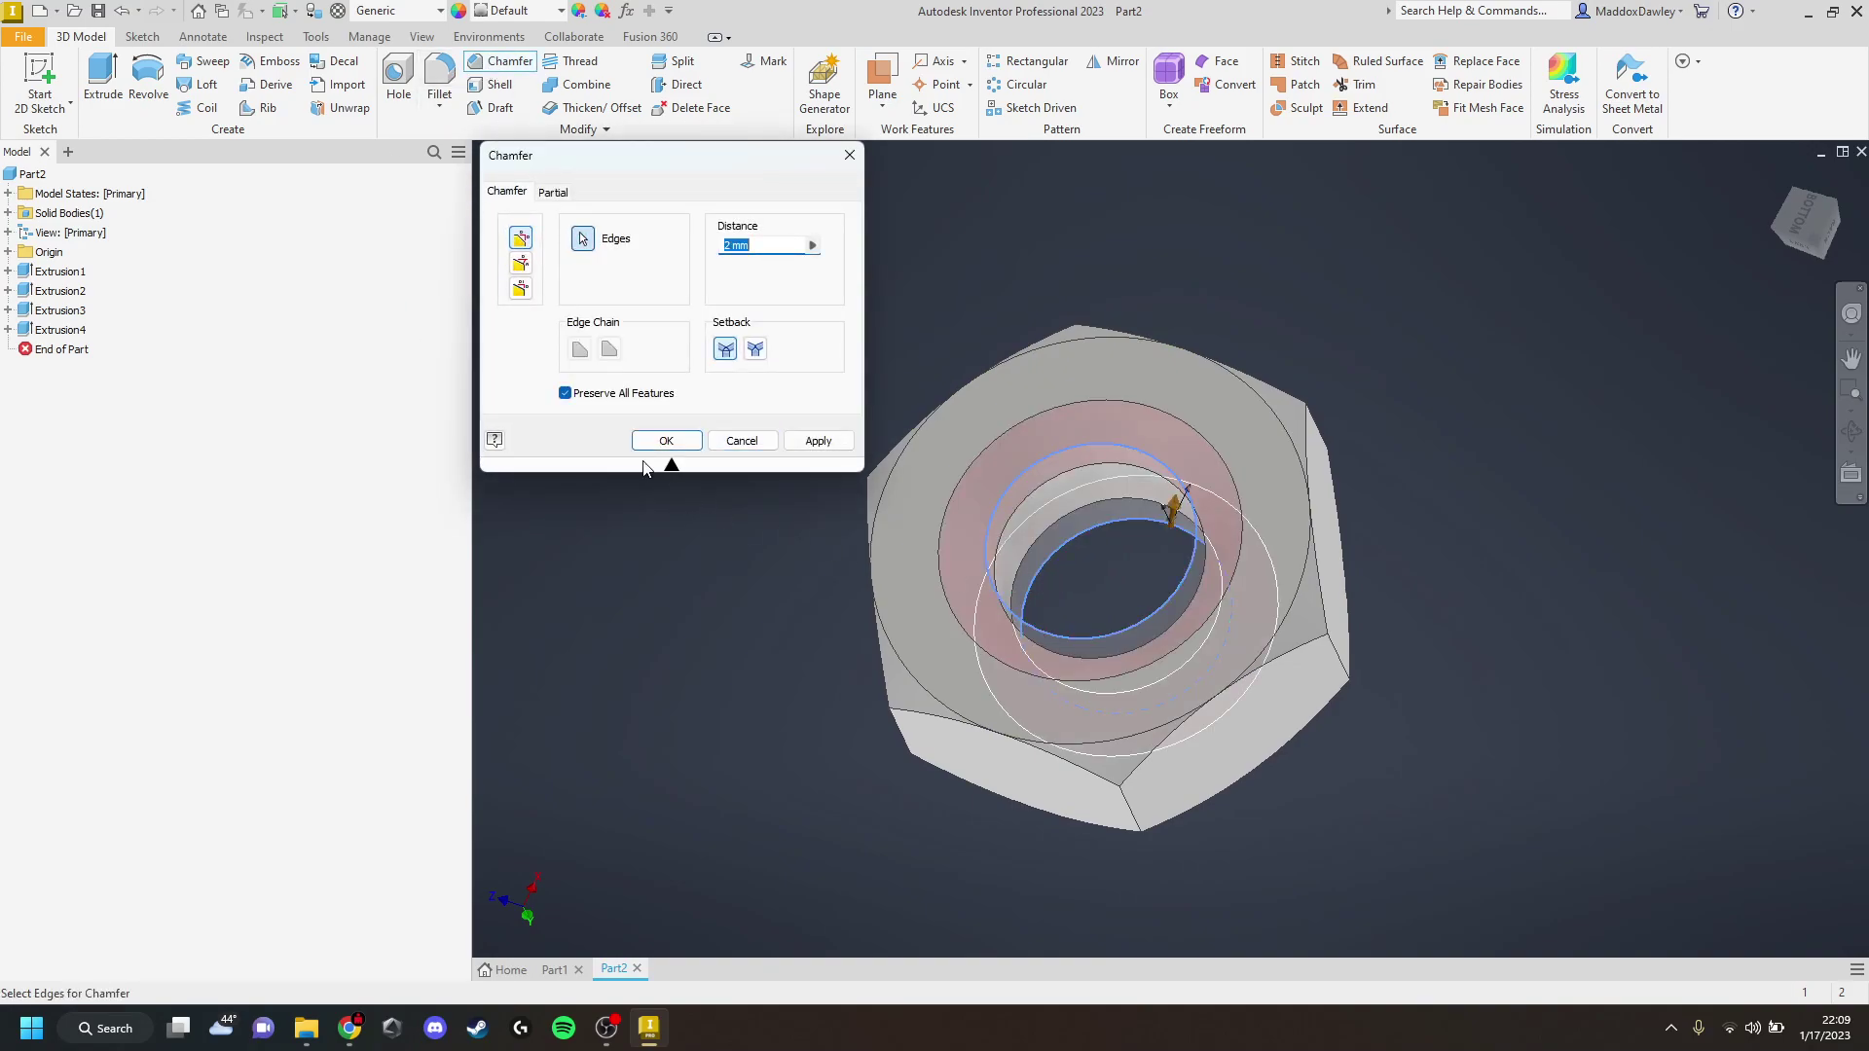
pyautogui.press('Return')
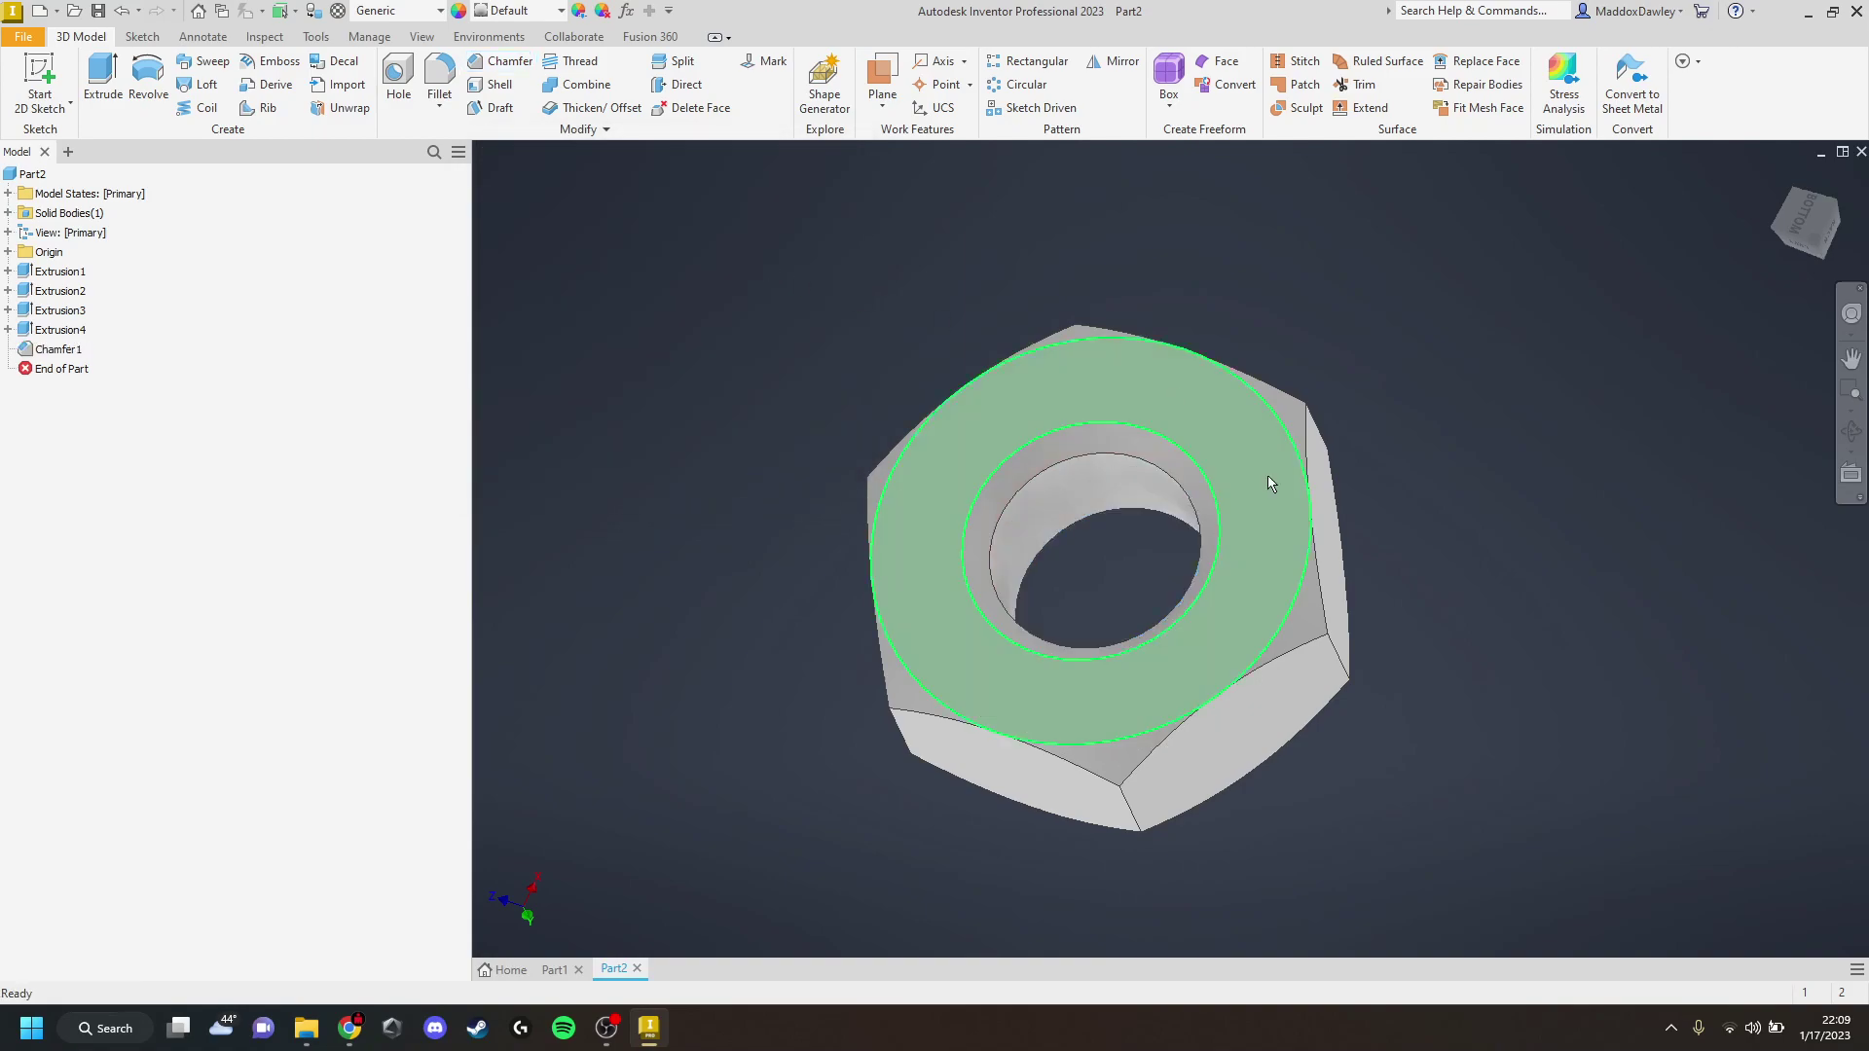
# Start a new 2D sketch on the XY origin plane
pyautogui.moveTo(1108, 620)
pyautogui.keyDown('shift'); pyautogui.mouseDown(button='middle')
pyautogui.moveTo(1115, 584)
pyautogui.moveTo(1209, 575)
pyautogui.moveTo(1181, 534)
pyautogui.moveTo(1085, 541)
pyautogui.mouseUp(button='middle'); pyautogui.keyUp('shift')
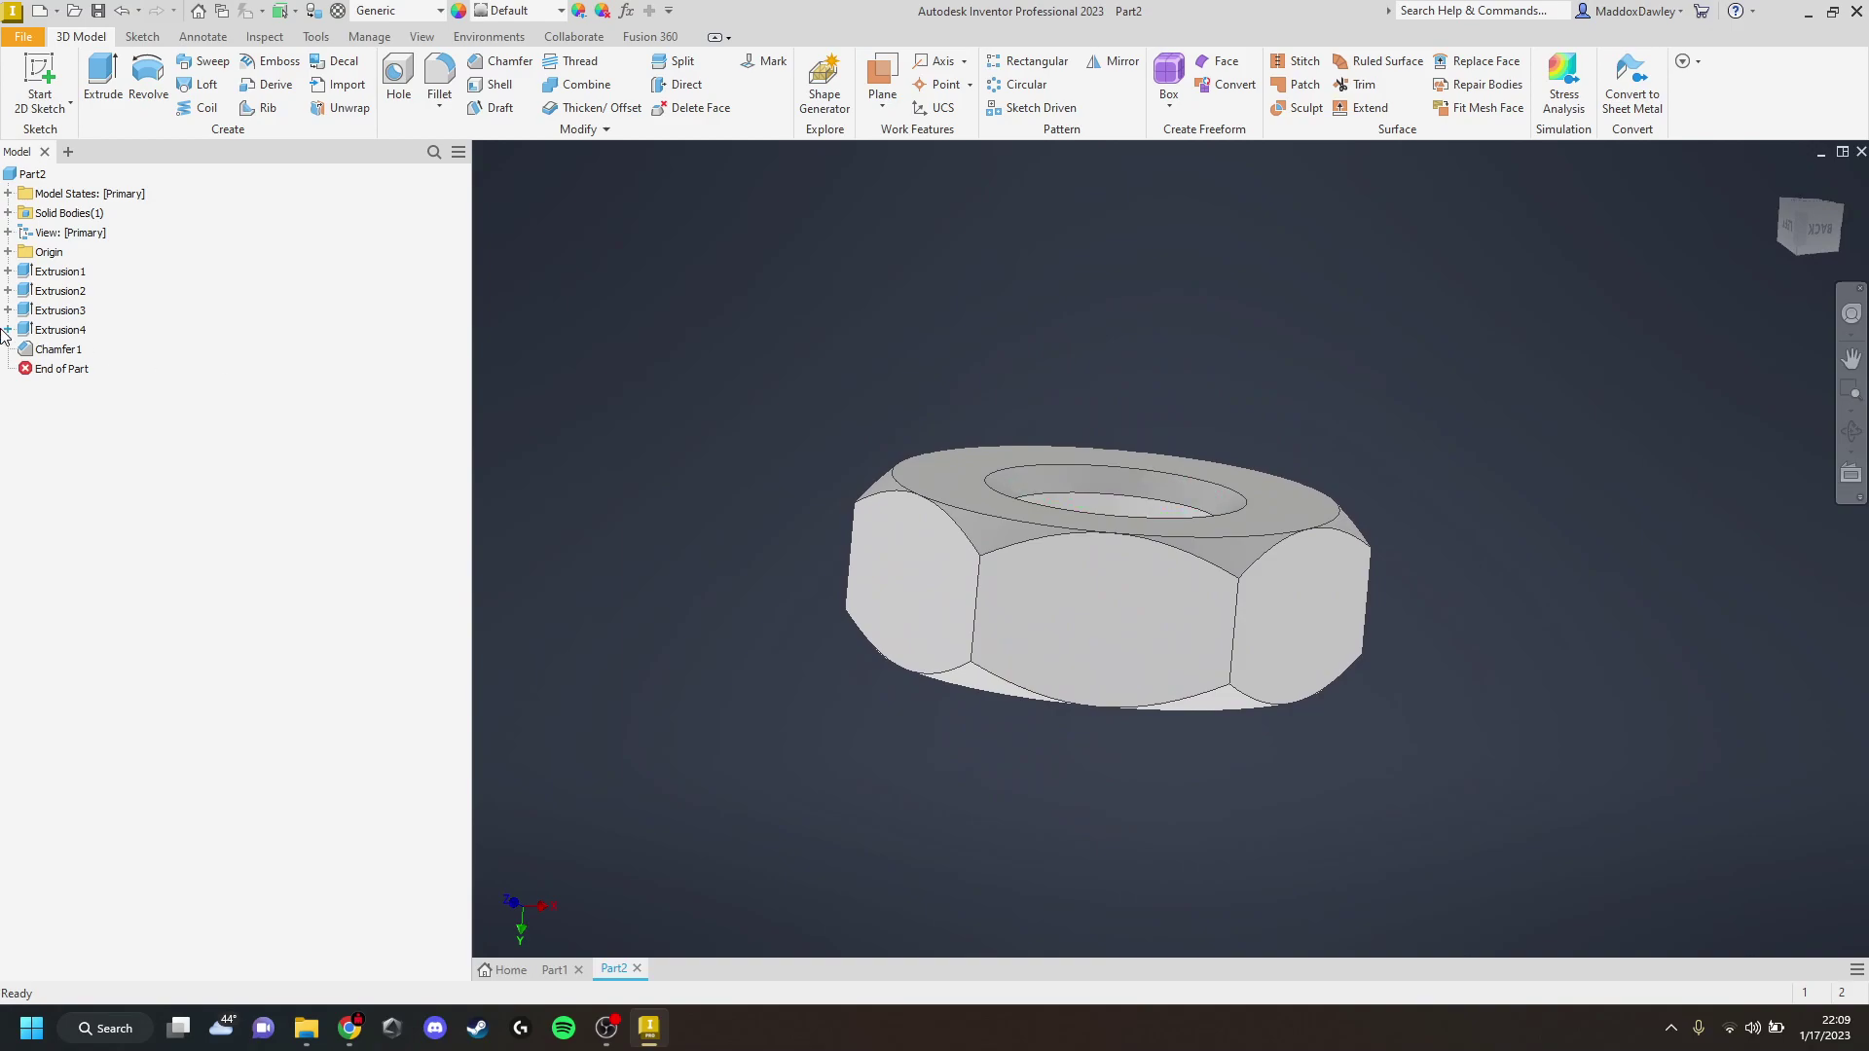
pyautogui.click(7, 252)
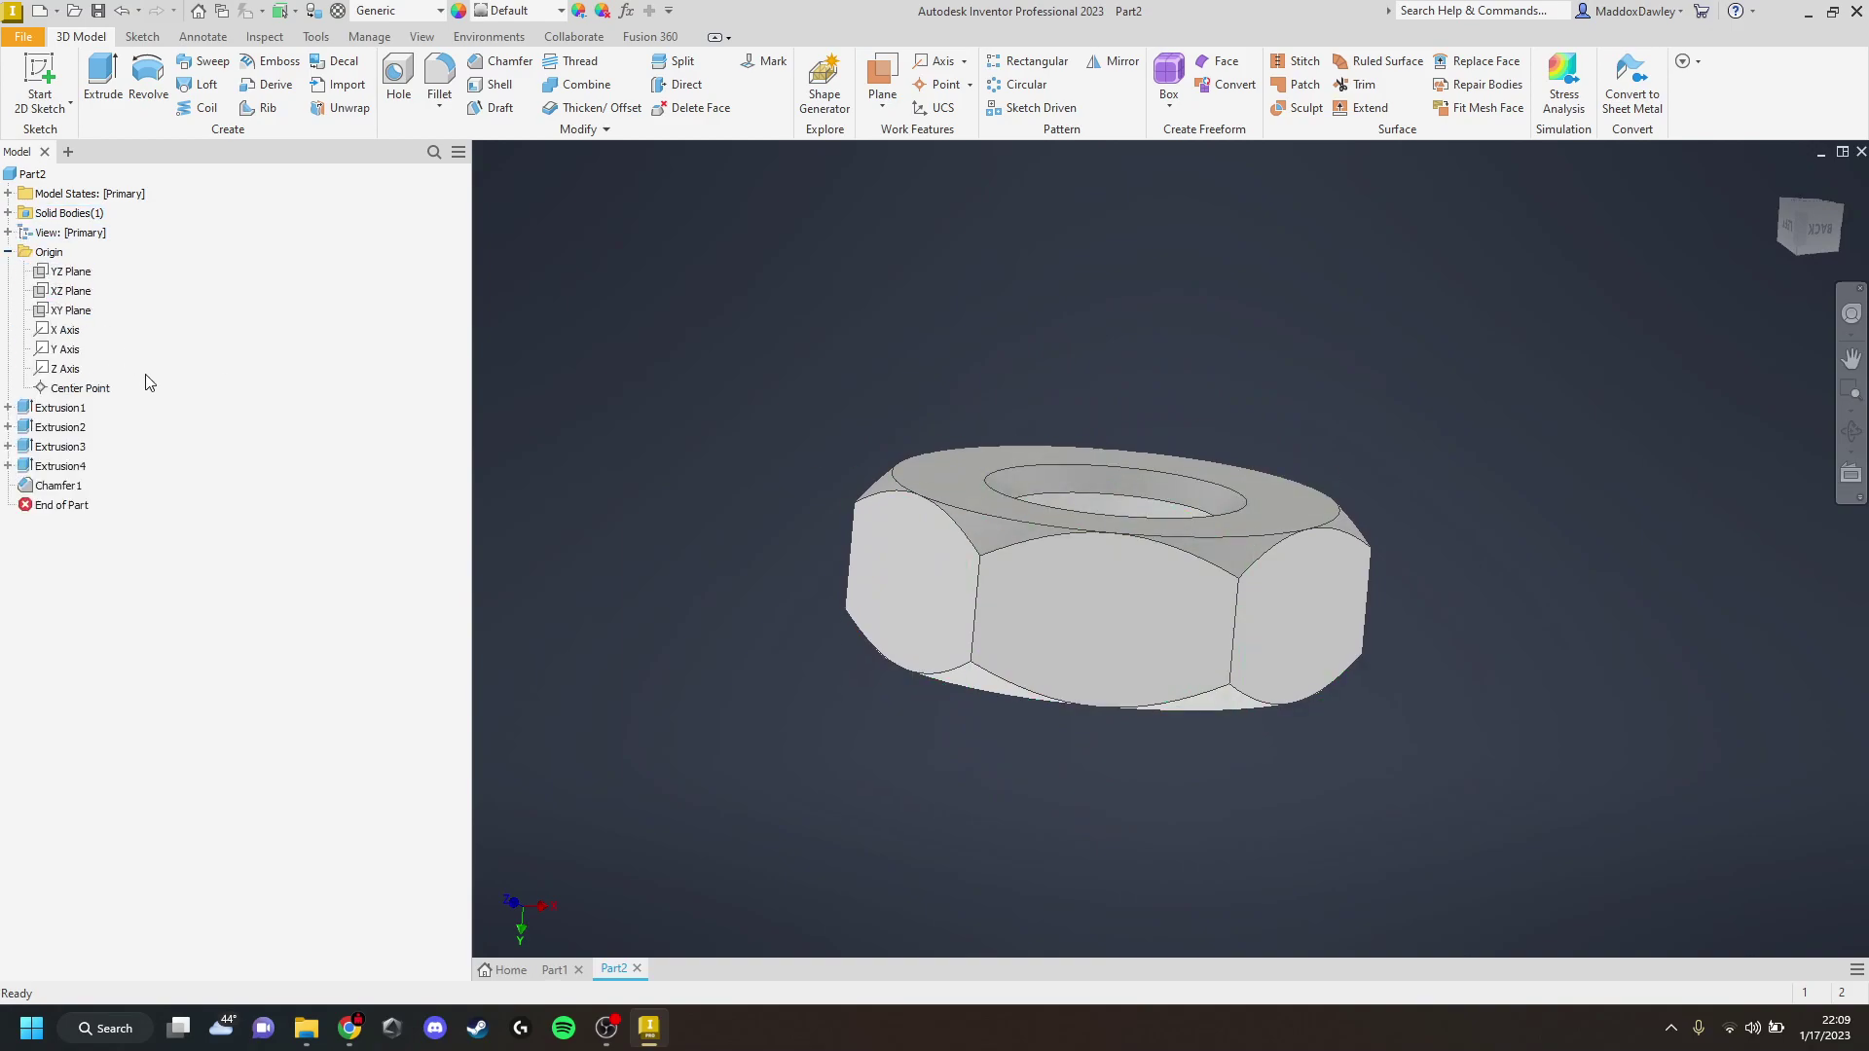
pyautogui.rightClick(40, 318)
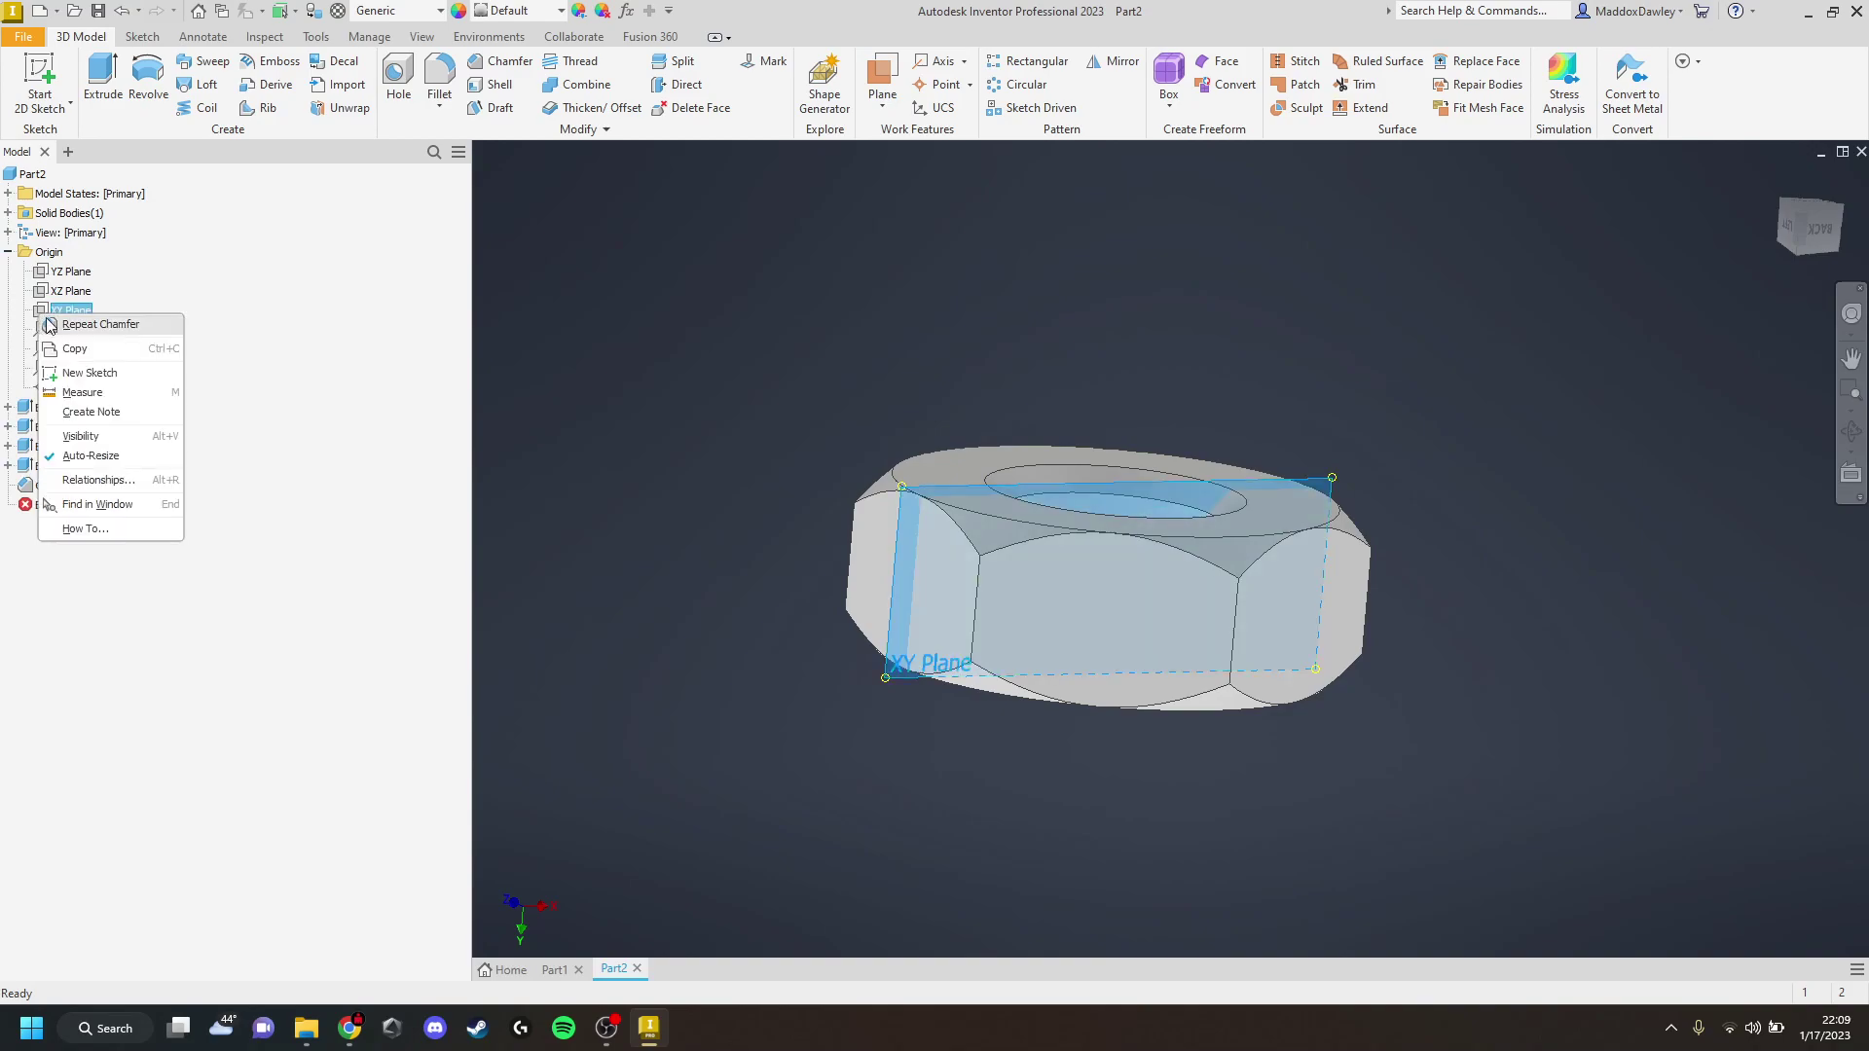
pyautogui.click(88, 367)
pyautogui.press('s')
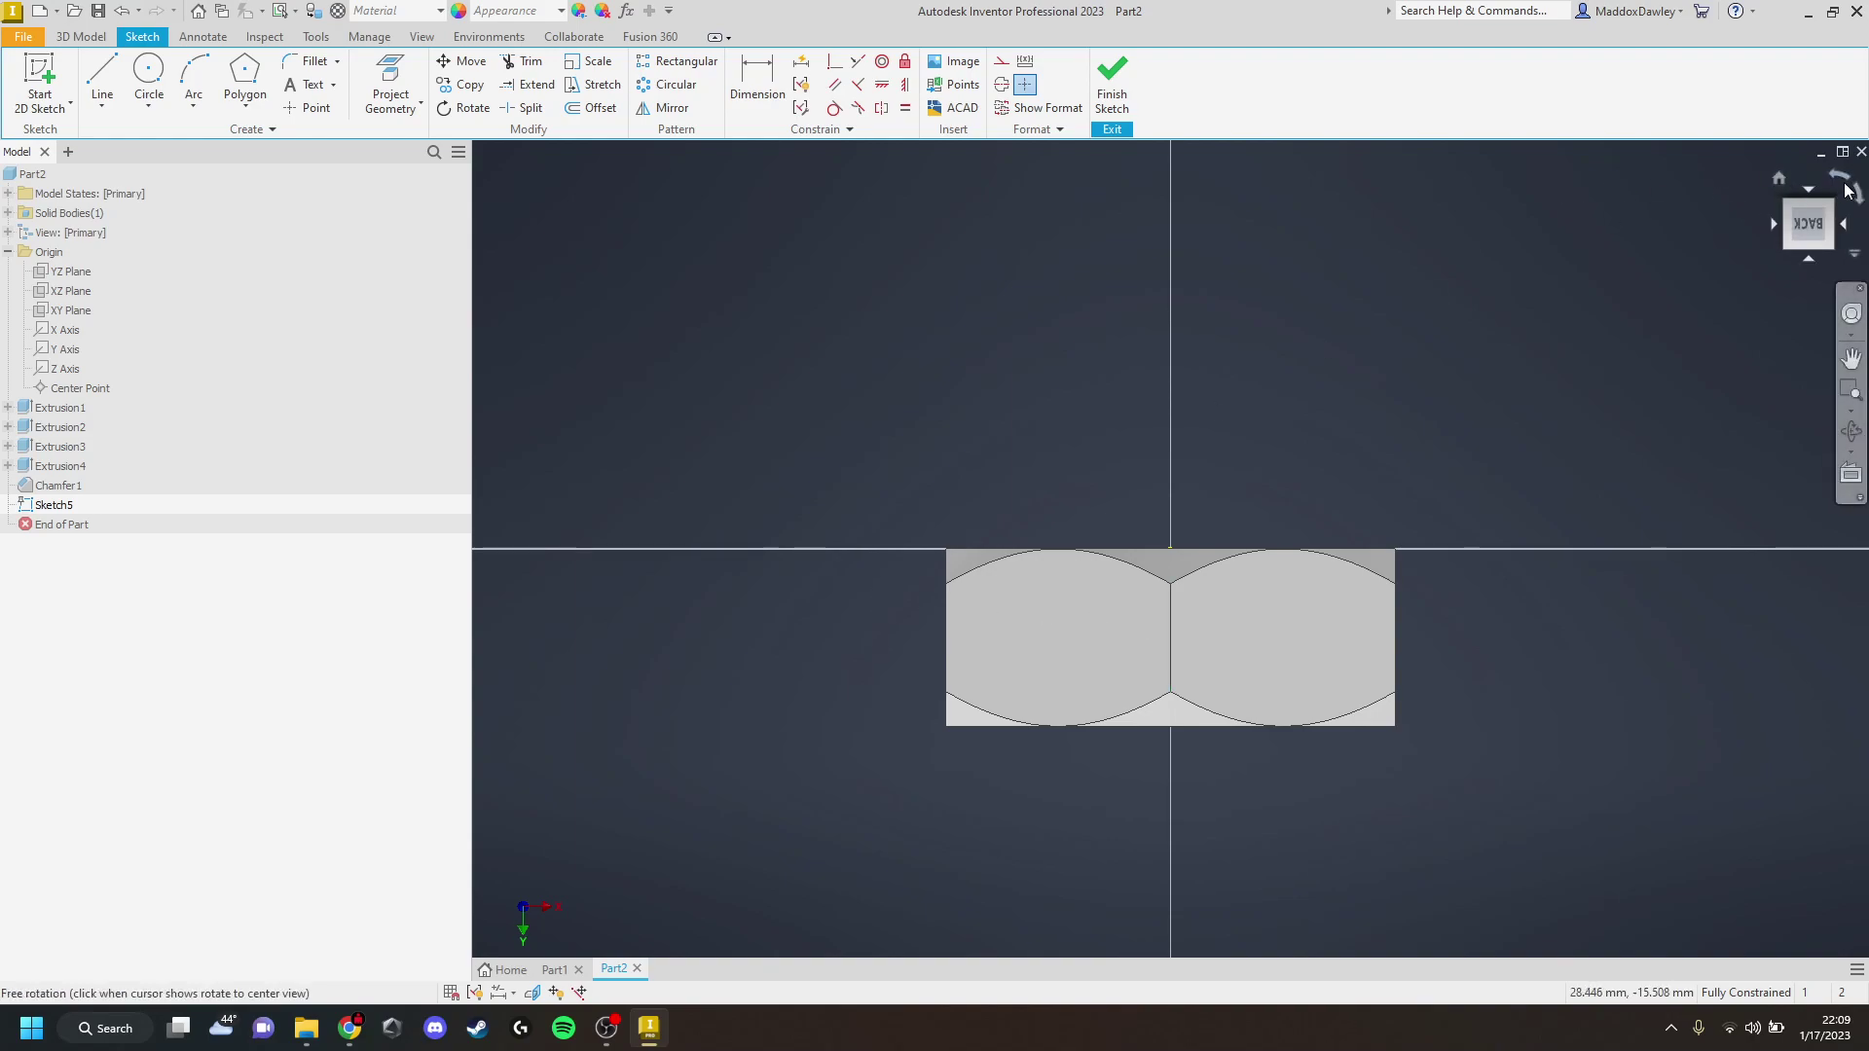
pyautogui.click(1847, 190)
pyautogui.scroll(-5, 1059, 487)
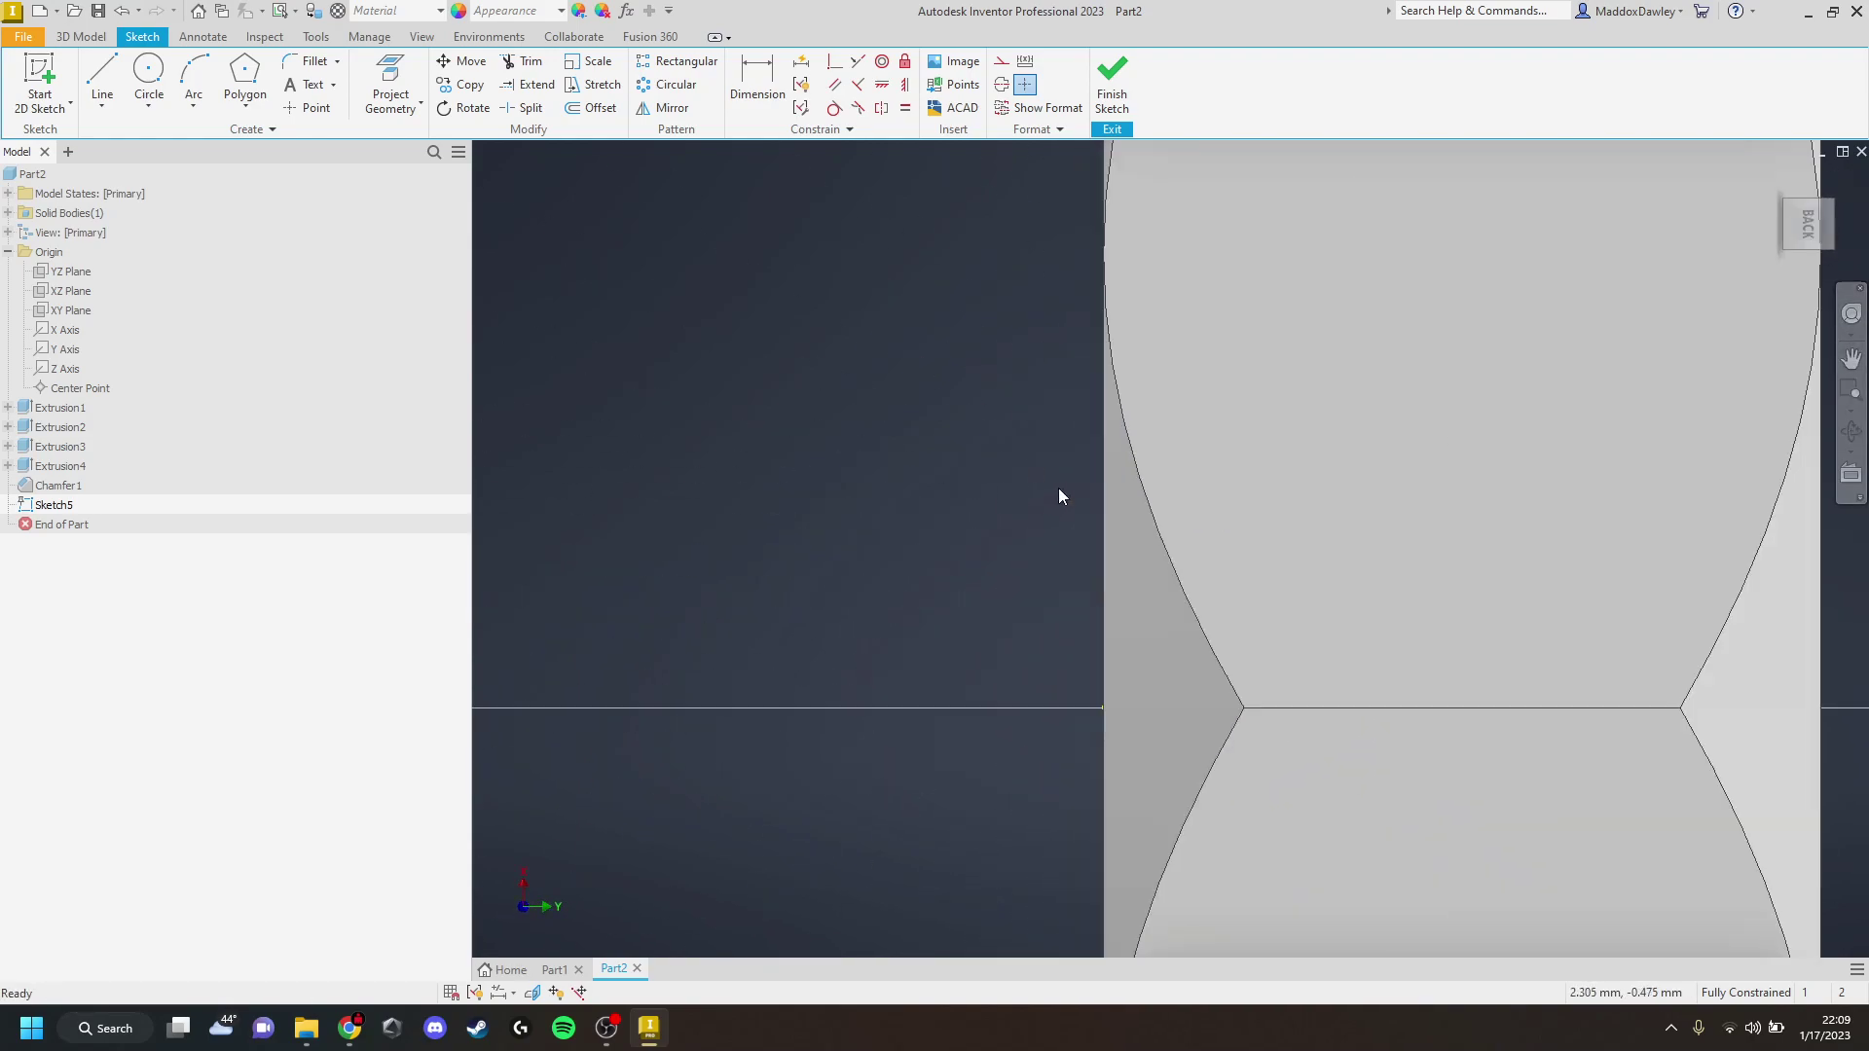
pyautogui.scroll(-1, 1059, 488)
pyautogui.moveTo(1131, 490)
pyautogui.mouseDown(button='middle')
pyautogui.moveTo(1267, 506)
pyautogui.moveTo(1244, 493)
pyautogui.mouseUp(button='middle')
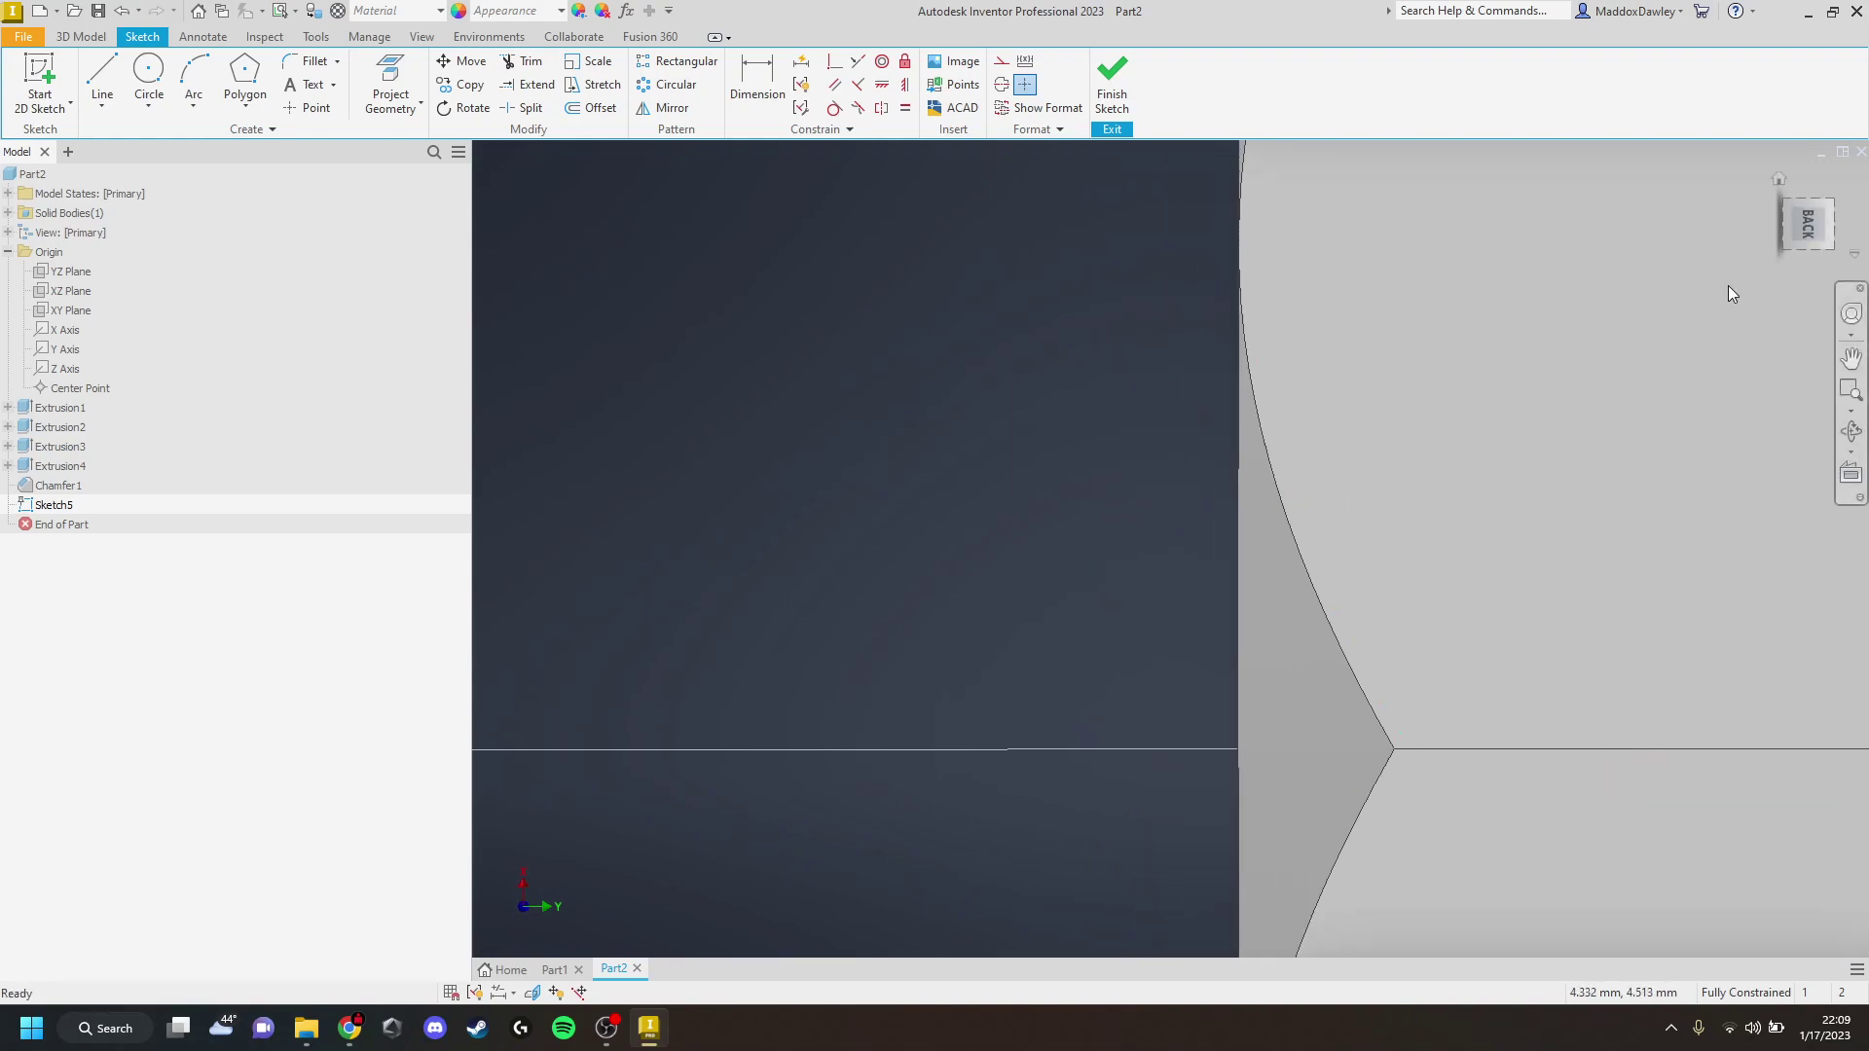
pyautogui.click(1813, 230)
pyautogui.click(1779, 180)
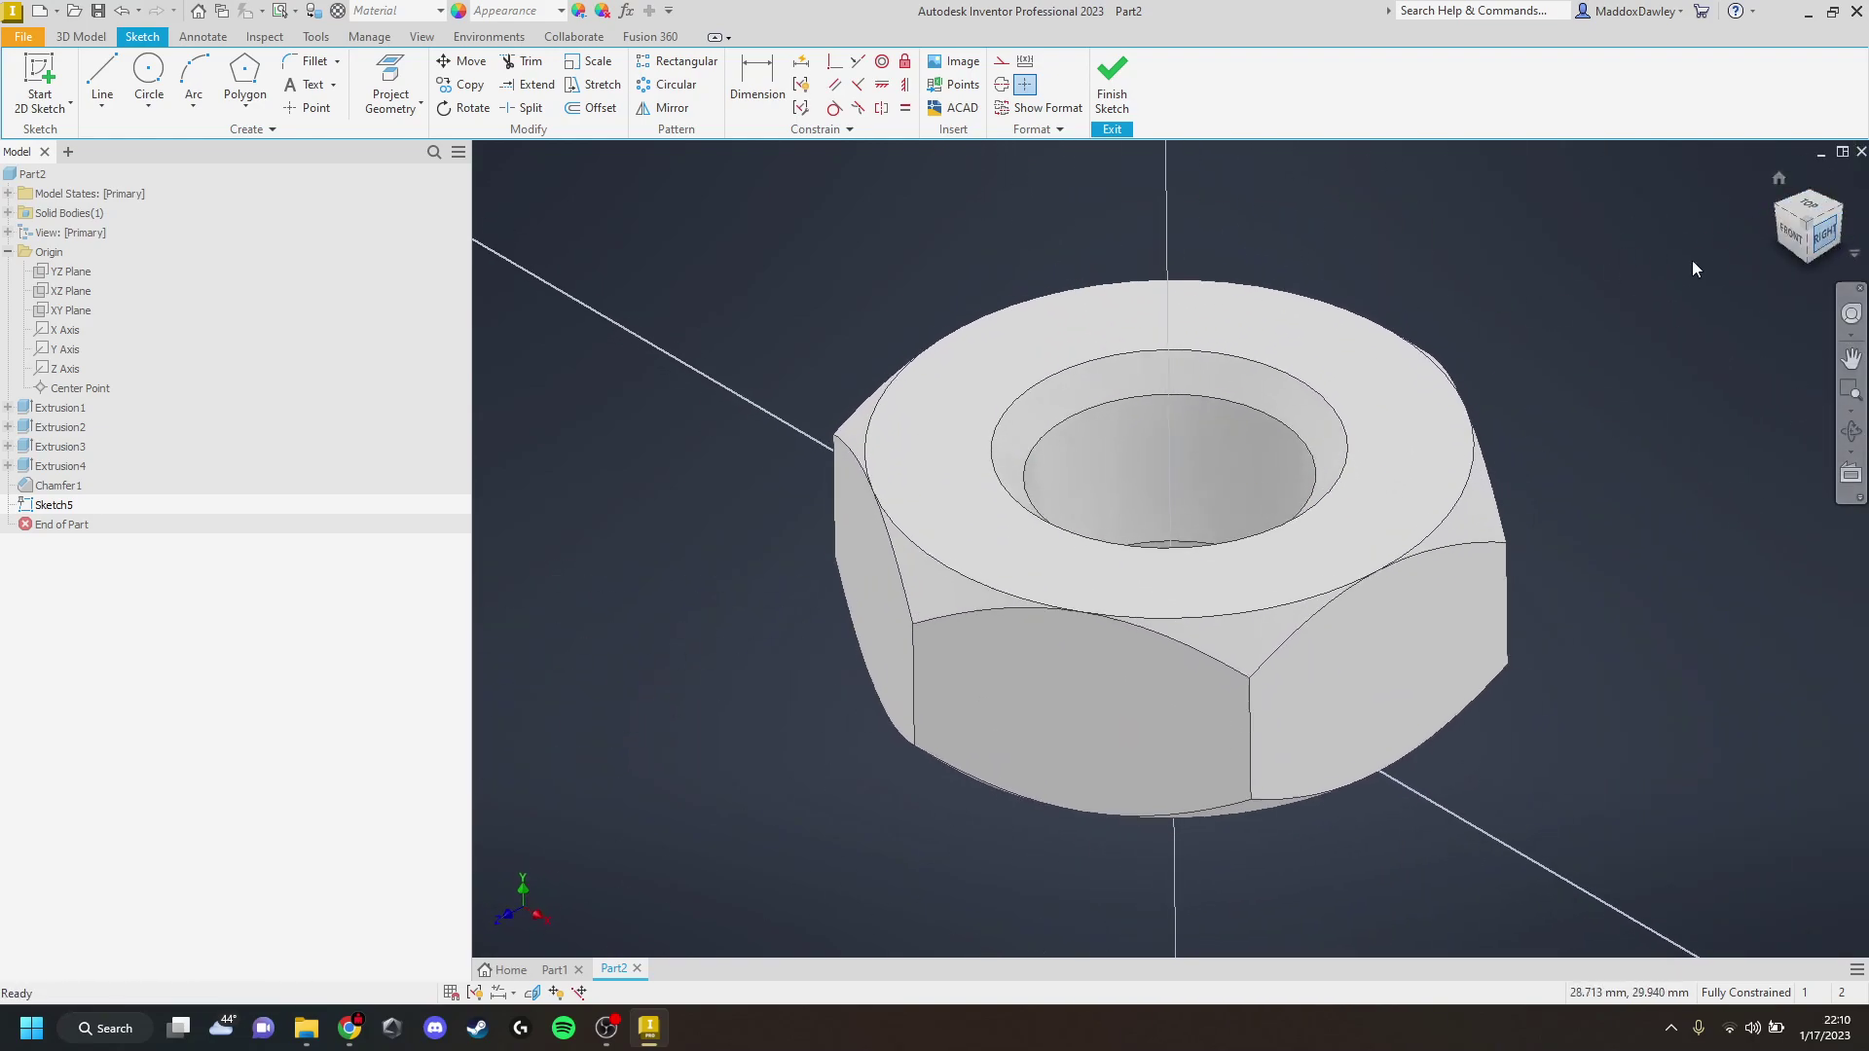
# Sketch a triangle above the nut's top face with a vertical outer side about 1 mm long, and a midline from its apex to that side
pyautogui.click(1824, 234)
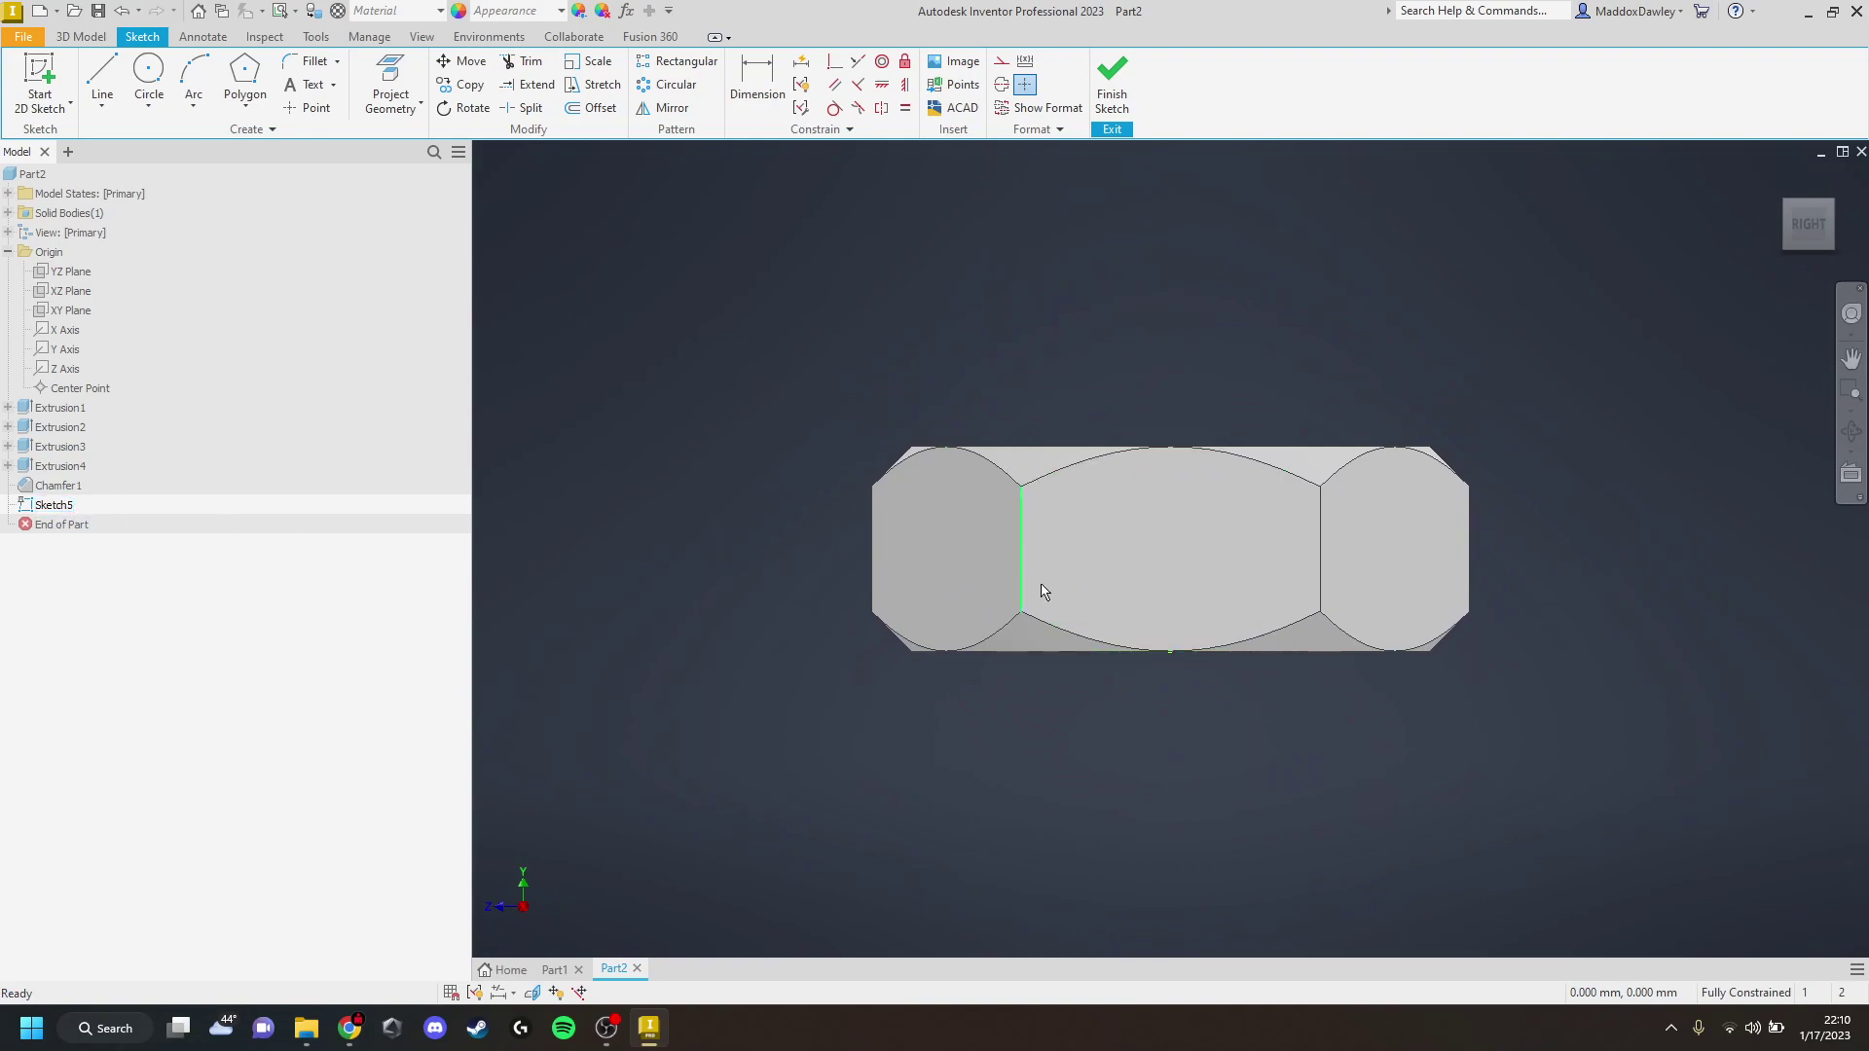
pyautogui.click(1777, 222)
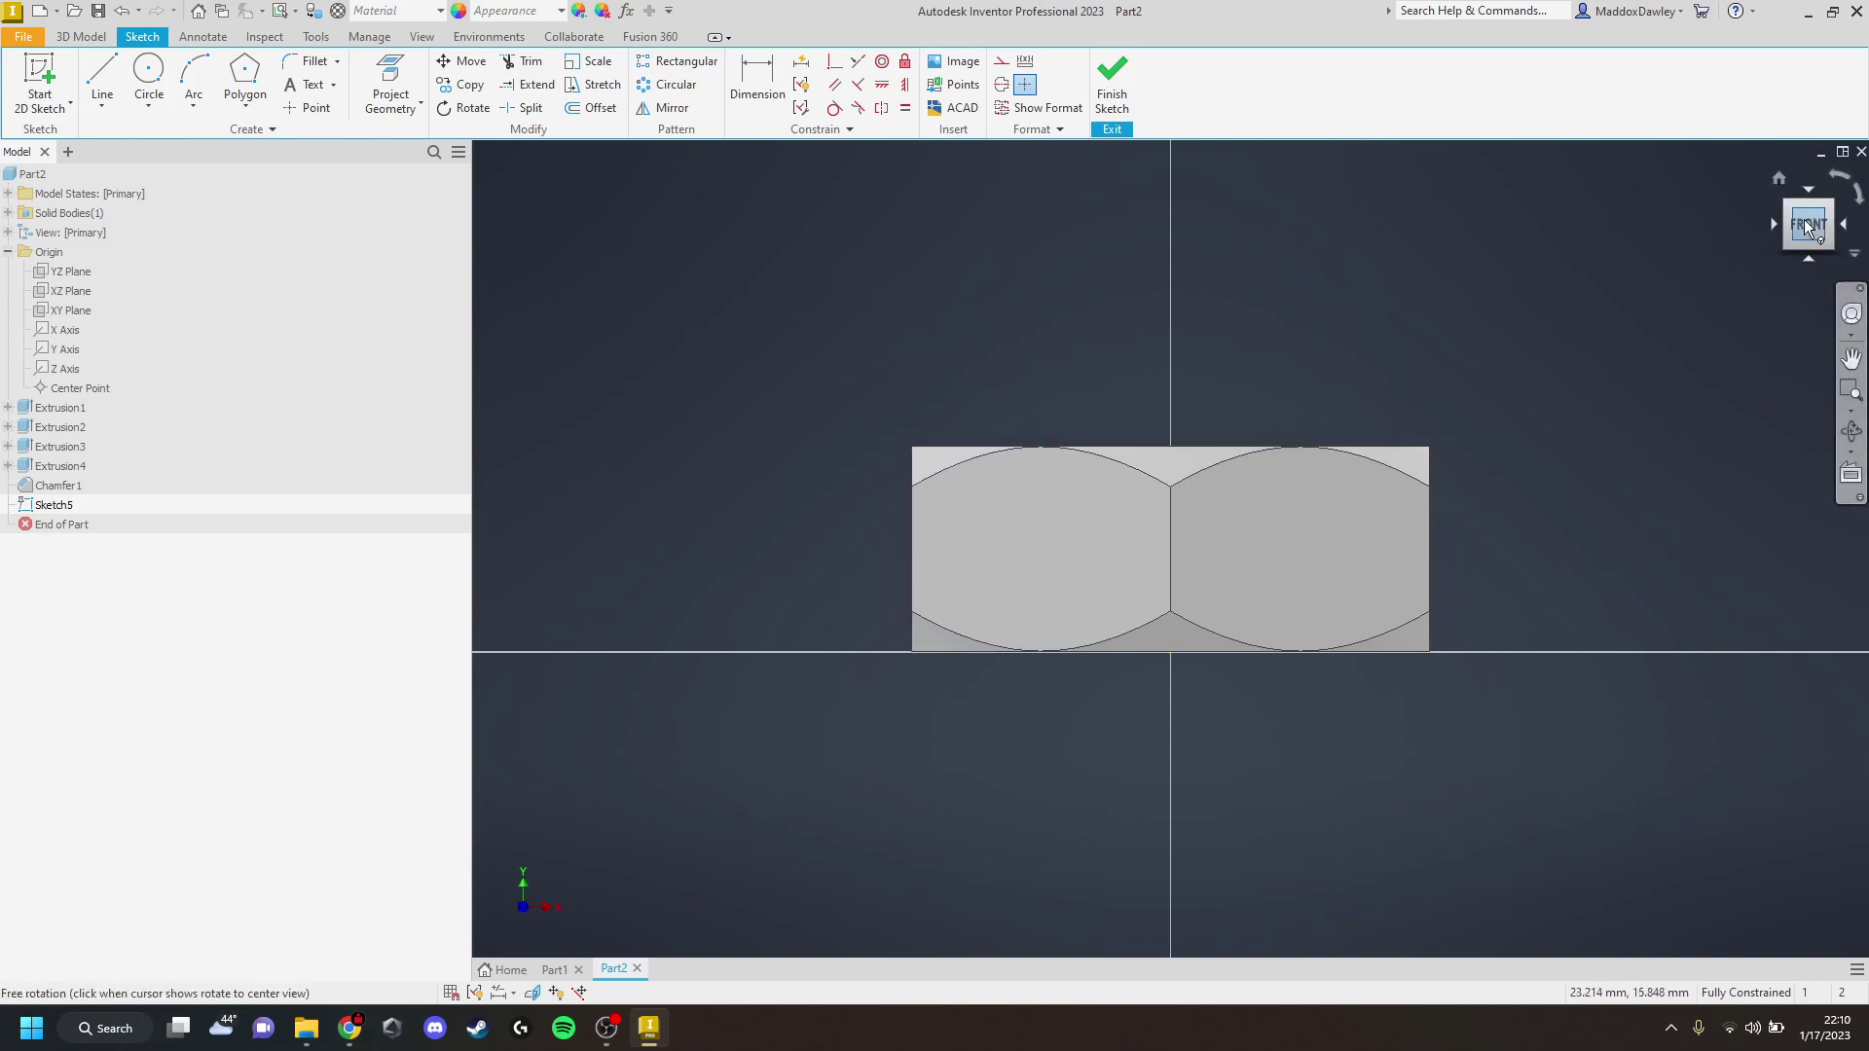
pyautogui.click(26, 505)
pyautogui.scroll(-3, 1129, 504)
pyautogui.scroll(6, 1125, 504)
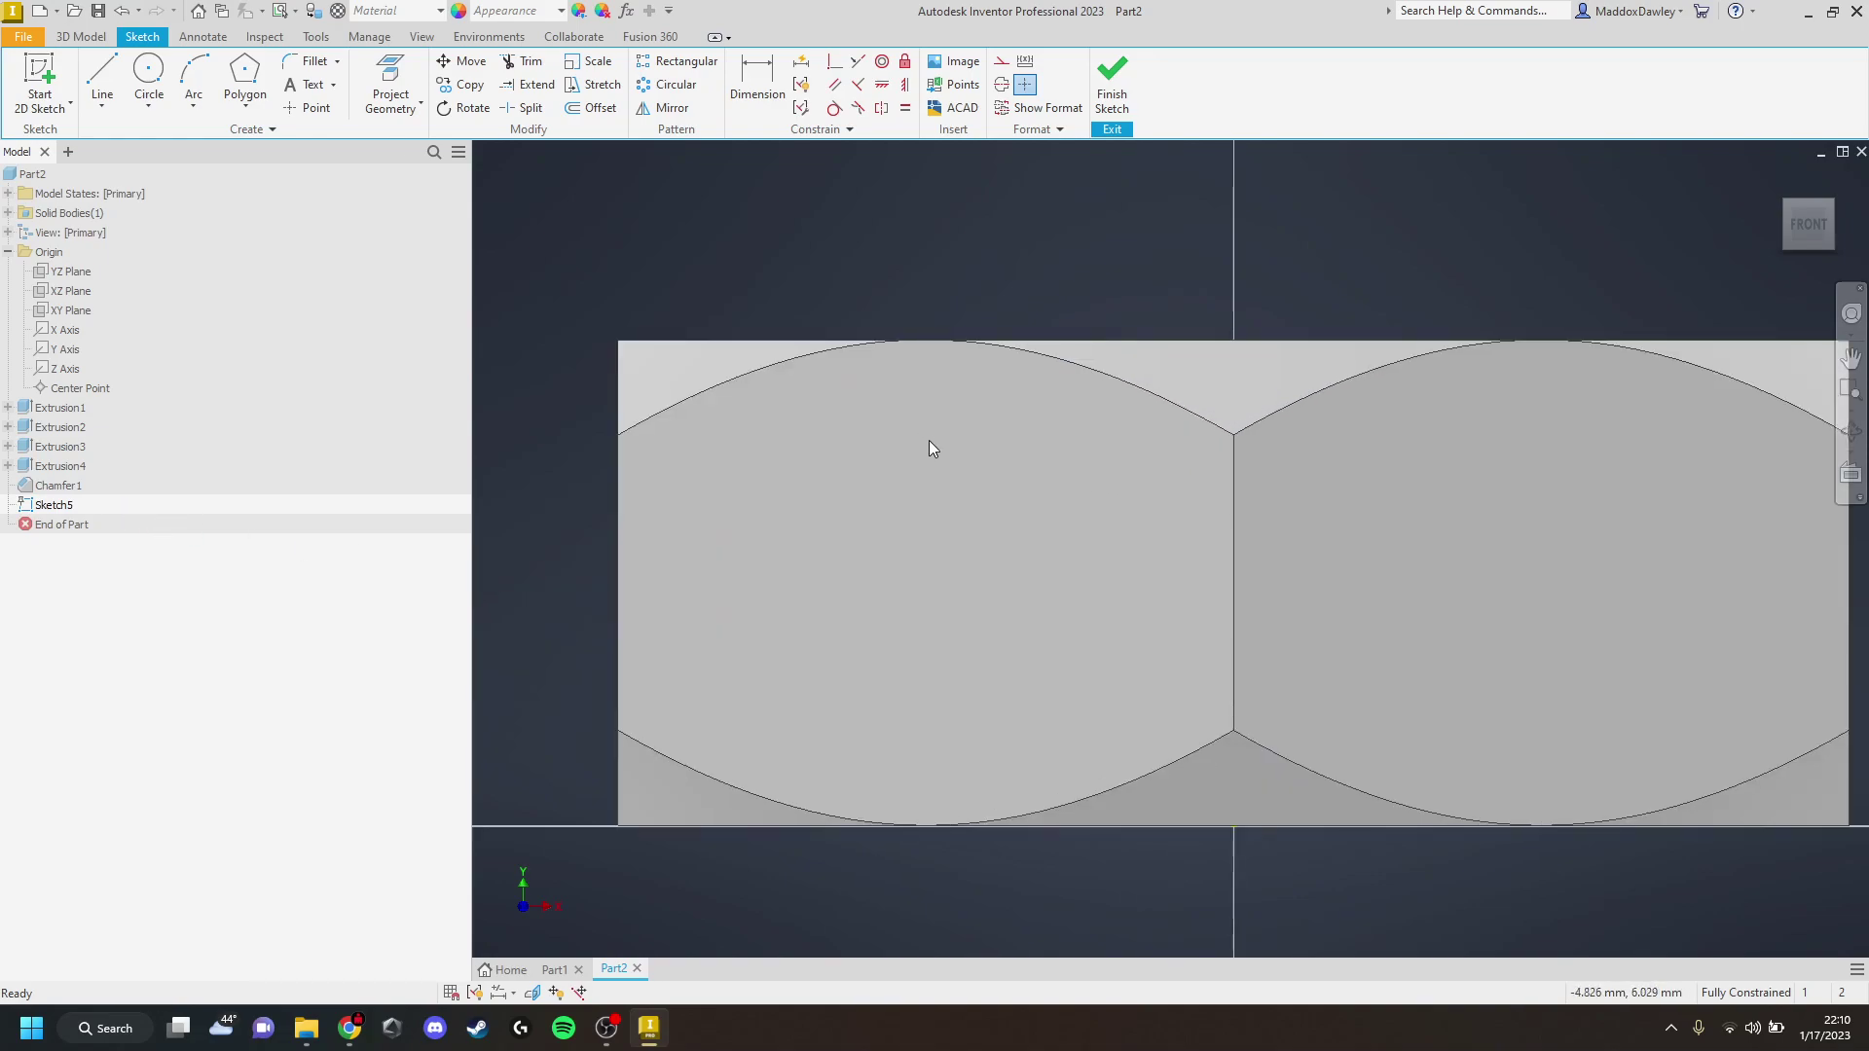
pyautogui.scroll(-5, 1070, 484)
pyautogui.scroll(3, 1042, 492)
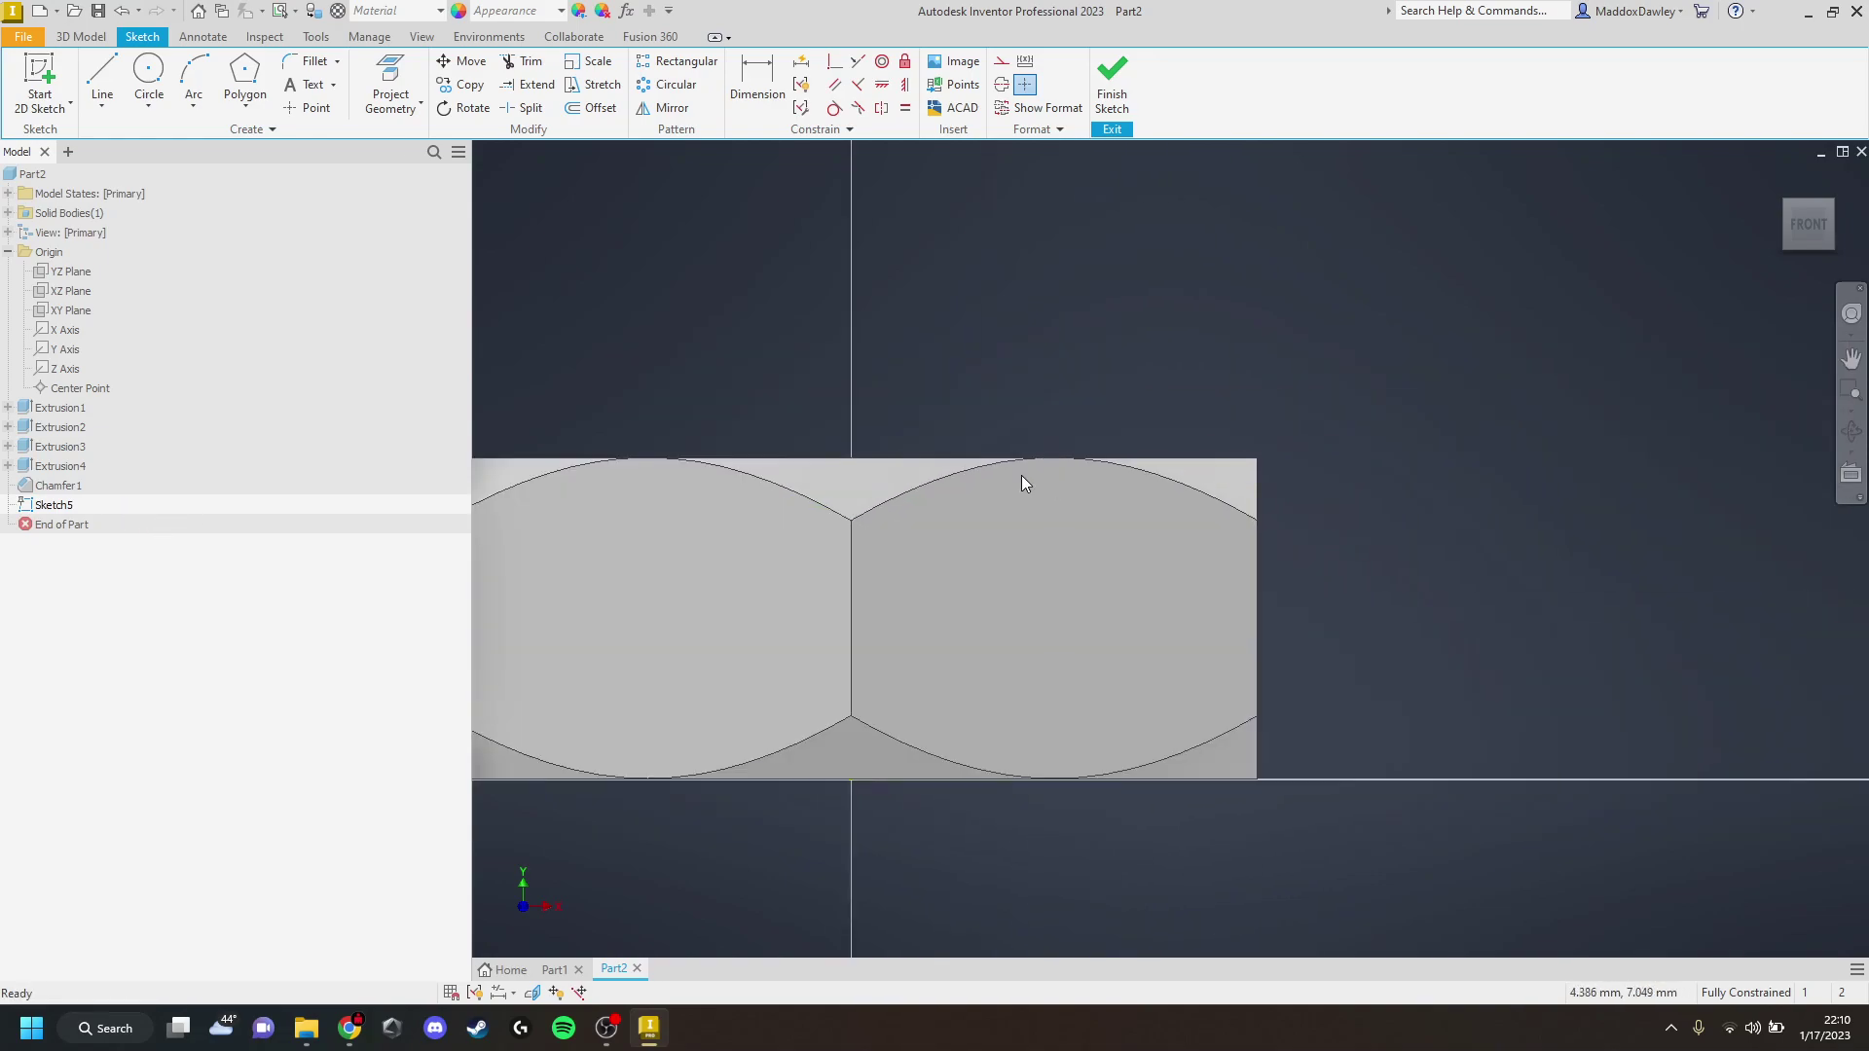
pyautogui.click(102, 78)
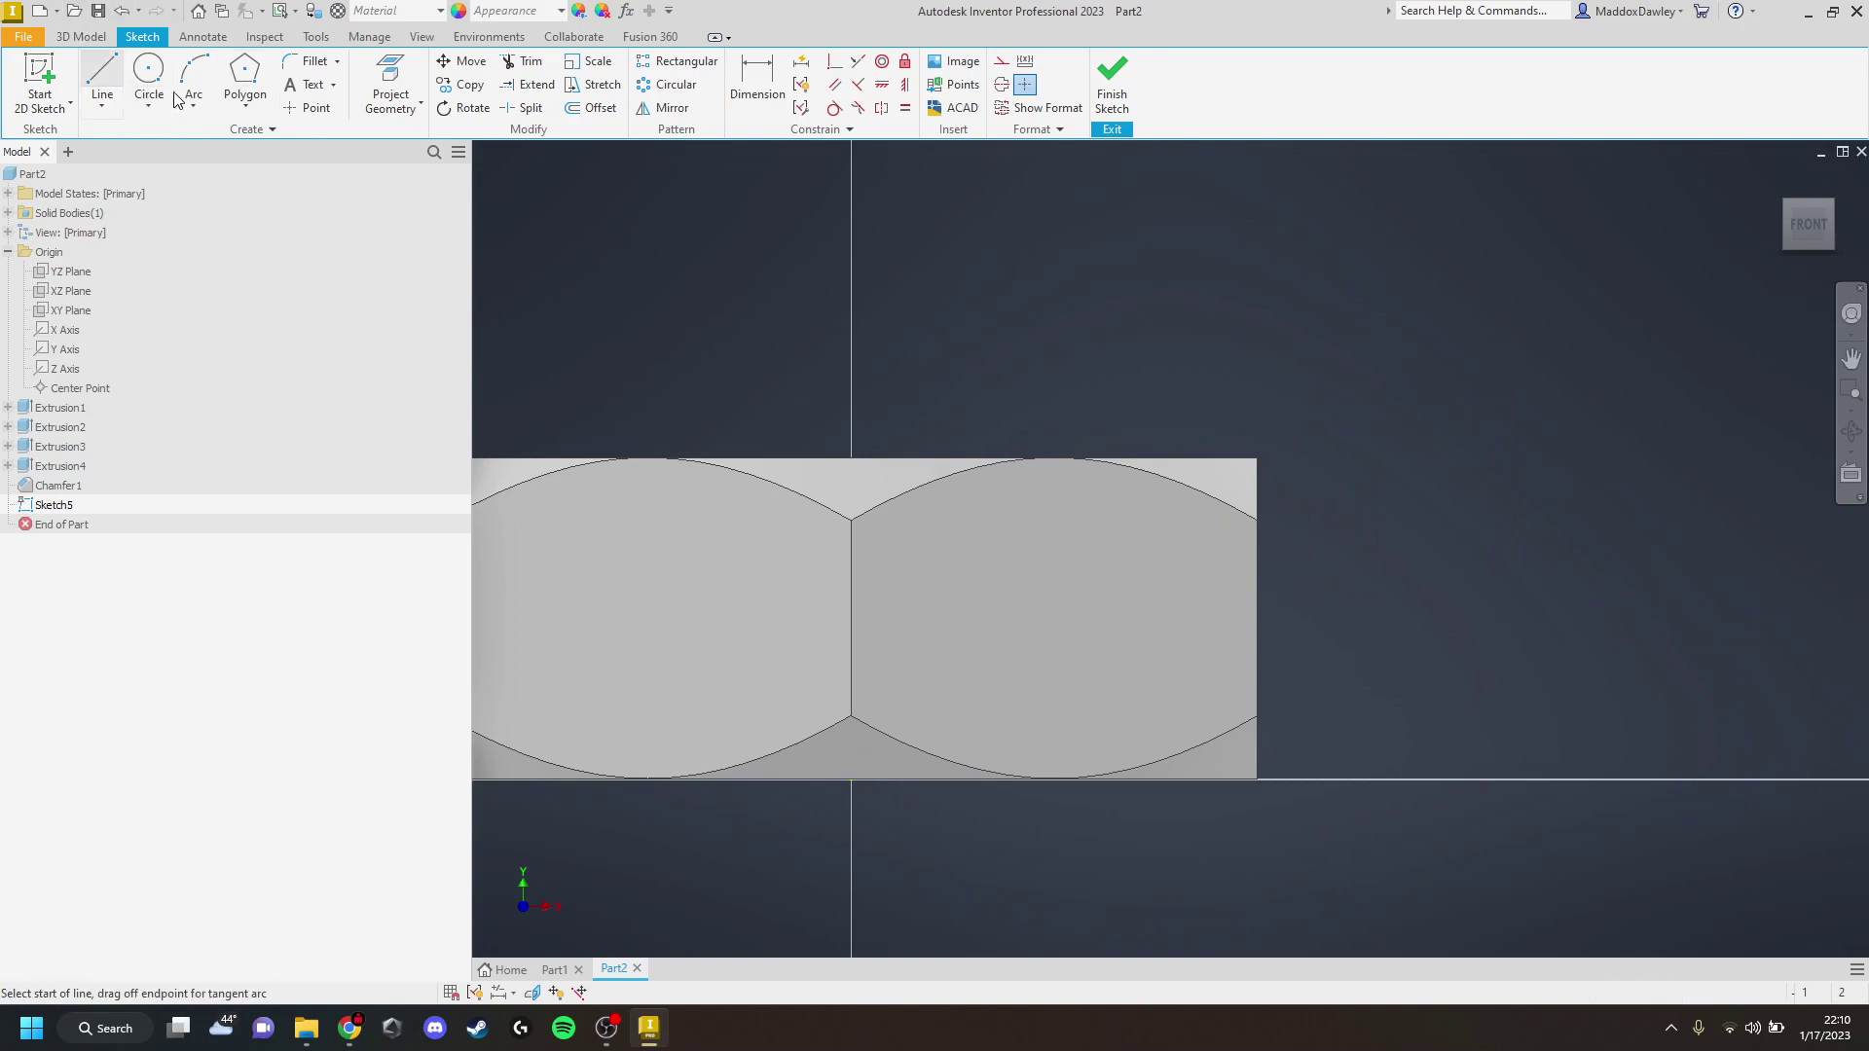
pyautogui.click(1067, 373)
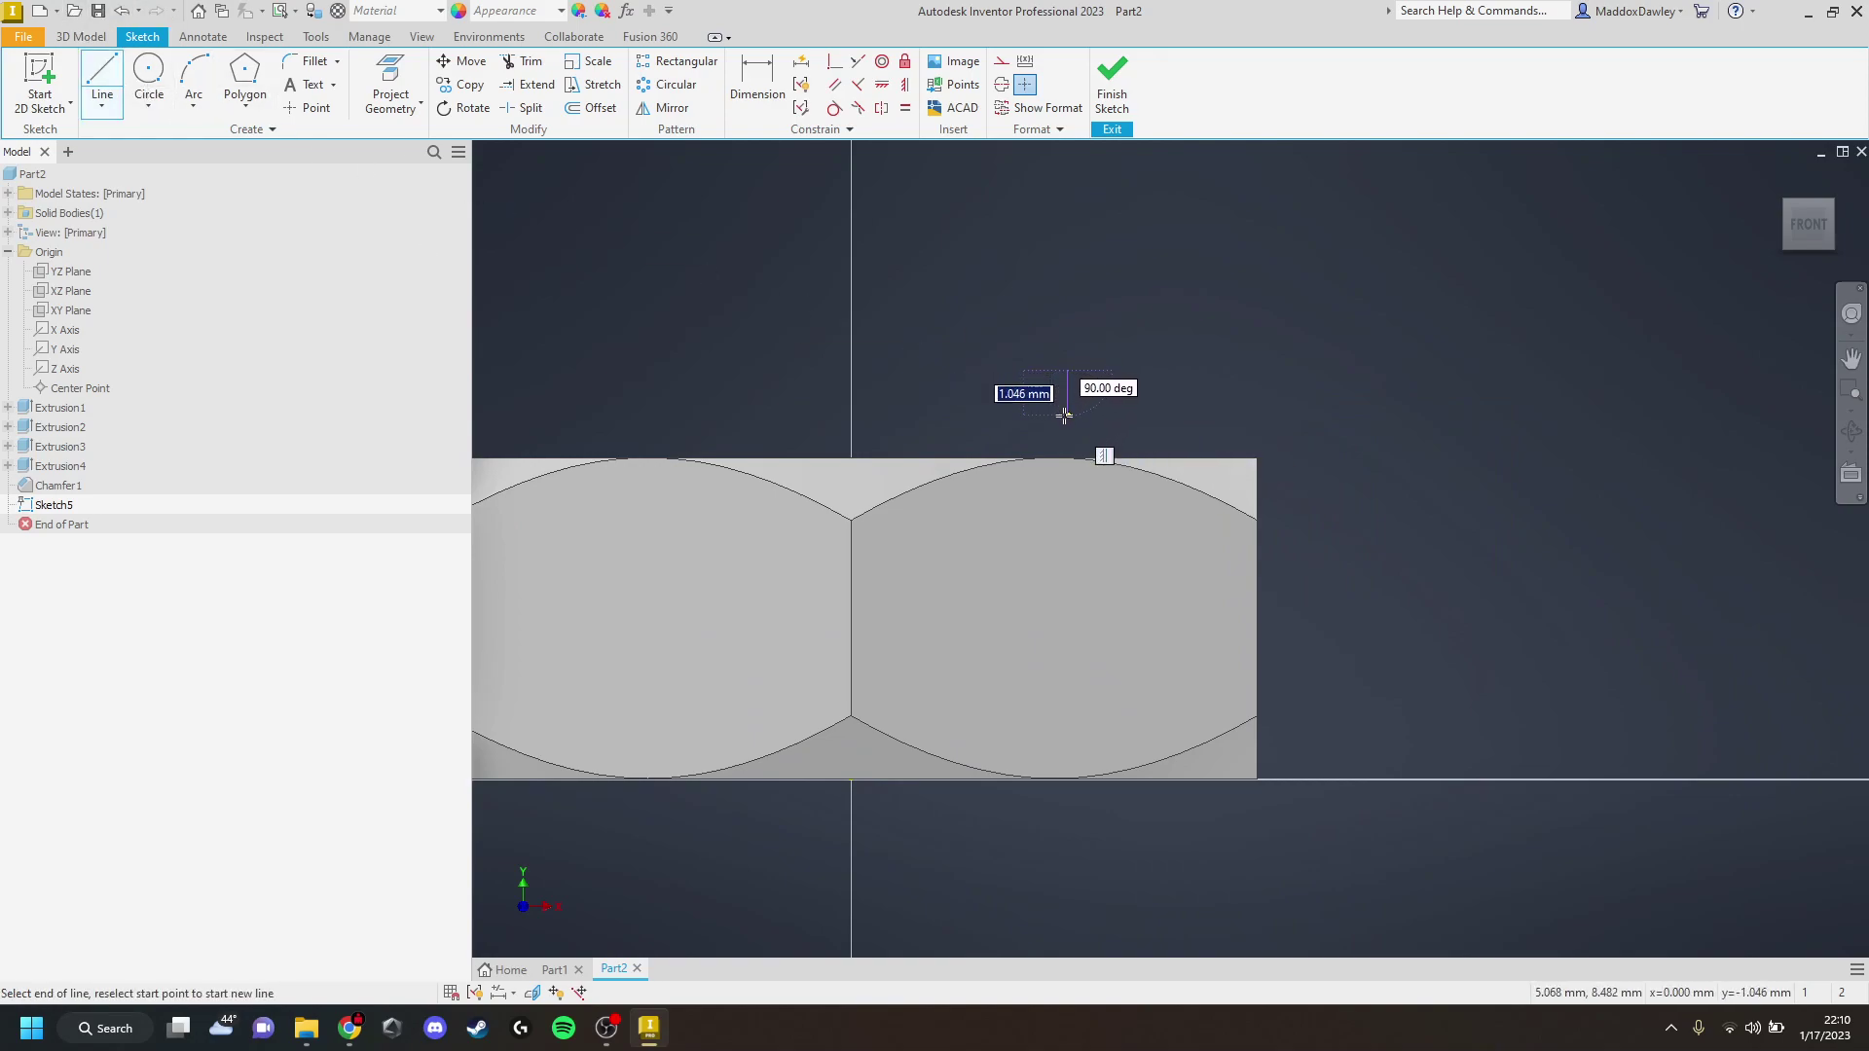
pyautogui.click(1066, 416)
pyautogui.click(1012, 394)
pyautogui.click(1068, 370)
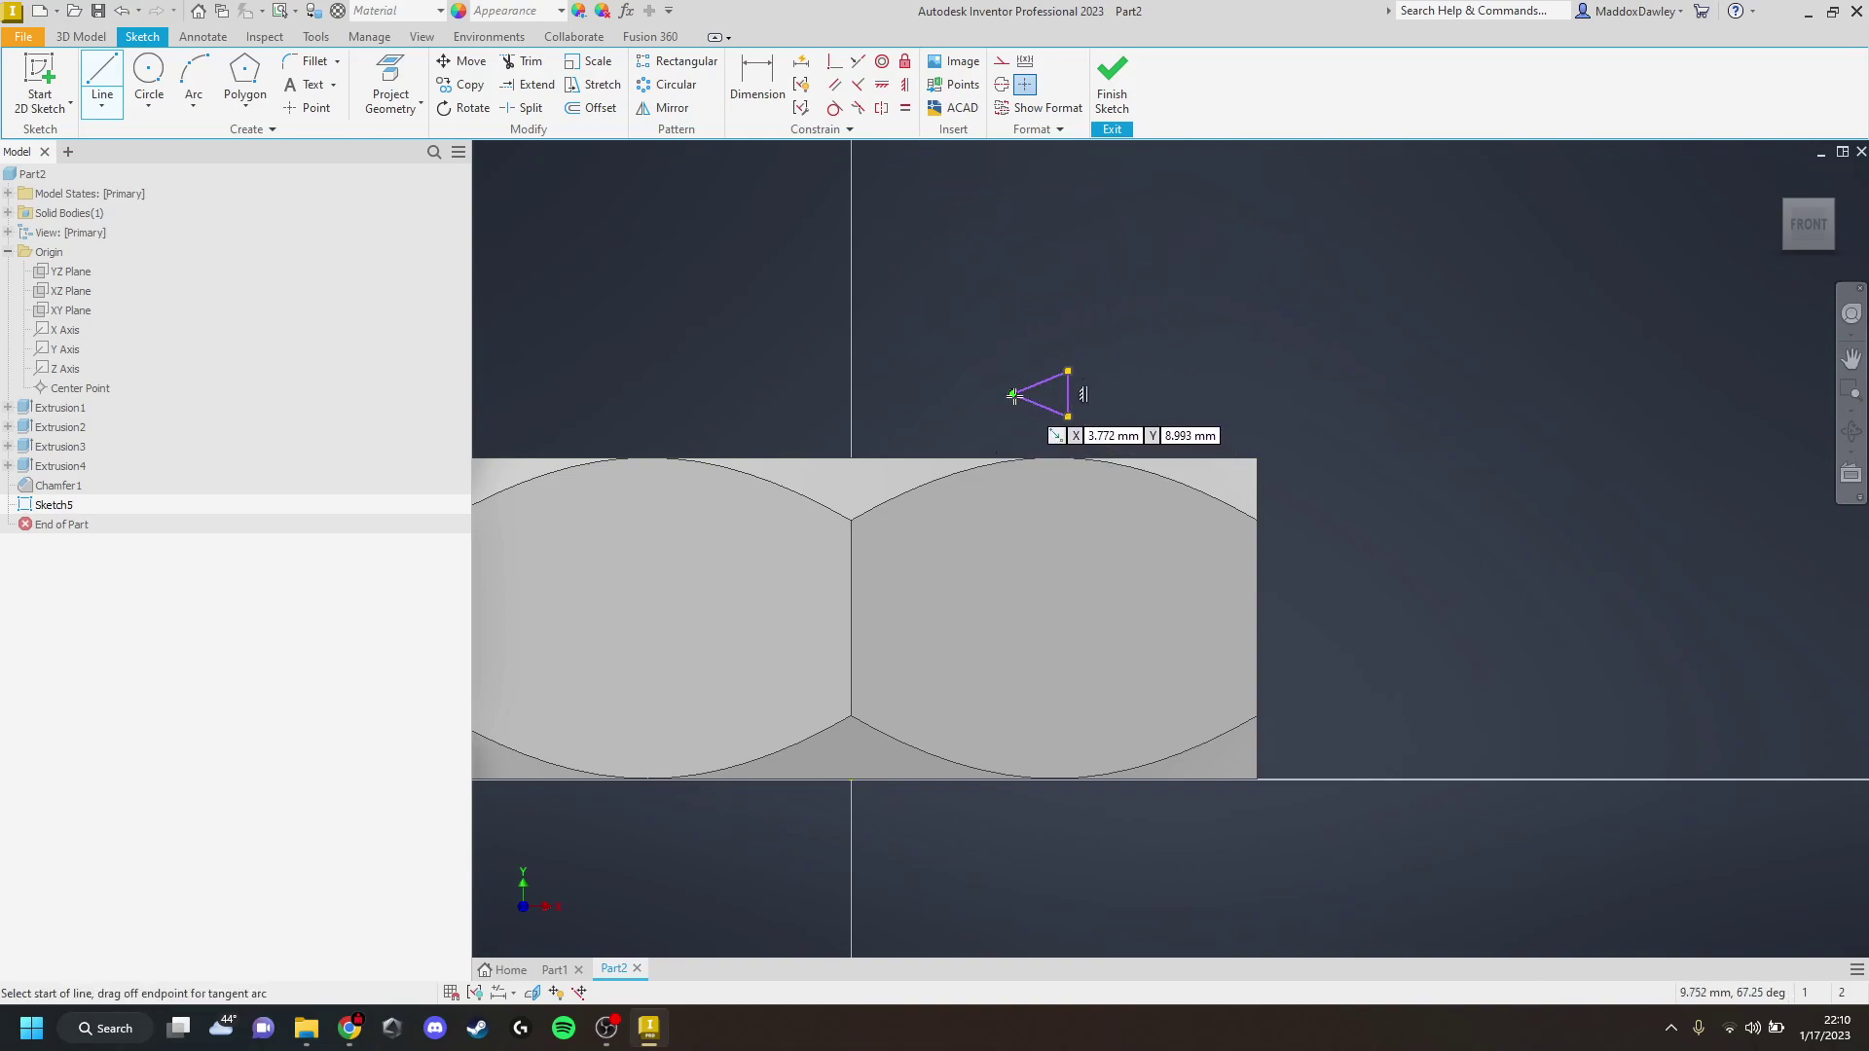
pyautogui.click(1012, 394)
pyautogui.click(1068, 394)
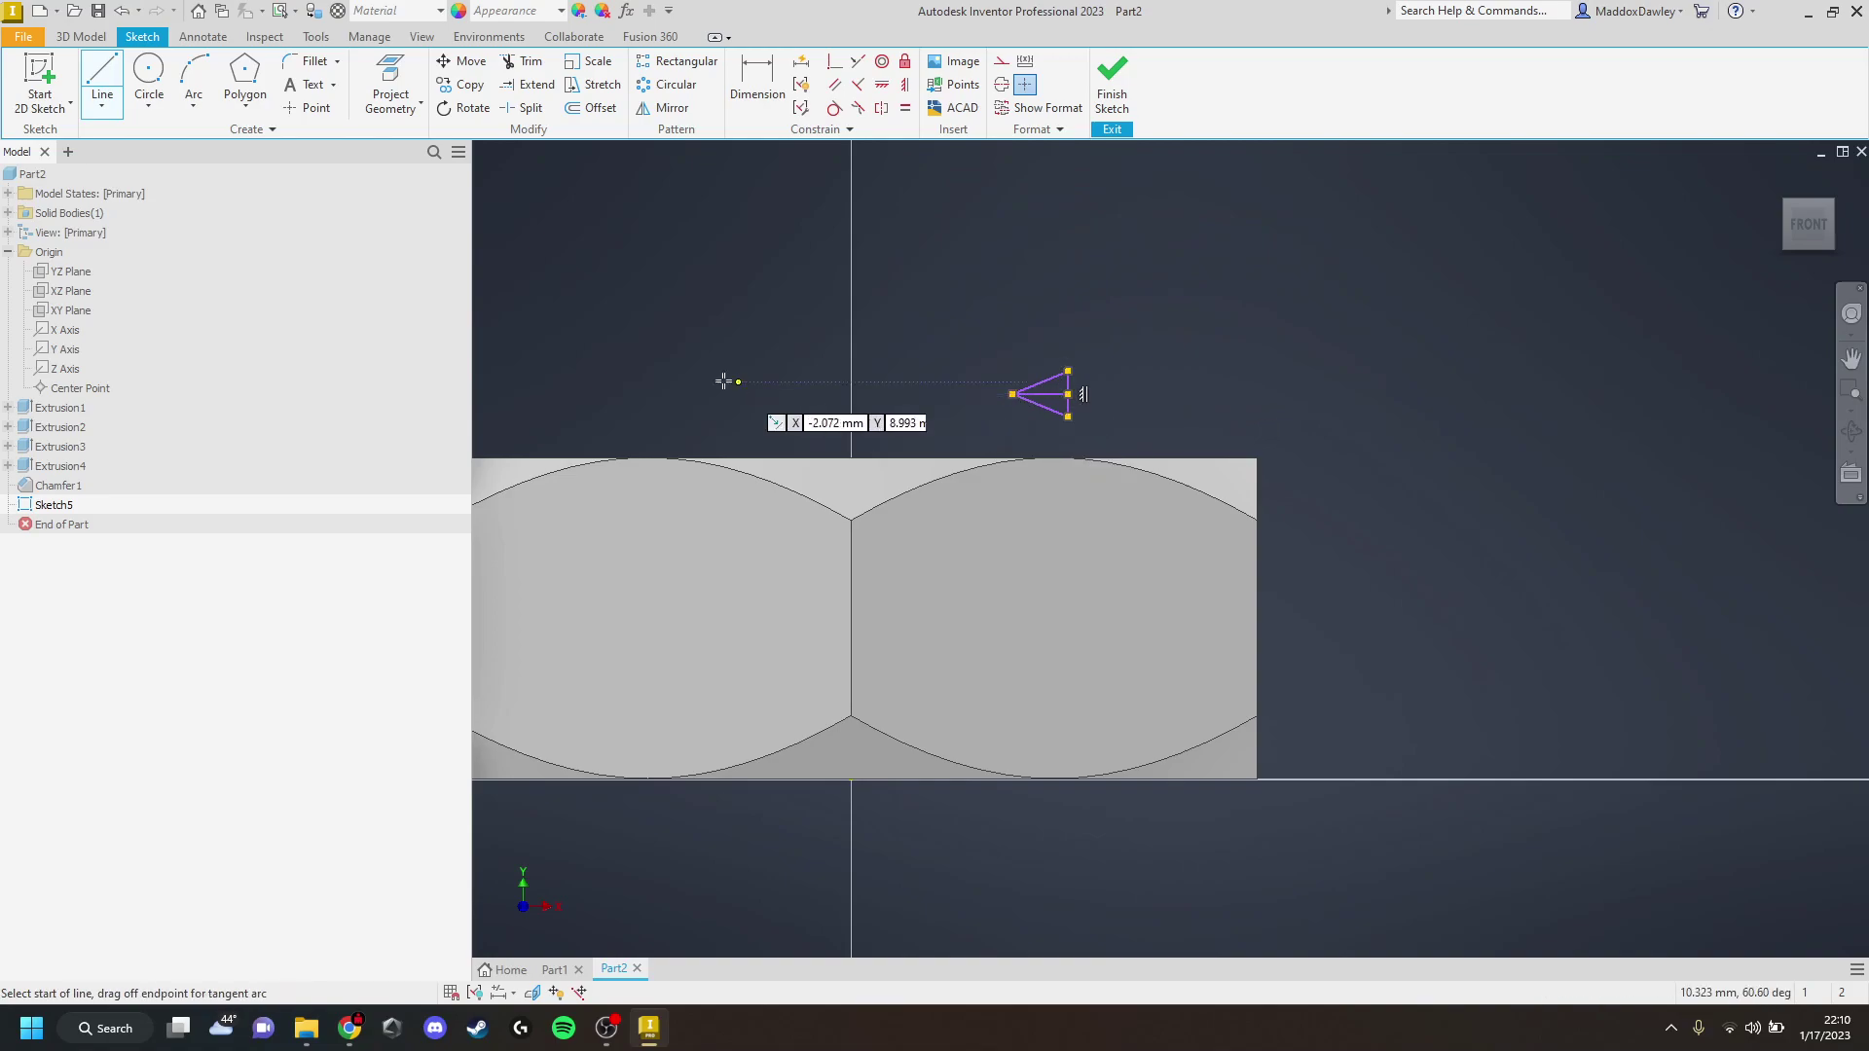
# Connect the triangle's lower corner to the nut's top edge with a line, and change that line and the midline to construction
pyautogui.click(1068, 416)
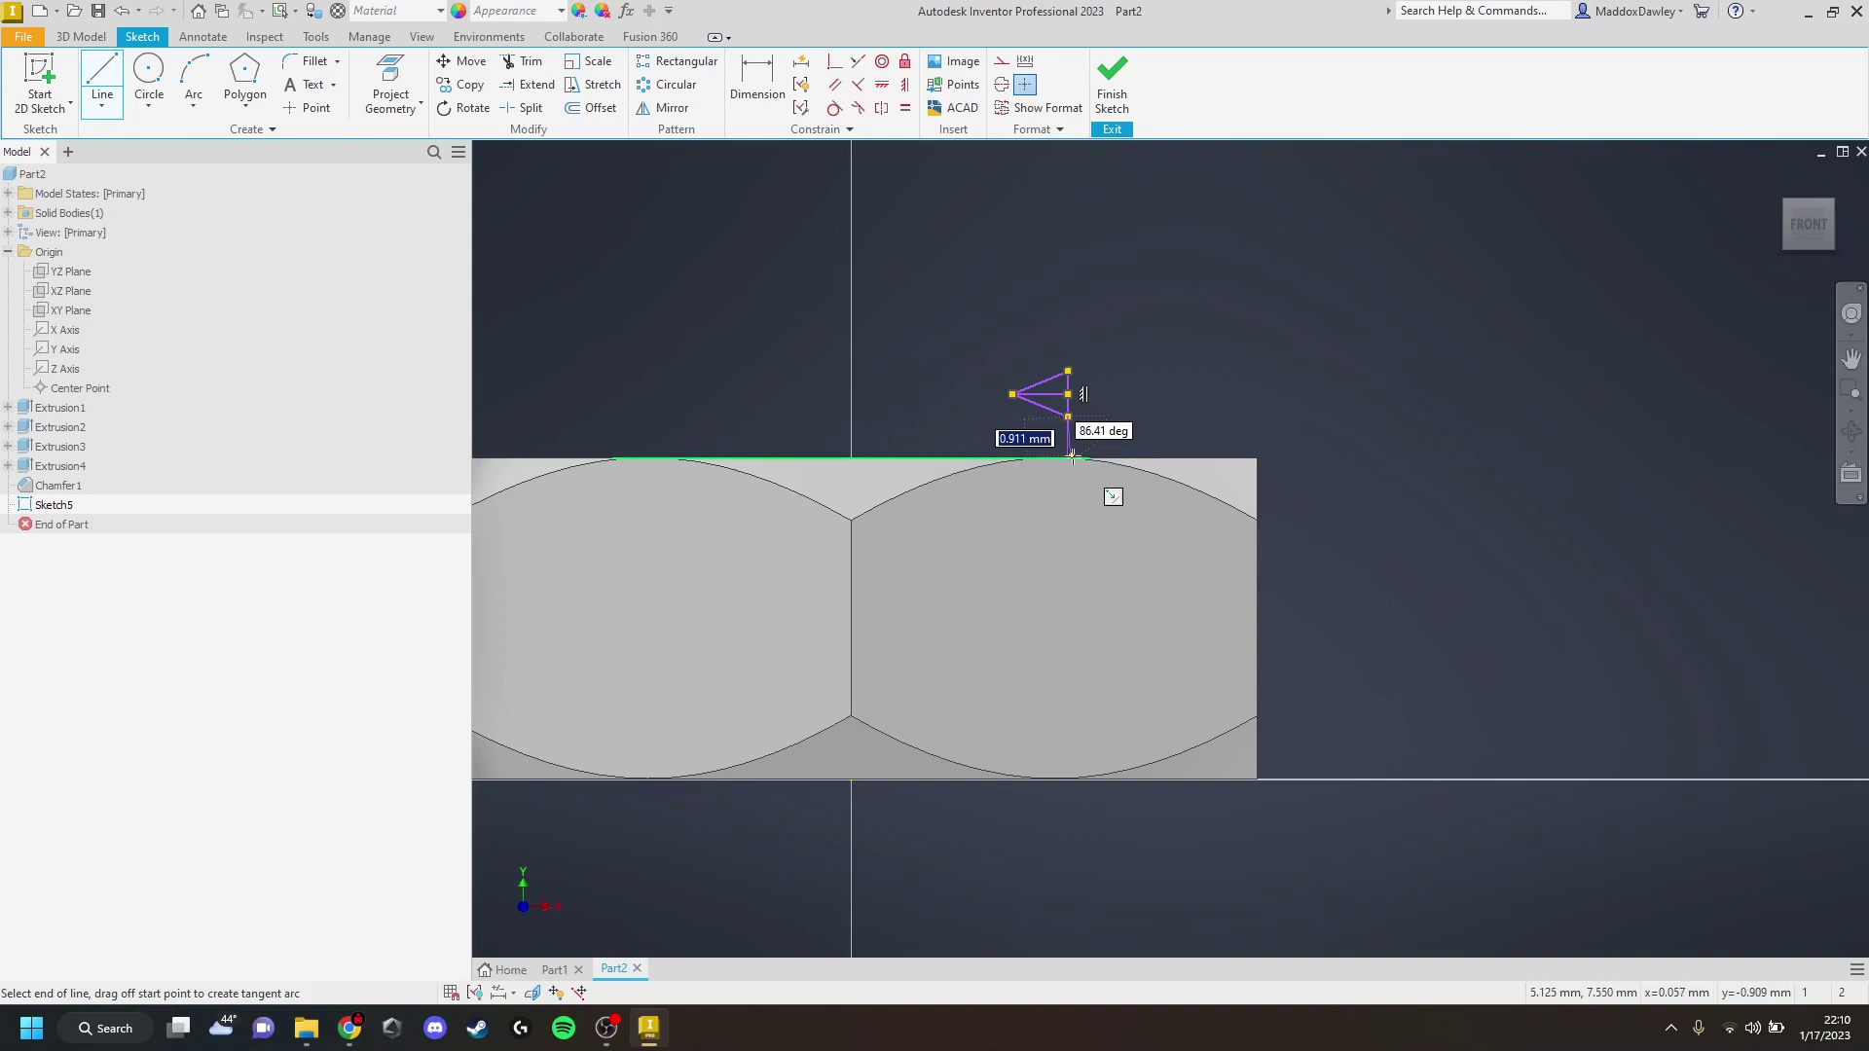
pyautogui.click(1088, 458)
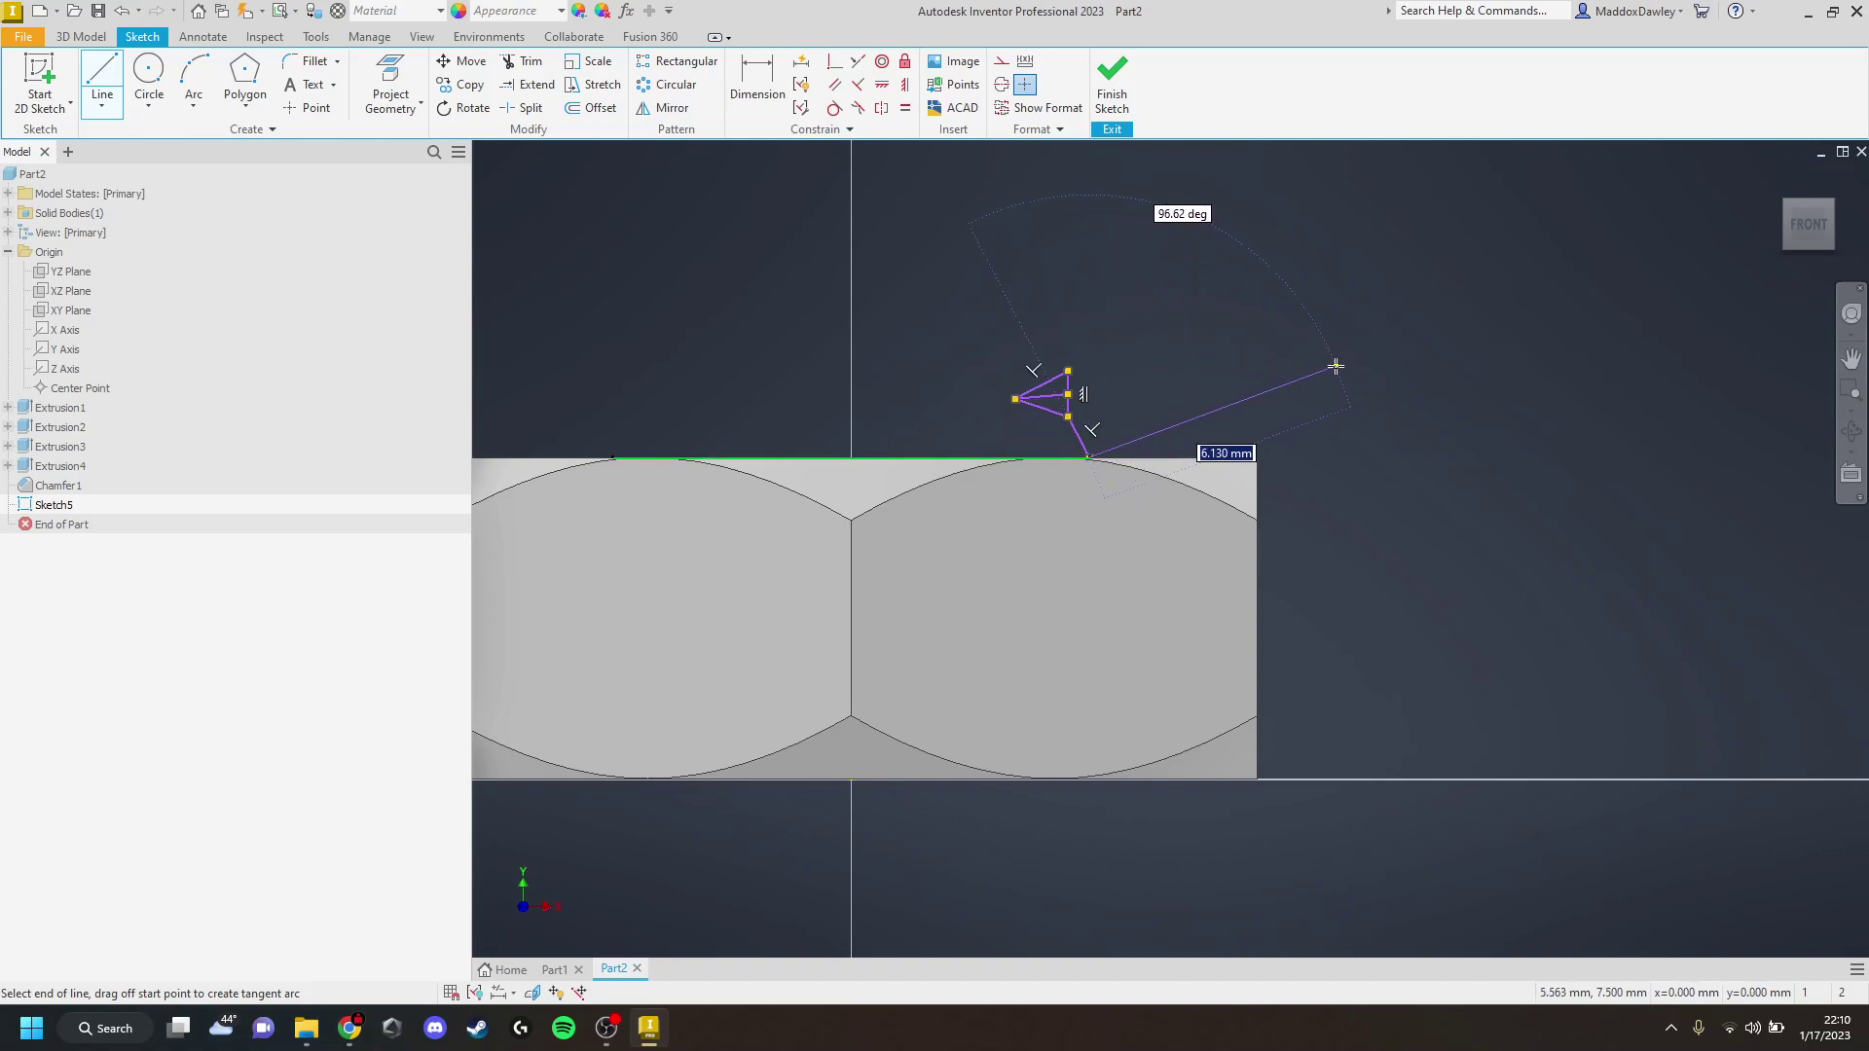
pyautogui.press('Escape')
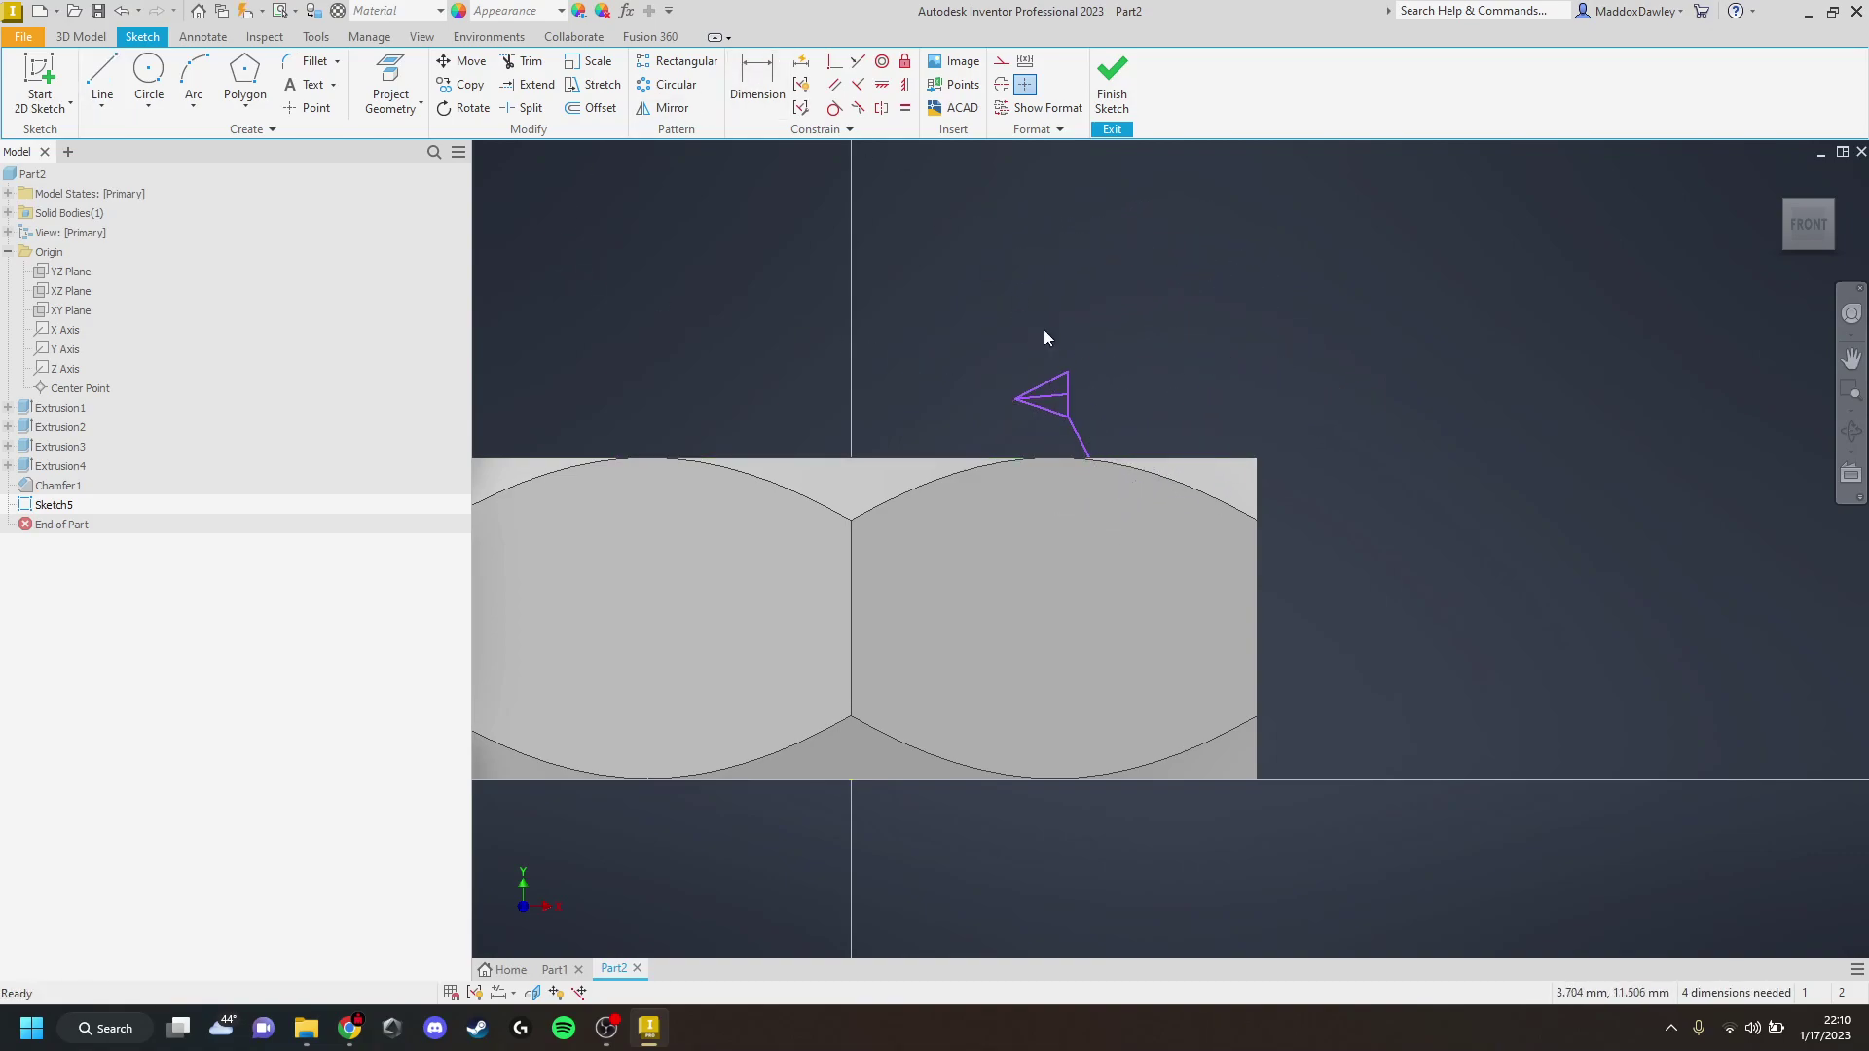
pyautogui.click(1079, 439)
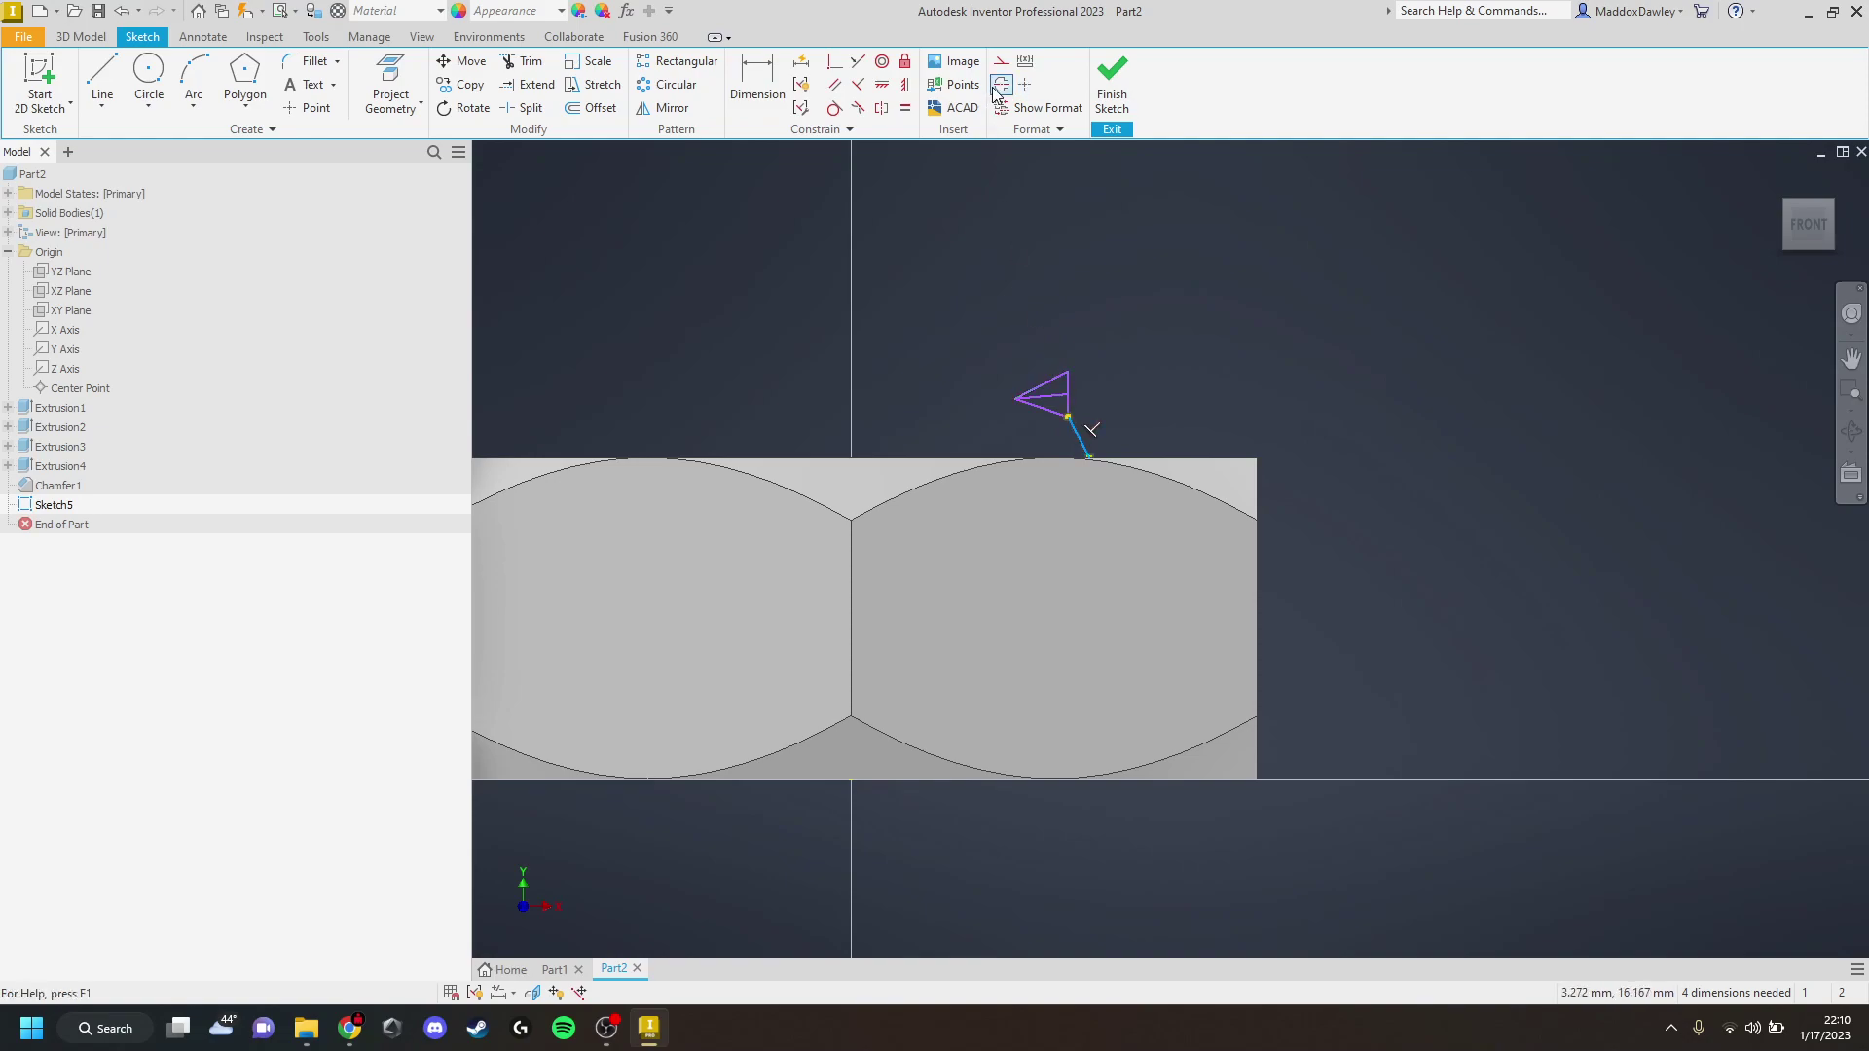
pyautogui.click(1046, 396)
pyautogui.click(1002, 62)
pyautogui.click(1205, 417)
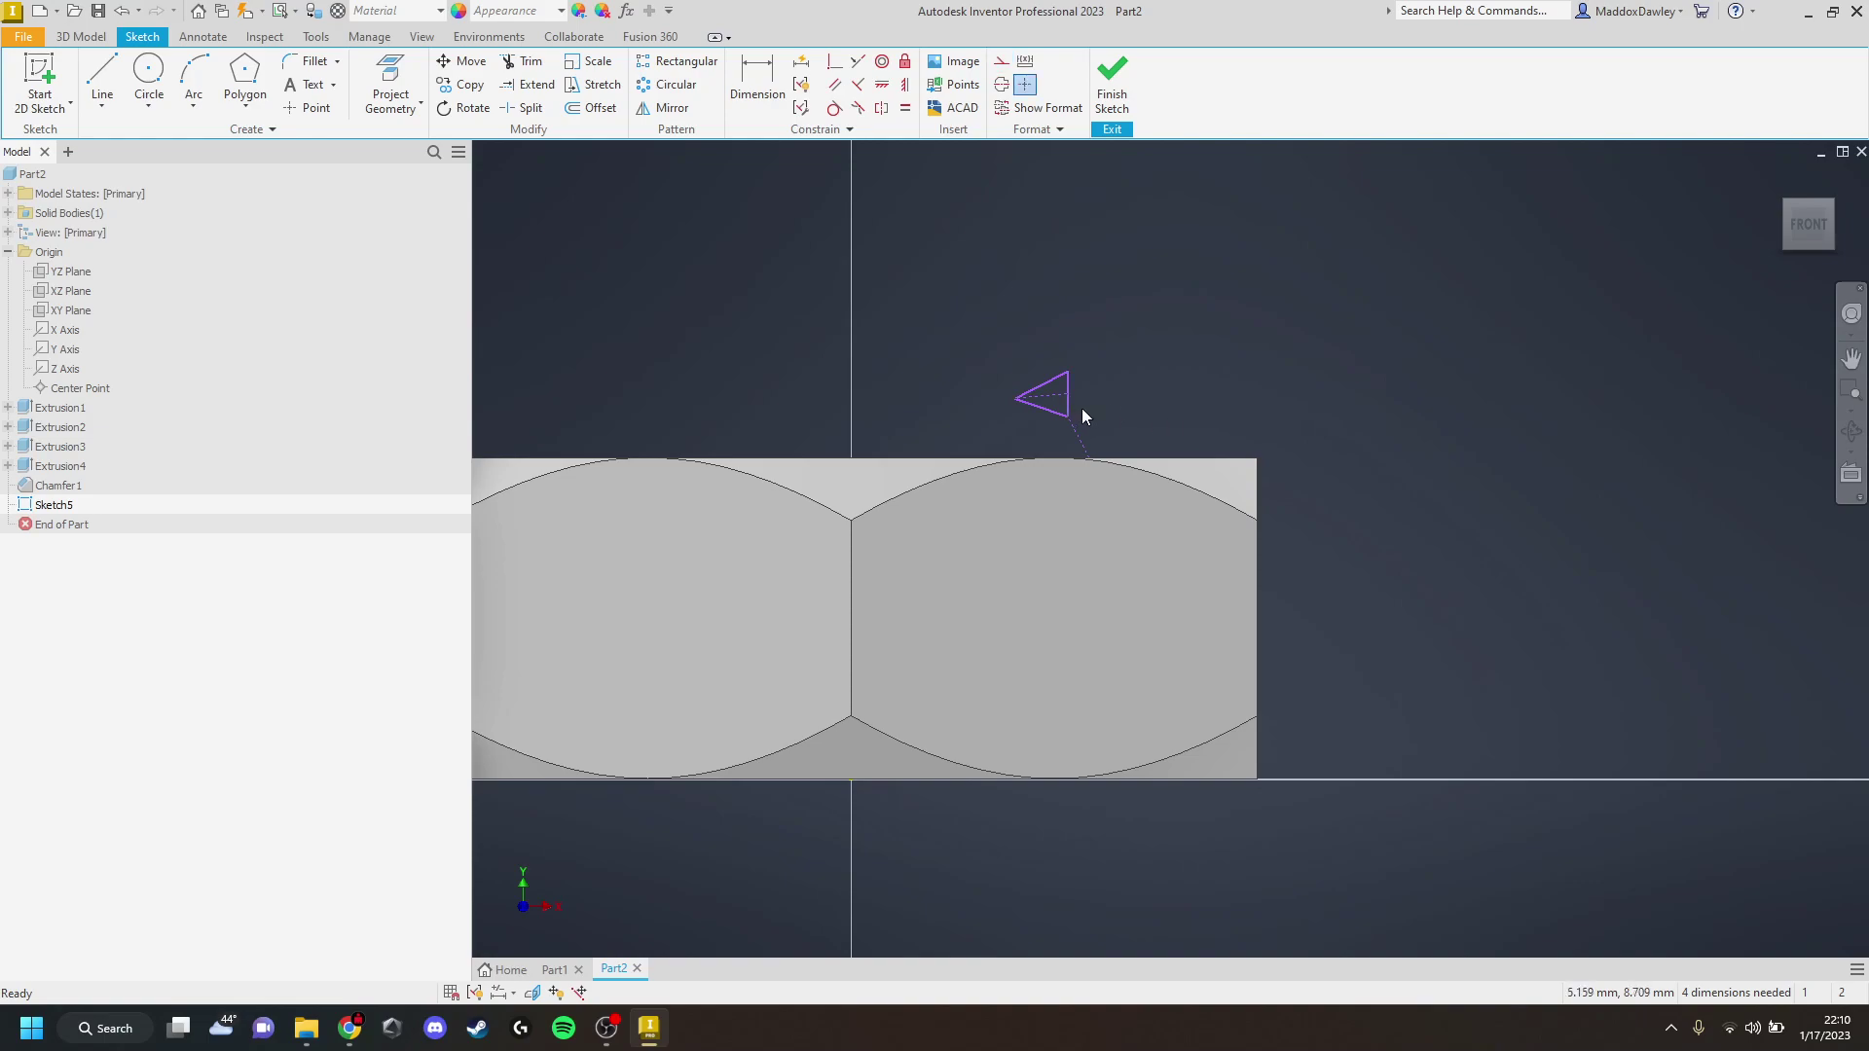
# Try constraining the connecting line vertical and the triangle's midline horizontal, and undo back to the triangle with its plain midline
pyautogui.click(904, 87)
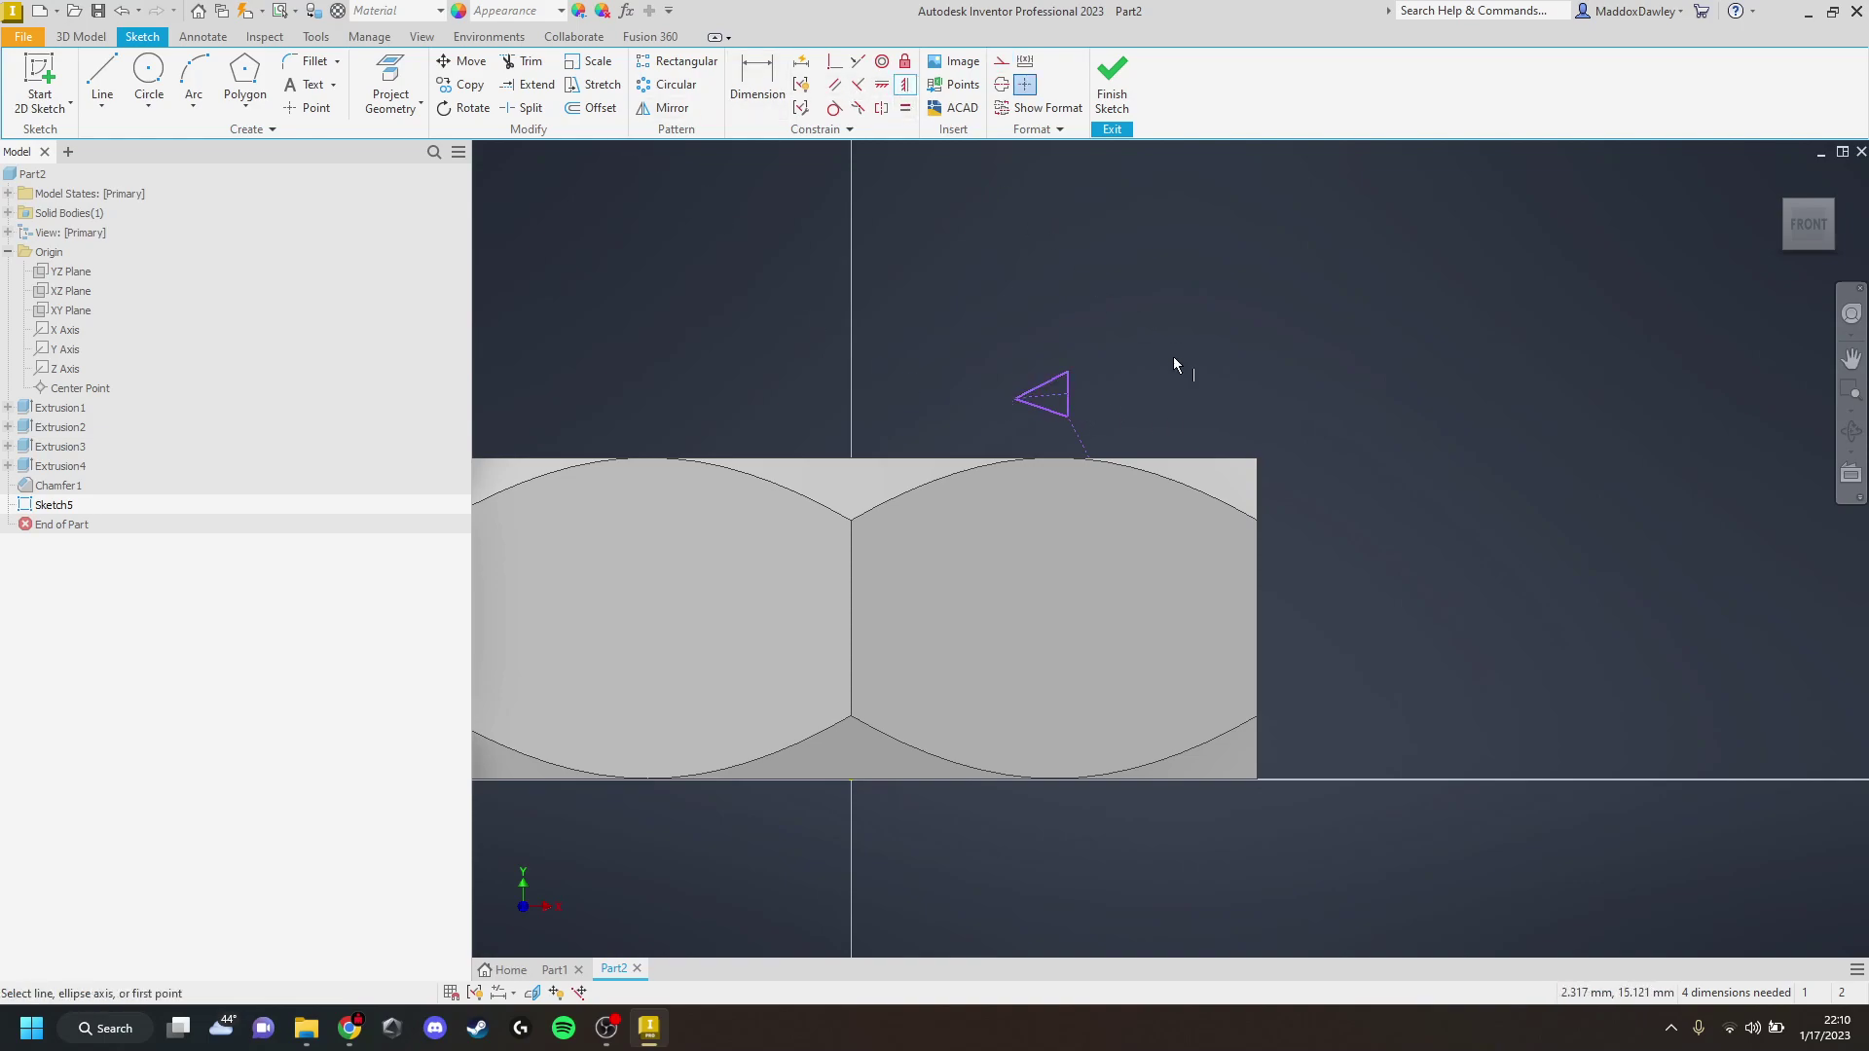
pyautogui.click(1083, 446)
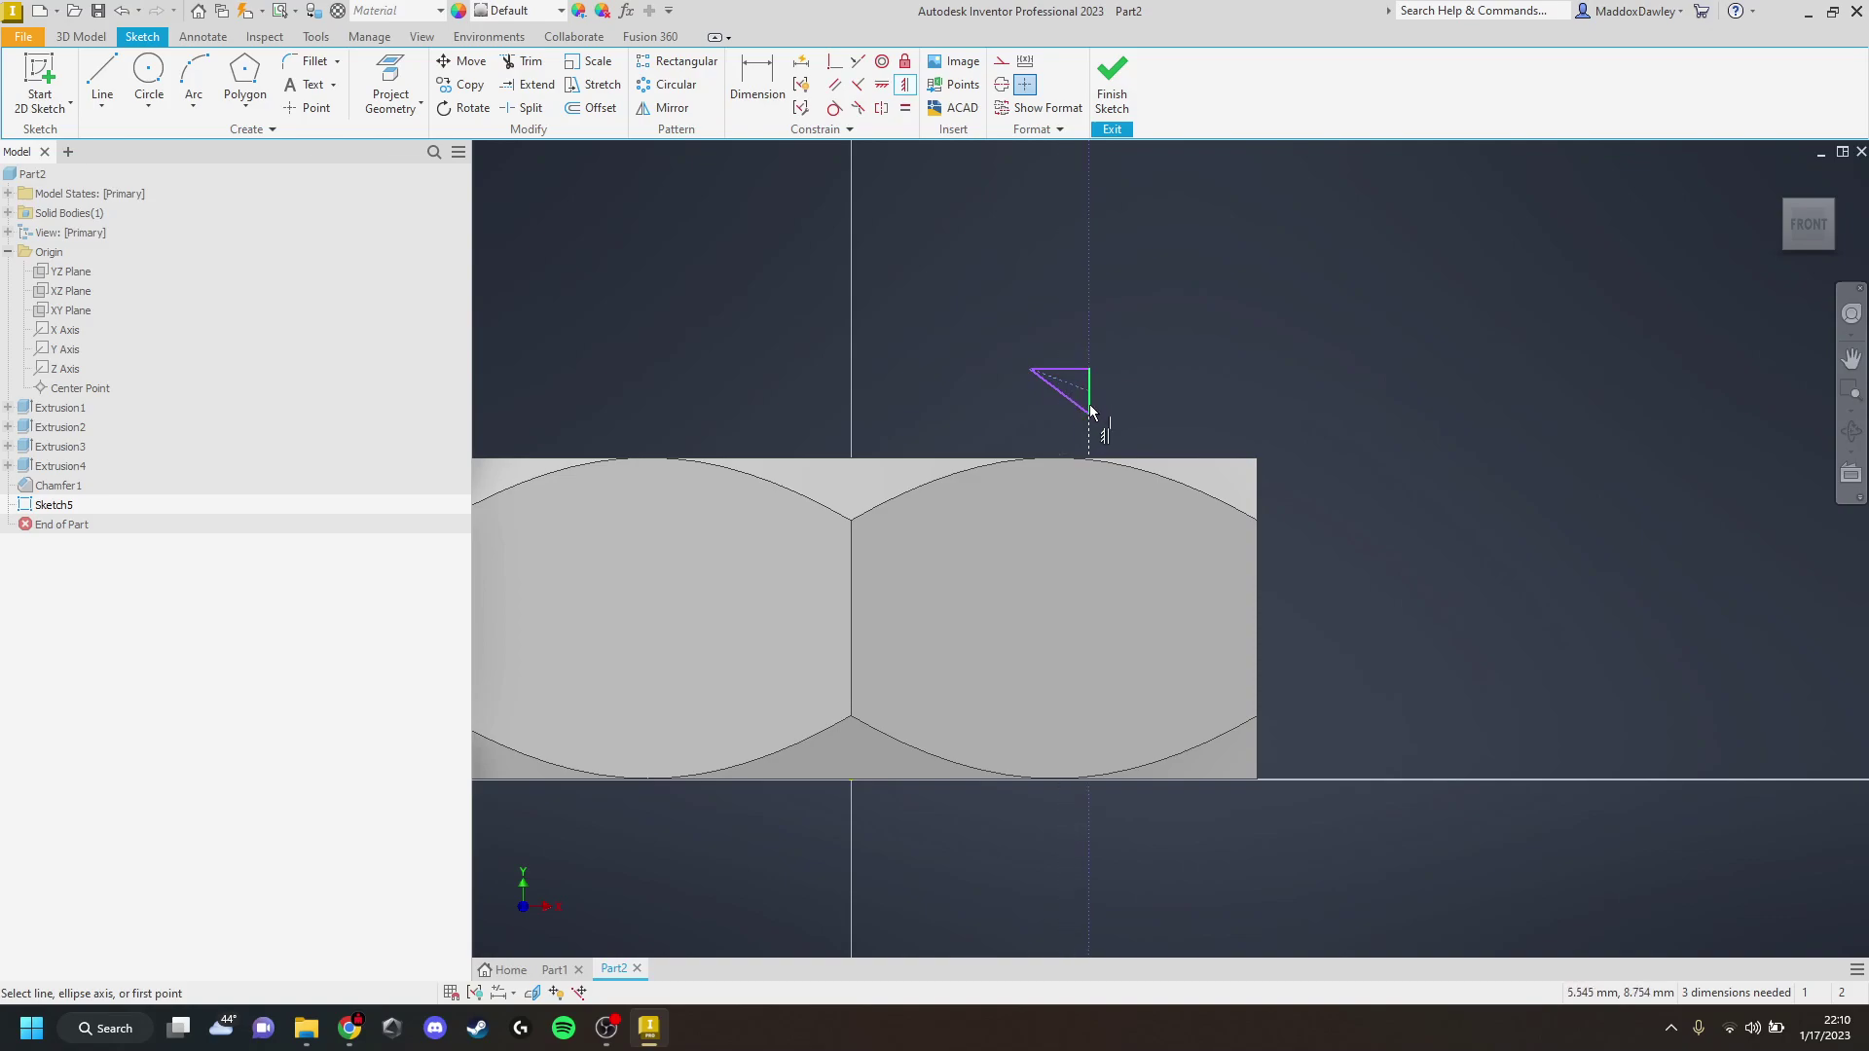
pyautogui.click(1091, 410)
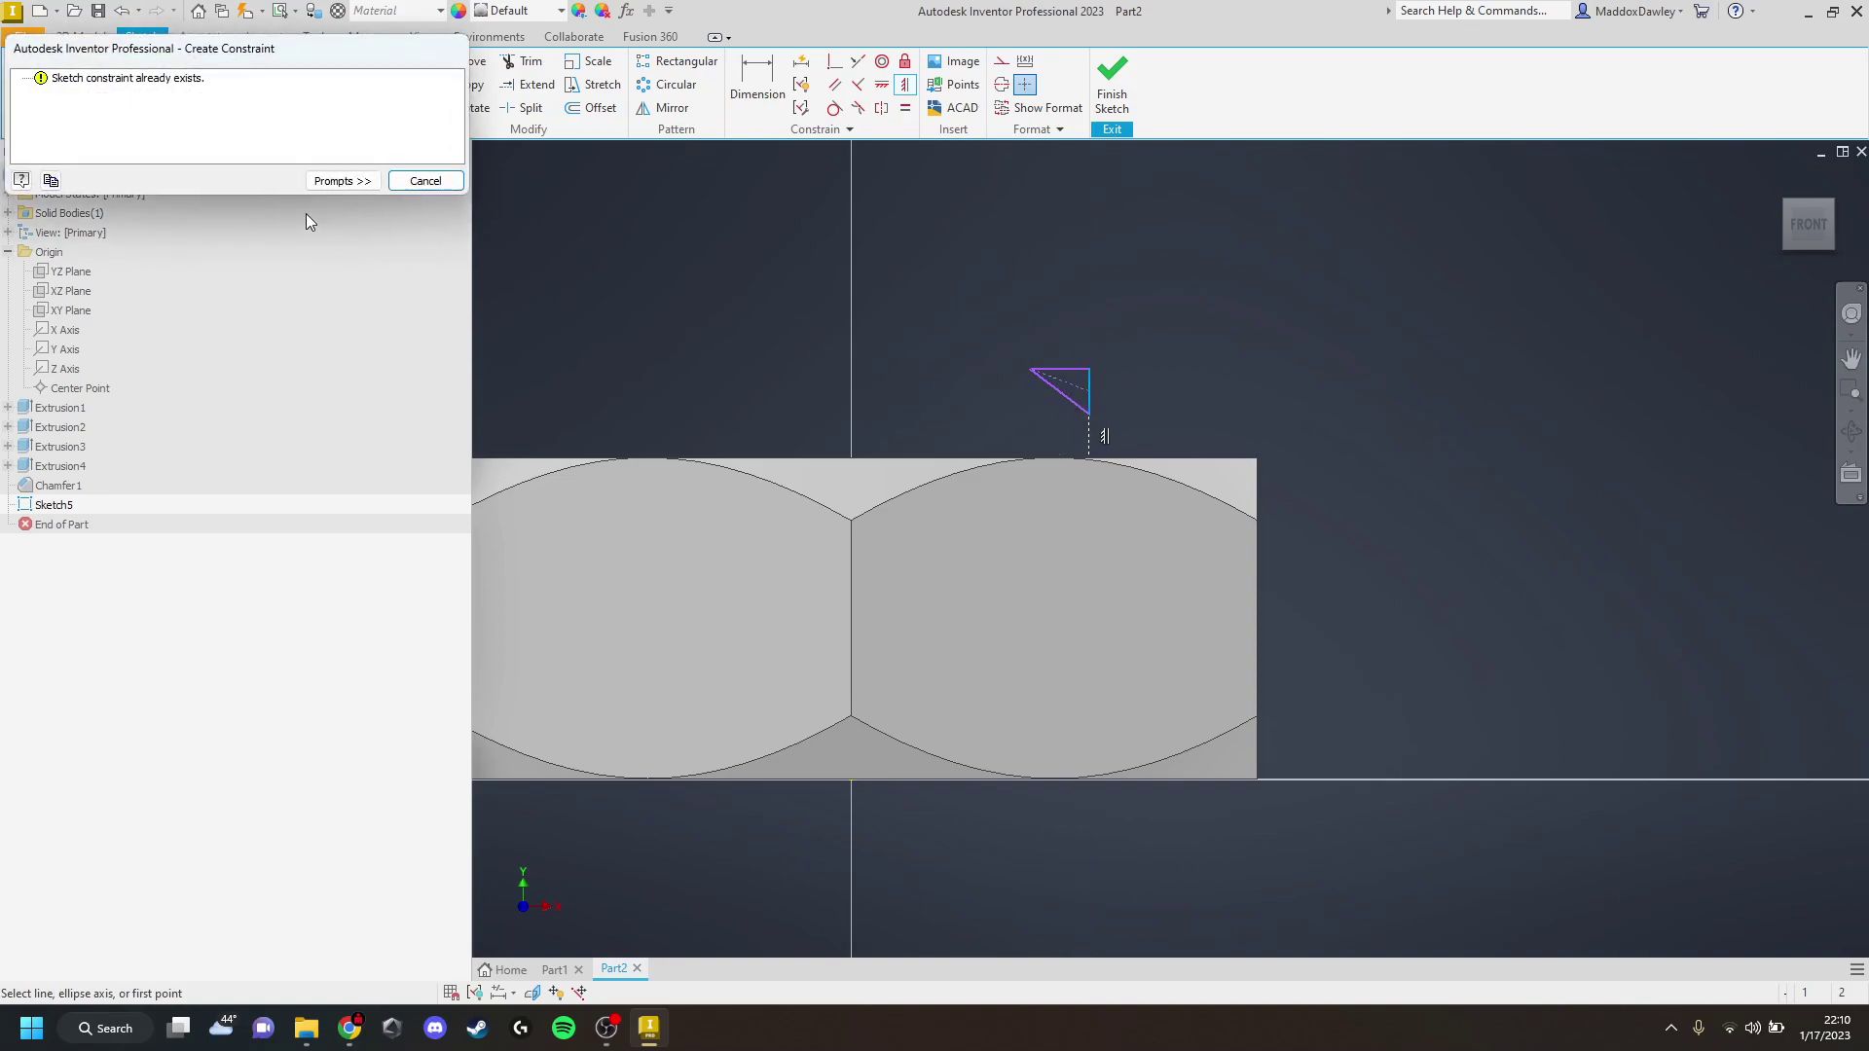
pyautogui.click(426, 180)
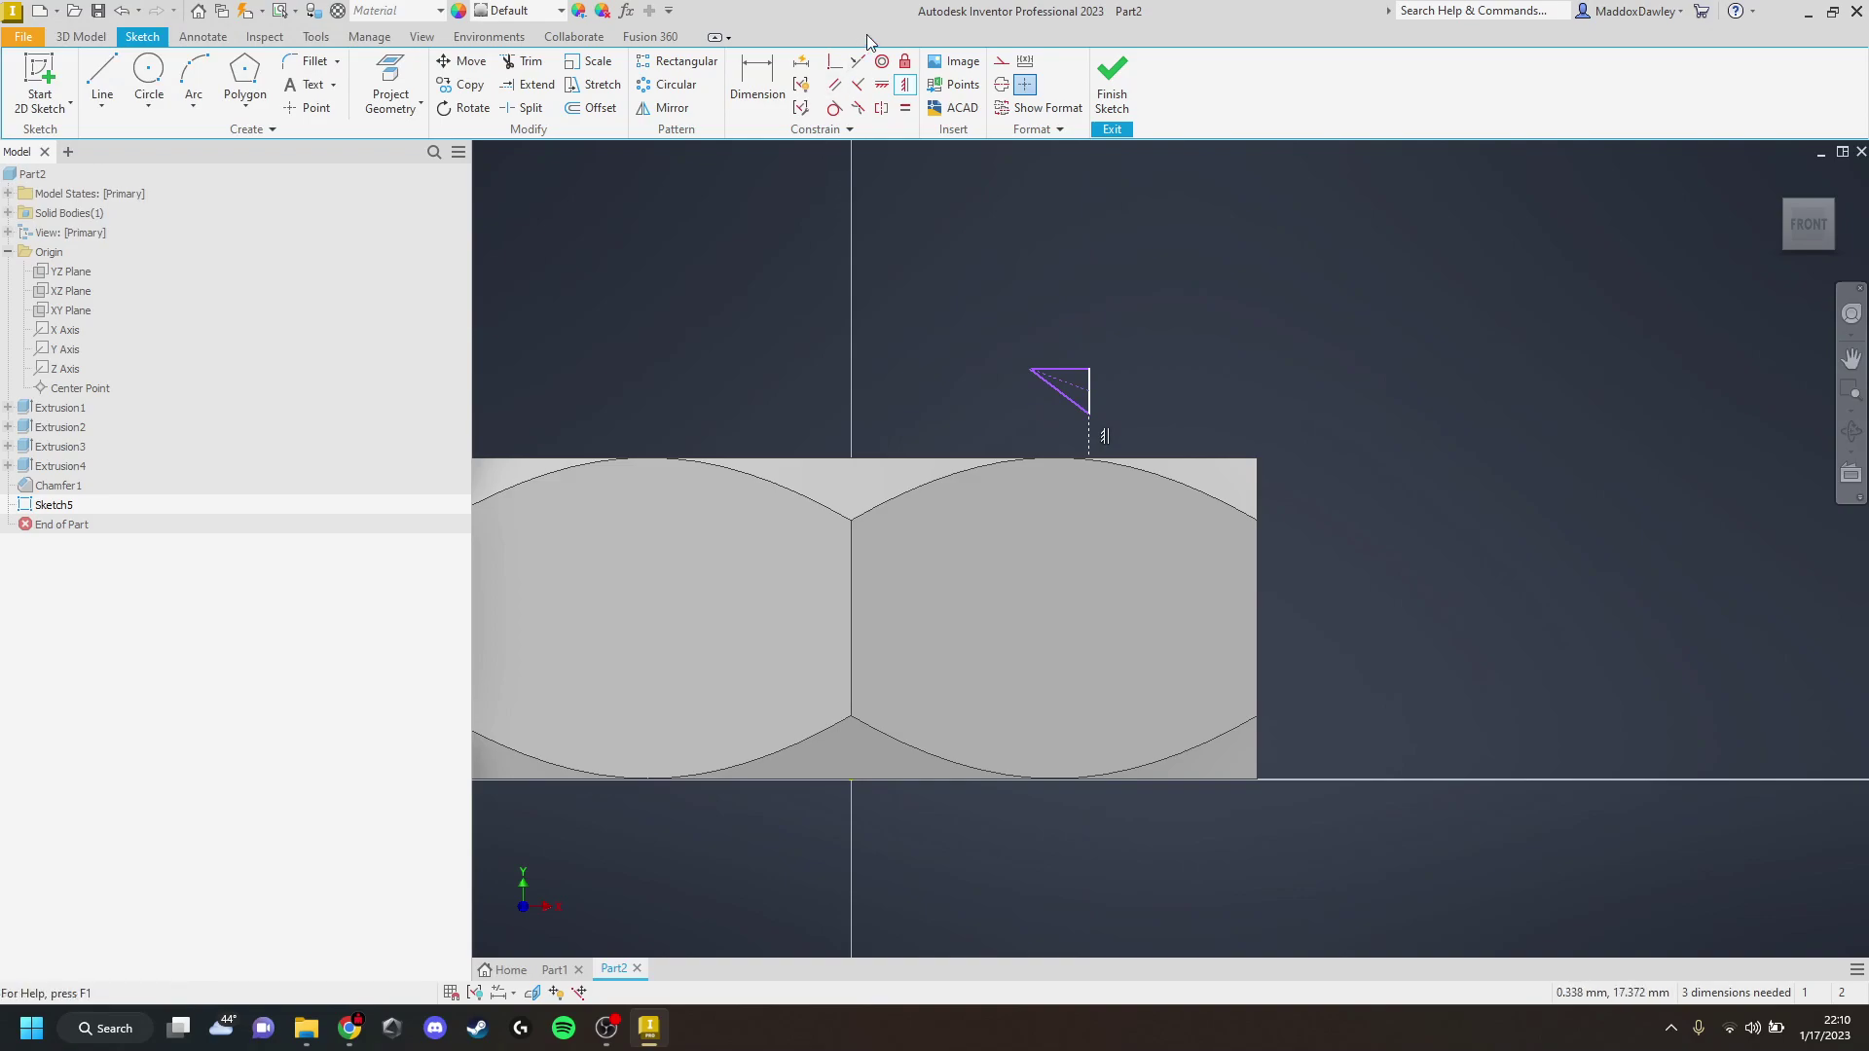
pyautogui.click(883, 87)
pyautogui.click(1069, 392)
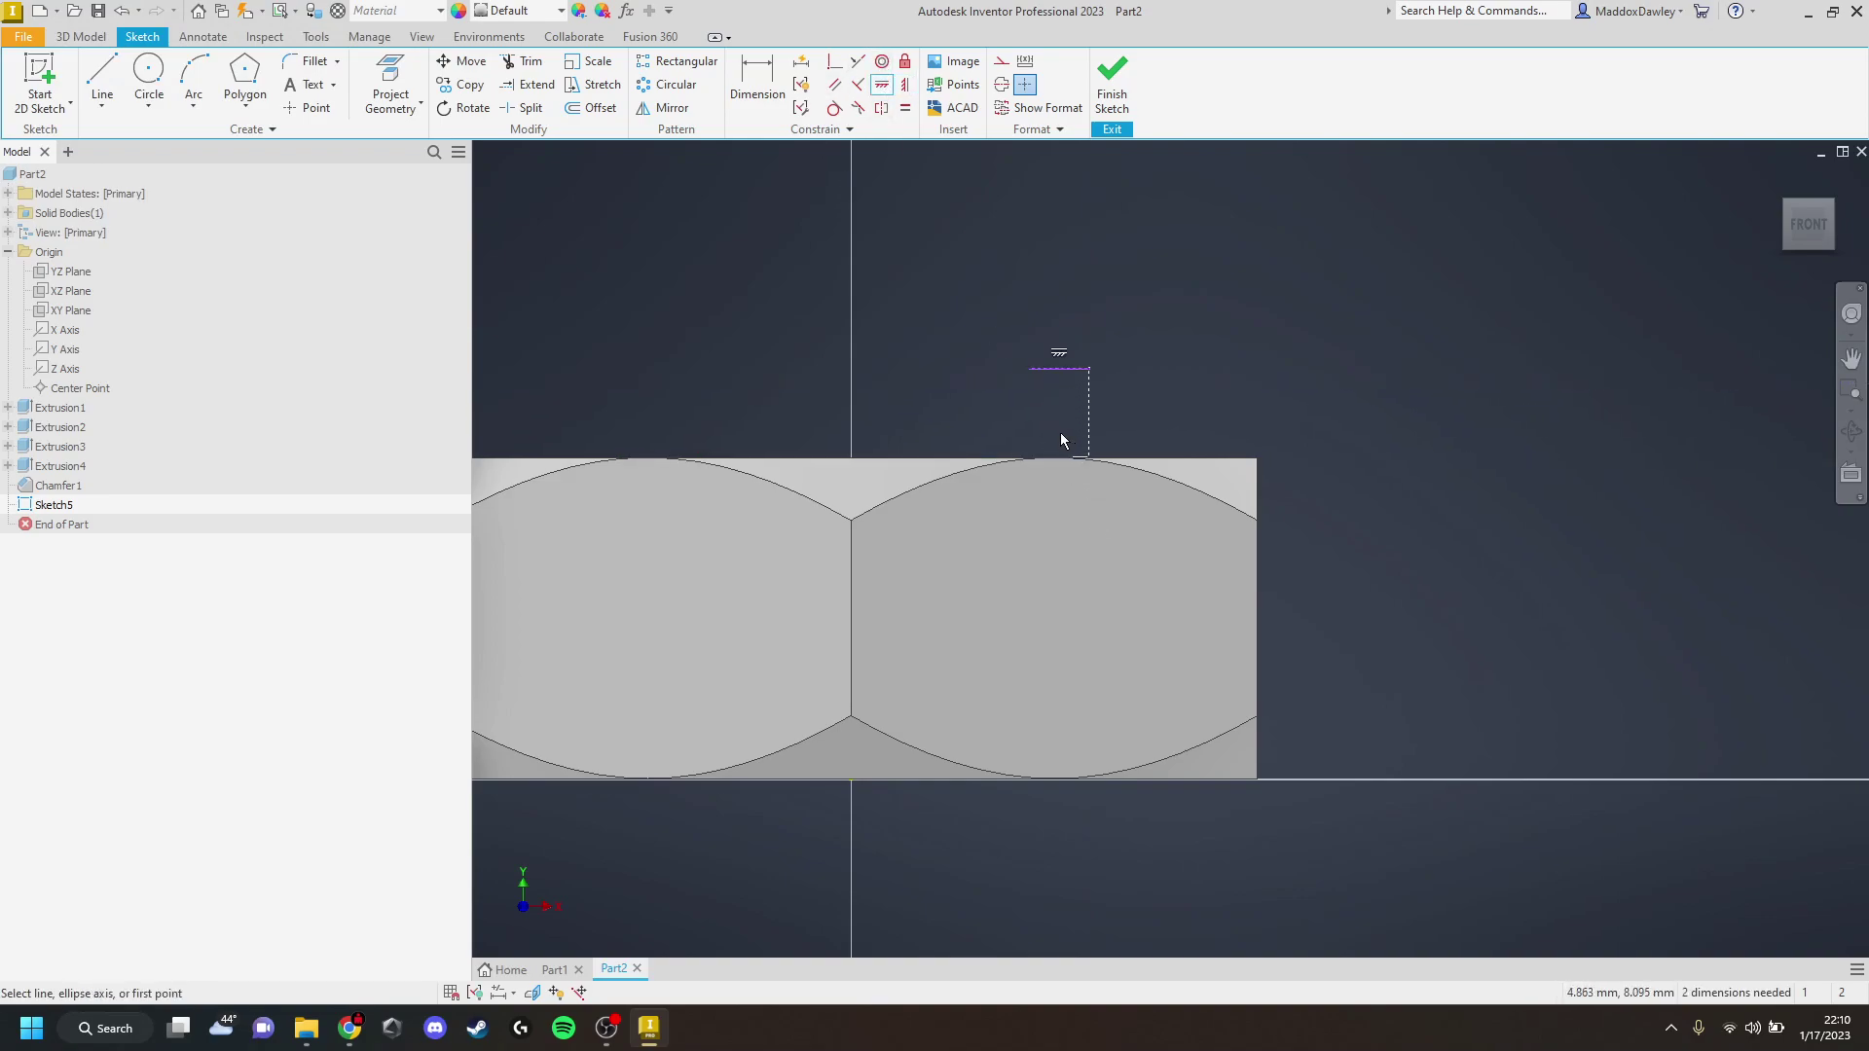
pyautogui.hotkey('ctrl', 'z')
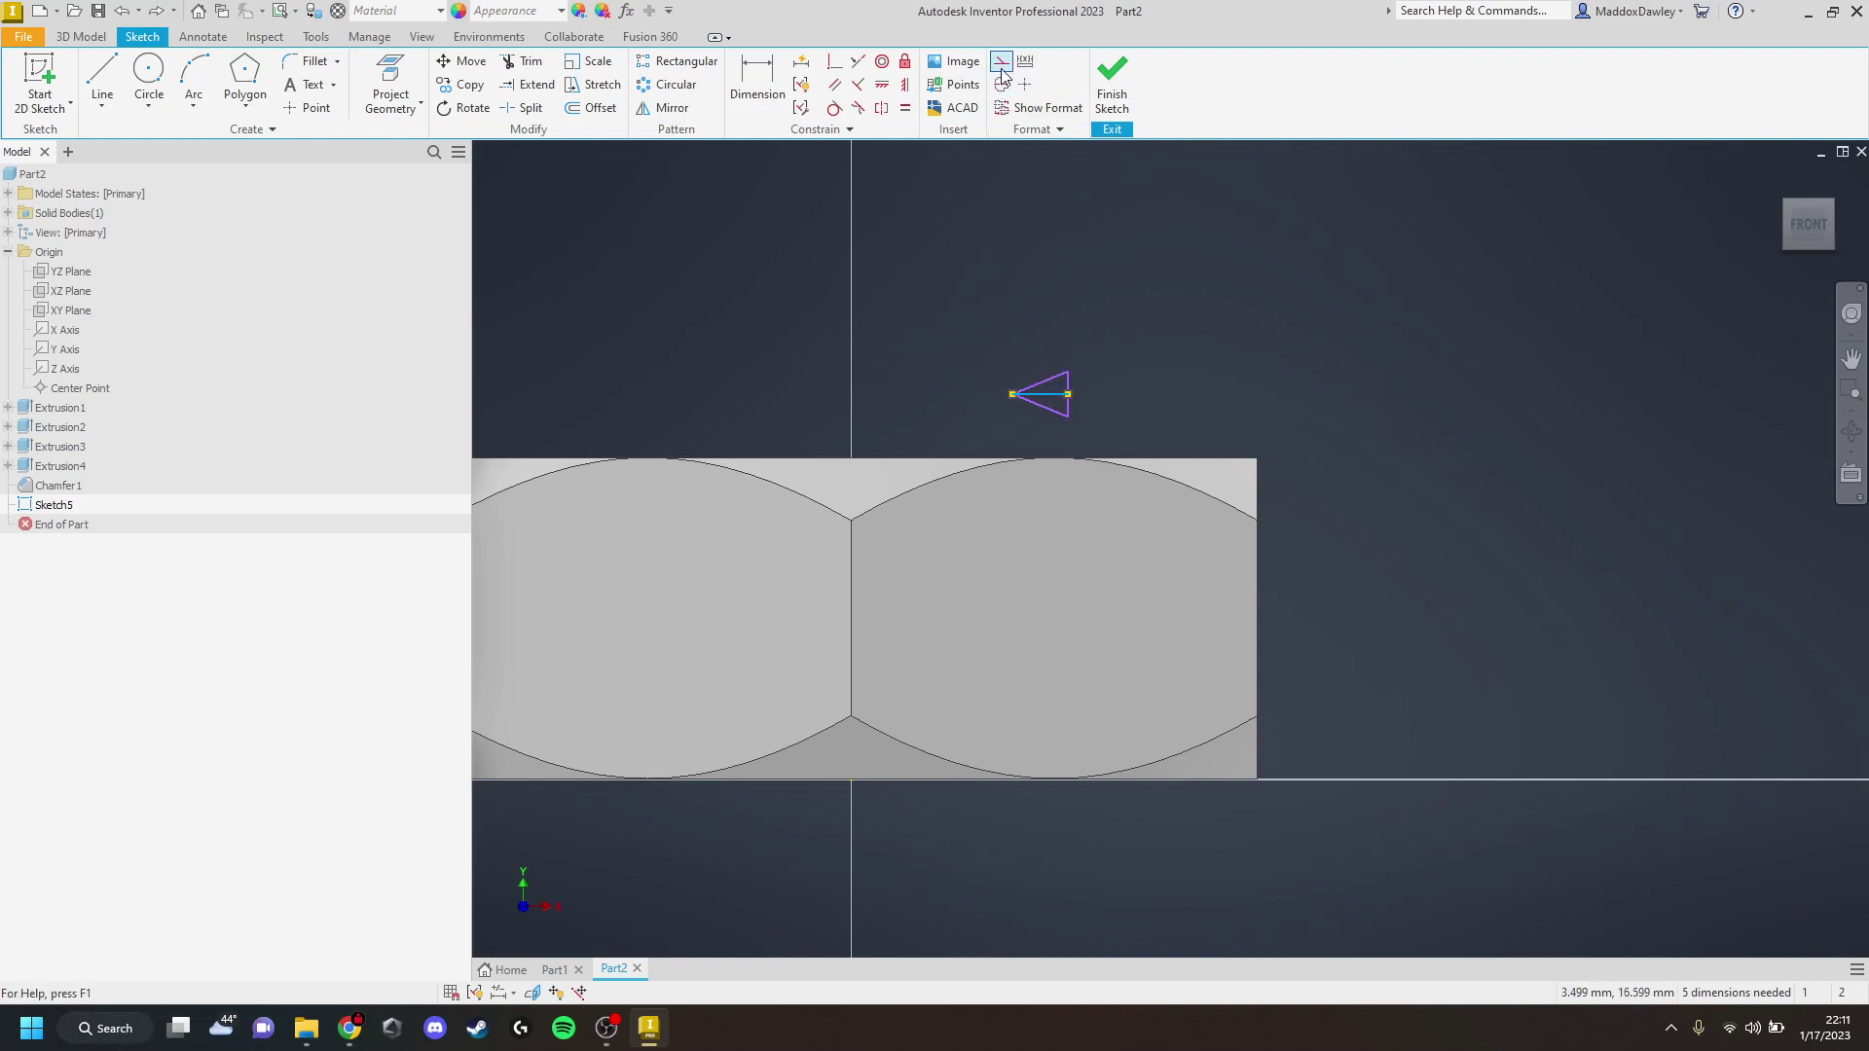
# Make the triangle's midline a horizontal construction line, and try a vertical constraint on the triangle's outer side
pyautogui.click(918, 334)
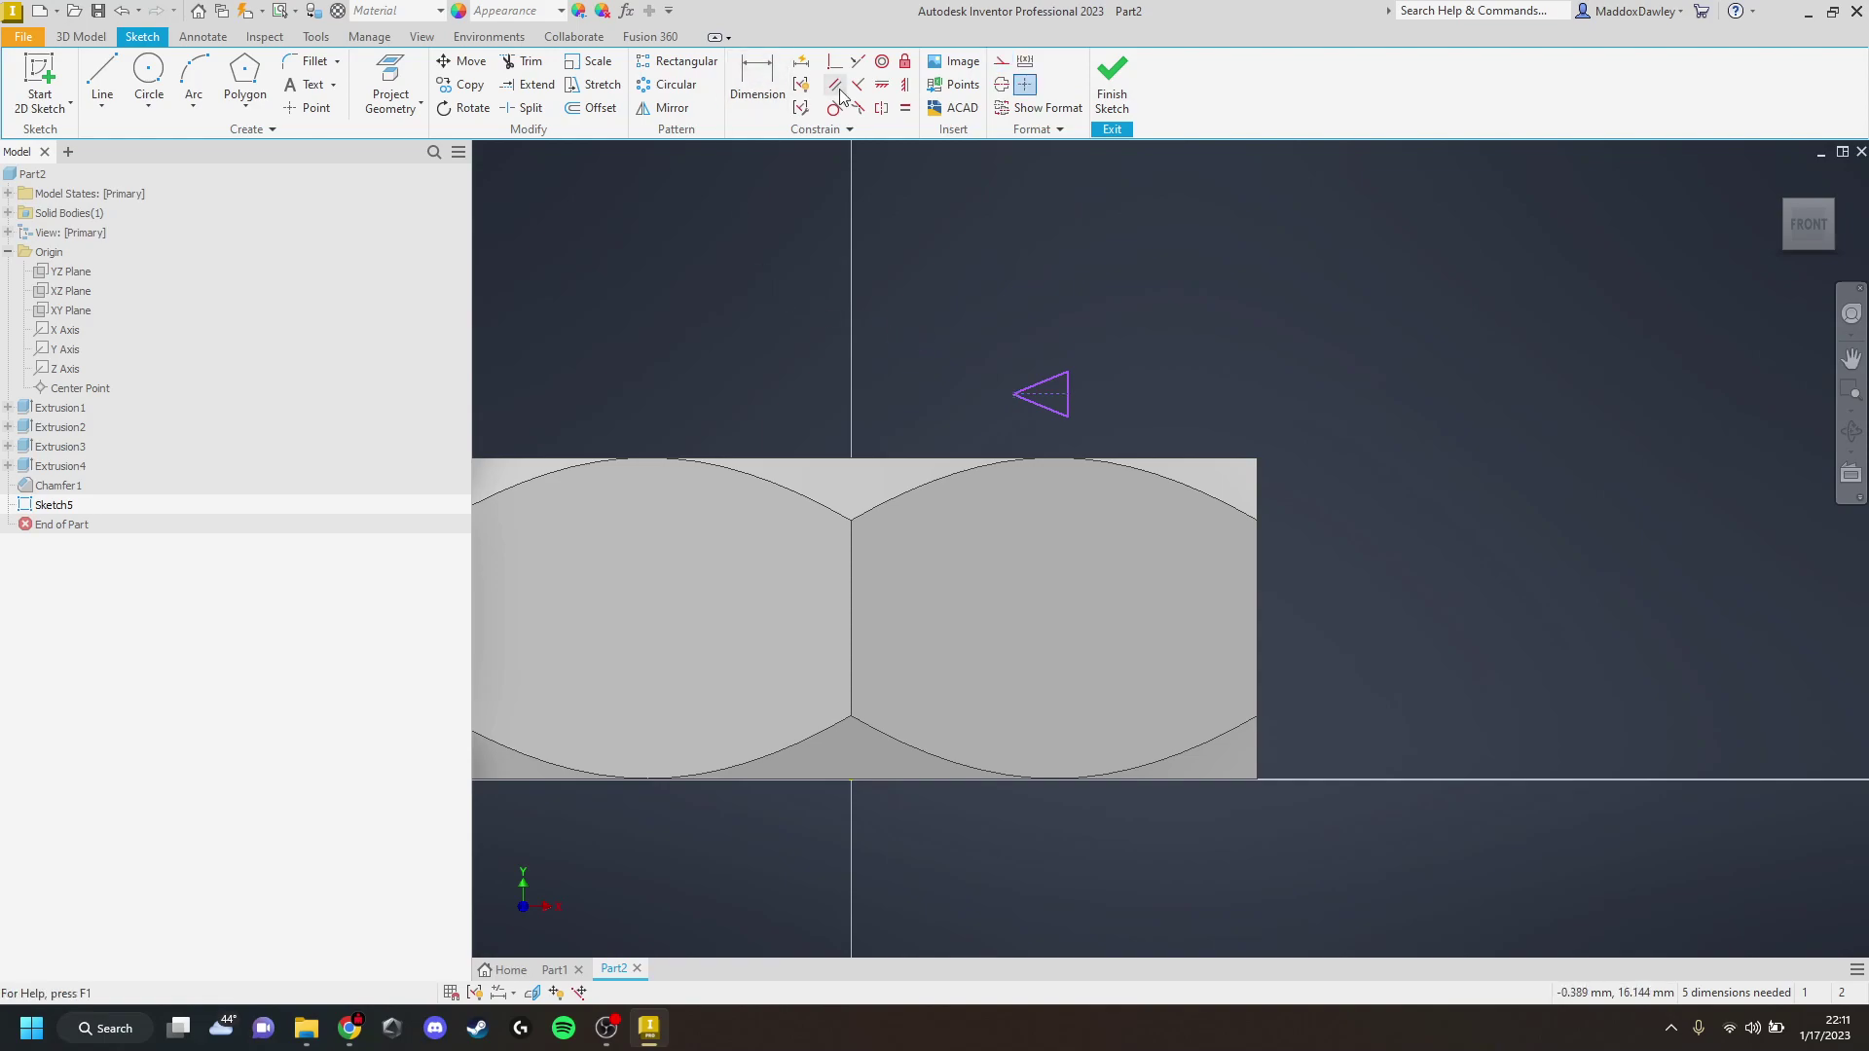
pyautogui.click(882, 88)
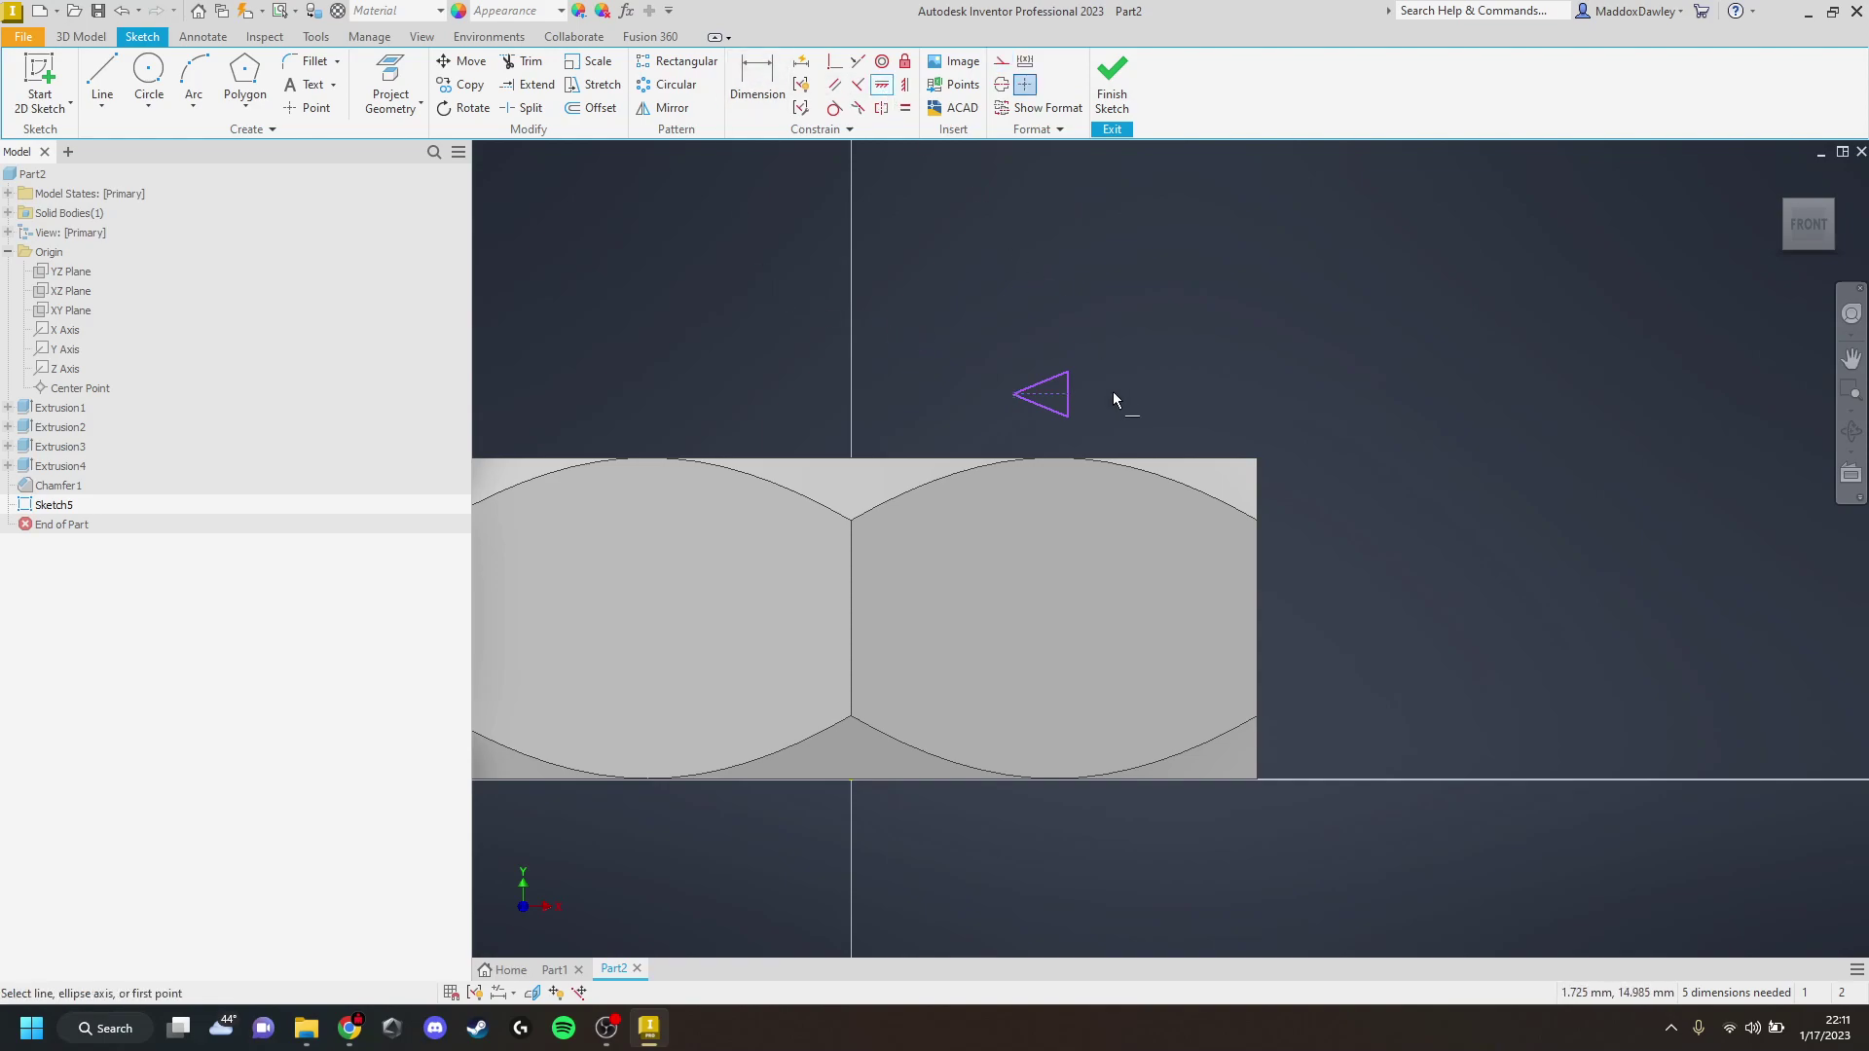
pyautogui.click(1027, 397)
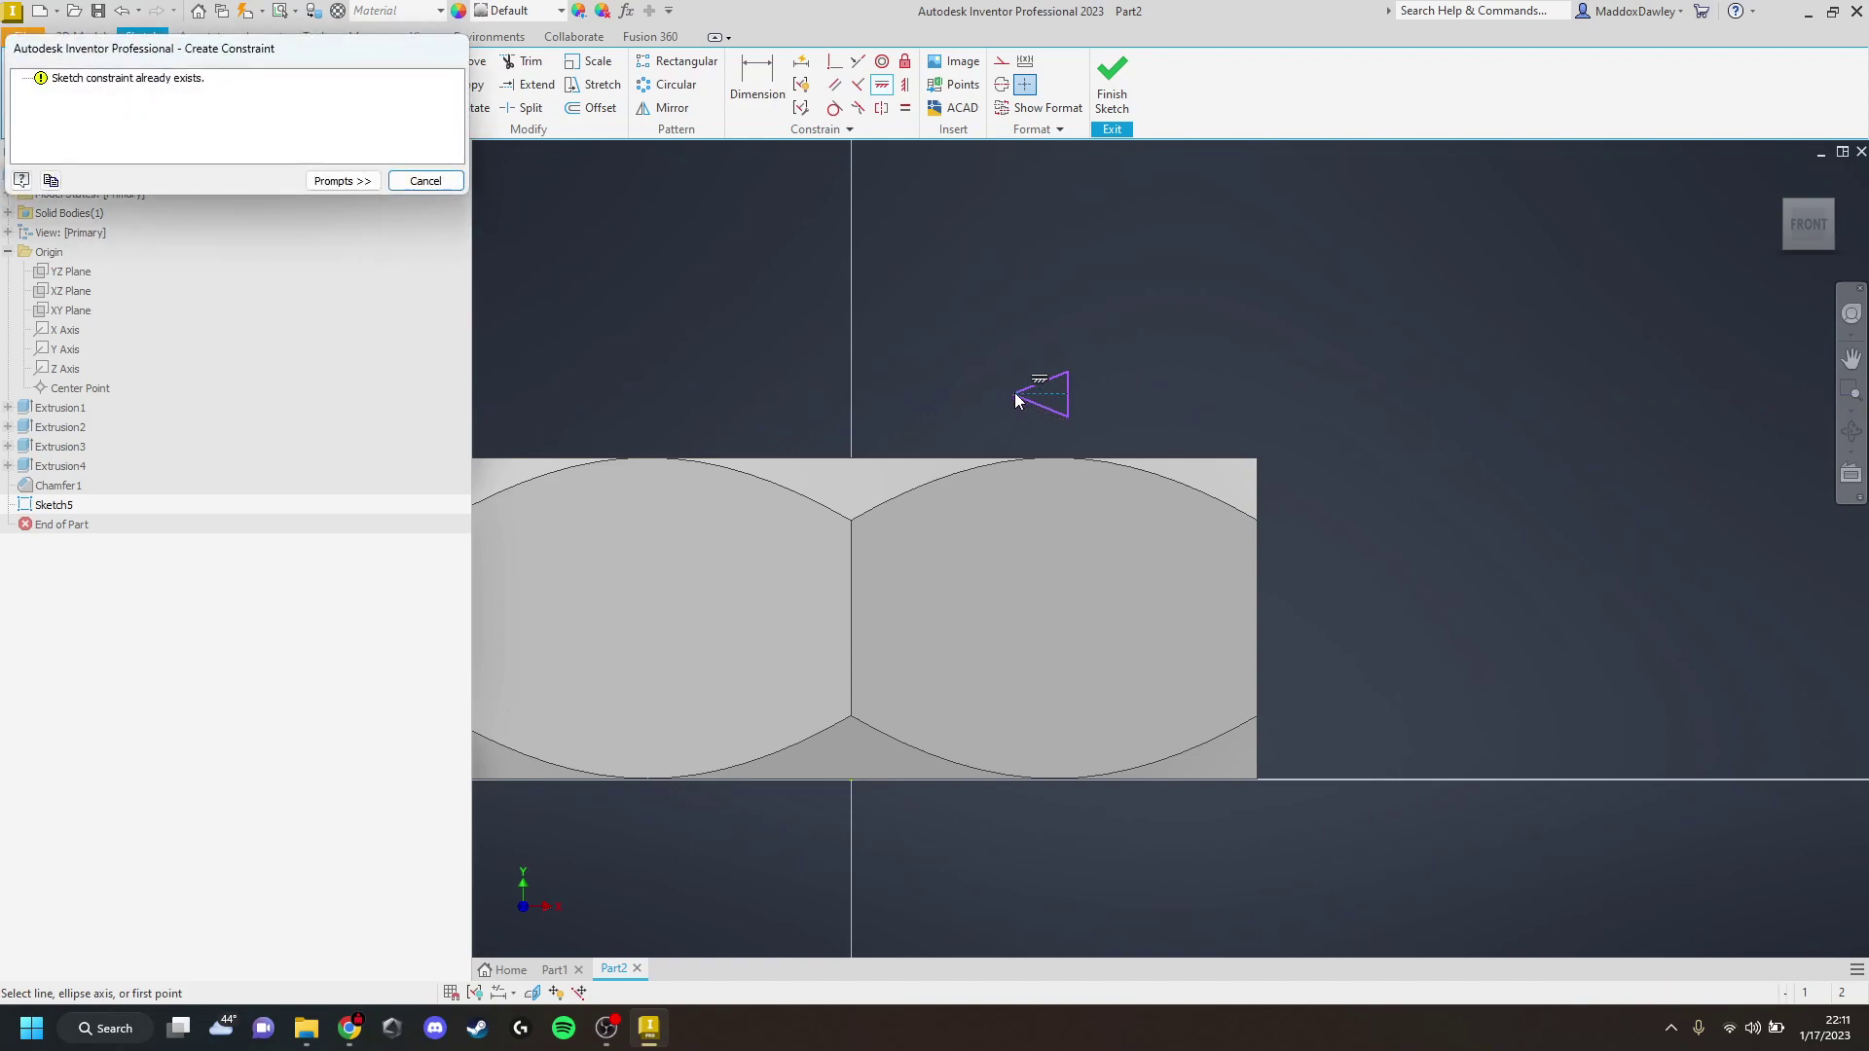
pyautogui.click(424, 181)
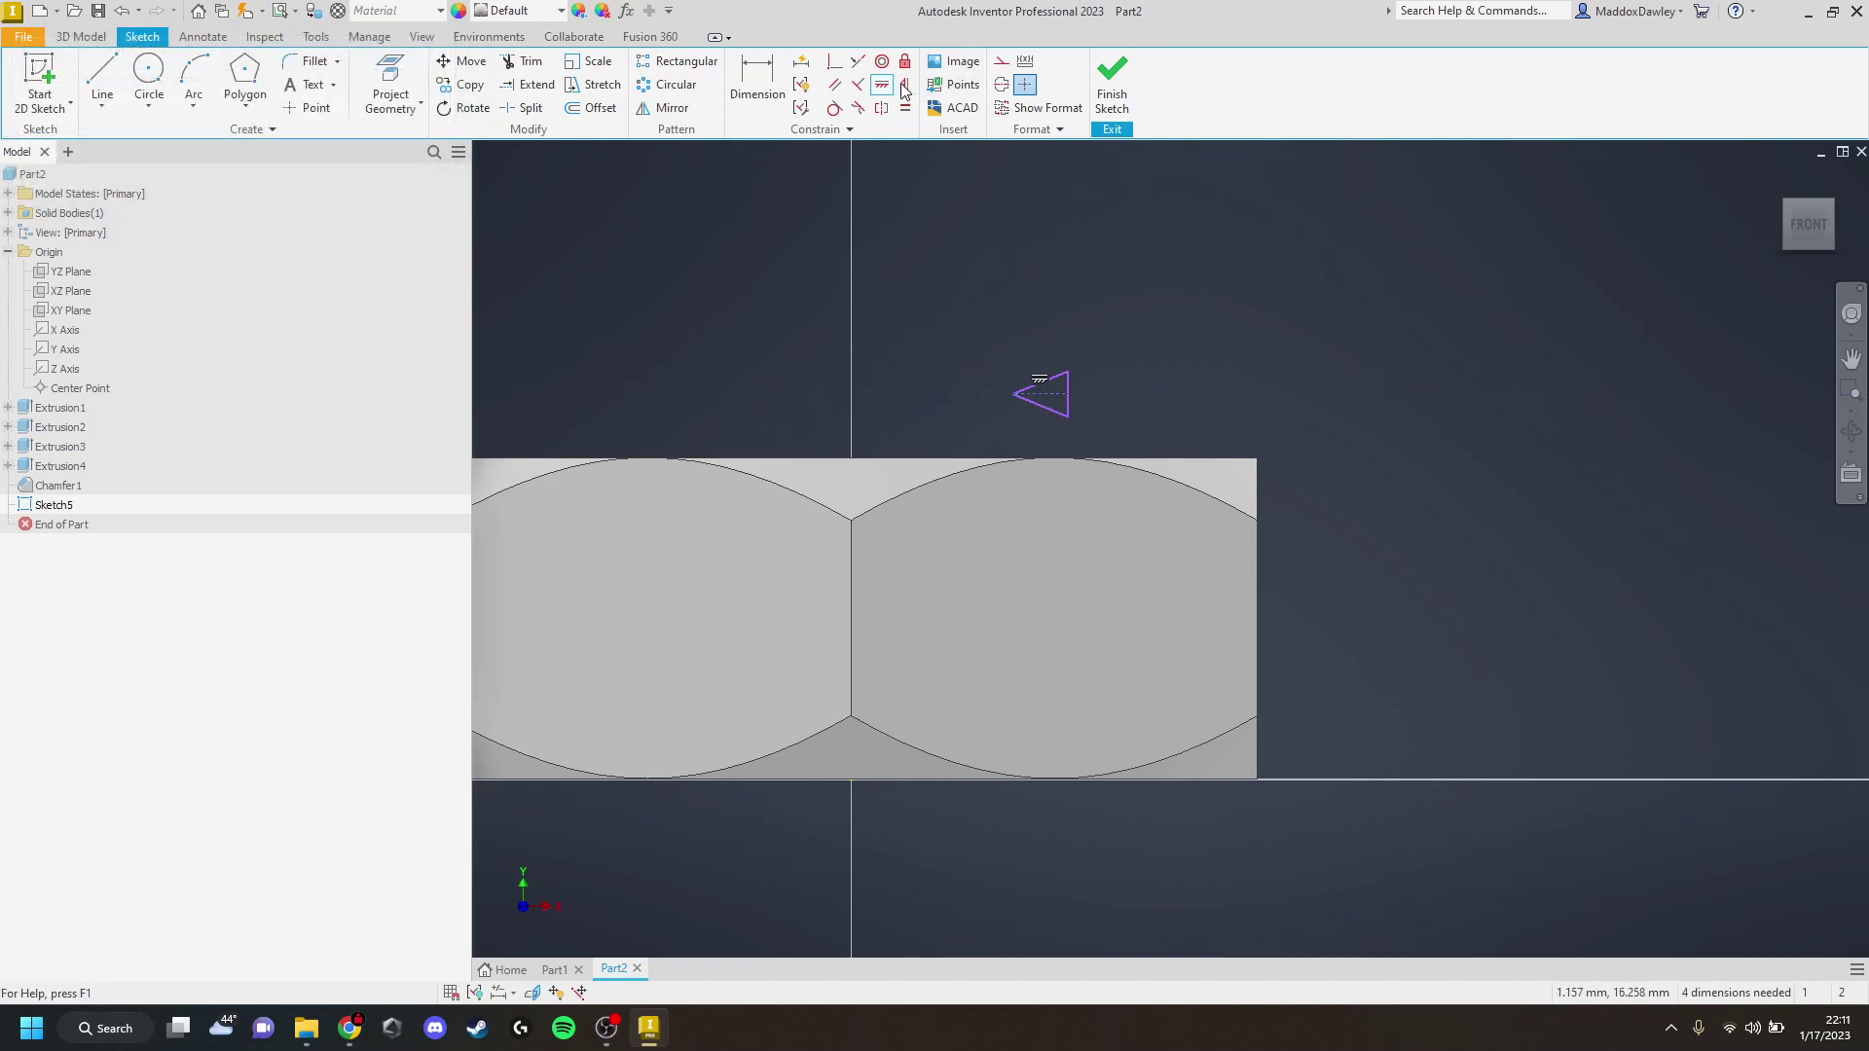
pyautogui.click(1070, 413)
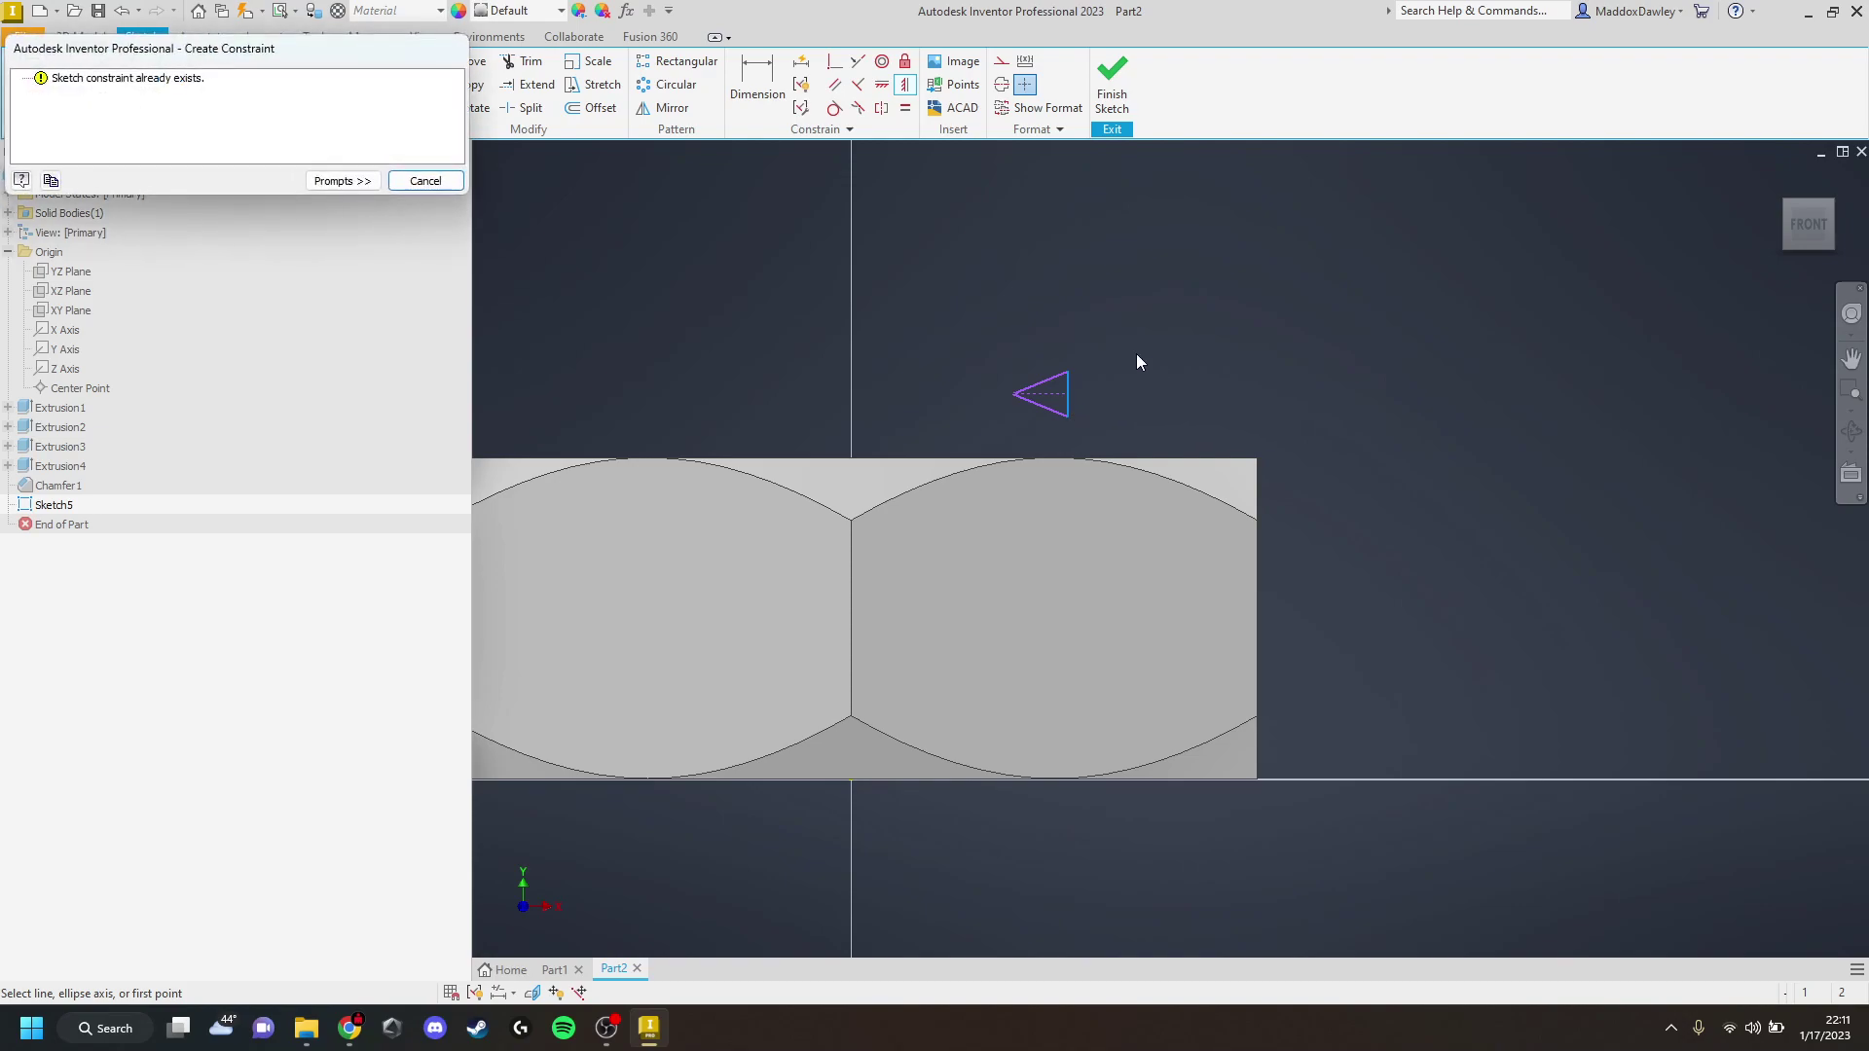
pyautogui.click(424, 181)
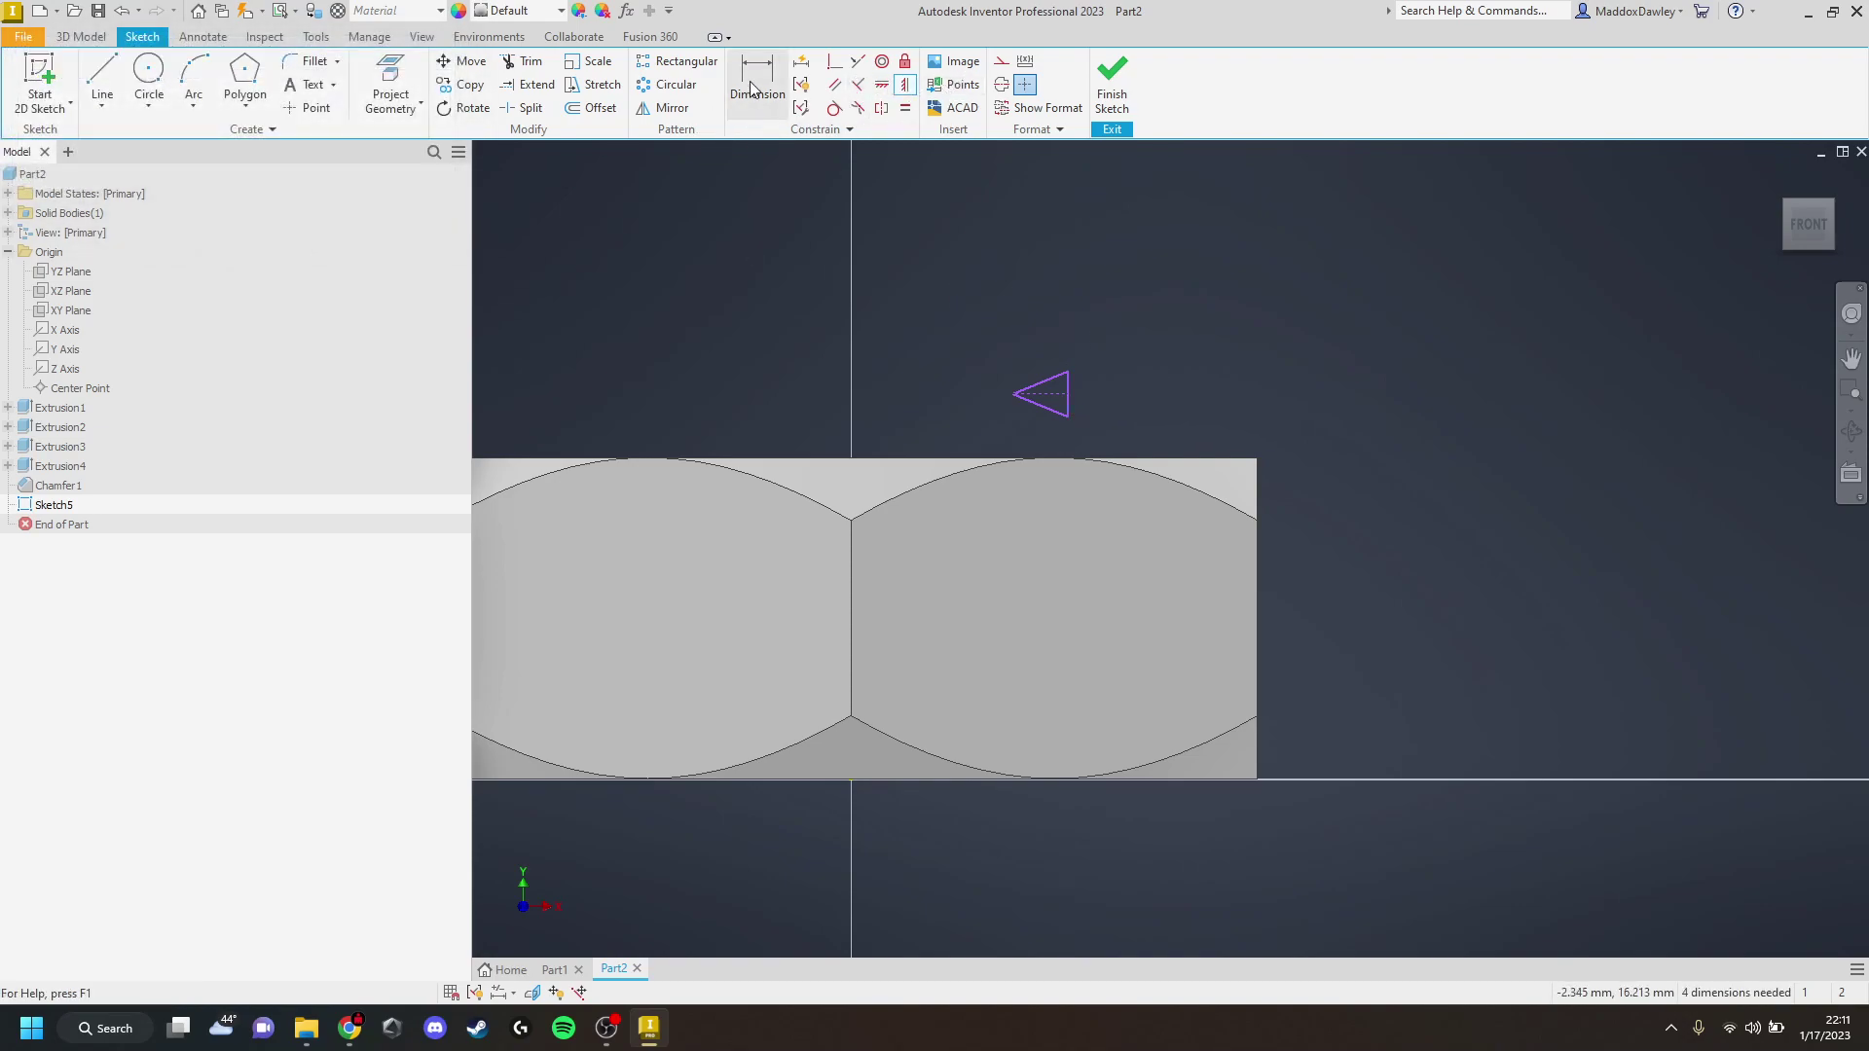
# Draw a connecting line from the triangle's lower outer corner down to the nut's top edge
pyautogui.click(101, 74)
pyautogui.click(1067, 417)
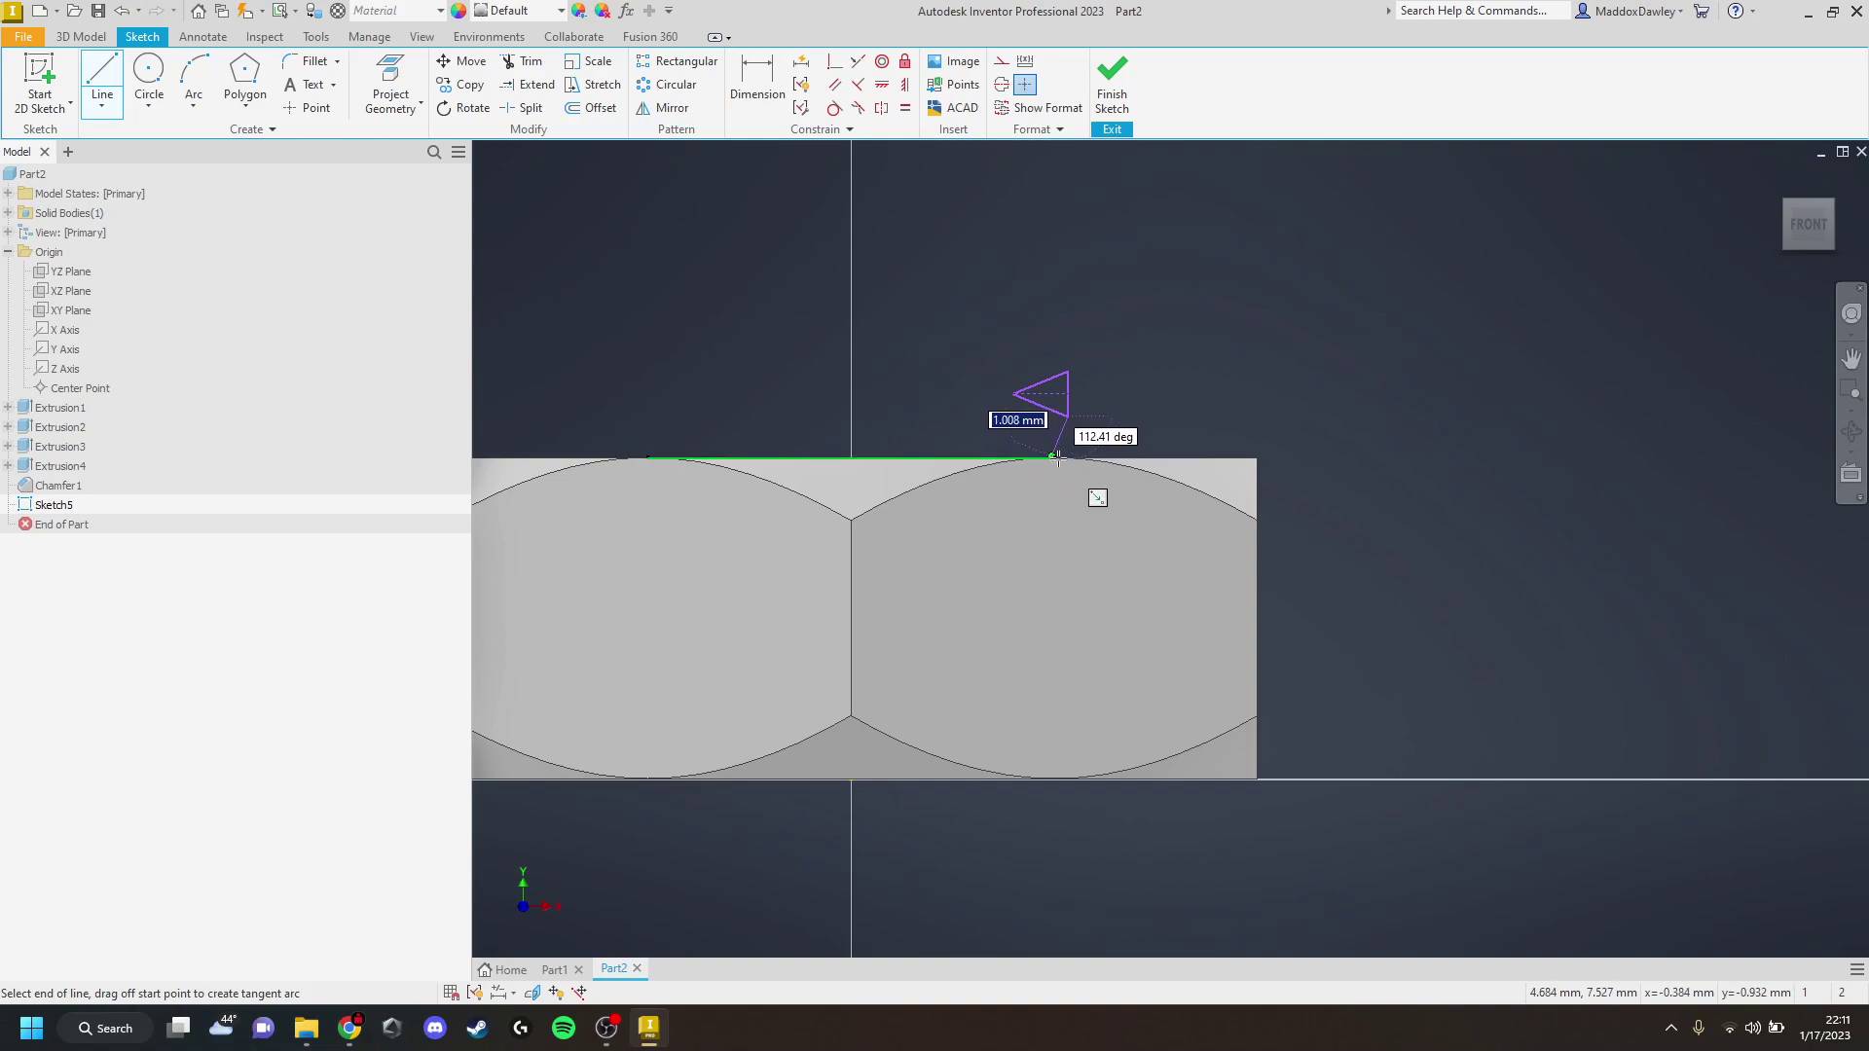
pyautogui.click(1057, 457)
pyautogui.press('Escape')
pyautogui.click(1025, 85)
# Constrain the connecting line between the triangle and the nut's top edge vertical, and convert it to construction
pyautogui.click(905, 85)
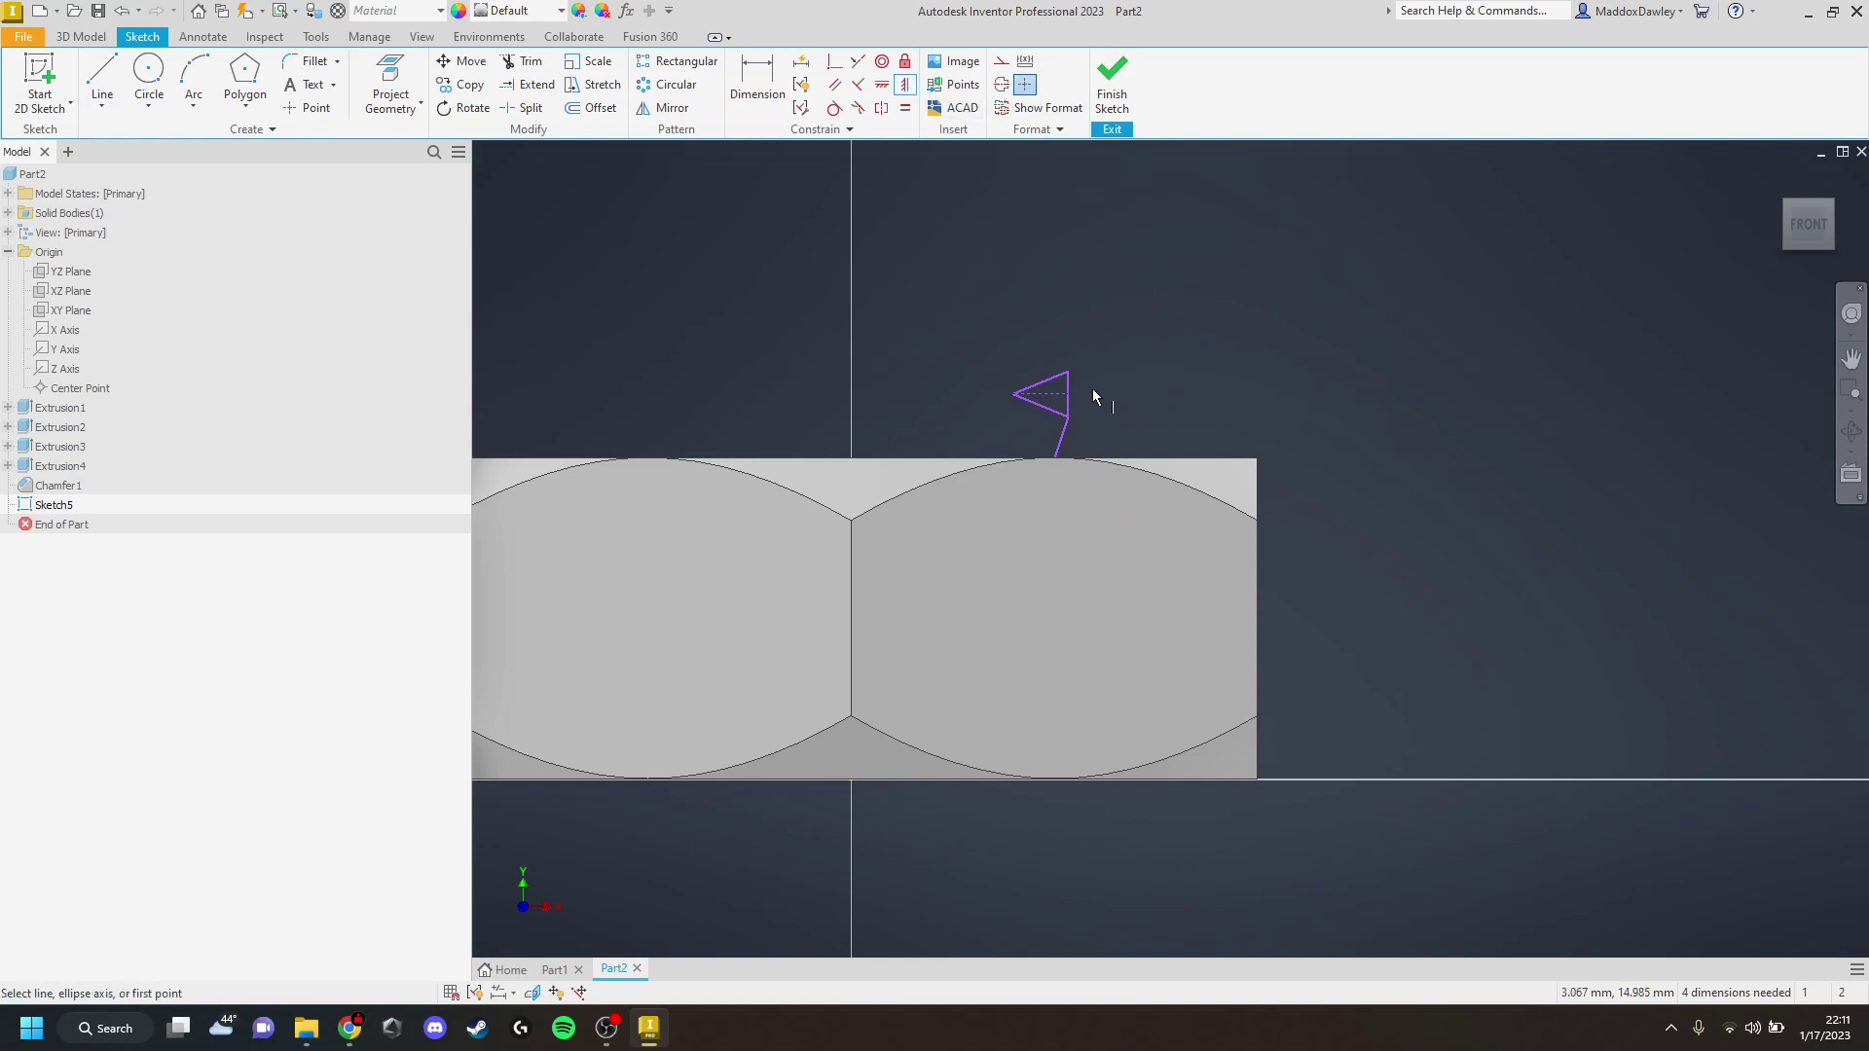
pyautogui.click(1055, 450)
pyautogui.scroll(4, 1072, 336)
pyautogui.scroll(-10, 1064, 413)
pyautogui.moveTo(1088, 267)
pyautogui.mouseDown(button='middle')
pyautogui.moveTo(1011, 547)
pyautogui.moveTo(942, 685)
pyautogui.mouseUp(button='middle')
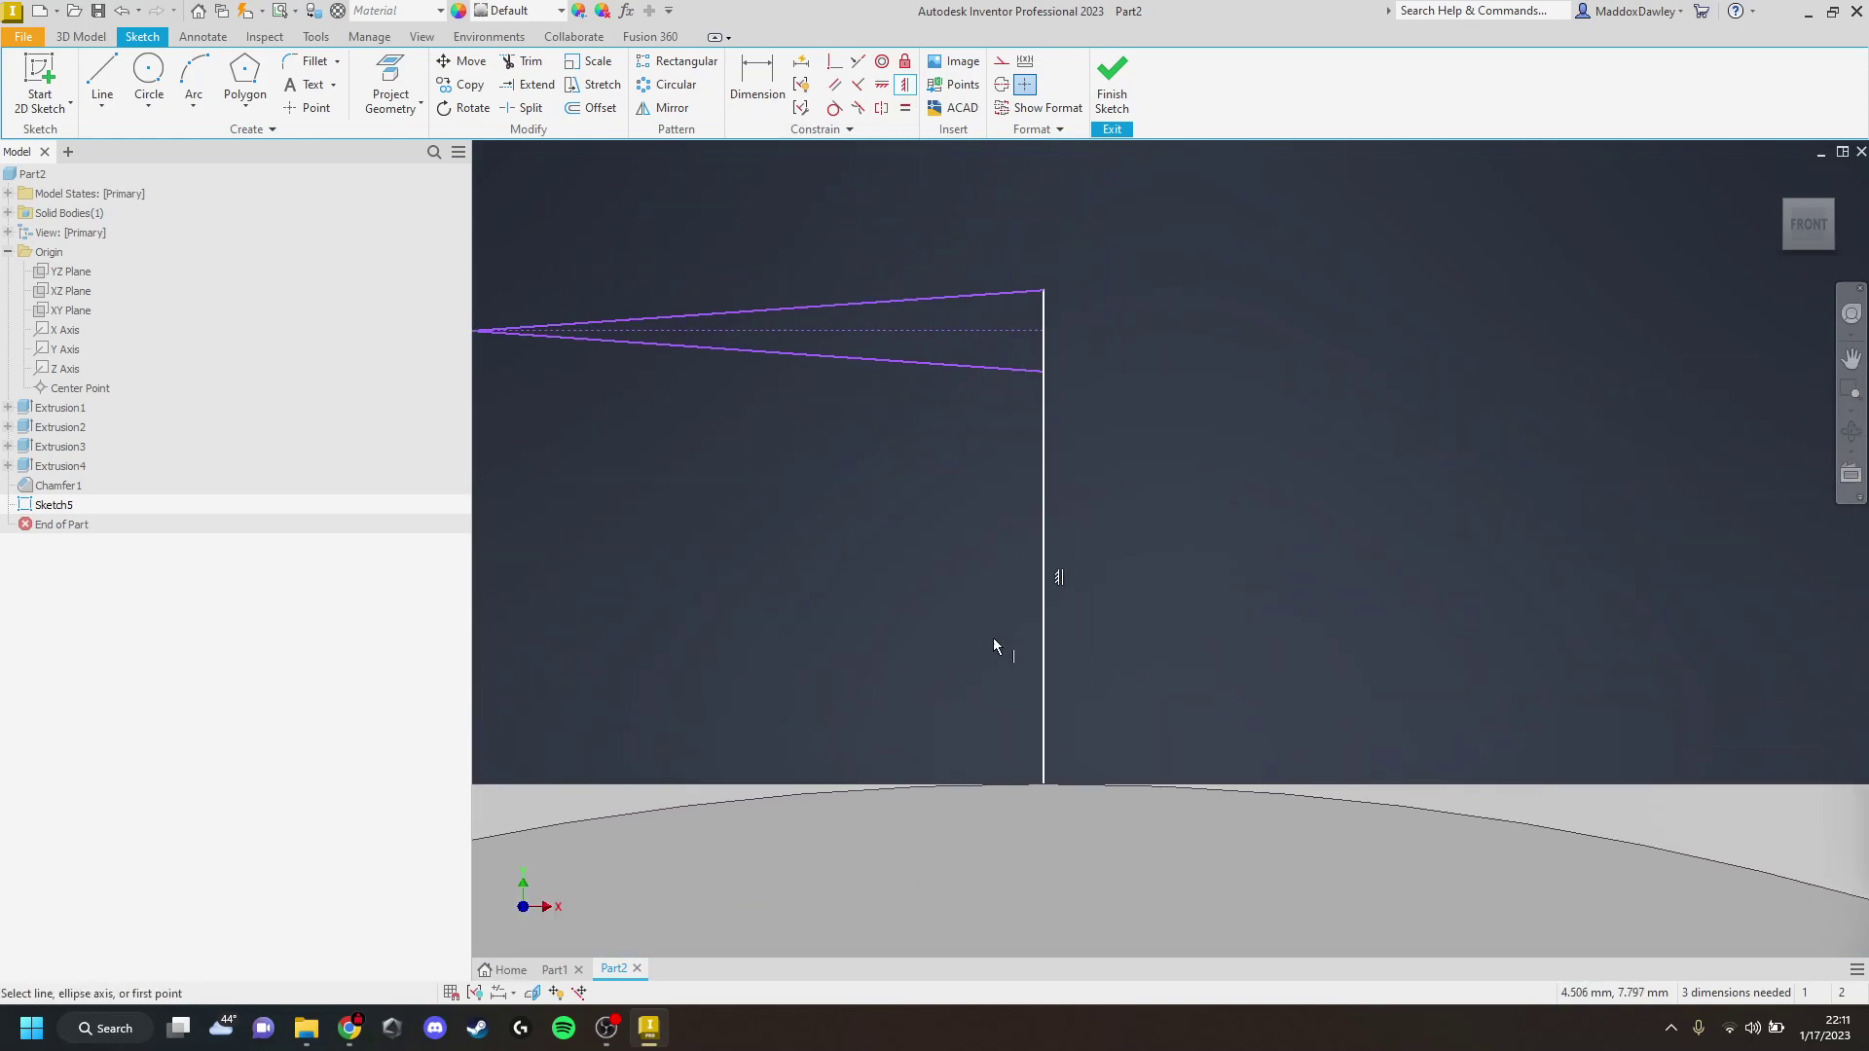
pyautogui.click(1042, 629)
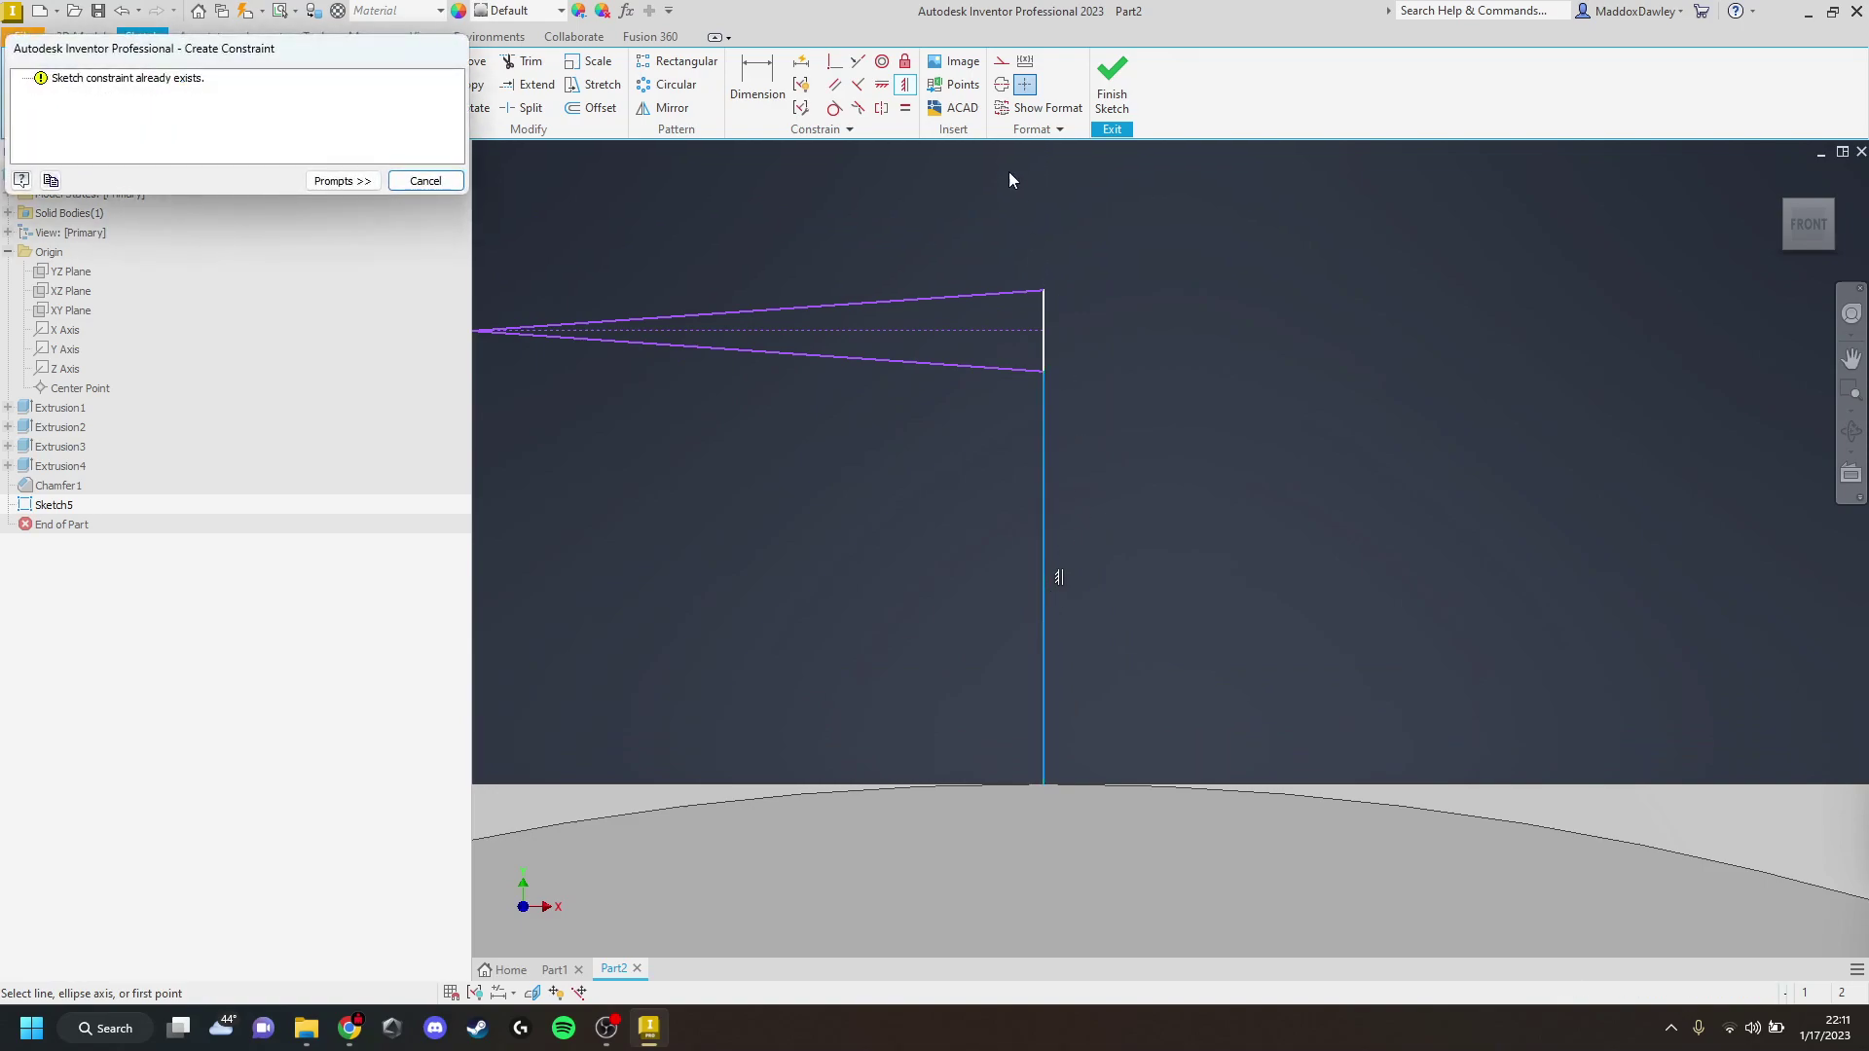
pyautogui.click(426, 180)
pyautogui.click(1044, 473)
pyautogui.click(1003, 61)
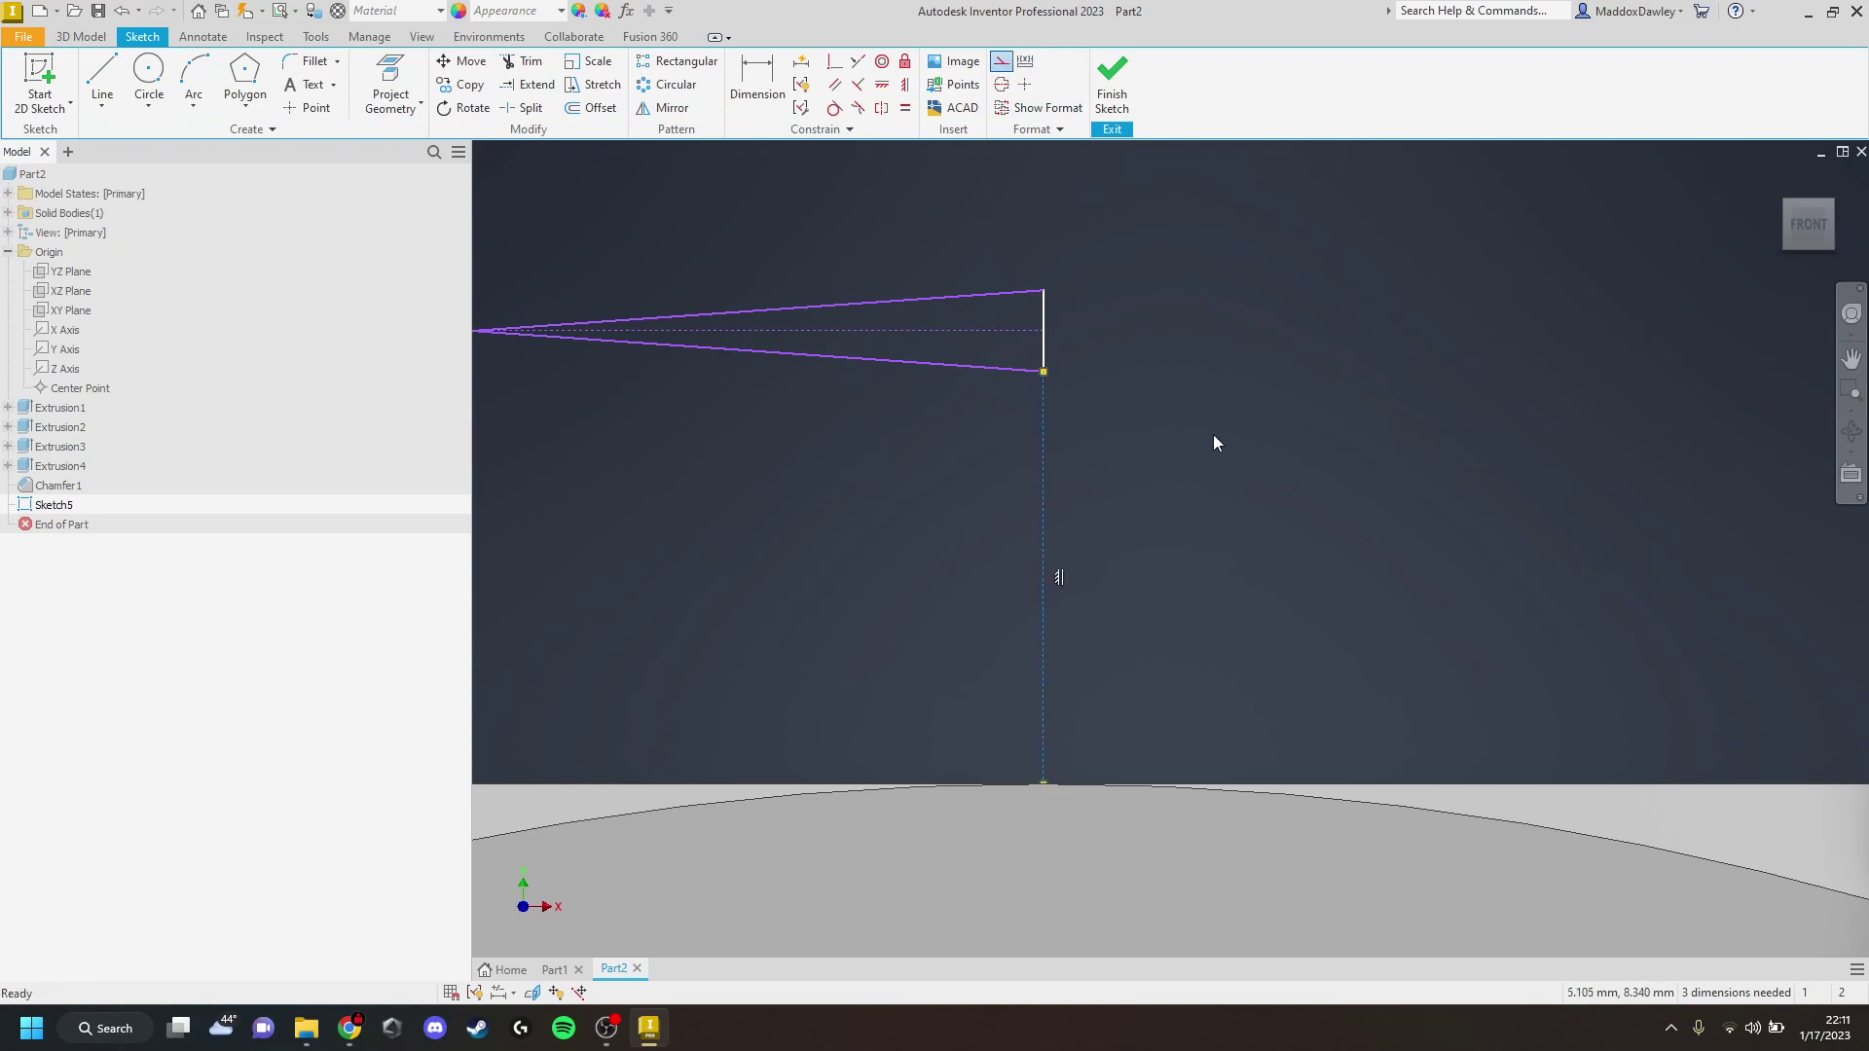
# Dimension the triangle's vertical outer side to 1.7 mm
pyautogui.click(779, 74)
pyautogui.click(1046, 321)
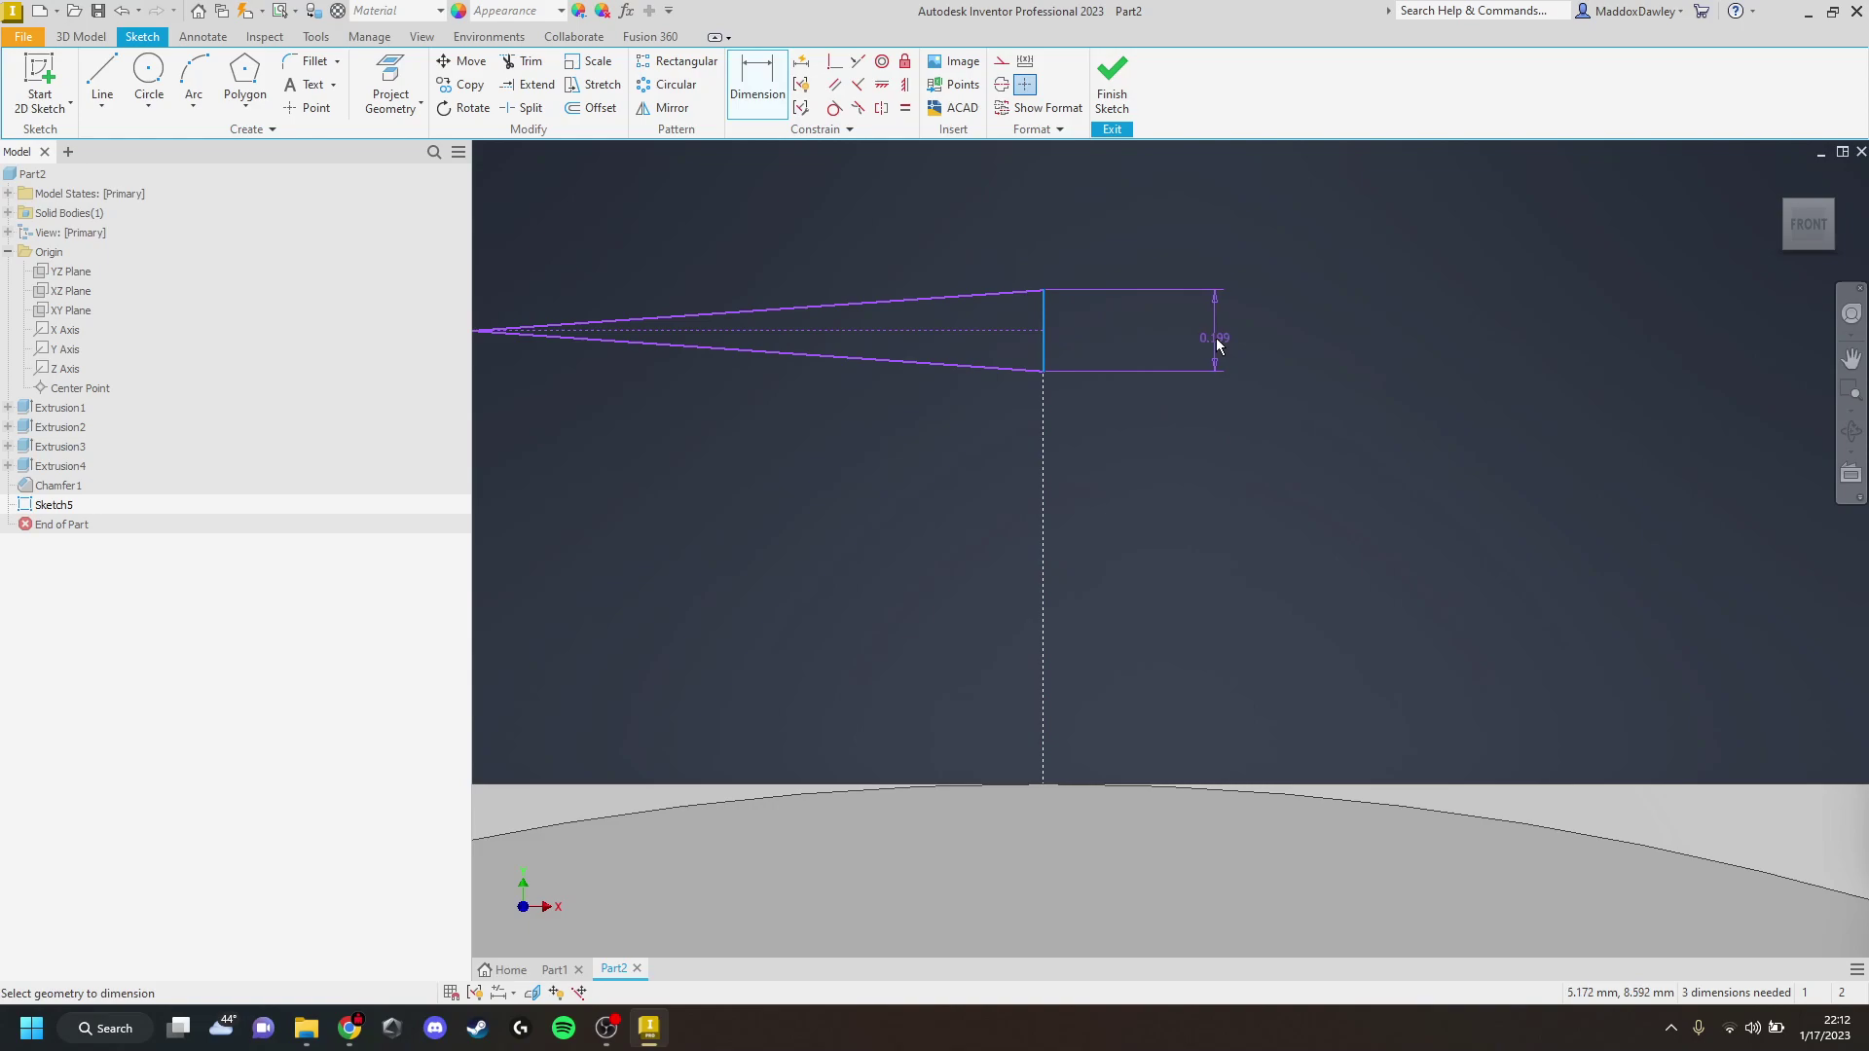
pyautogui.click(1216, 341)
pyautogui.write('1.')
pyautogui.press('Return')
pyautogui.scroll(10, 1199, 380)
pyautogui.scroll(-5, 1199, 385)
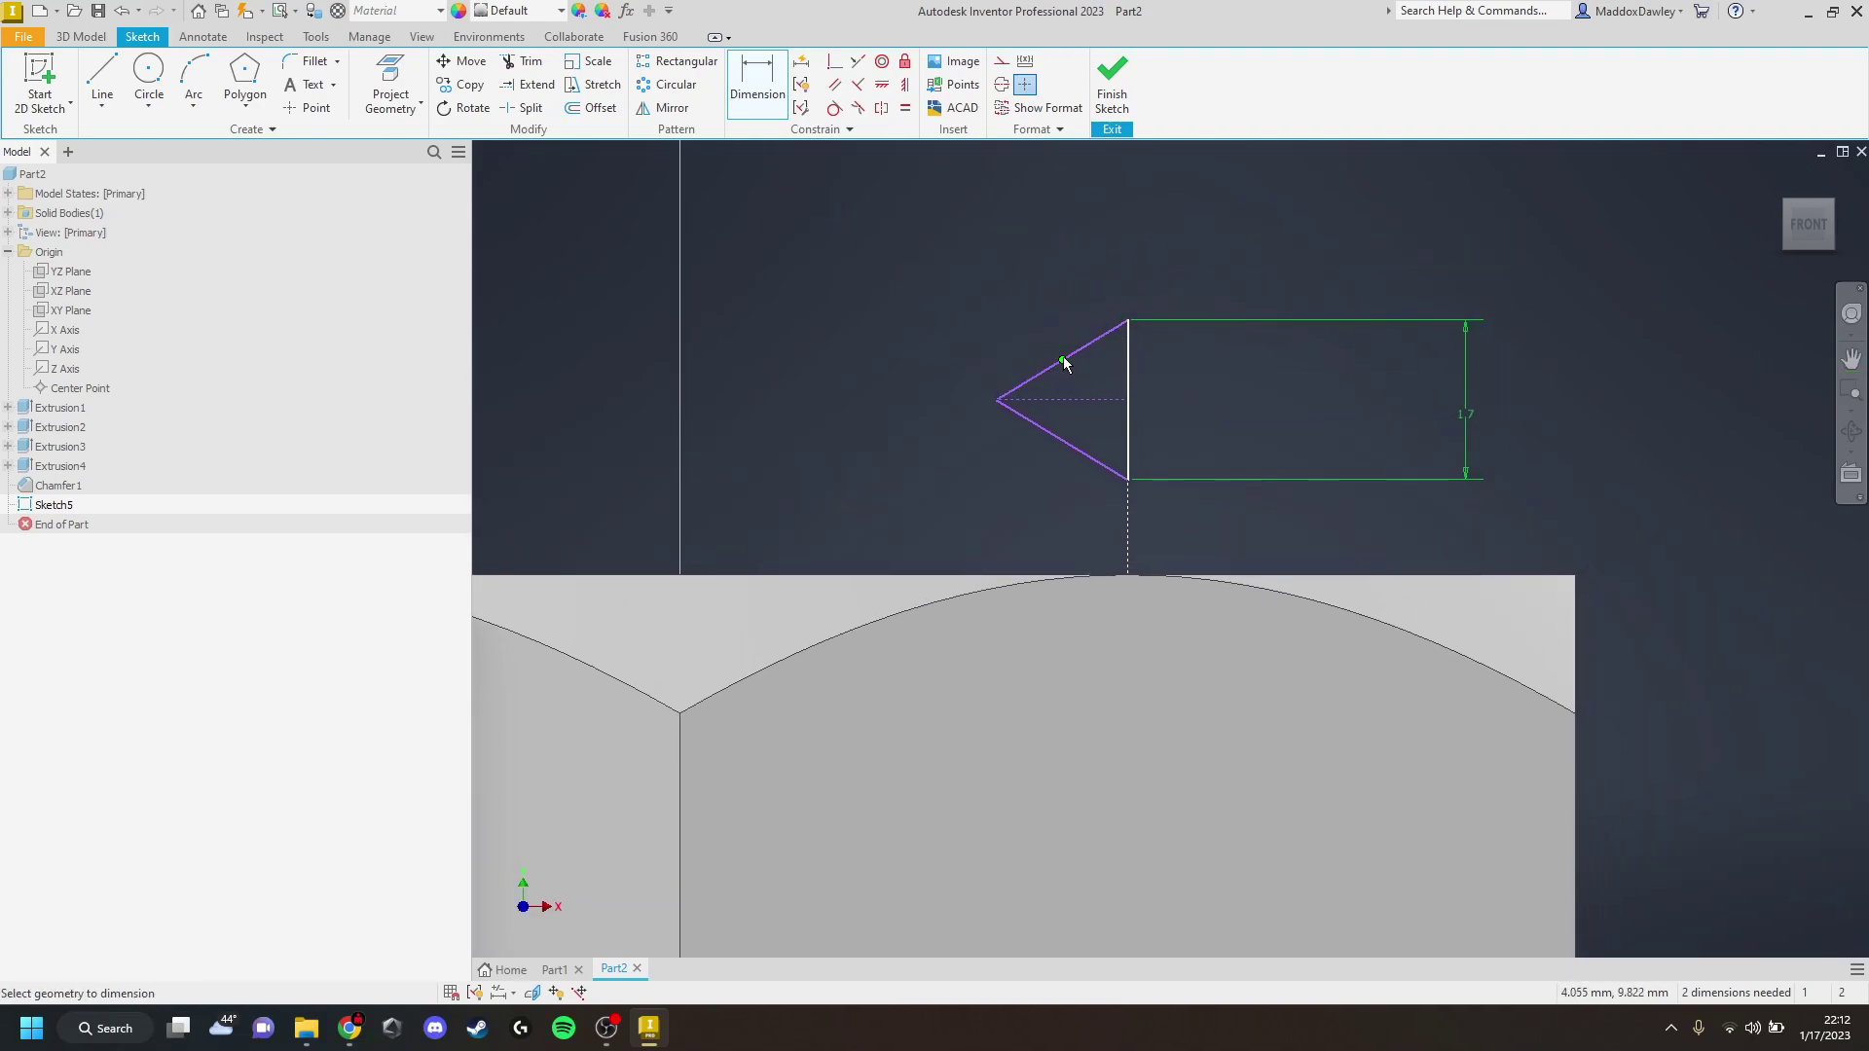
# Dimension the angle between the triangle's two sloping sides at the apex as 60 degrees
pyautogui.click(1044, 372)
pyautogui.click(1043, 428)
pyautogui.click(1517, 385)
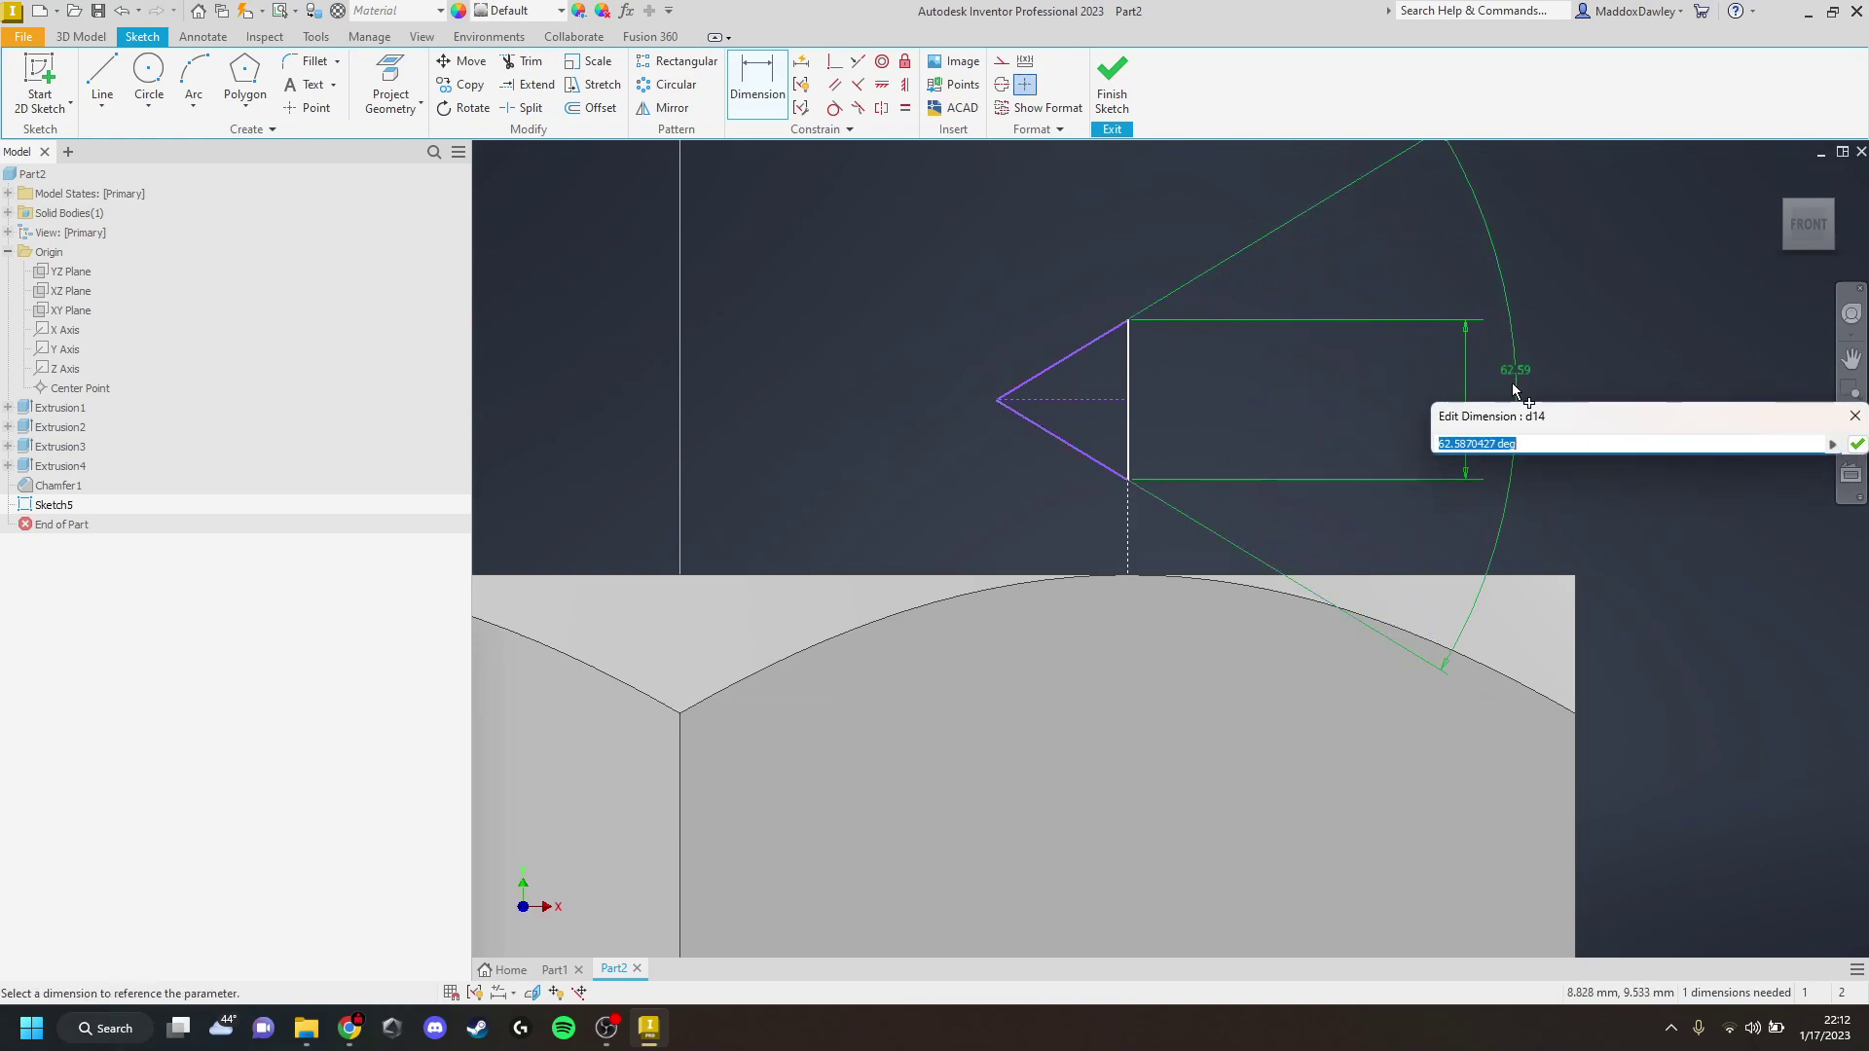
pyautogui.write('60')
pyautogui.press('Return')
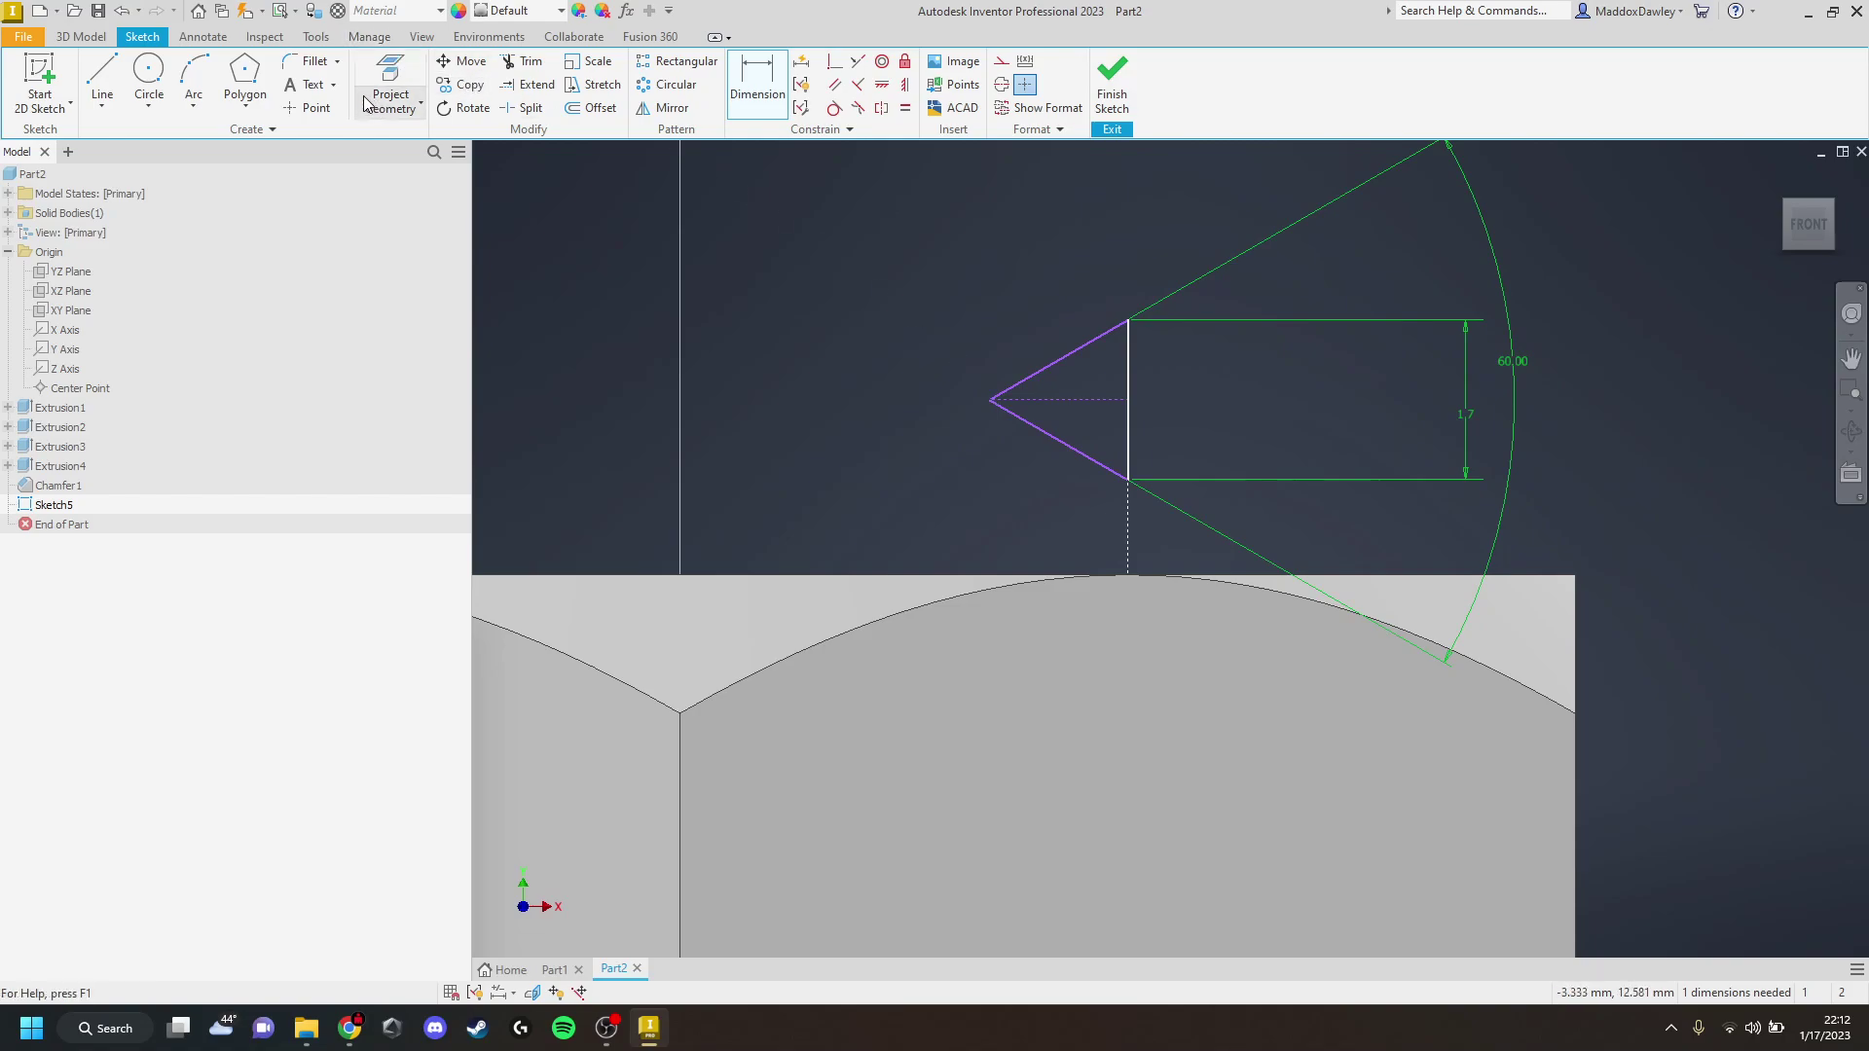
# Round the triangle's apex between its two sloping sides with a 0.2 mm fillet and finish the sketch
pyautogui.click(315, 66)
pyautogui.write('.2')
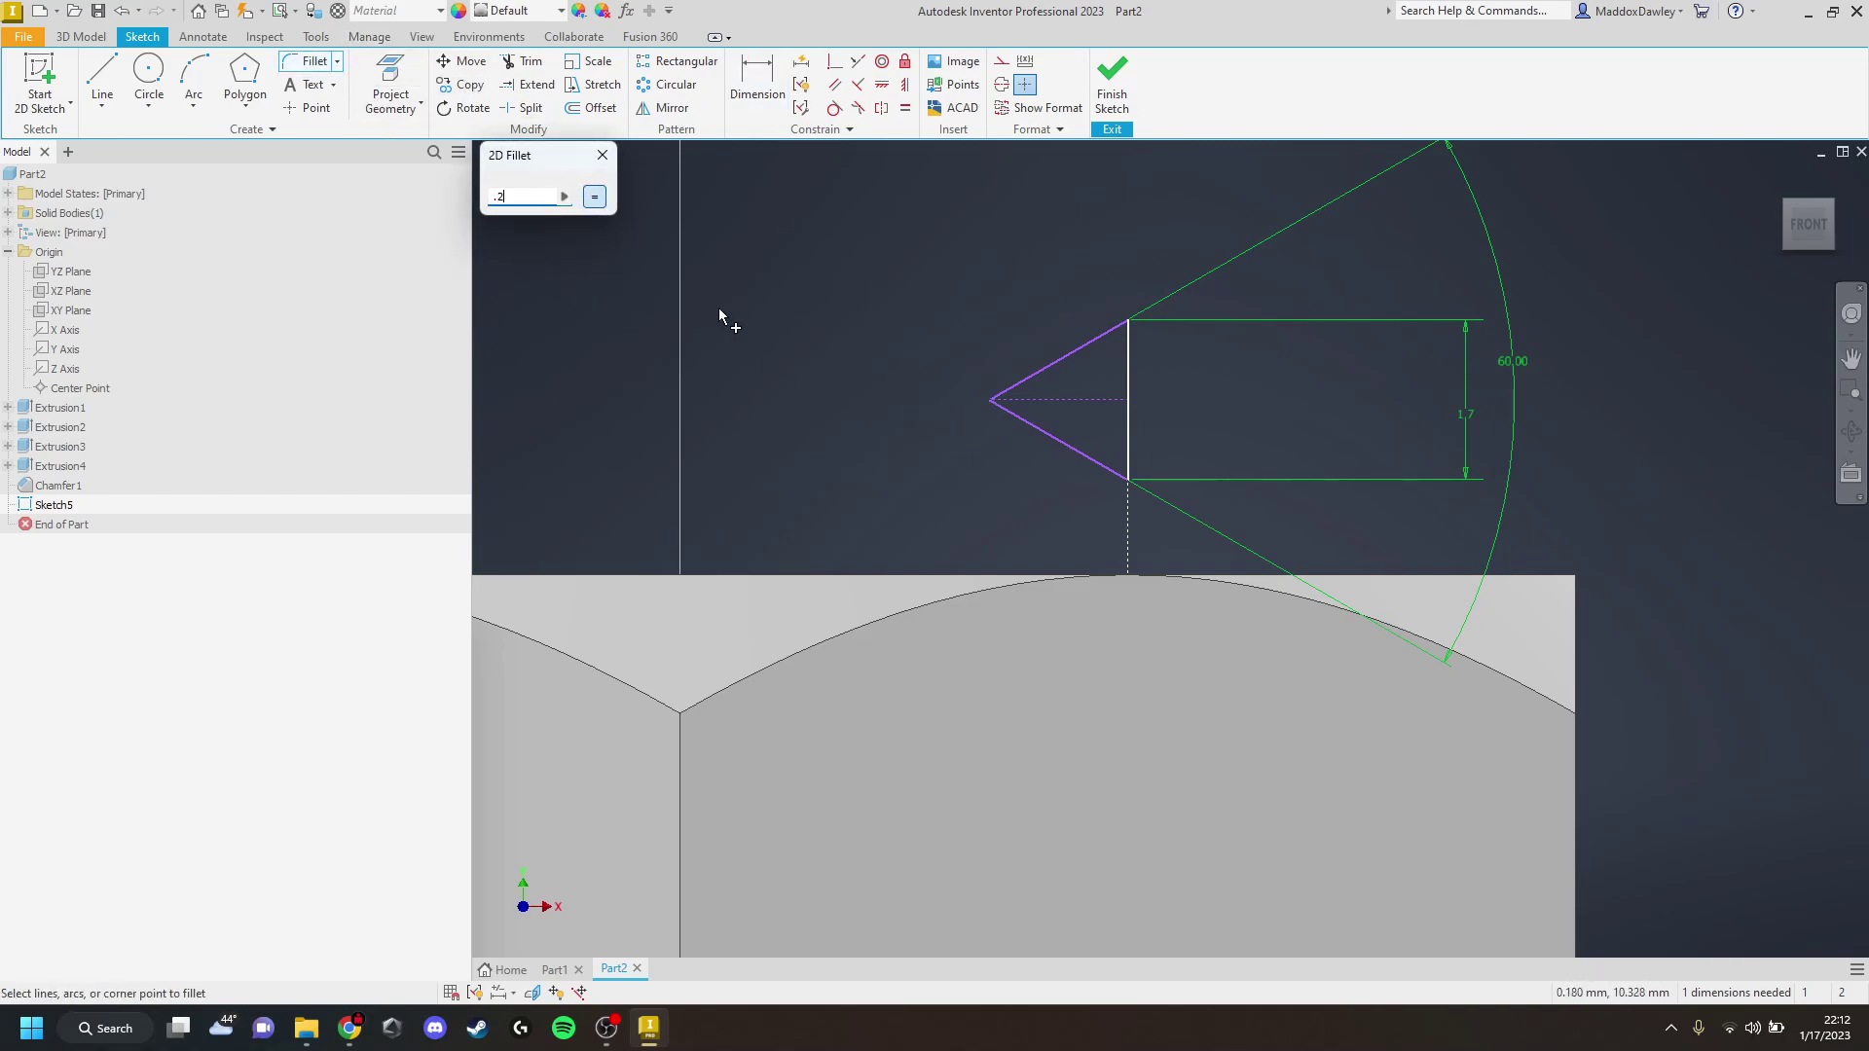
pyautogui.click(1027, 379)
pyautogui.click(1012, 419)
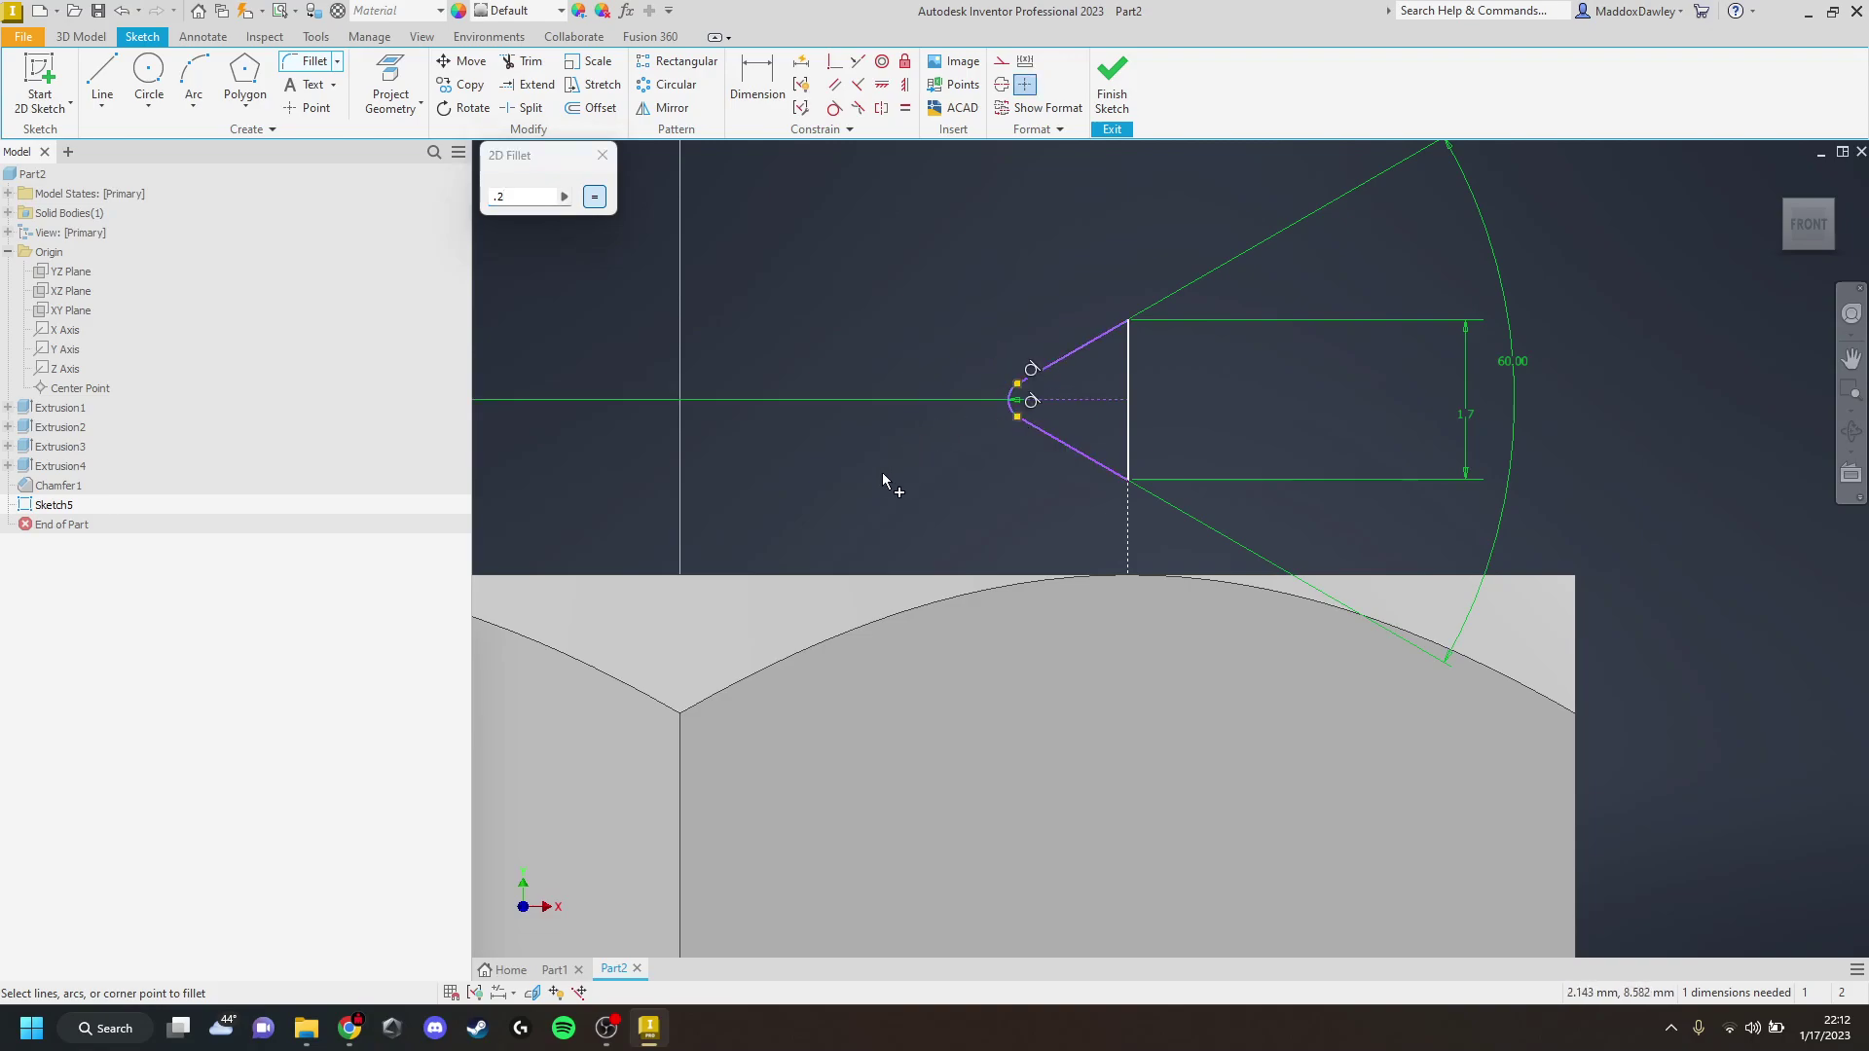
pyautogui.click(1114, 79)
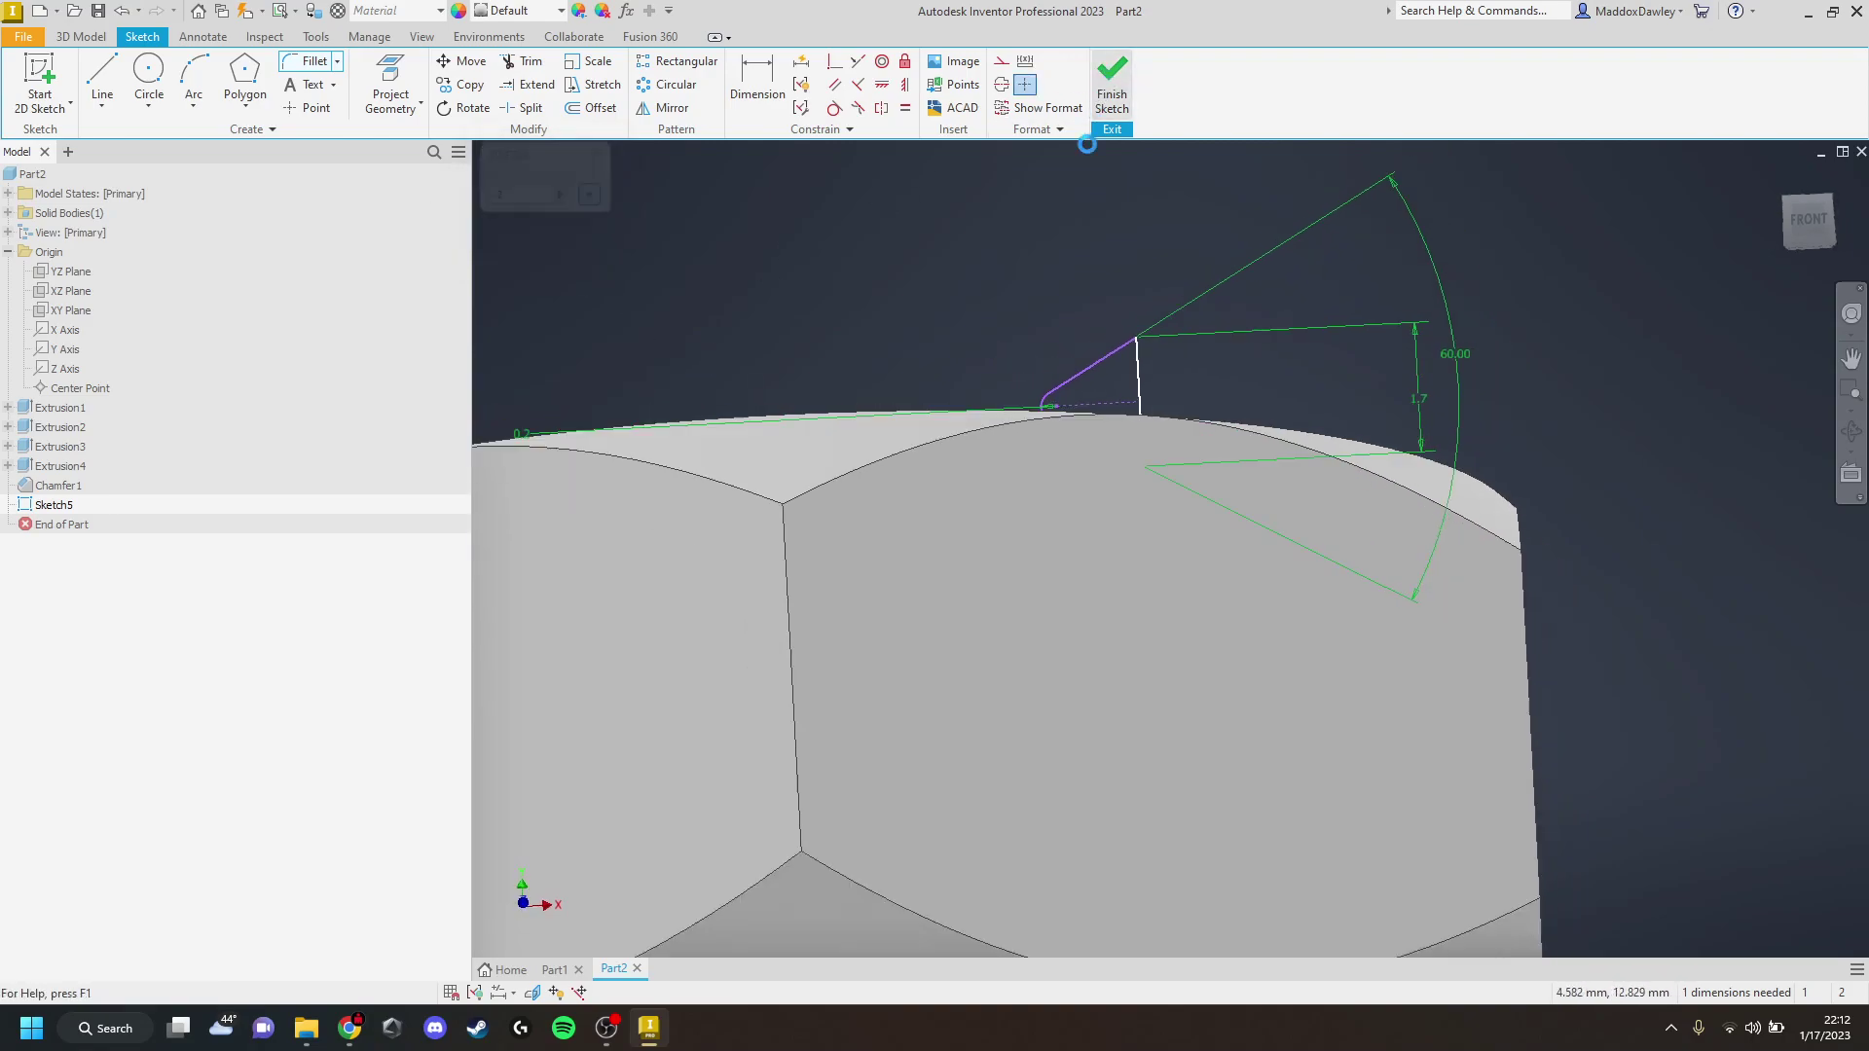
# Cut a coil thread through the nut's hole from the triangle profile around the Y axis, direction flipped, 1.7 mm pitch, 40 mm height
pyautogui.moveTo(1294, 622)
pyautogui.keyDown('shift'); pyautogui.mouseDown(button='middle')
pyautogui.moveTo(1260, 562)
pyautogui.moveTo(1214, 546)
pyautogui.moveTo(1039, 534)
pyautogui.mouseUp(button='middle'); pyautogui.keyUp('shift')
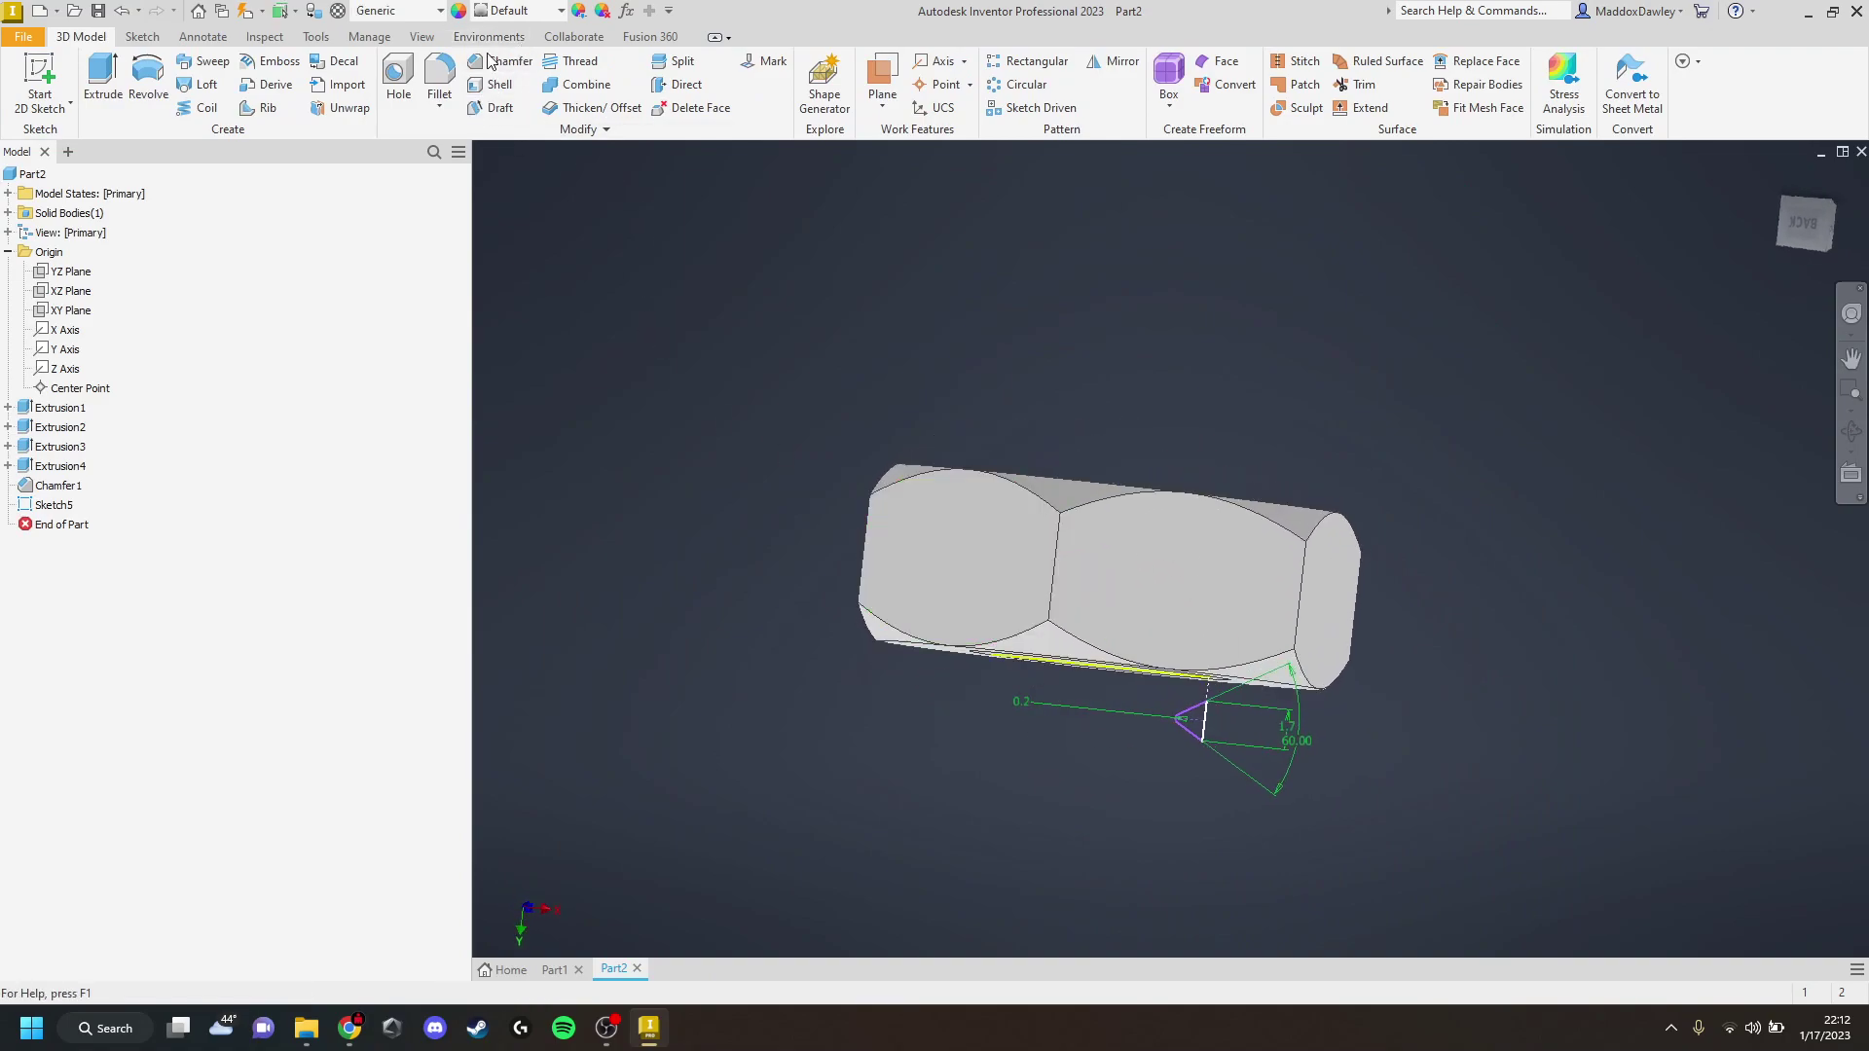
pyautogui.click(199, 107)
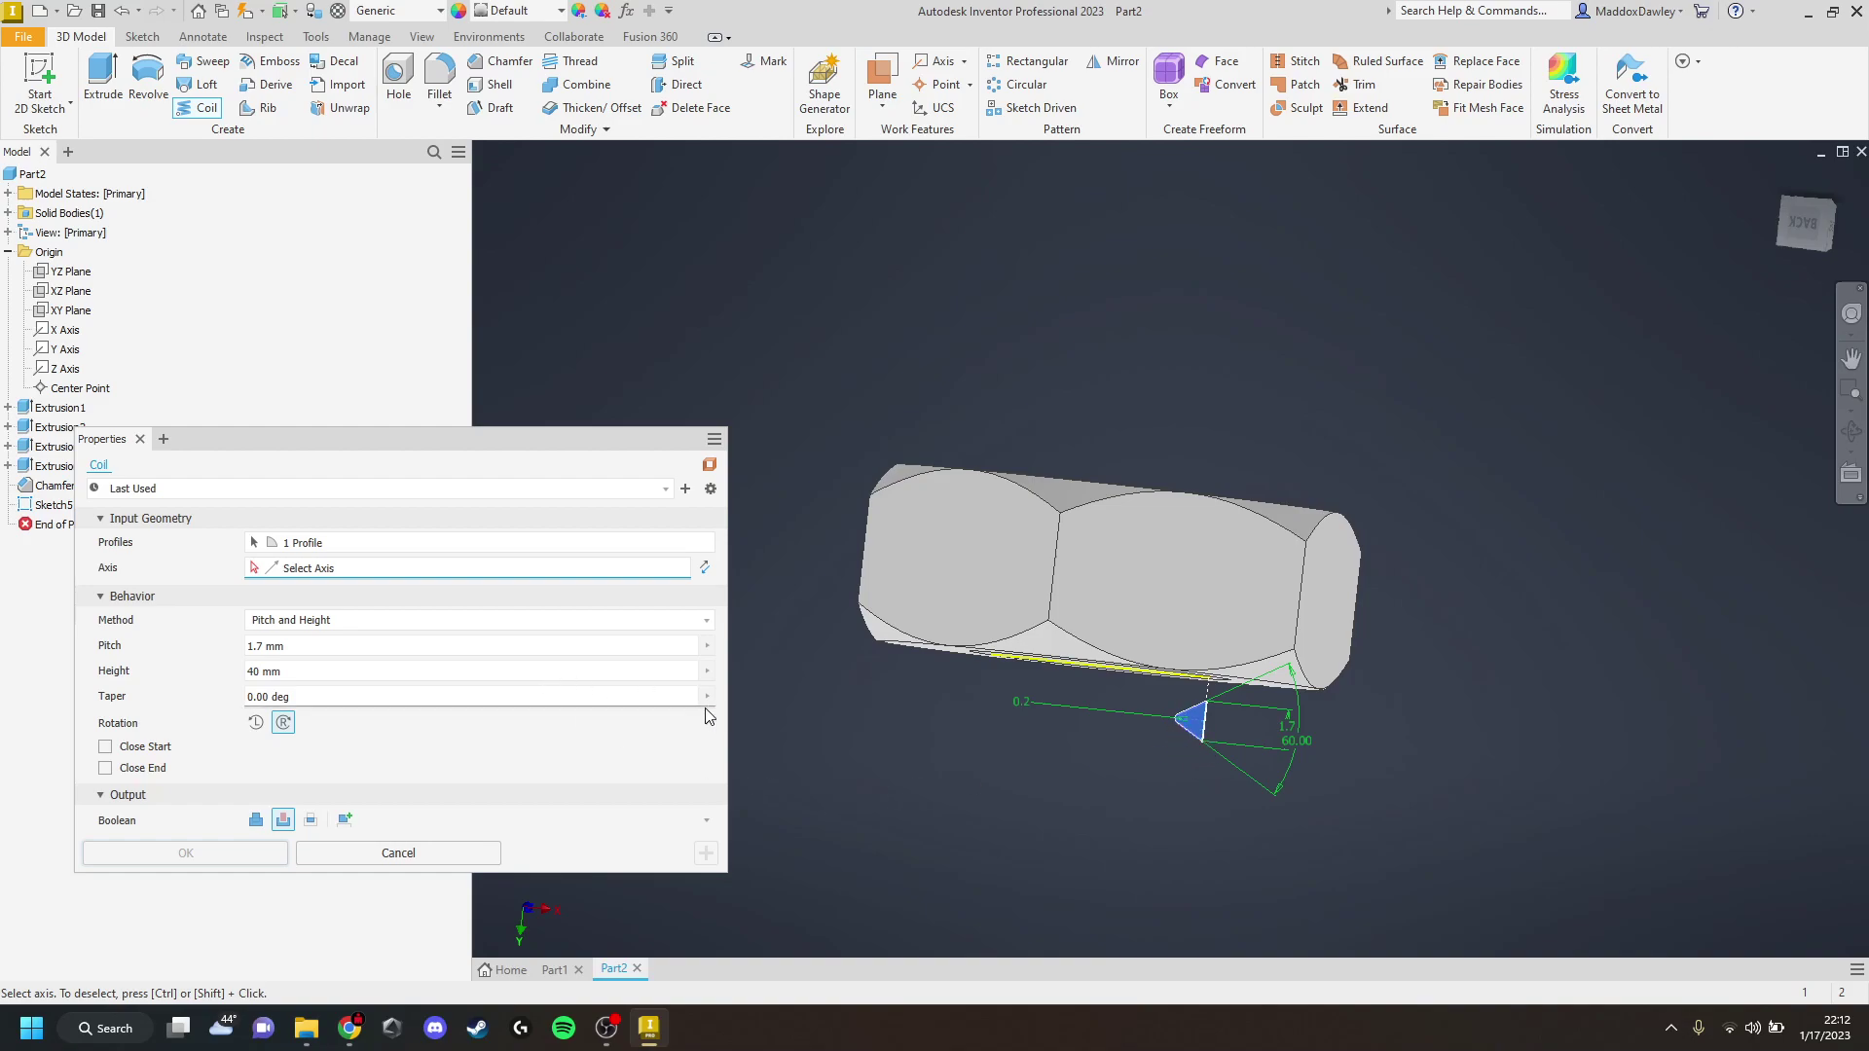
pyautogui.click(49, 351)
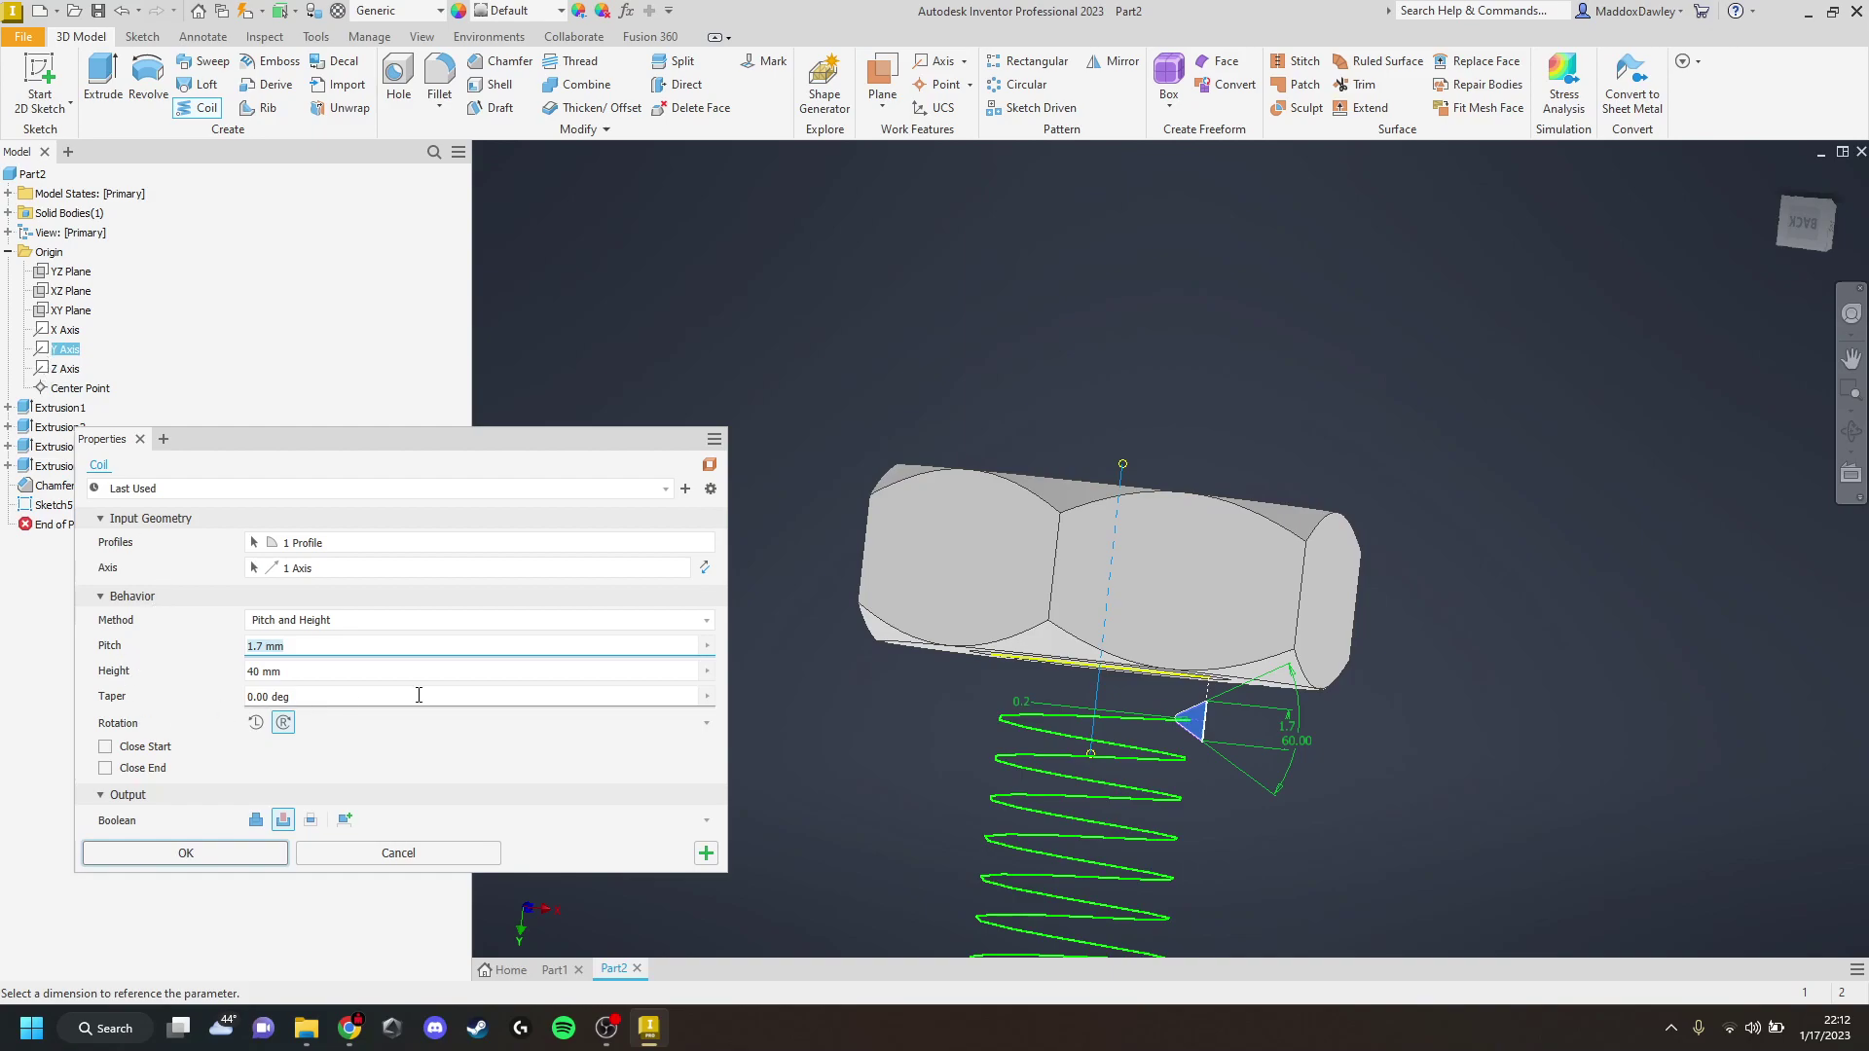
pyautogui.click(705, 567)
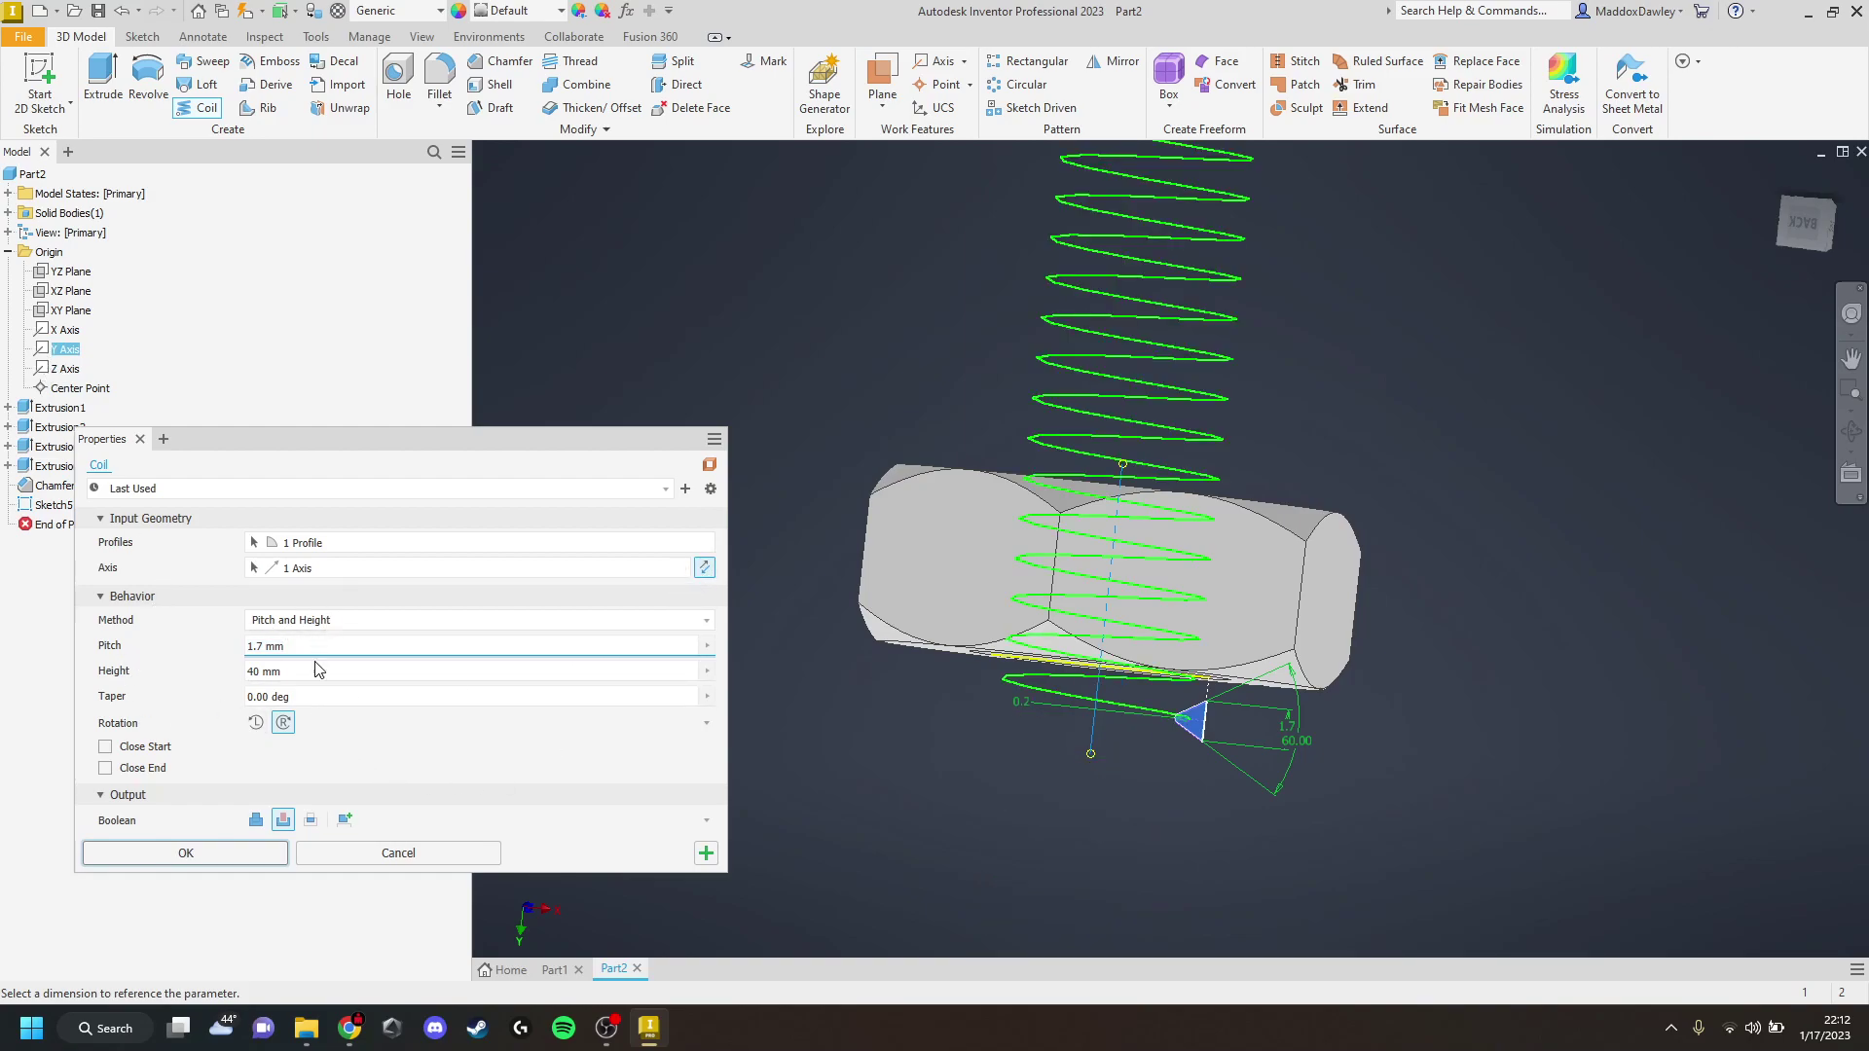
pyautogui.moveTo(1121, 588); pyautogui.dragTo(1030, 980, button='middle')
pyautogui.moveTo(1055, 657); pyautogui.dragTo(1039, 913, button='middle')
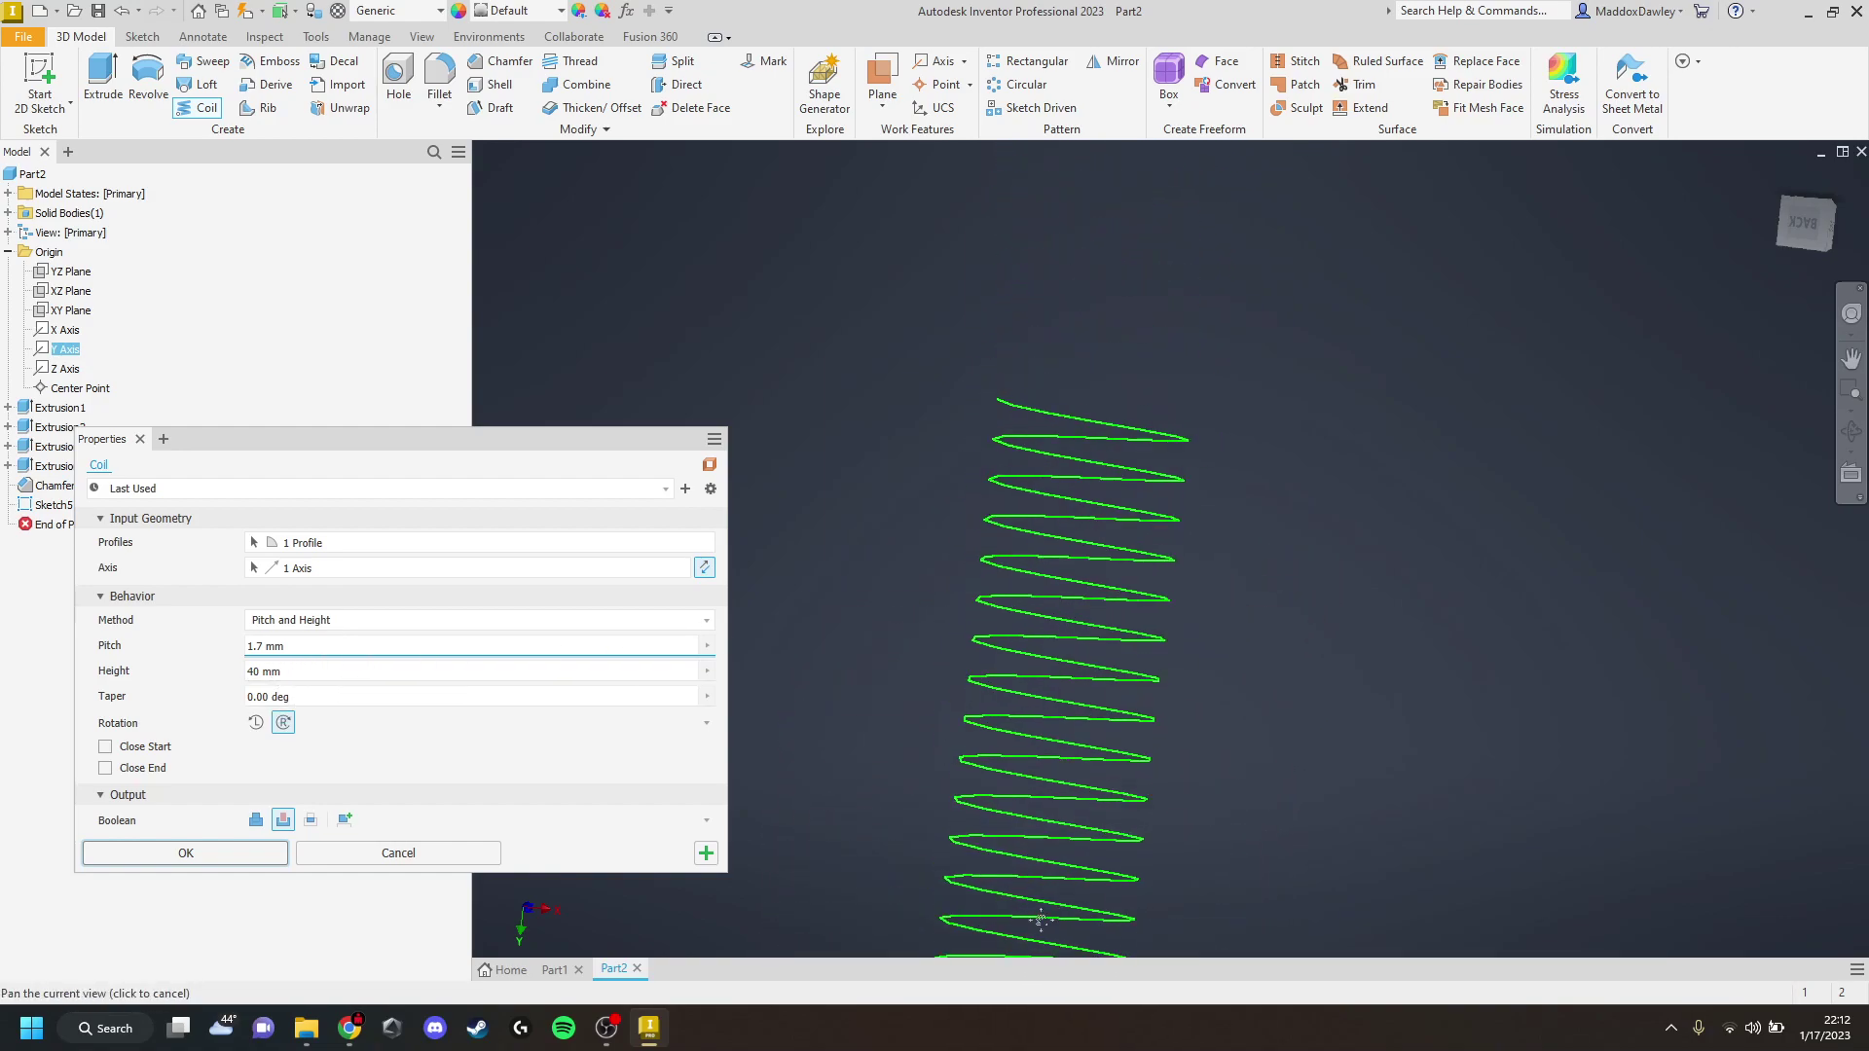
pyautogui.moveTo(1020, 642); pyautogui.dragTo(1032, 248, button='middle')
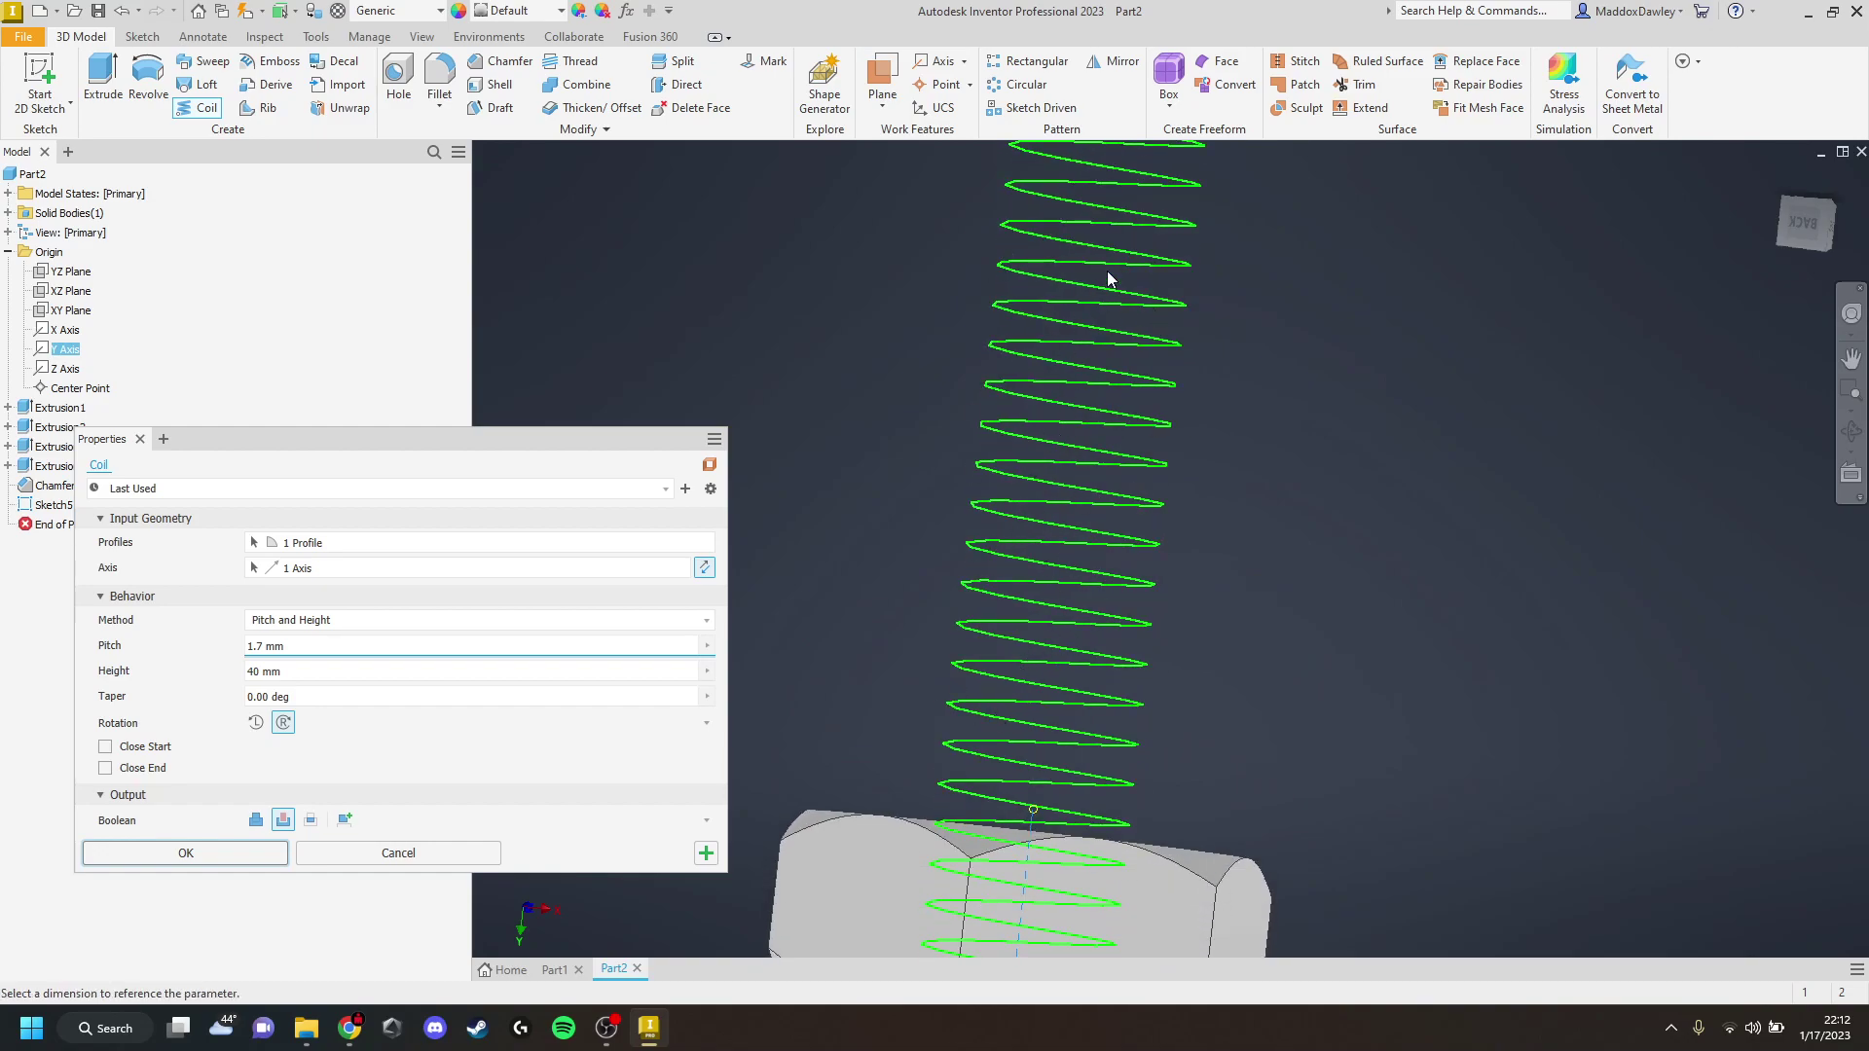
pyautogui.moveTo(1053, 637); pyautogui.dragTo(1051, 472, button='middle')
pyautogui.click(186, 854)
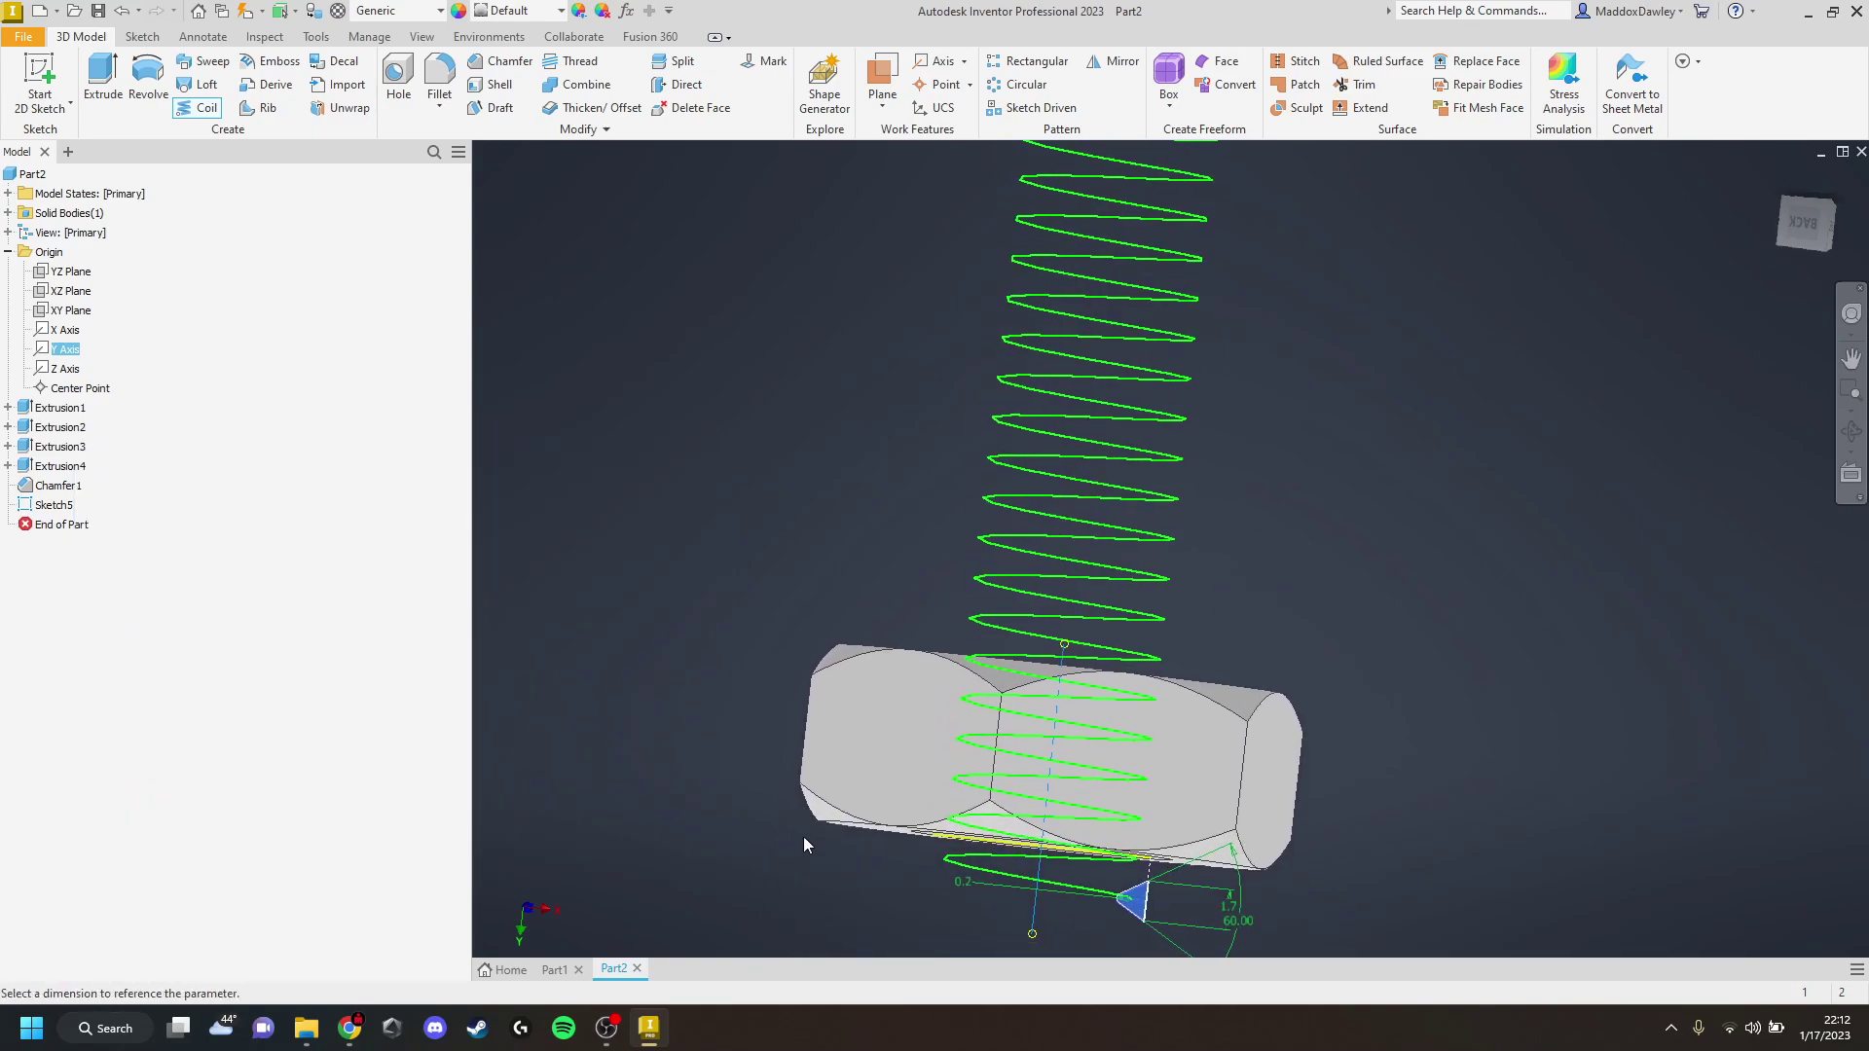
# Examine the threads inside the nut's hole from several angles, and switch to the bolt part, Part1
pyautogui.keyDown('shift'); pyautogui.moveTo(1051, 756); pyautogui.dragTo(825, 615, button='middle'); pyautogui.keyUp('shift')
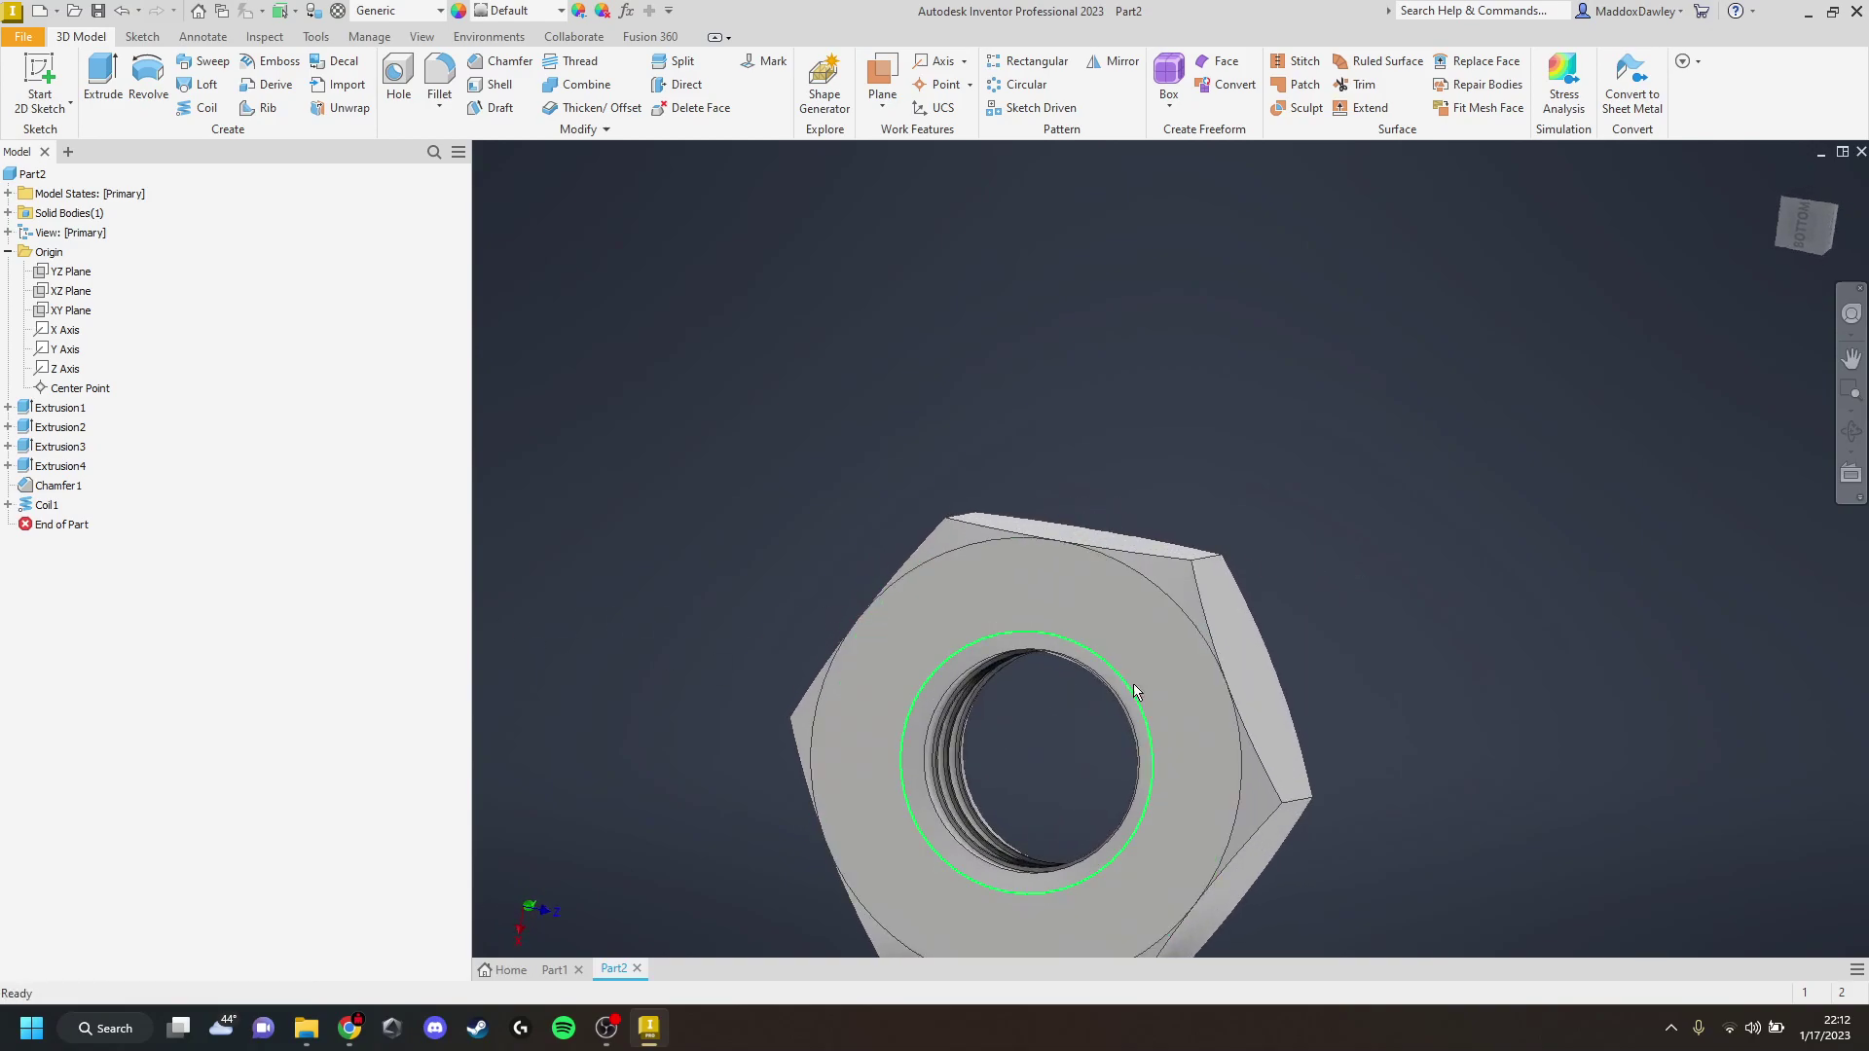
pyautogui.keyDown('shift'); pyautogui.moveTo(1023, 695); pyautogui.dragTo(1188, 671, button='middle'); pyautogui.keyUp('shift')
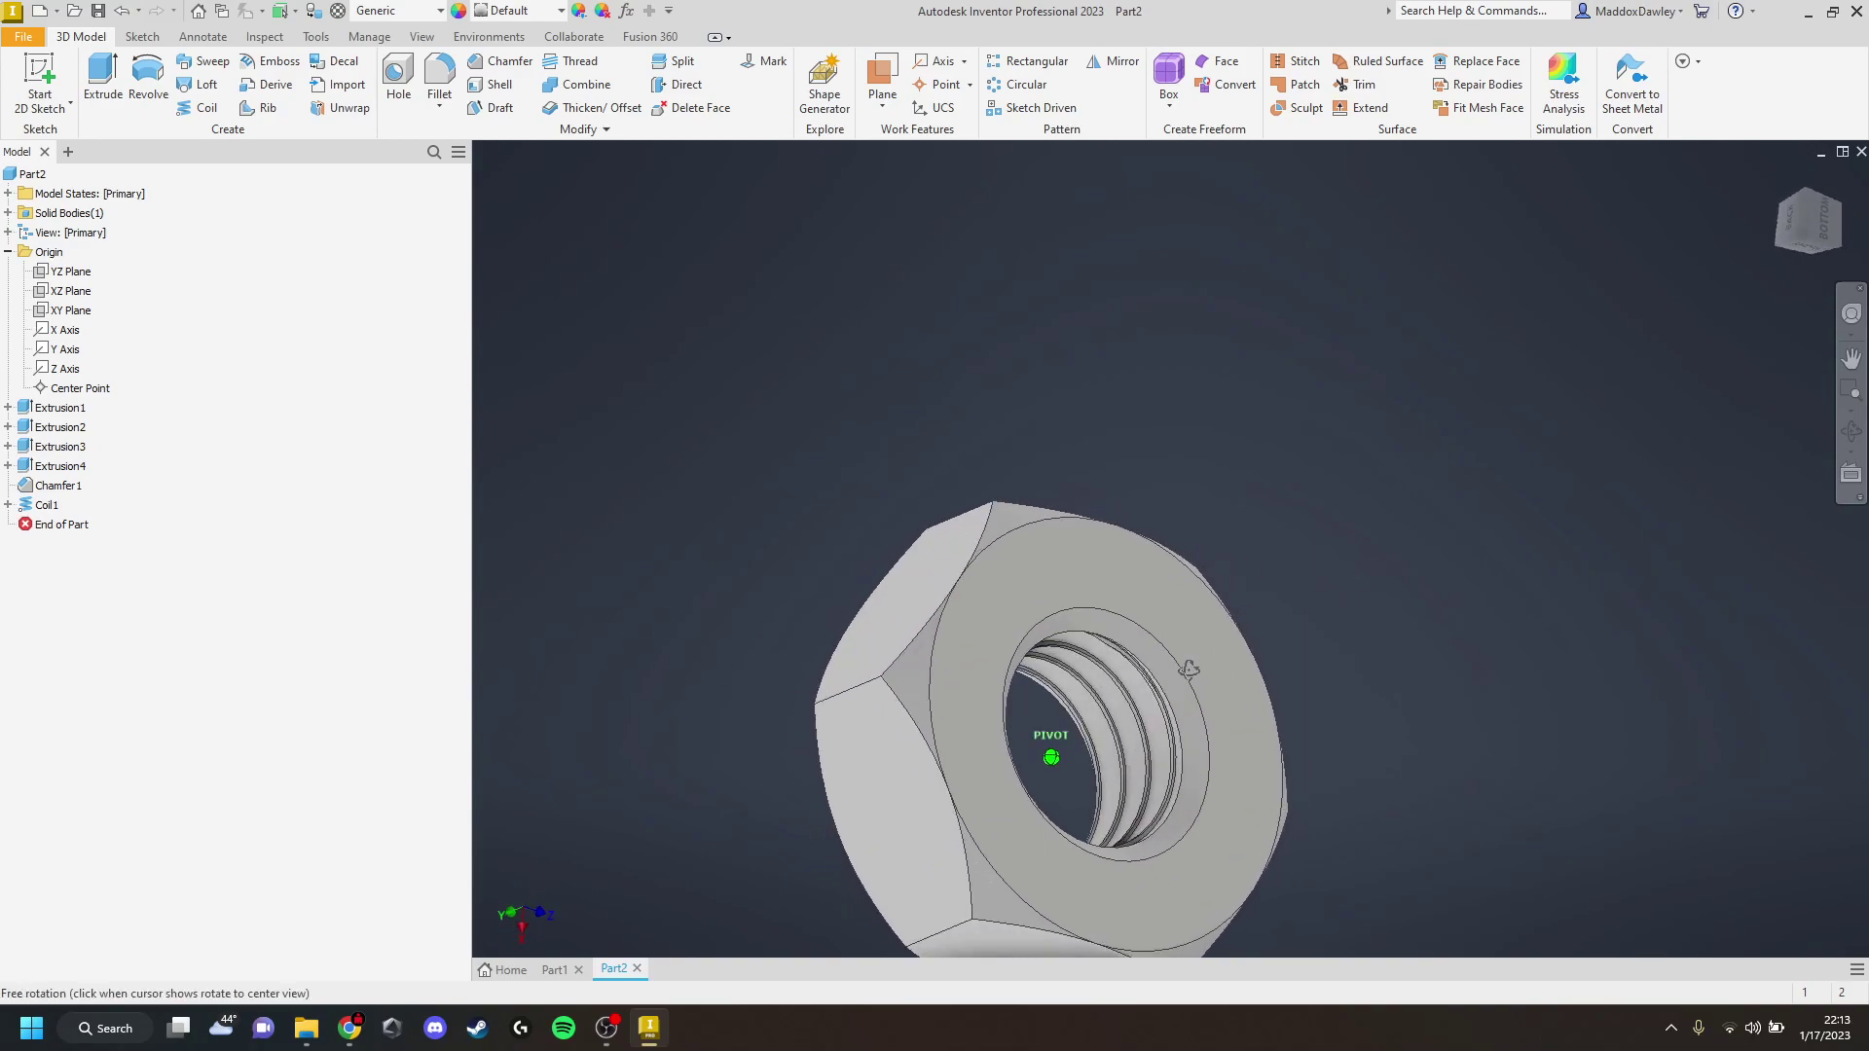
pyautogui.scroll(-3, 1188, 671)
pyautogui.scroll(5, 1061, 745)
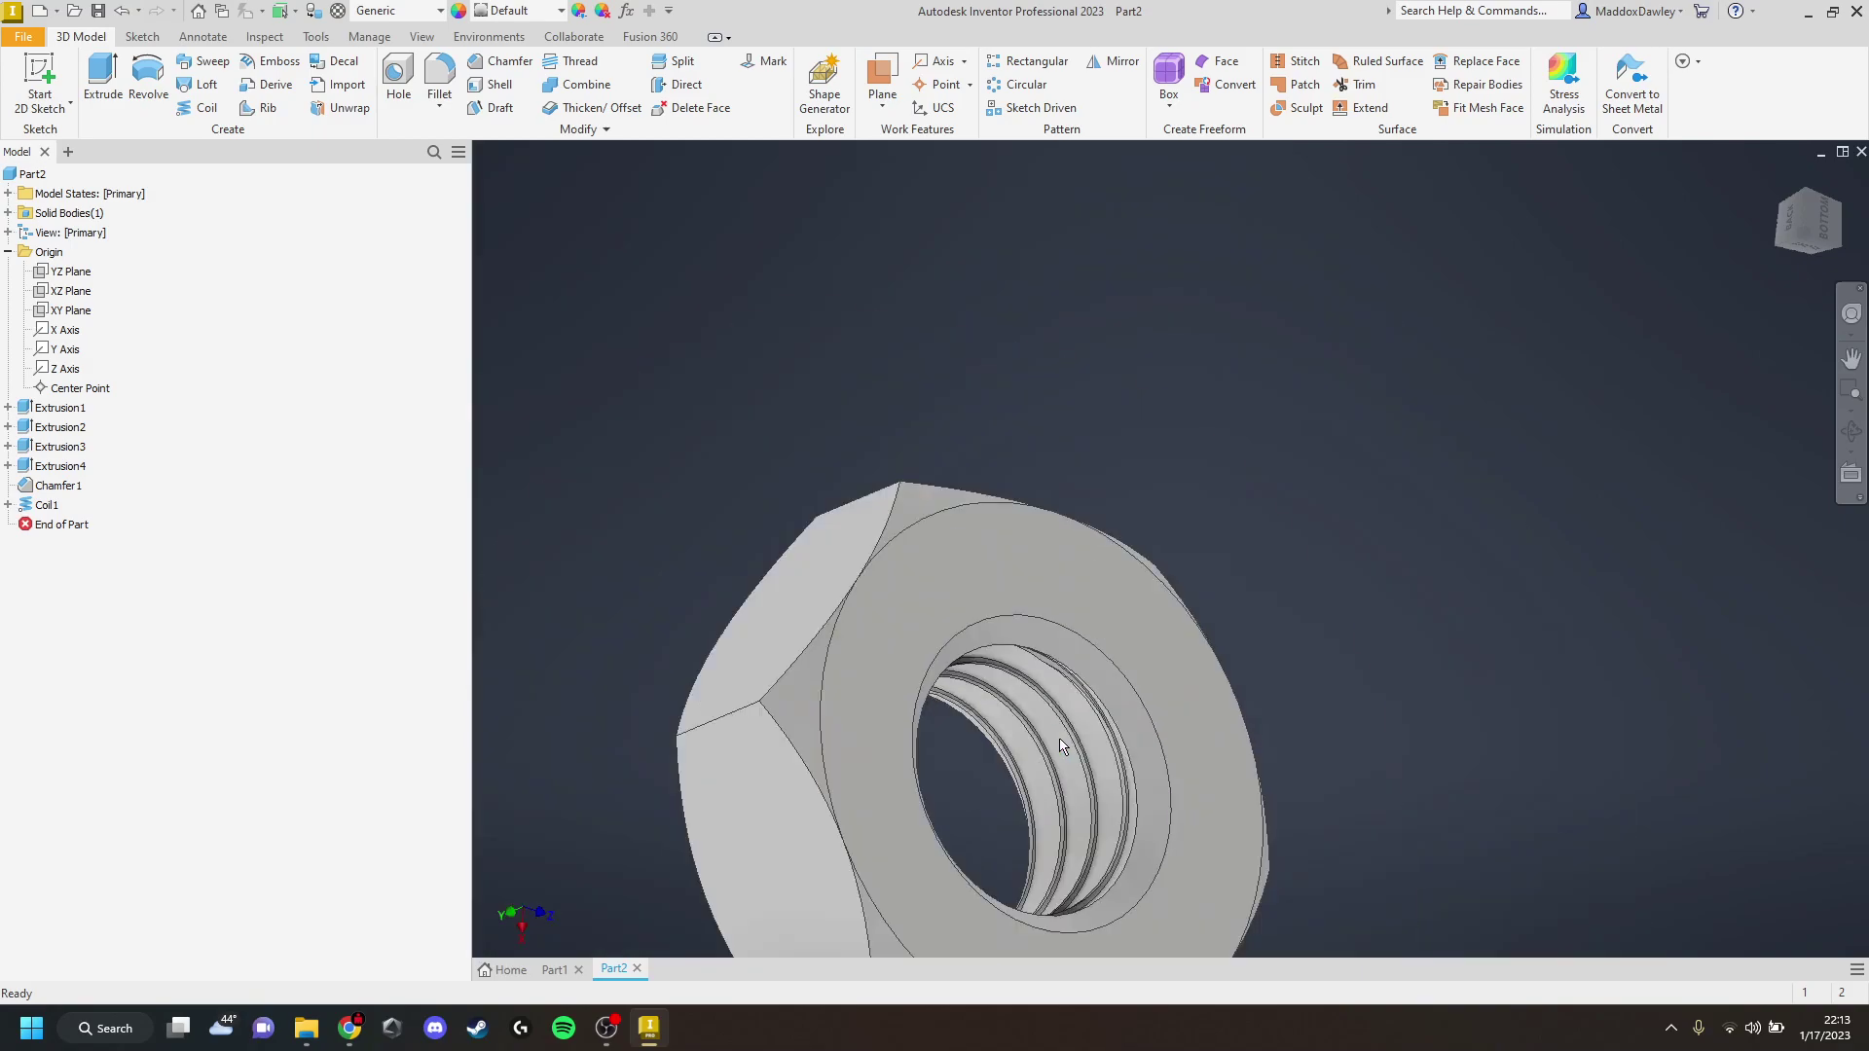
pyautogui.click(554, 969)
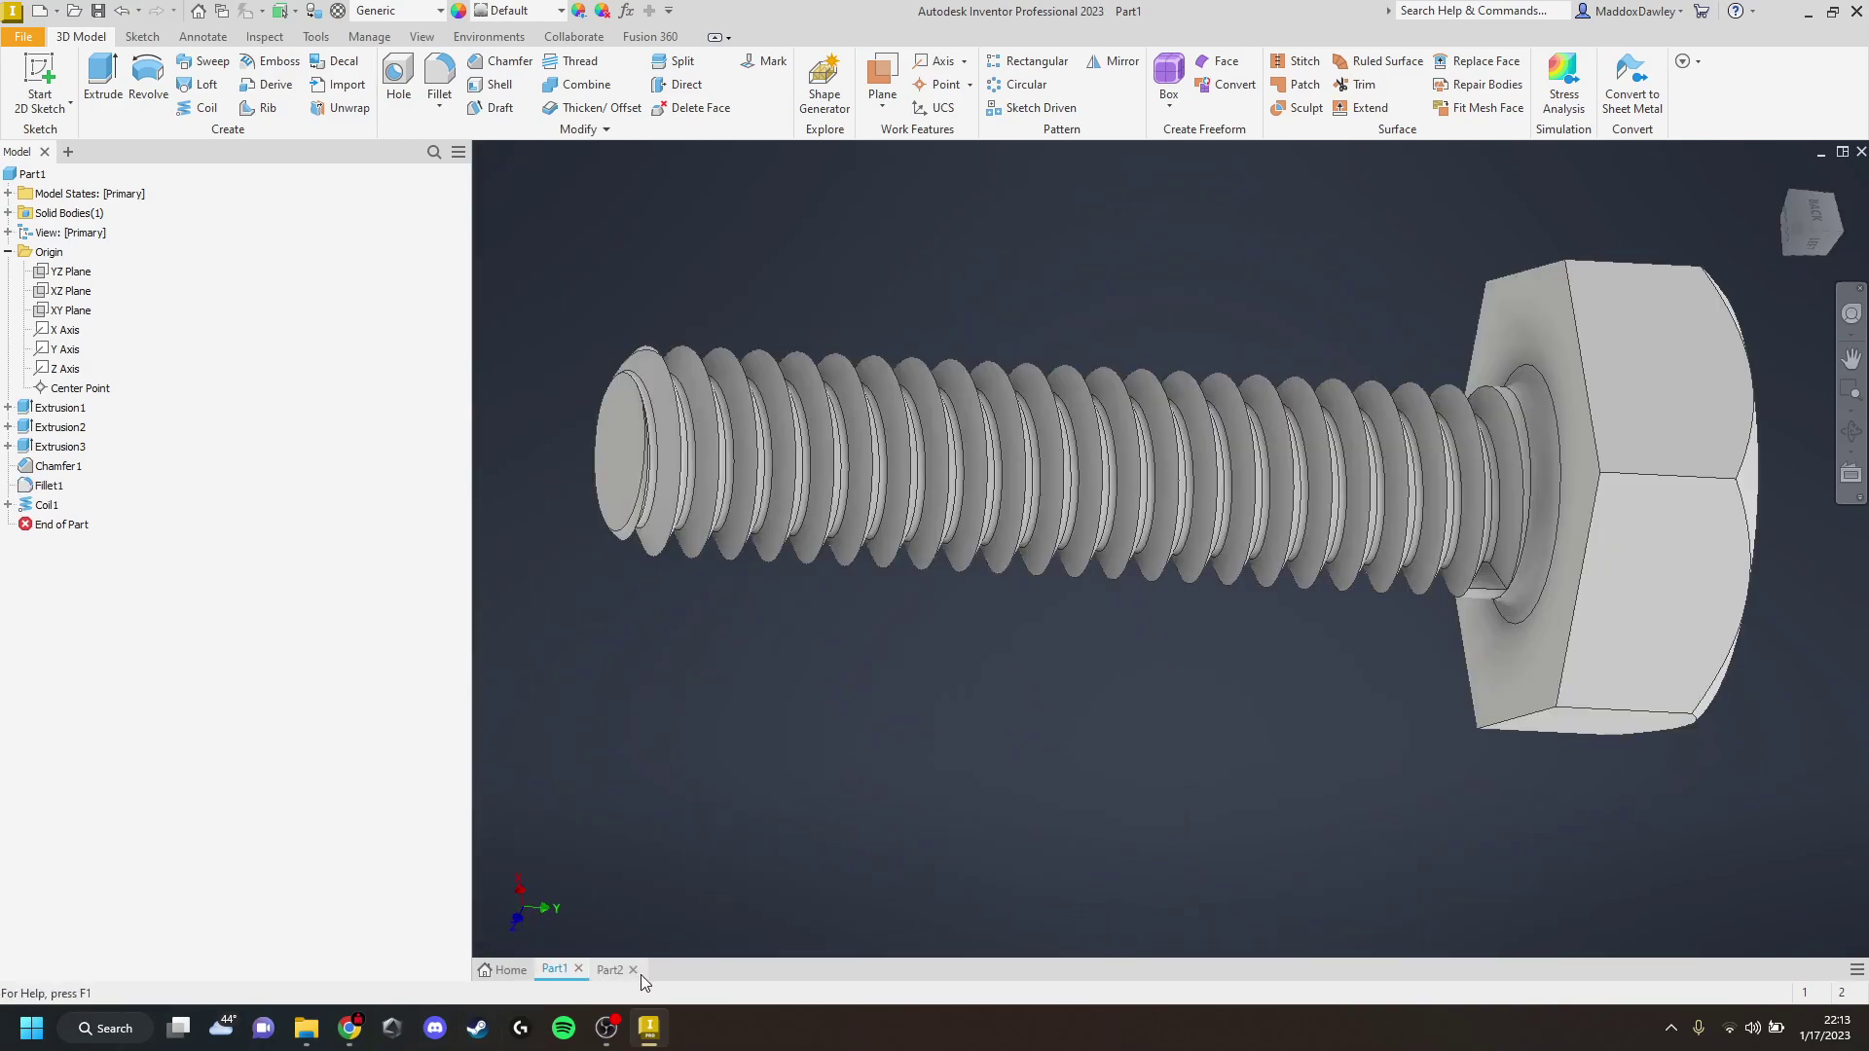